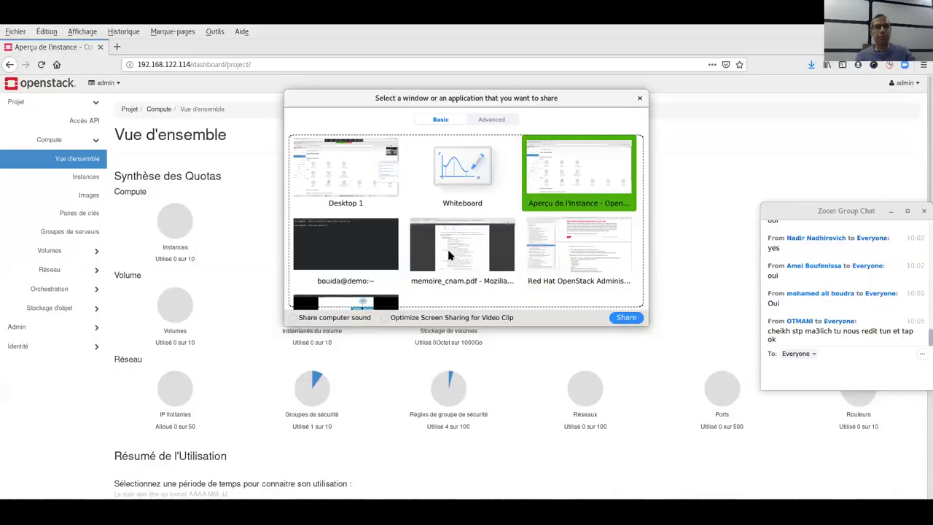
Bring the OpenStack dashboard forward and open Identité > Utilisateurs from the sidebar.
click(620, 433)
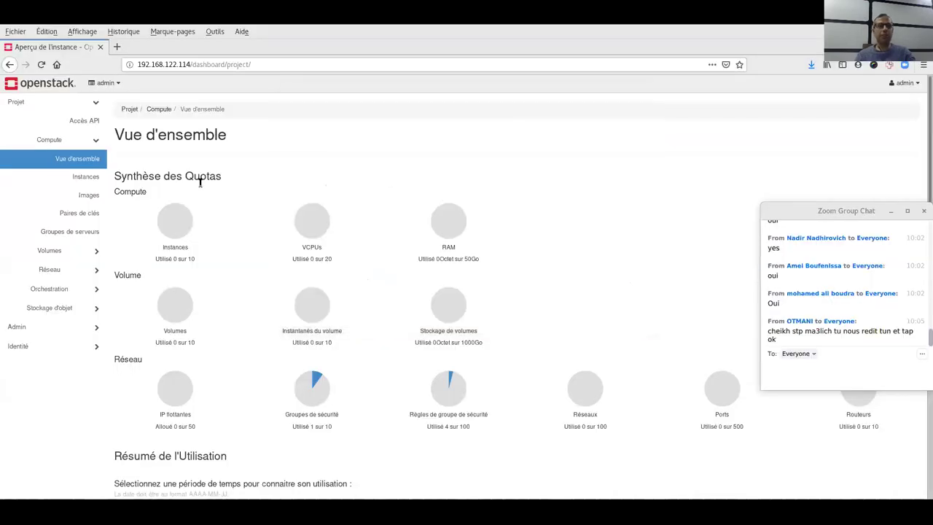
click(95, 141)
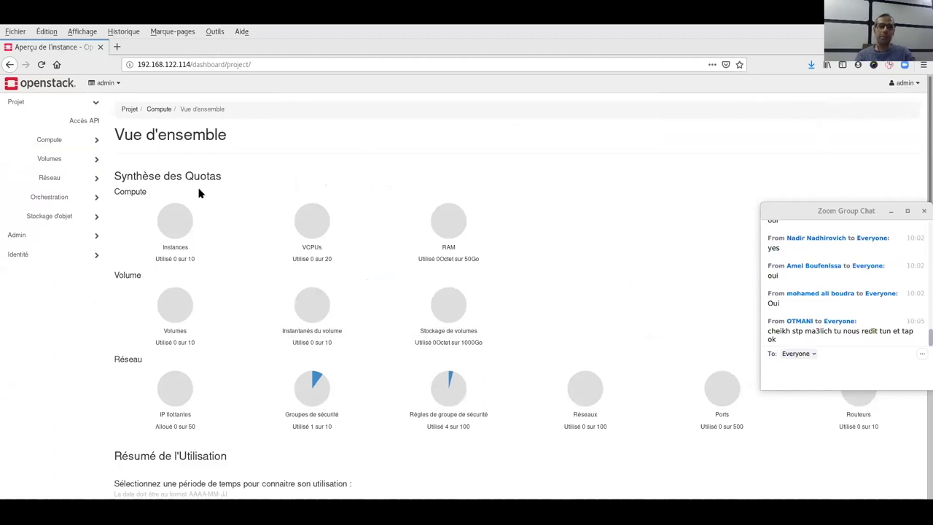
click(82, 240)
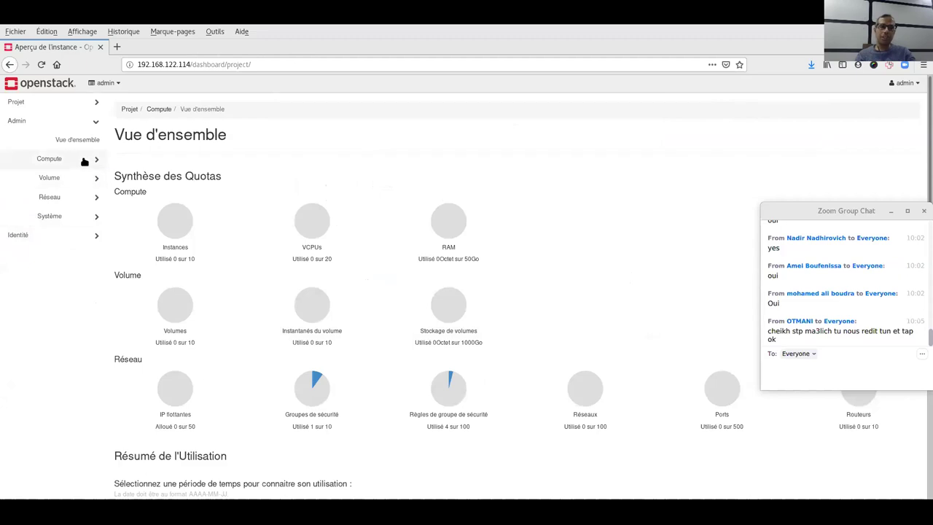
click(92, 235)
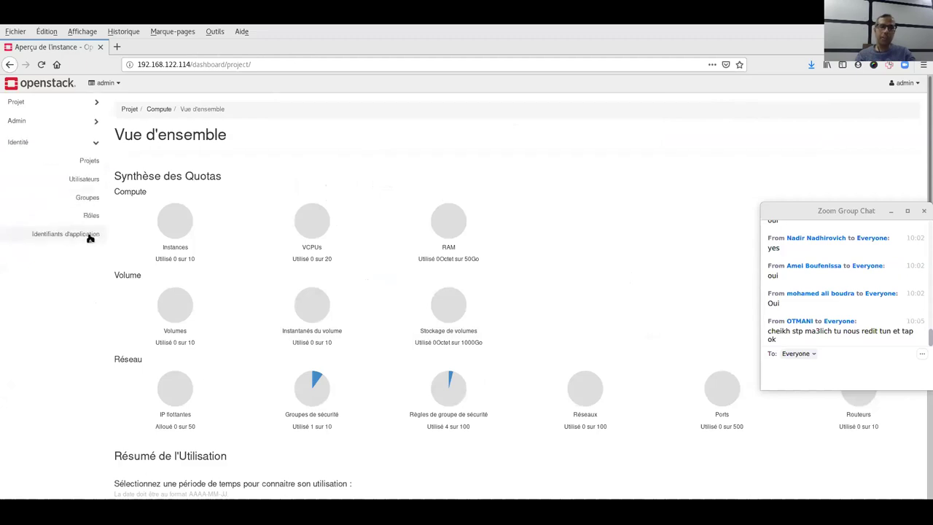
click(83, 178)
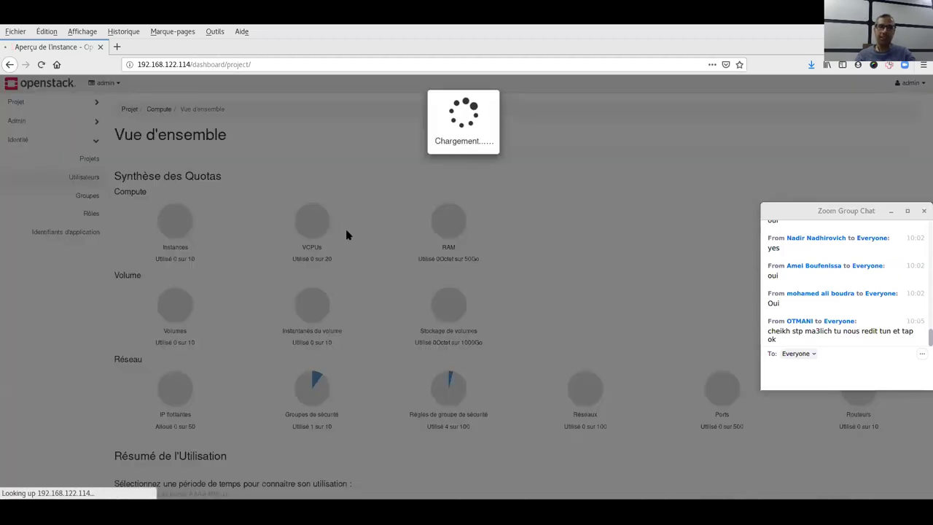
Sign back in as admin with the administrator password.
text(admin)
key(Tab)
text(••)
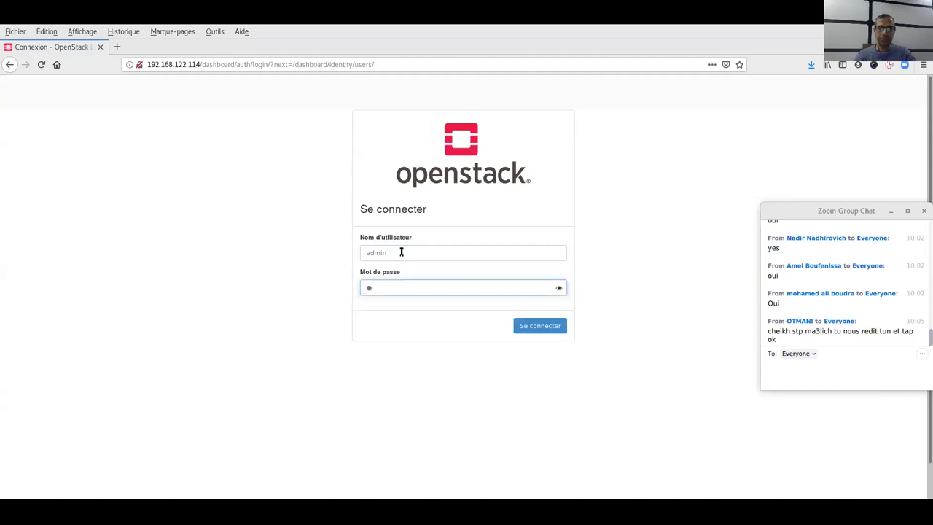
text(•••••)
click(533, 328)
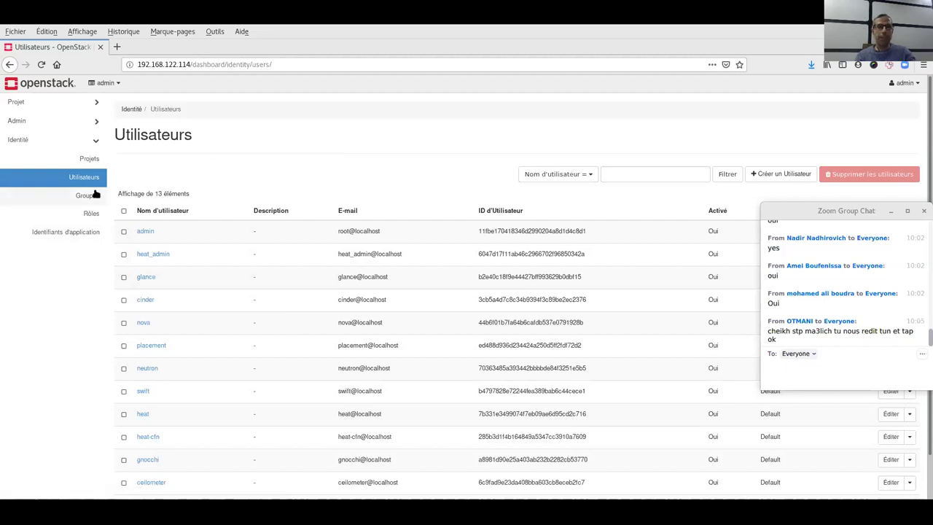
click(762, 175)
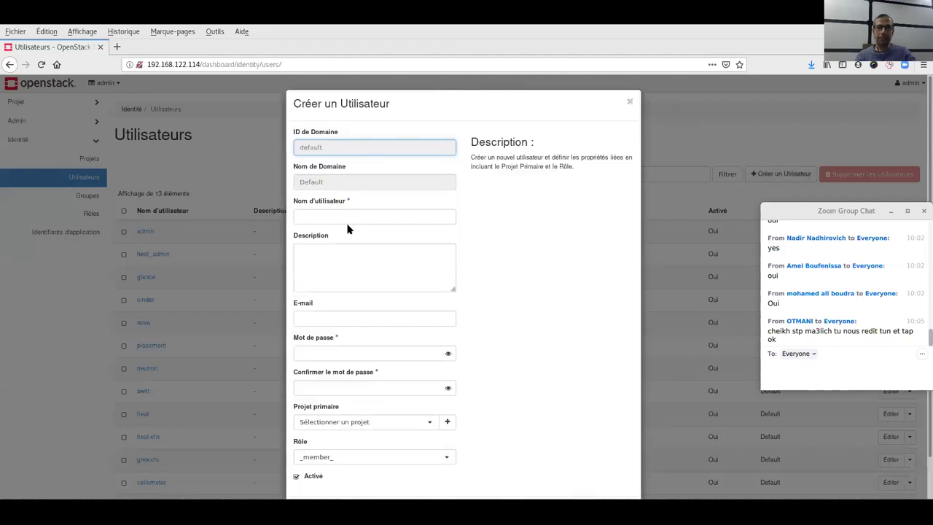
Enter the new user's username, then its password and matching confirmation.
click(338, 216)
text(bouida)
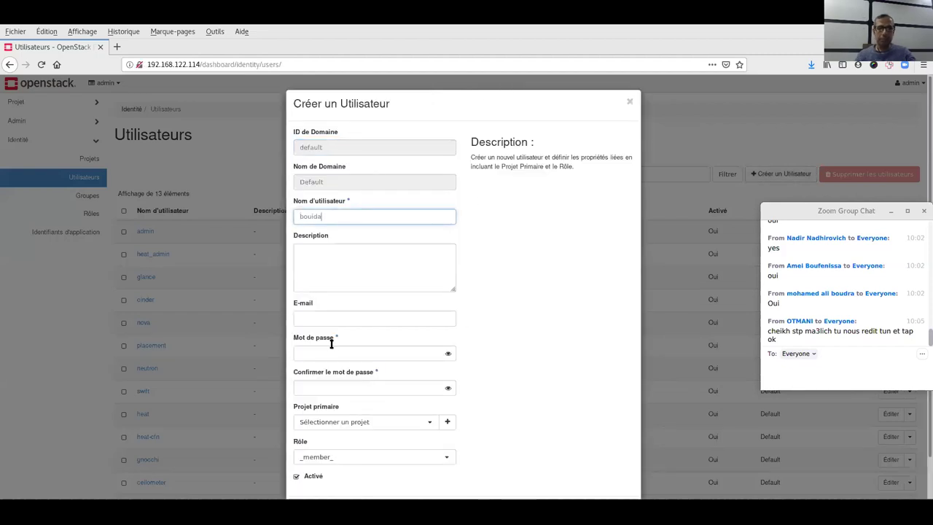
click(379, 353)
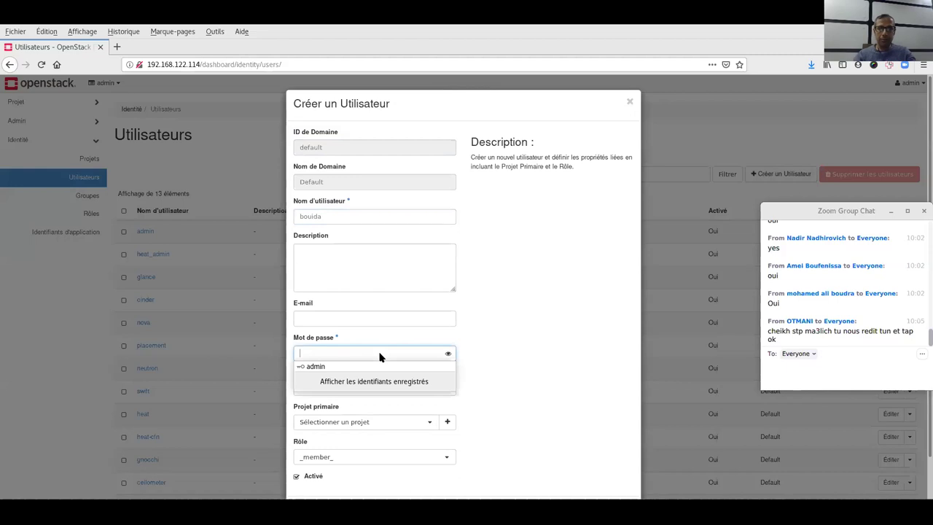
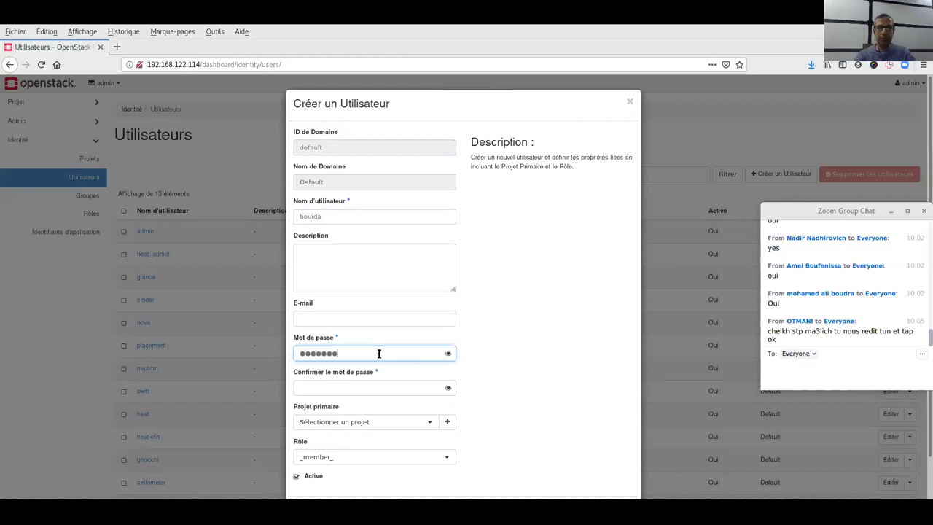
click(361, 388)
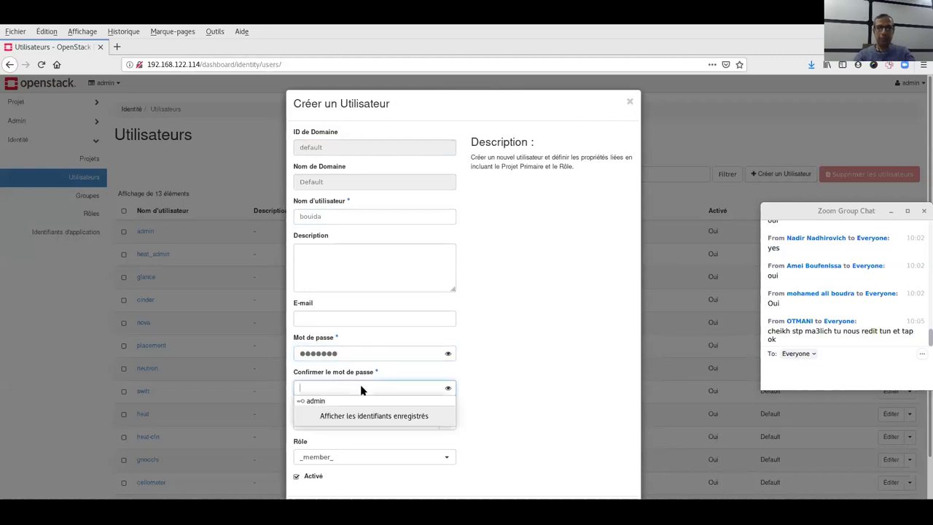
key(BackSpace)
key(BackSpace)
key(BackSpace)
key(BackSpace)
key(BackSpace)
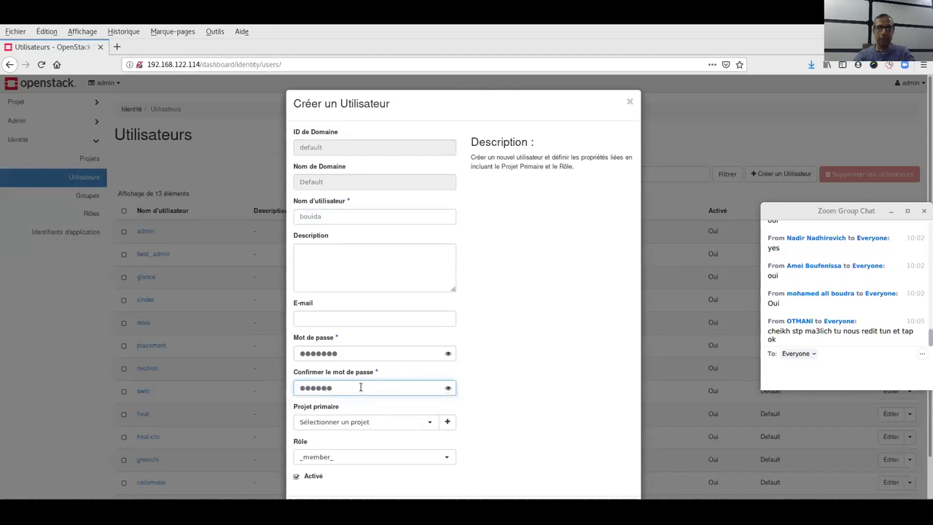
Leave the primary project unset and create the user.
click(372, 420)
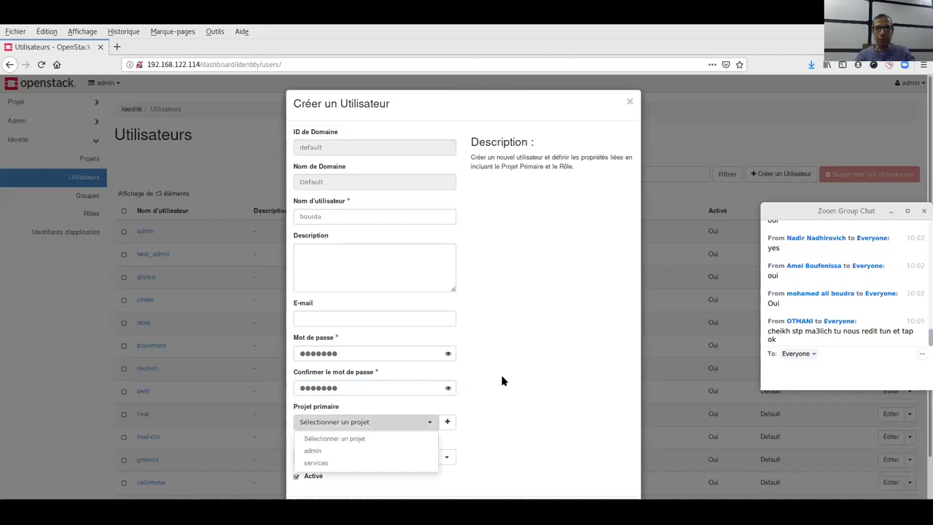
click(483, 415)
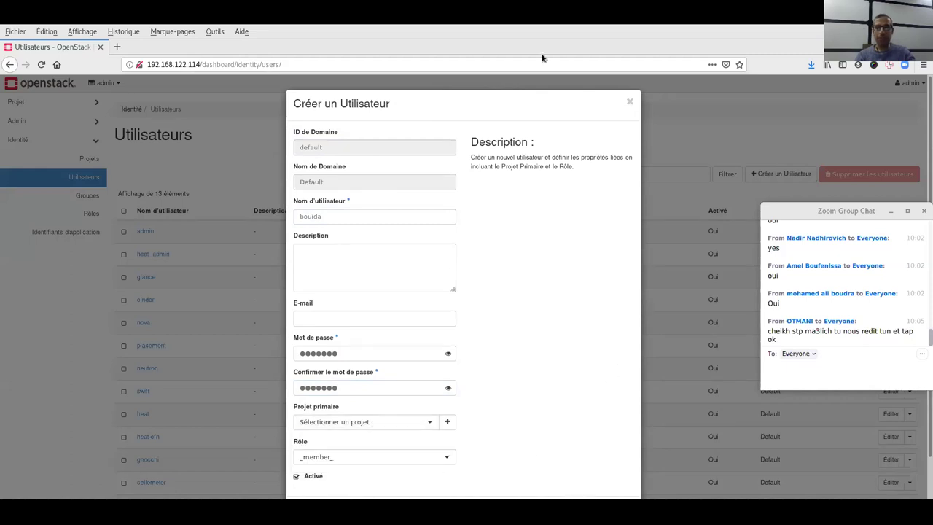
scroll(528, 94, down, 1)
scroll(583, 437, down, 1)
click(577, 485)
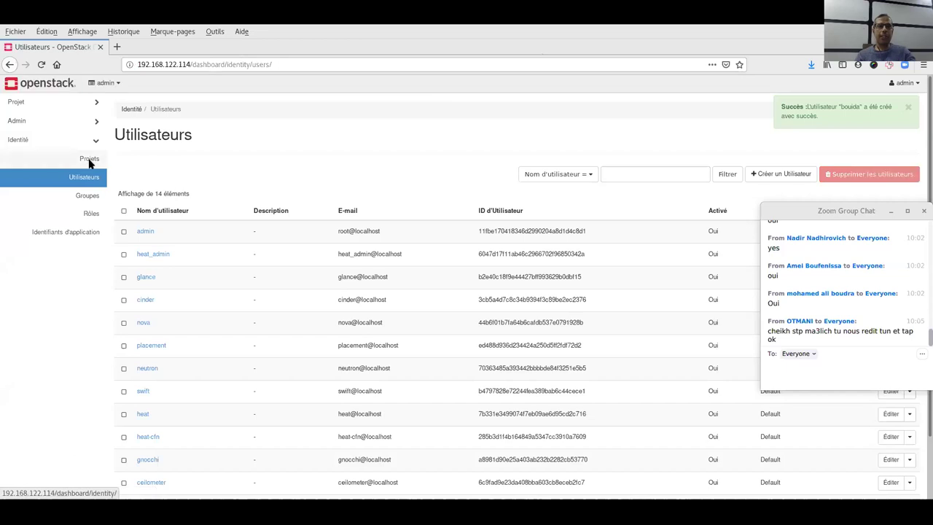
Start a new project and name it after the new user.
key(F5)
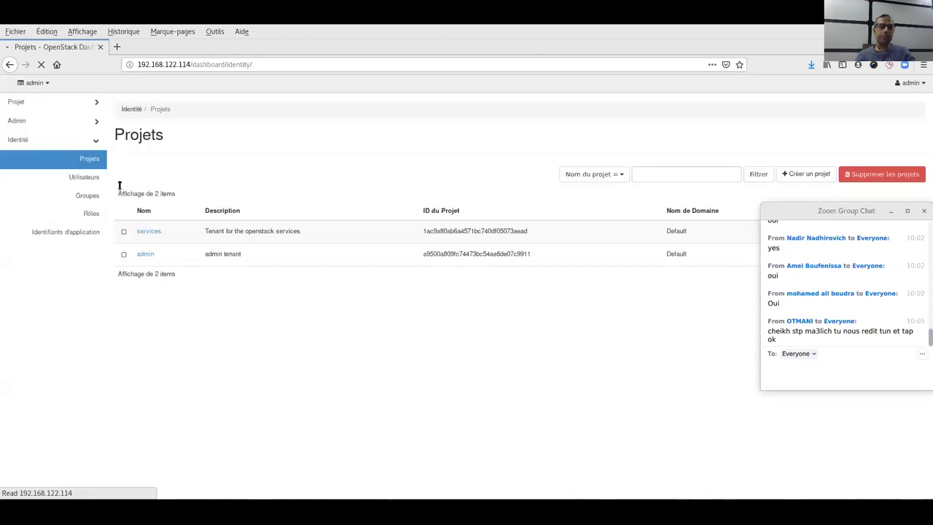
click(806, 174)
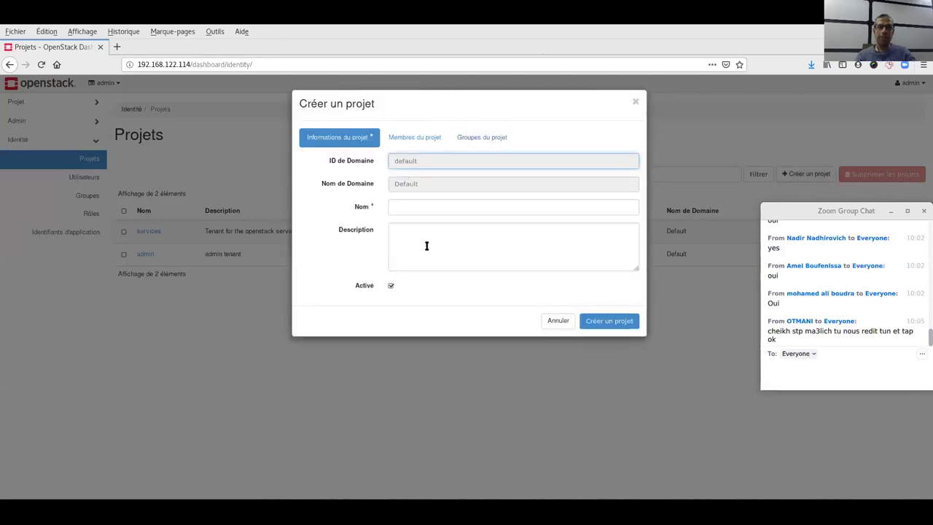
click(416, 209)
text(bouida)
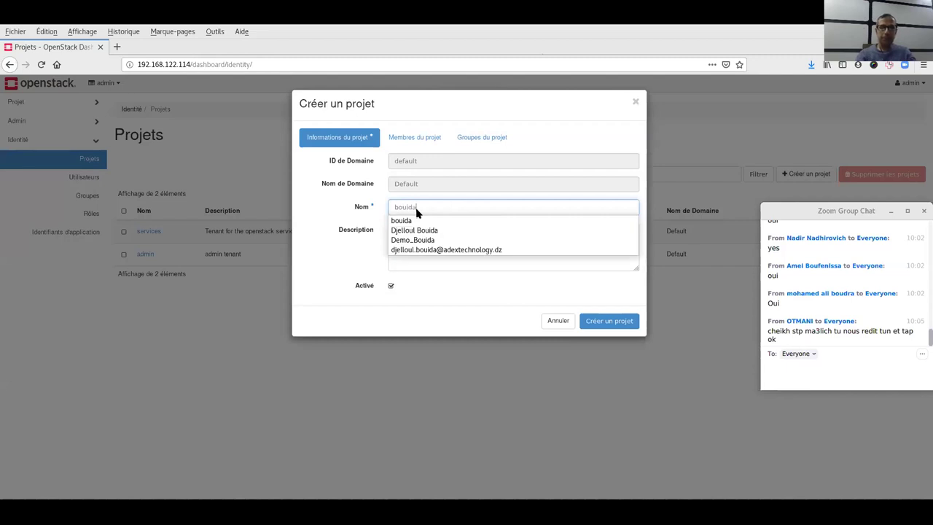
click(466, 186)
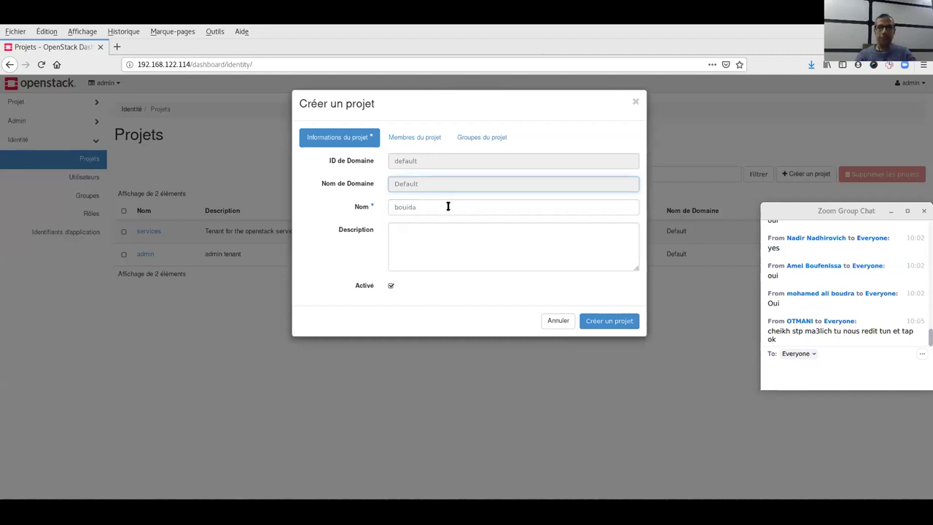
Add the new user as a _member_ under Membres du projet and create the project.
click(414, 138)
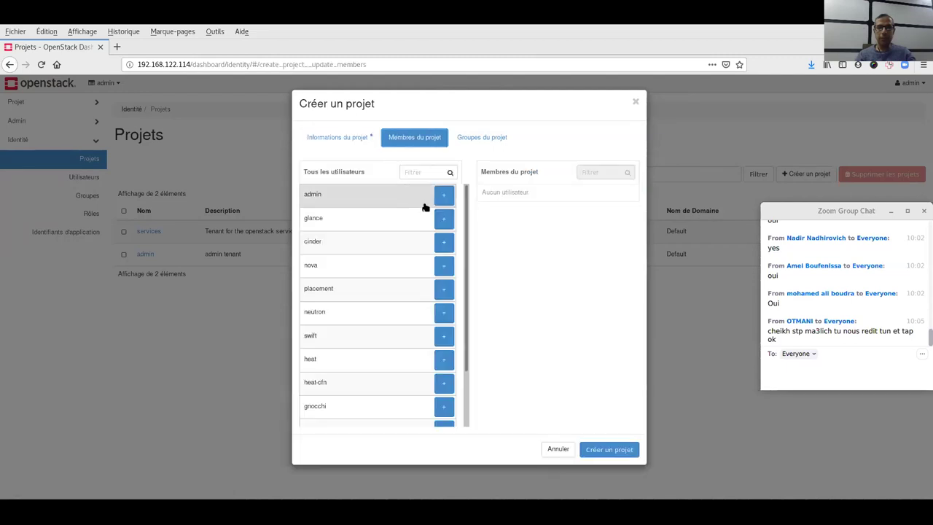
drag(466, 235, 467, 373)
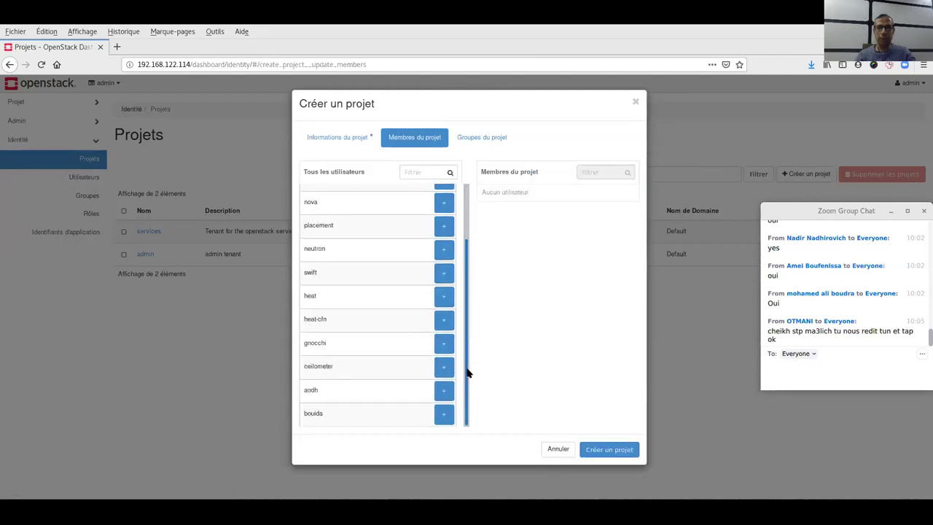
click(442, 413)
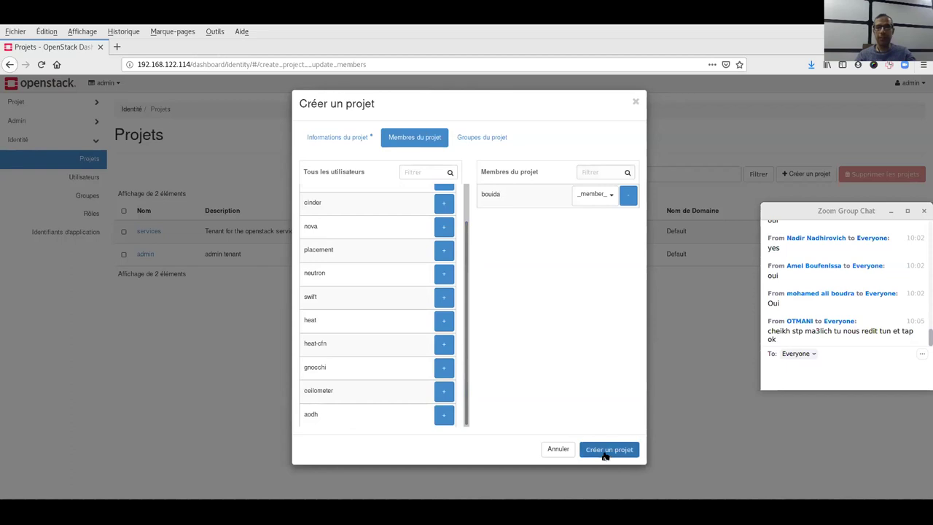
click(603, 453)
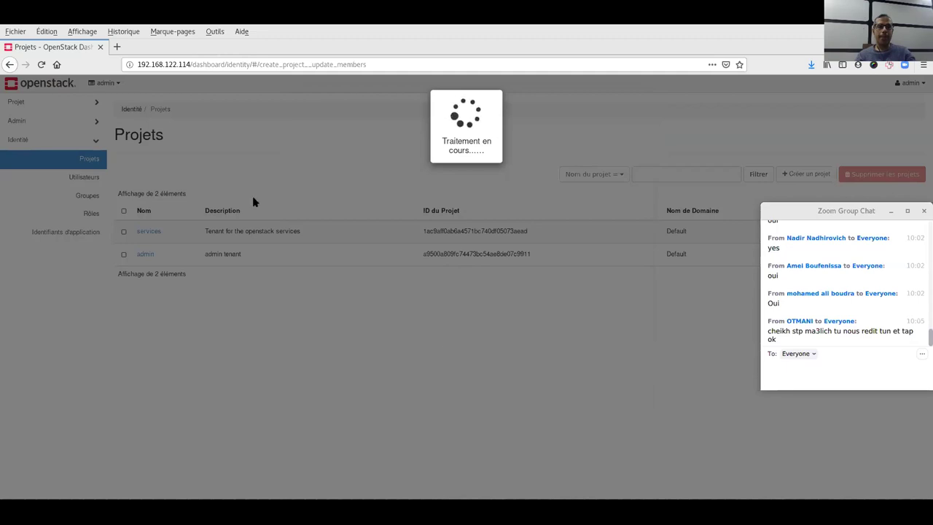
click(56, 65)
click(22, 11)
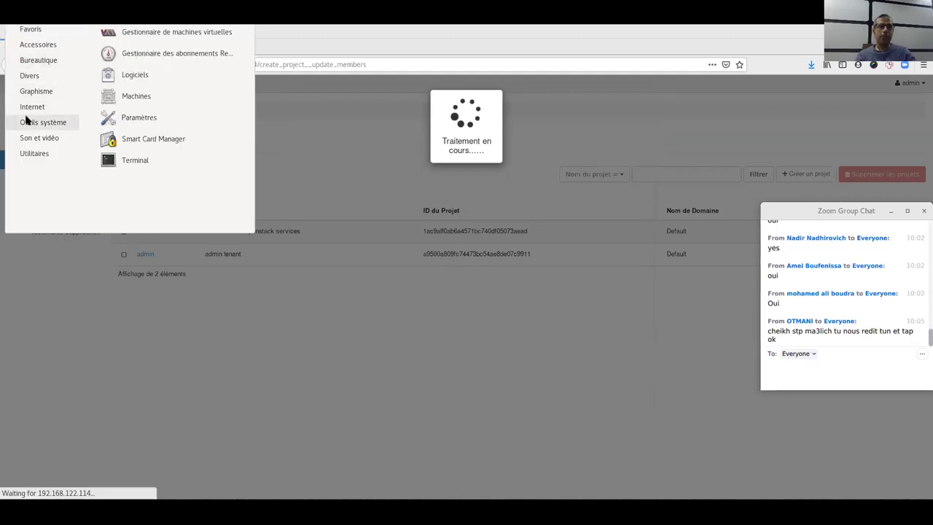
Launch Google Chrome and sign in to Horizon with the new user's credentials.
mouse_move(30, 107)
click(129, 53)
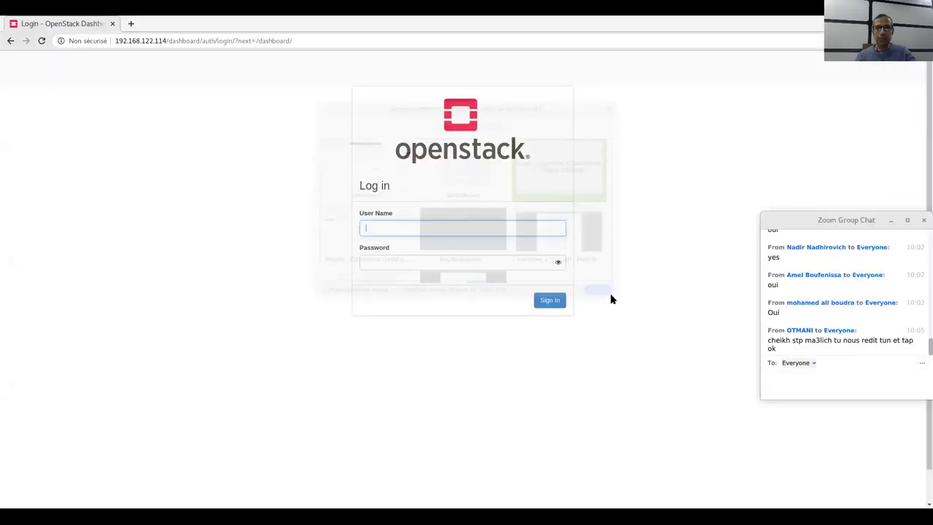
text(bouida)
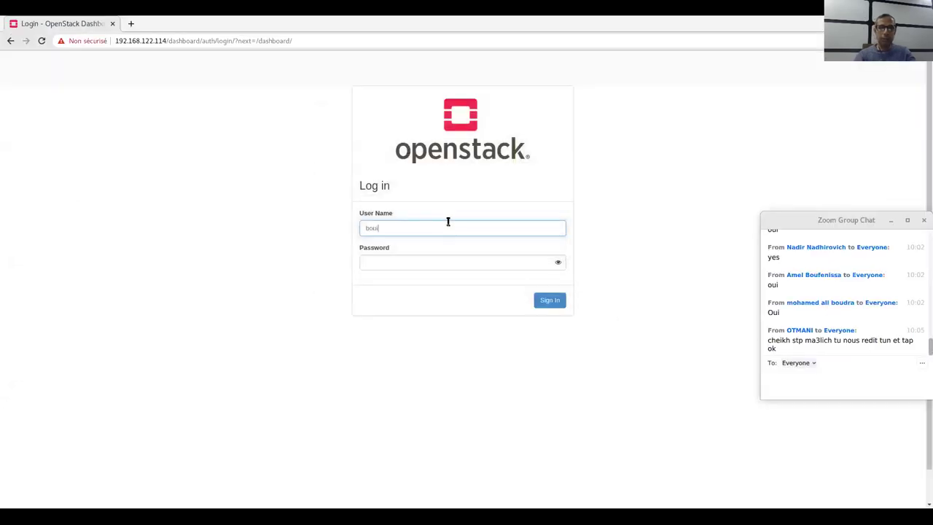
key(Tab)
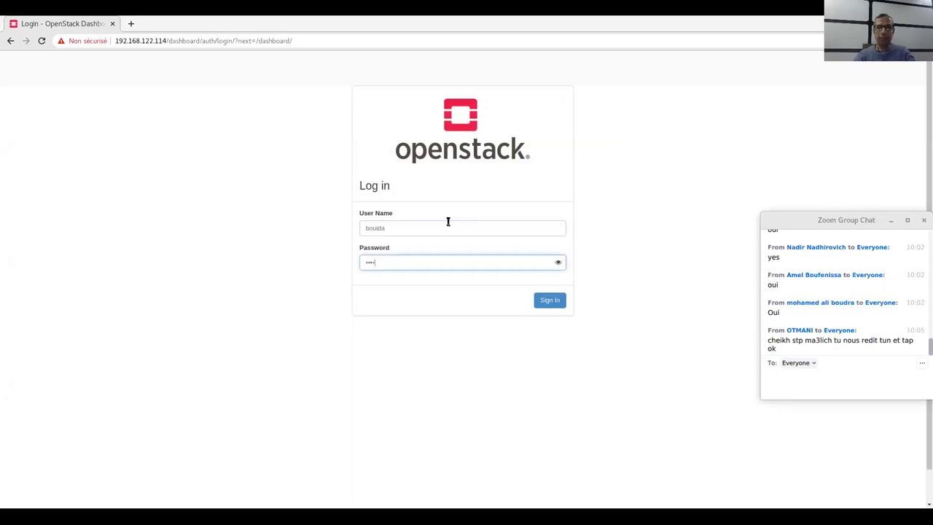
click(550, 299)
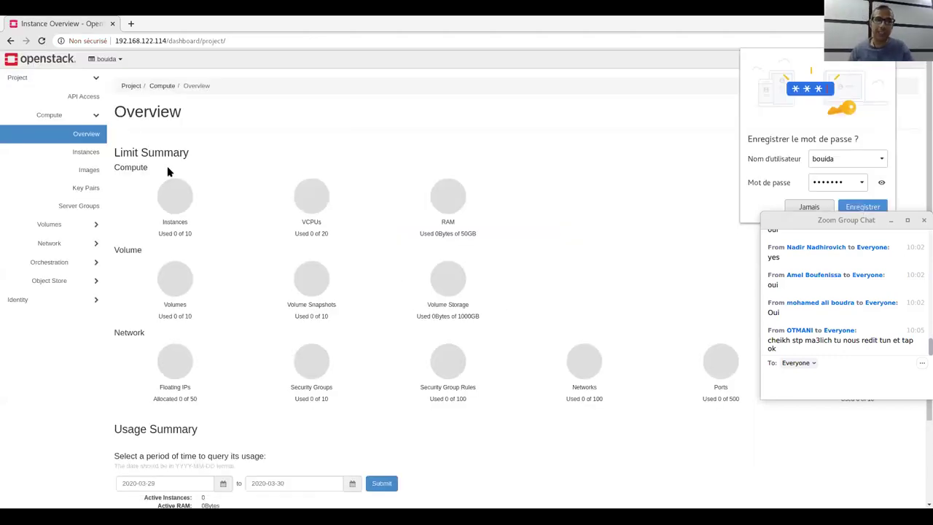
Open the project's Network > Networks page and launch Create Network.
click(100, 118)
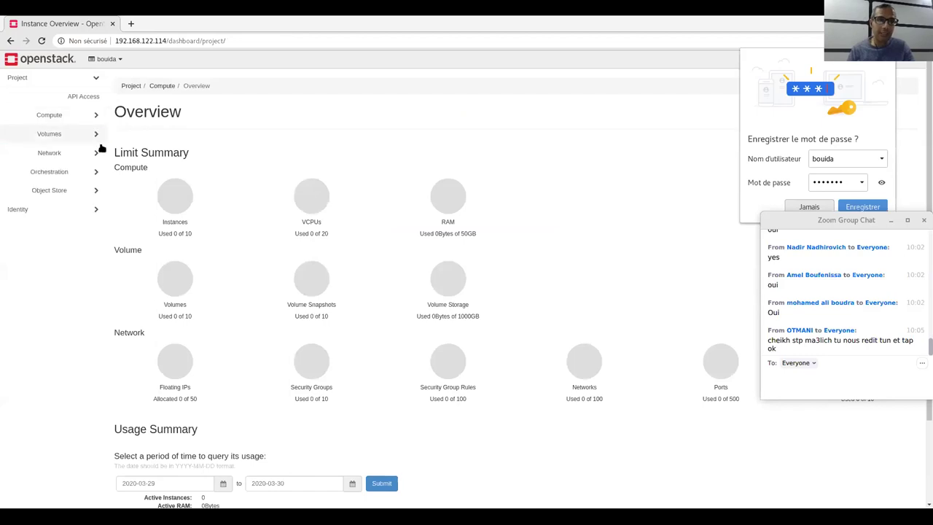
click(98, 154)
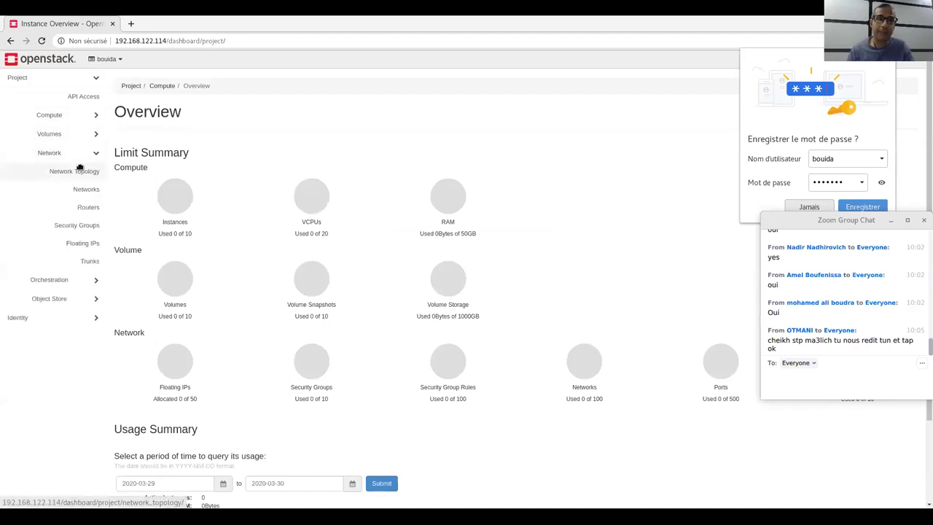
click(86, 191)
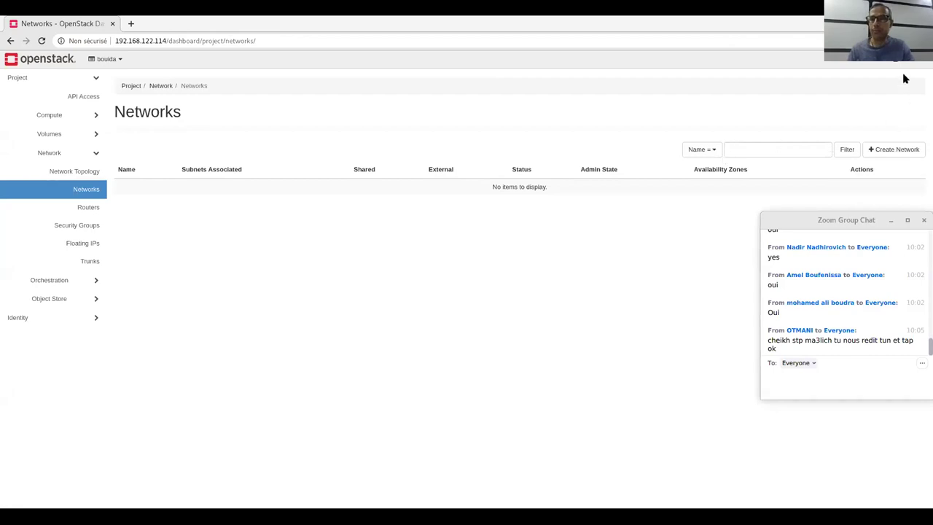
click(893, 150)
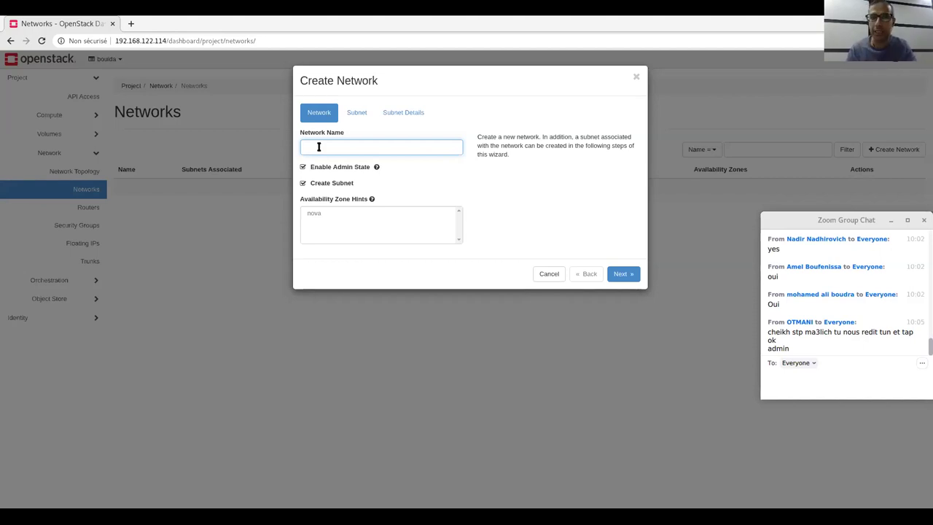
Name the network private with subnet private_subnet, 10.0.1.0/24, gateway 10.0.1.1.
text(pri)
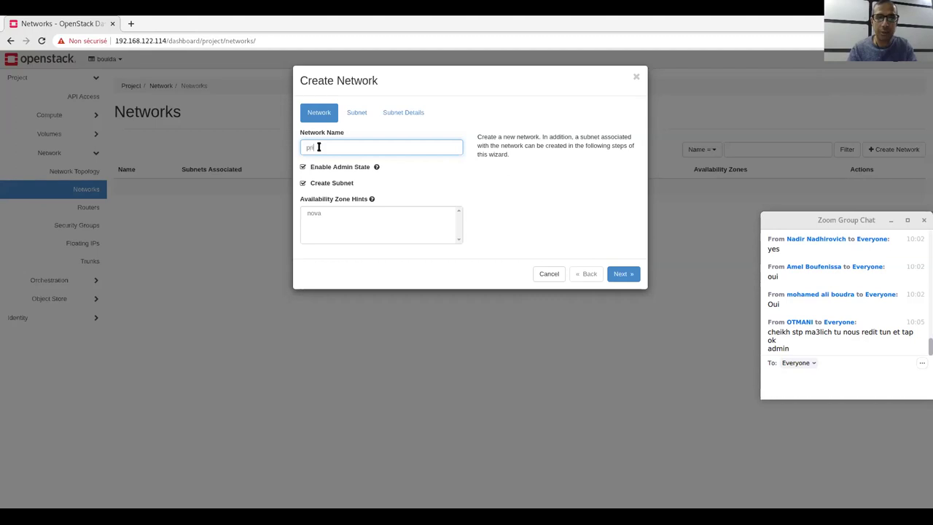
text(vate)
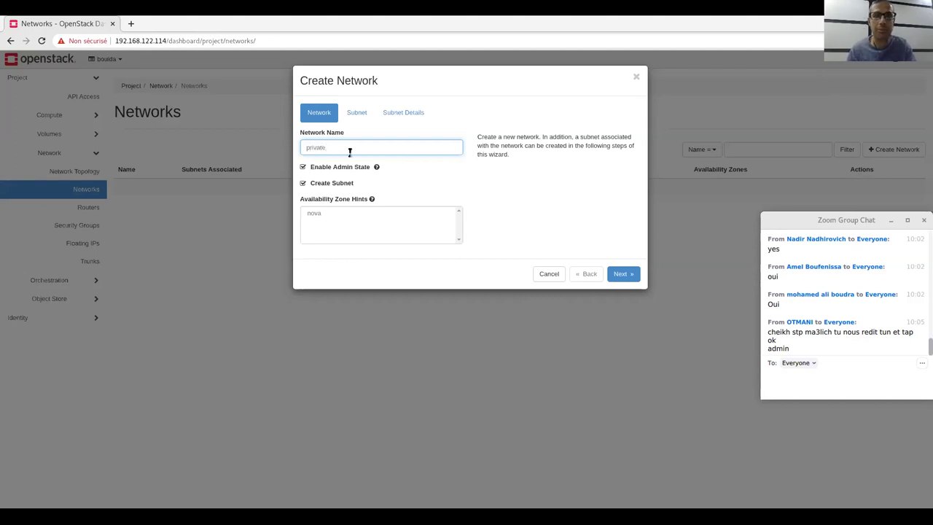
click(356, 115)
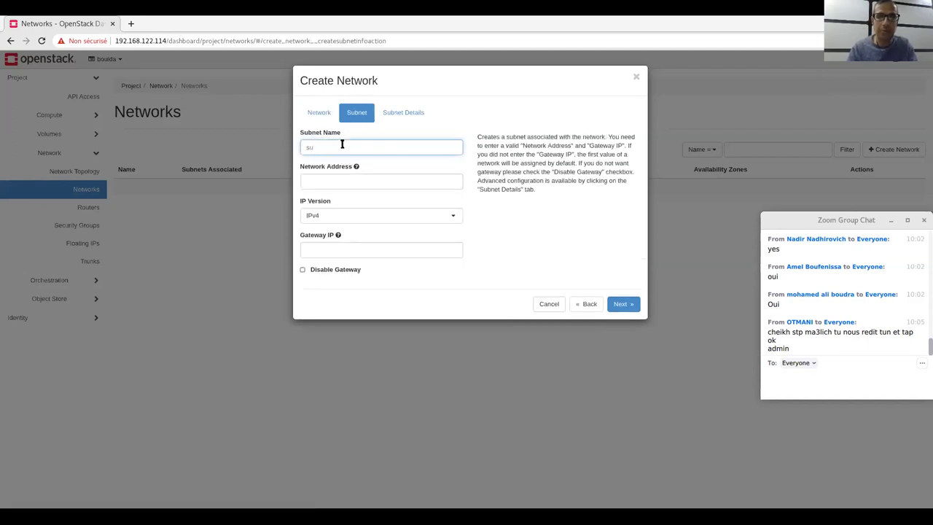
text(private)
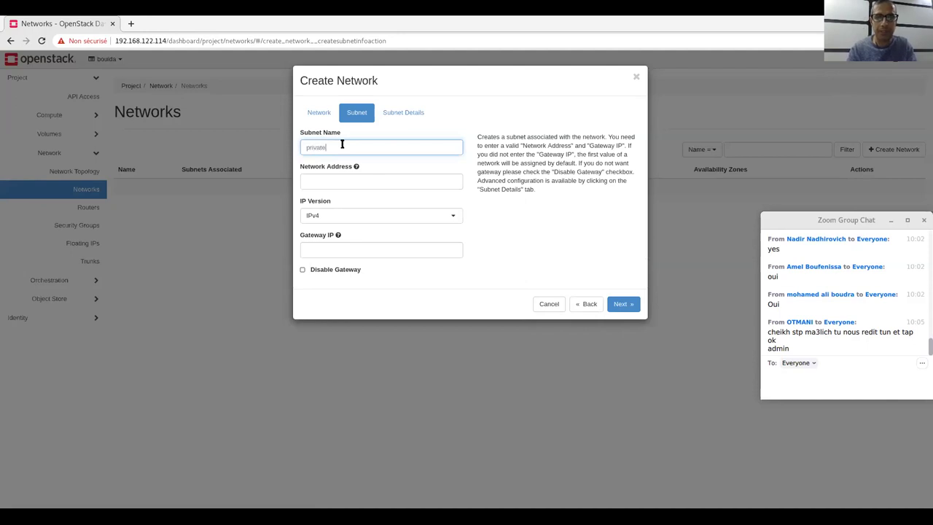
text(_subnet)
click(318, 182)
text(10.0.1.0/24)
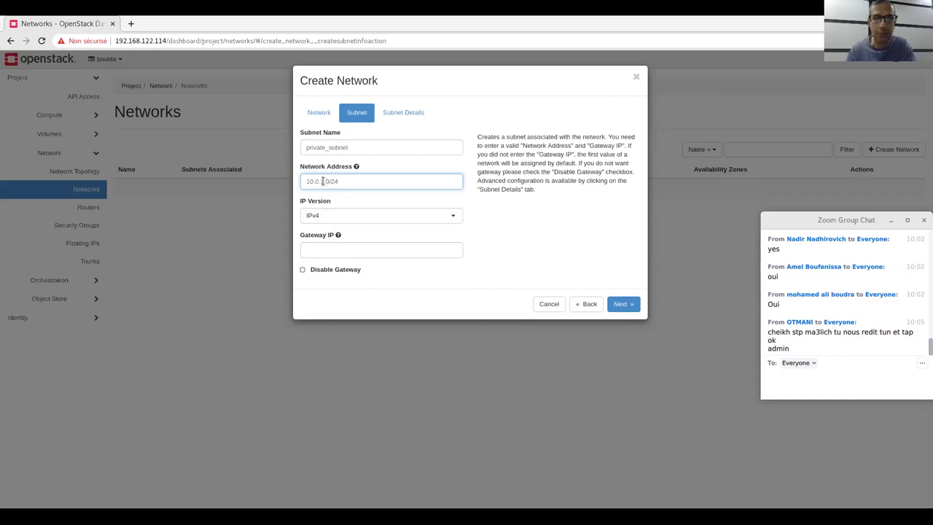
drag(325, 181, 289, 187)
key(ctrl+c)
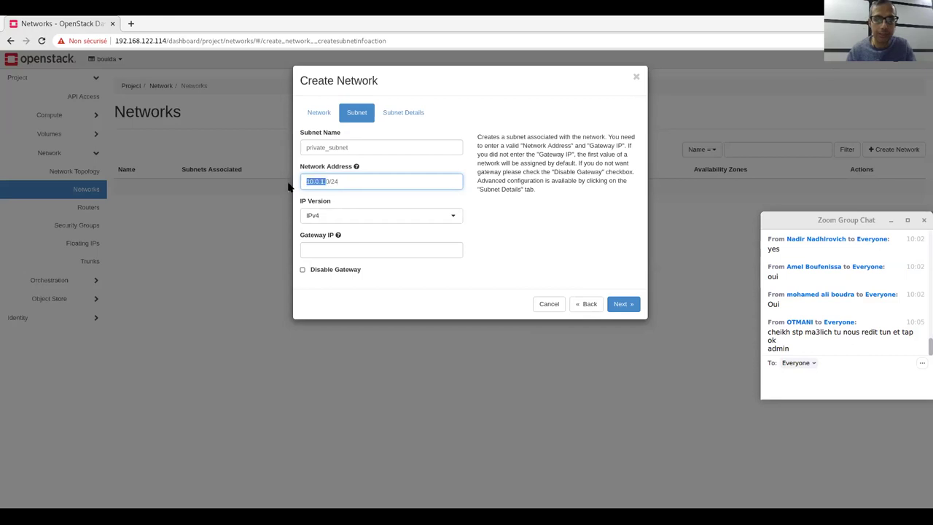
click(326, 249)
key(ctrl+v)
text(.1)
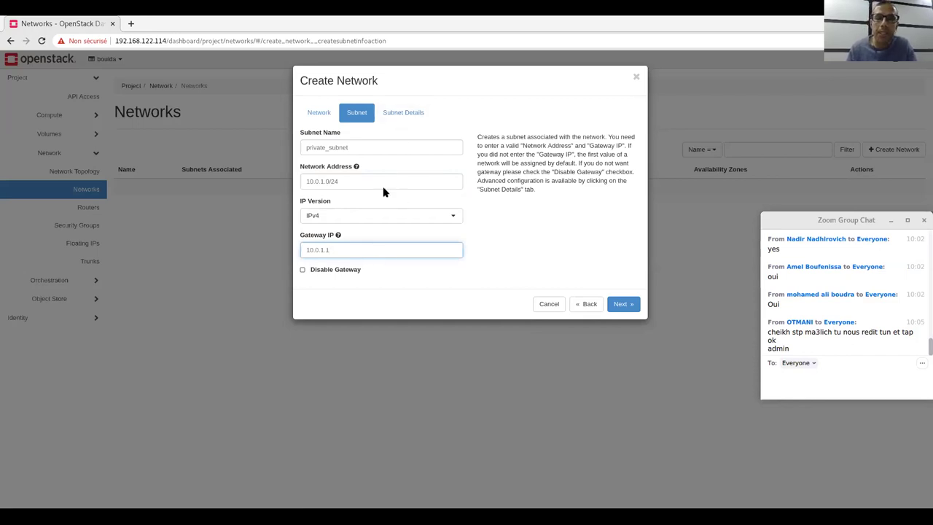
Add DNS name server 192.168.122.1 under Subnet Details and create the network.
click(400, 116)
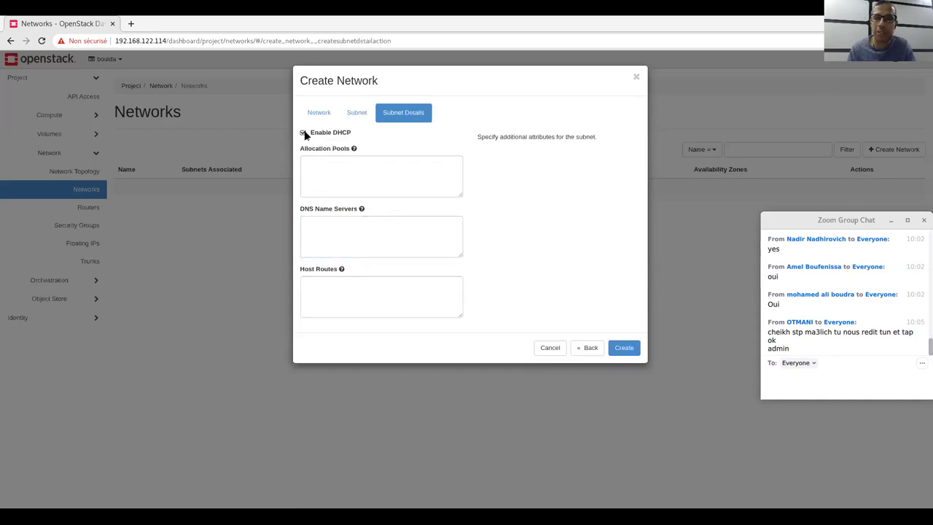
click(333, 224)
text(192)
key(BackSpace)
key(BackSpace)
text(192.168.122.1)
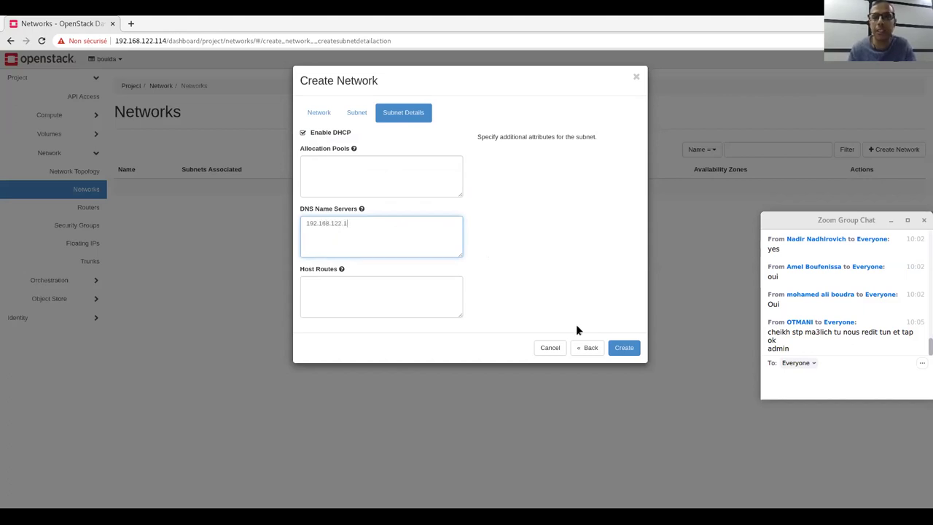
click(623, 351)
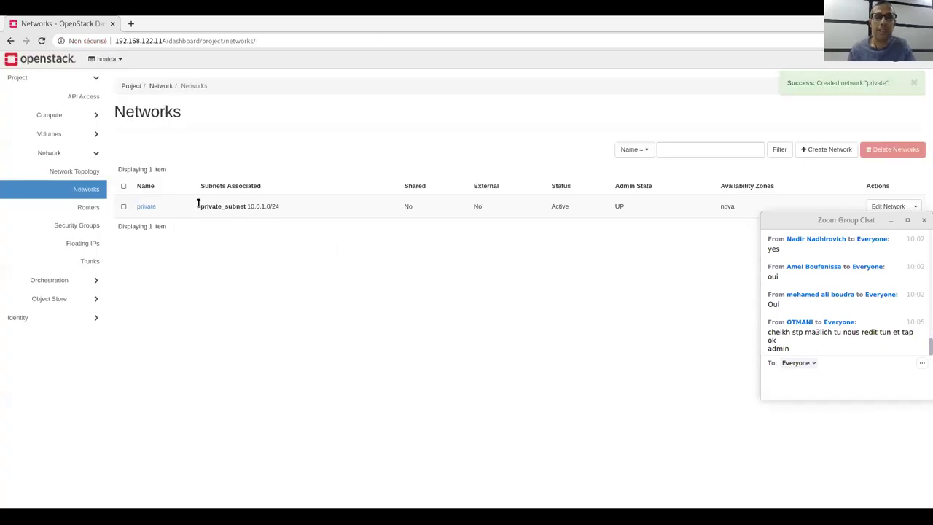
click(433, 263)
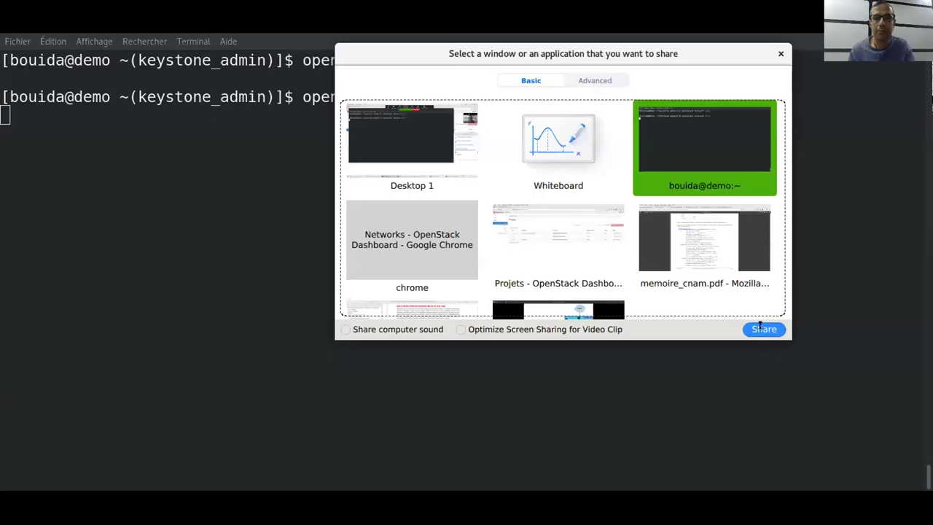
click(760, 326)
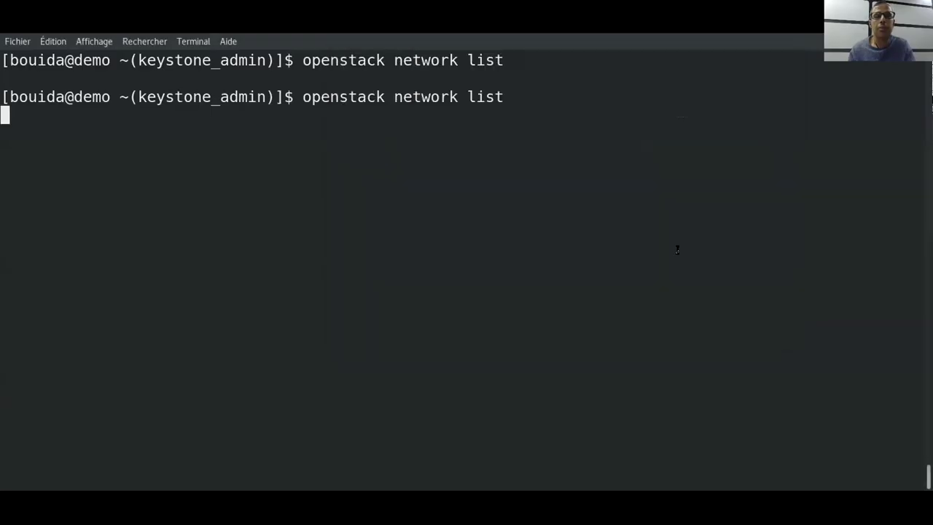
Copy the private network's ID from openstack network list and form qdhcp-<id>.
drag(445, 178, 377, 175)
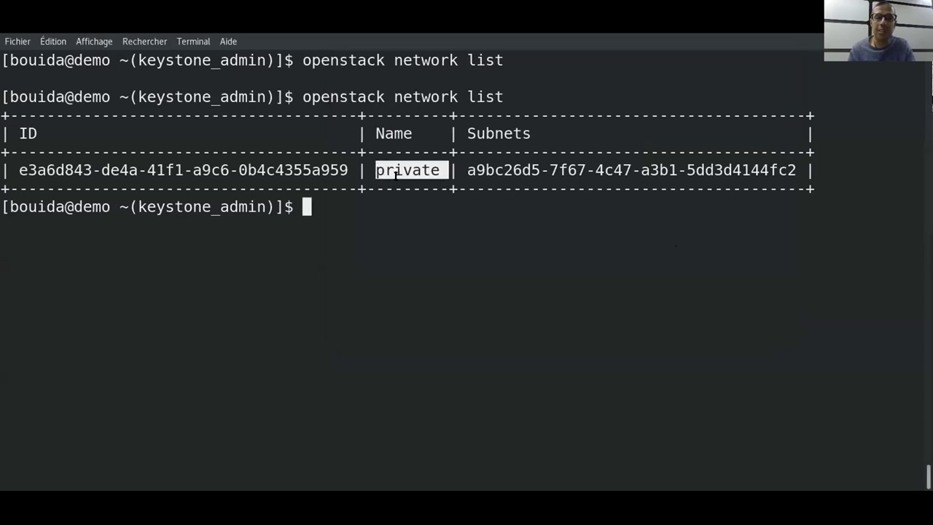
mouse_move(348, 171)
mouse_down()
mouse_move(16, 166)
mouse_move(343, 170)
mouse_up()
key(super+c)
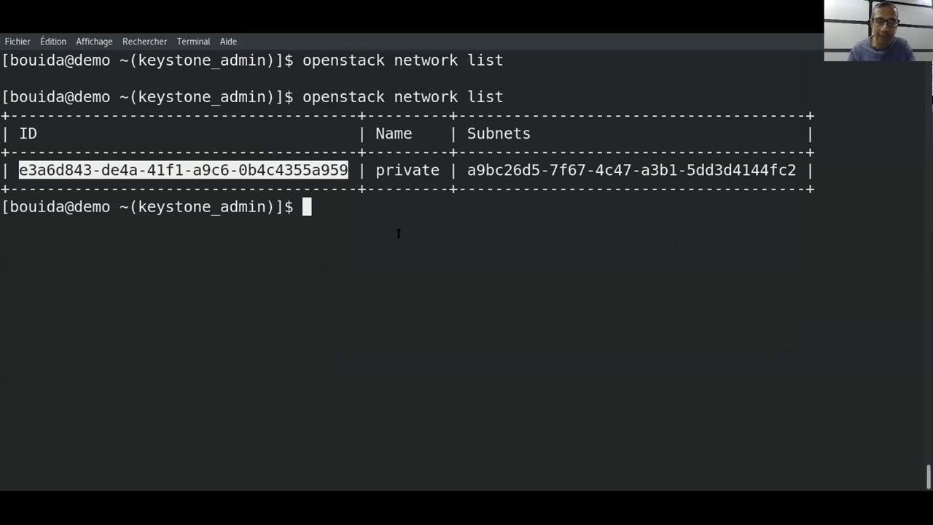
text(d)
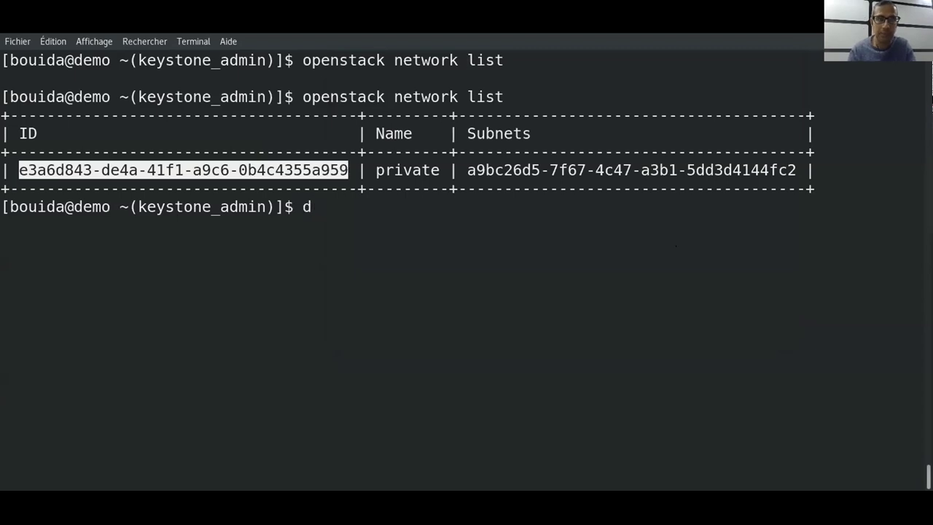
key(BackSpace)
text(qdhp)
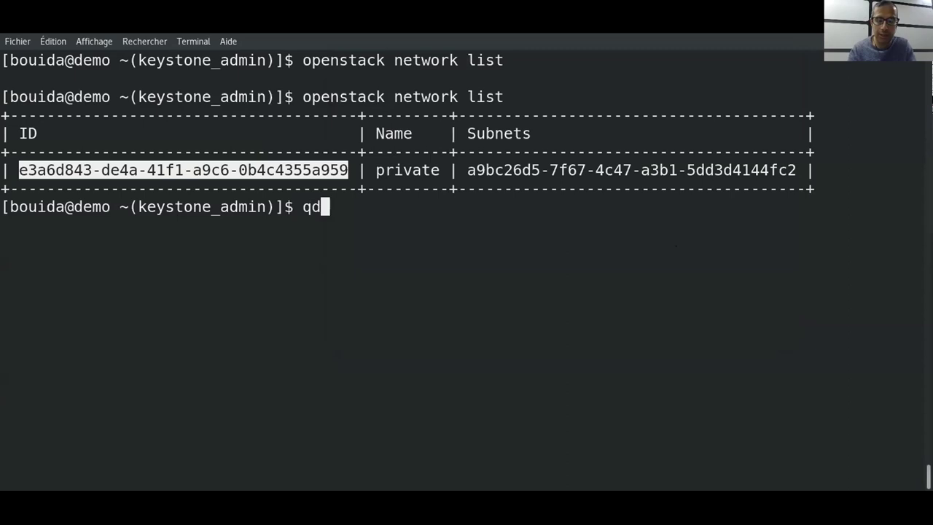
key(BackSpace)
key(BackSpace)
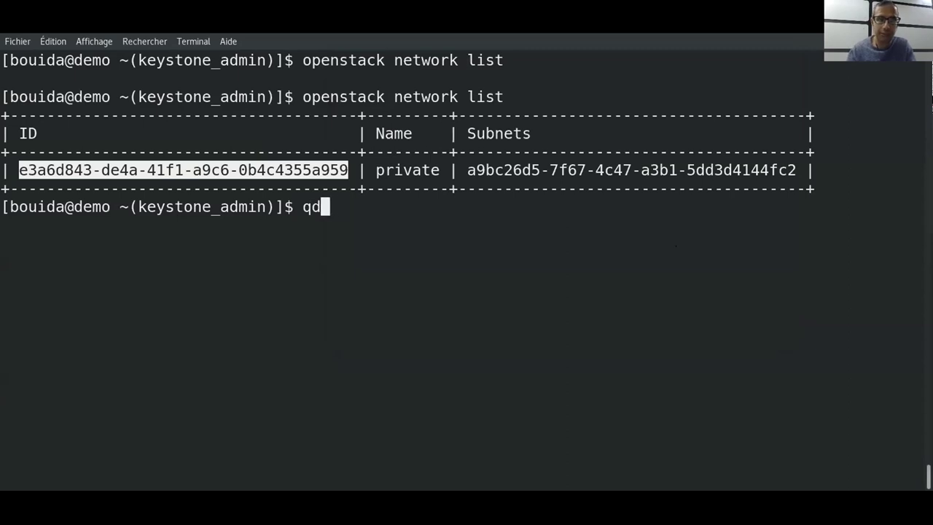
text(hcp-)
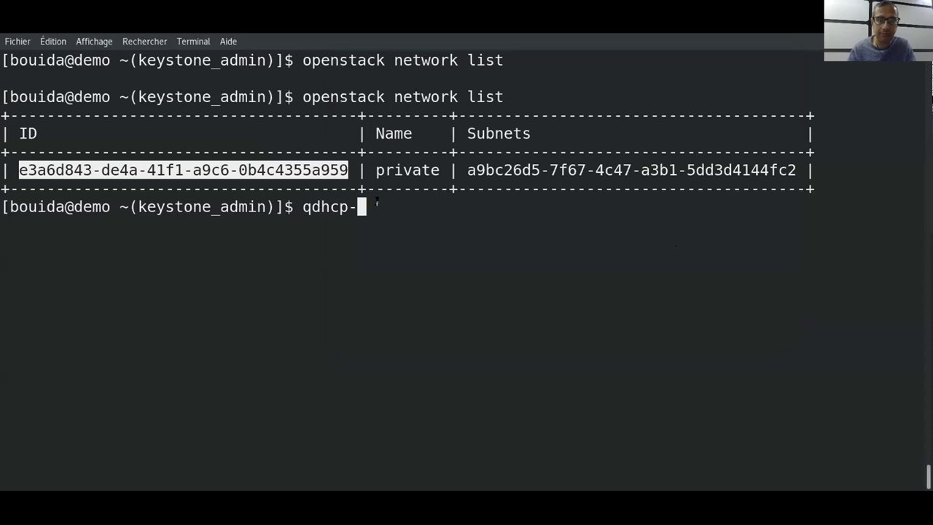
middle_click(376, 201)
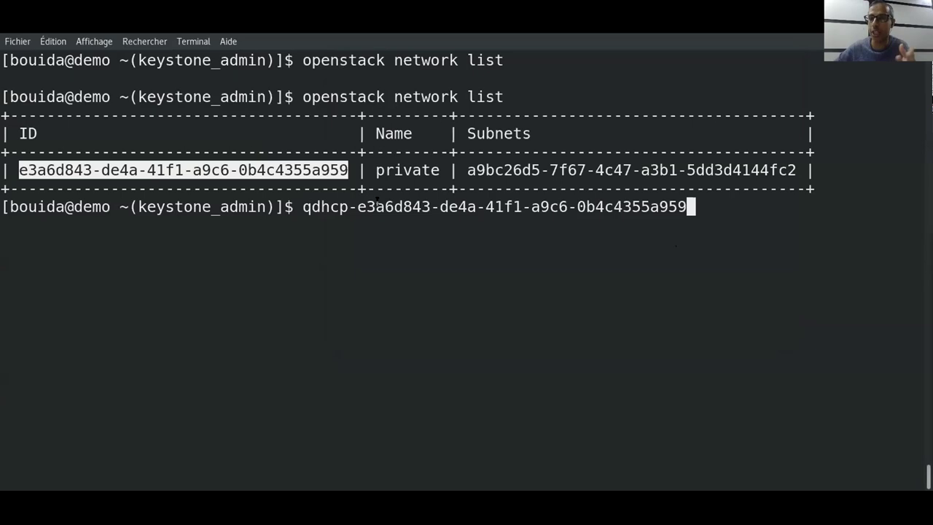
Clear the prompt and run openstack router list.
key(BackSpace)
key(BackSpace)
key(BackSpace)
key(BackSpace)
key(BackSpace)
key(BackSpace)
key(BackSpace)
key(BackSpace)
key(BackSpace)
key(BackSpace)
key(BackSpace)
key(BackSpace)
key(BackSpace)
key(BackSpace)
key(BackSpace)
key(BackSpace)
key(BackSpace)
key(BackSpace)
key(BackSpace)
key(BackSpace)
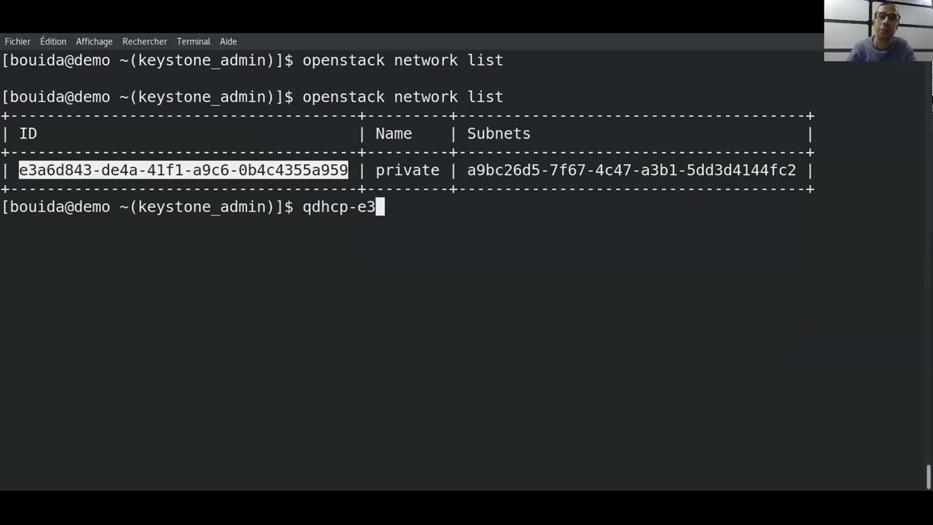
key(BackSpace)
key(BackSpace)
key(BackSpace)
key(BackSpace)
key(BackSpace)
key(BackSpace)
key(BackSpace)
key(BackSpace)
text(openstack router )
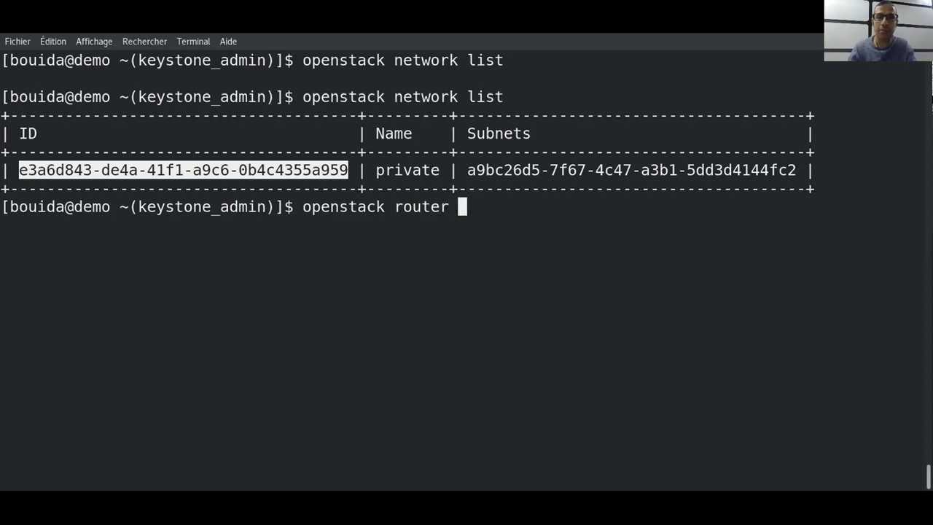
text(list)
key(Return)
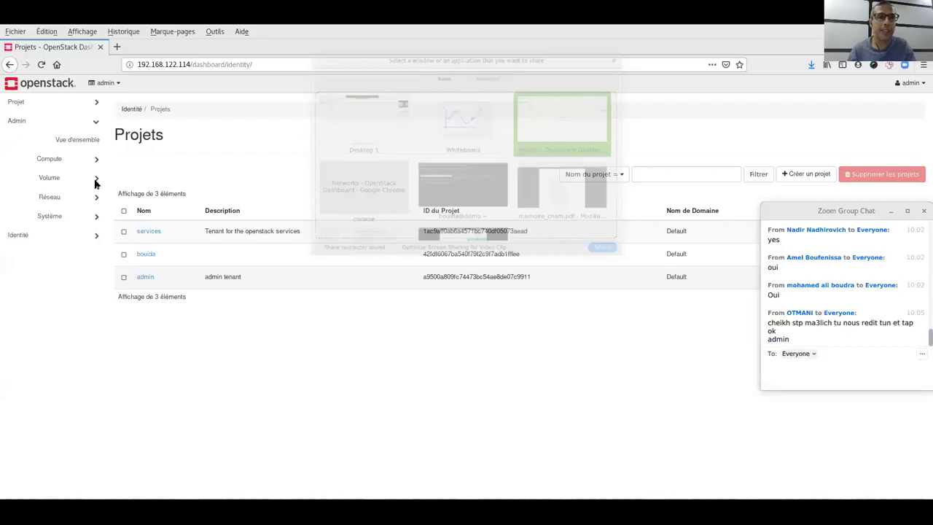
Create an admin network named provider, assigned to the new user's project.
click(72, 200)
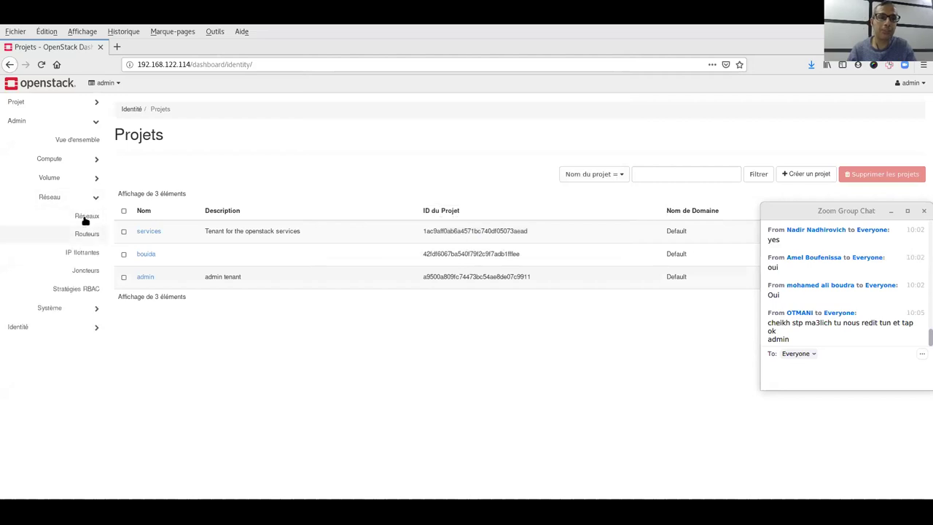
click(86, 217)
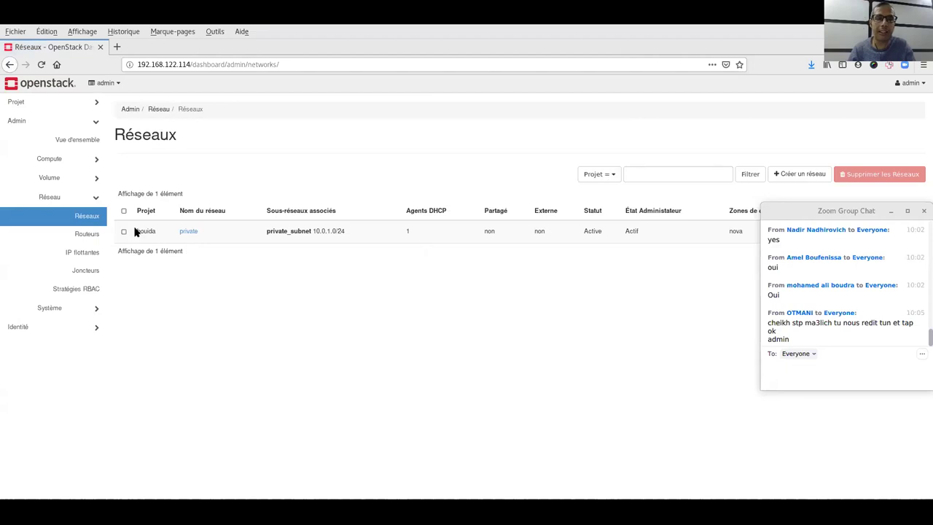
click(777, 173)
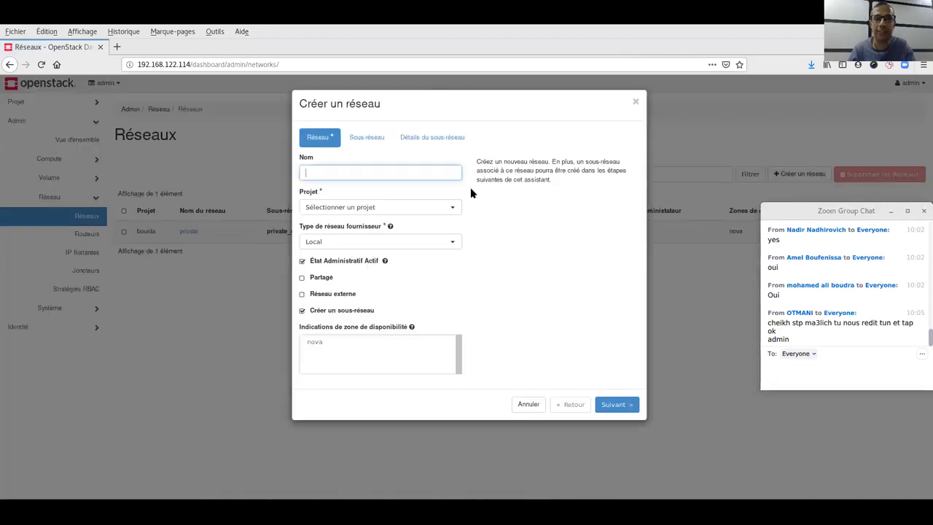
text(pro)
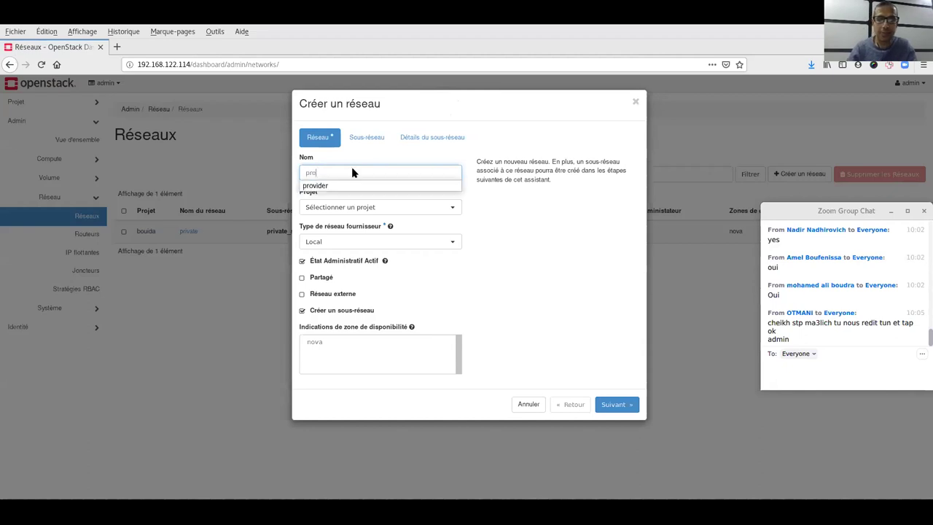
text(vider)
click(320, 187)
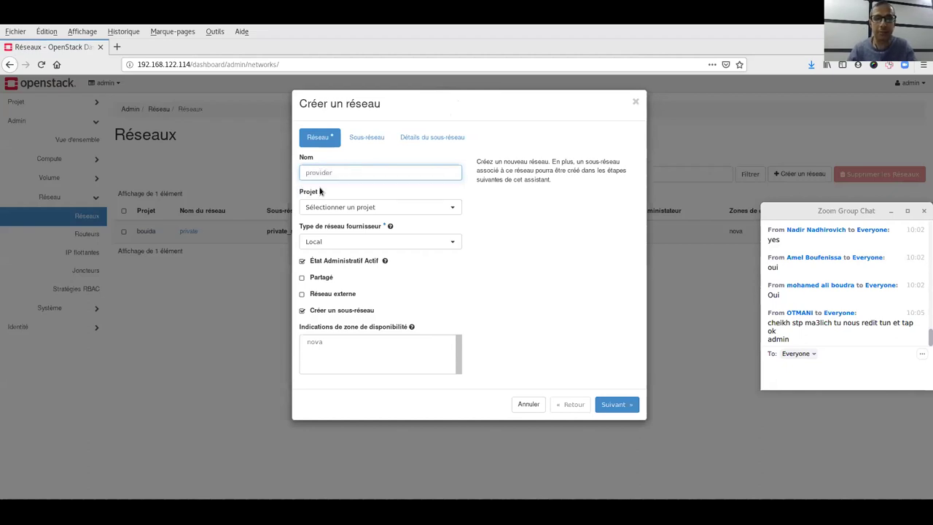
click(368, 207)
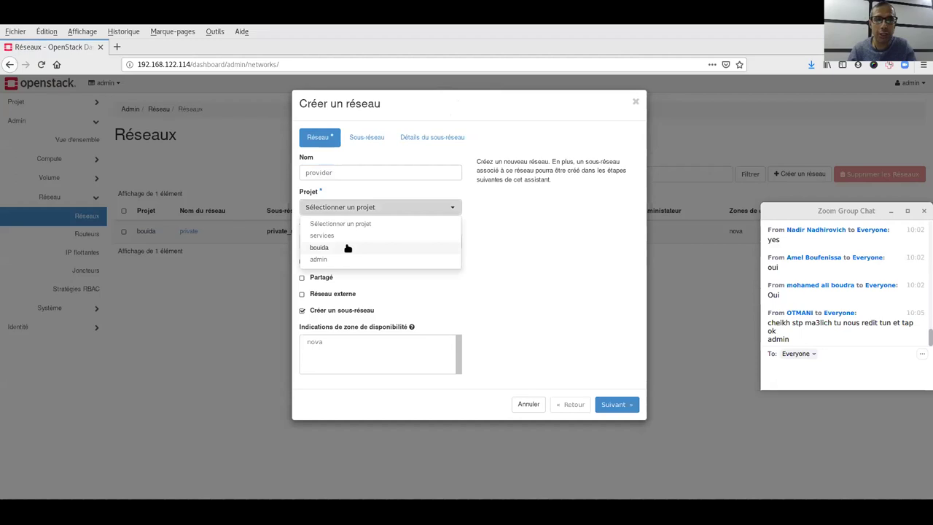
click(346, 248)
Make it a flat network on physical network extnet, shared and external.
click(368, 245)
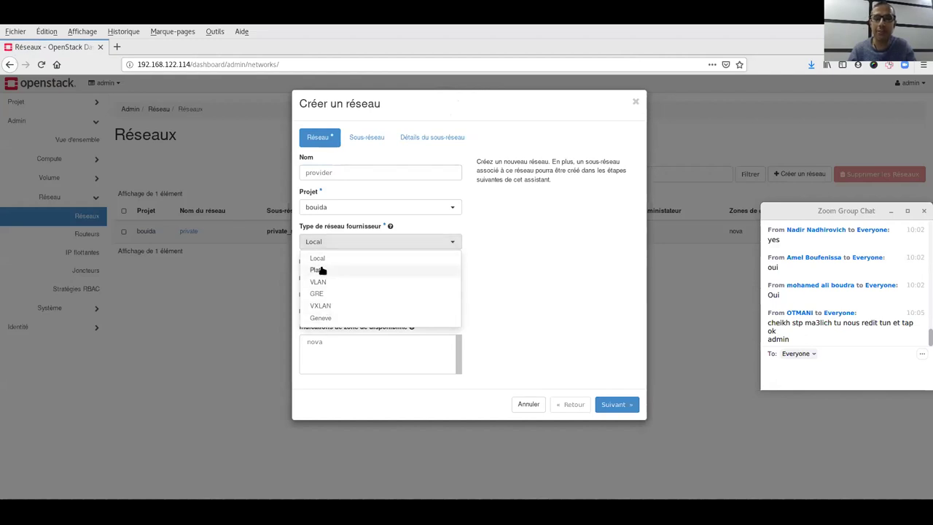
click(320, 269)
click(342, 277)
text(ex)
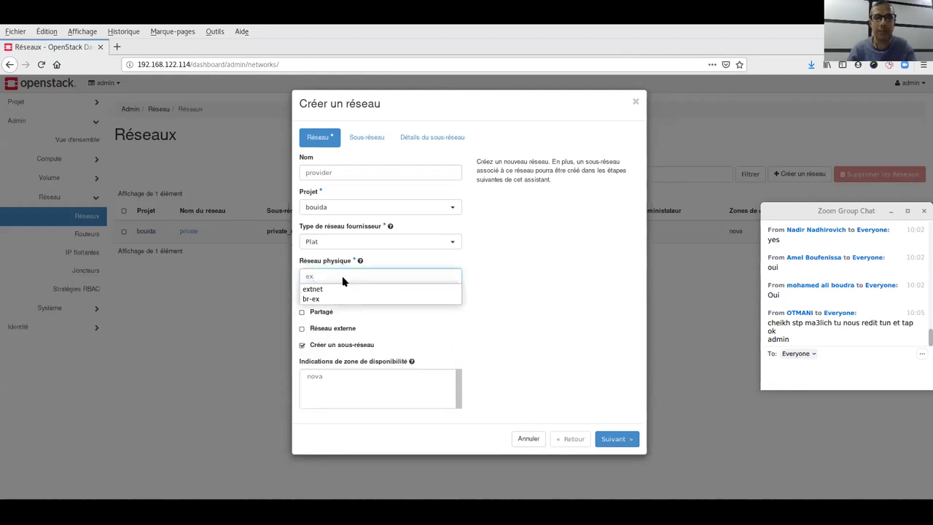
click(320, 288)
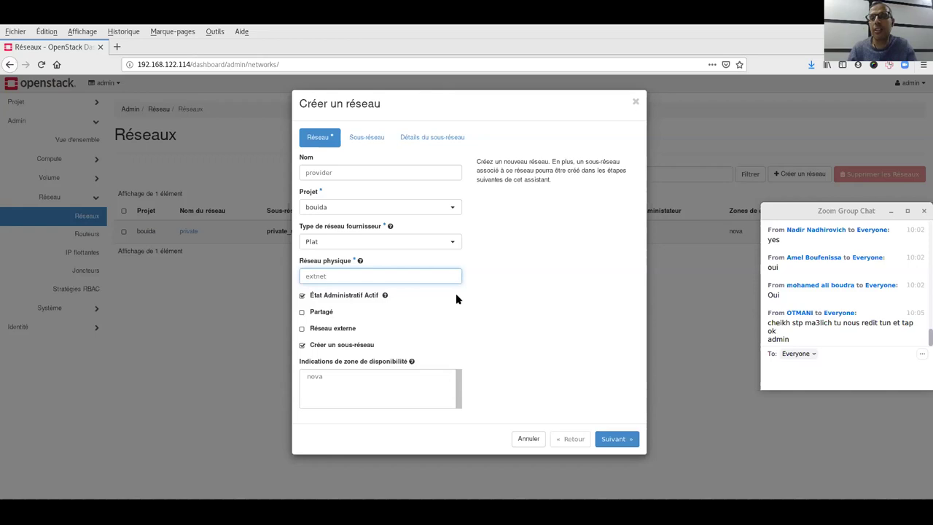
double_click(335, 275)
click(520, 272)
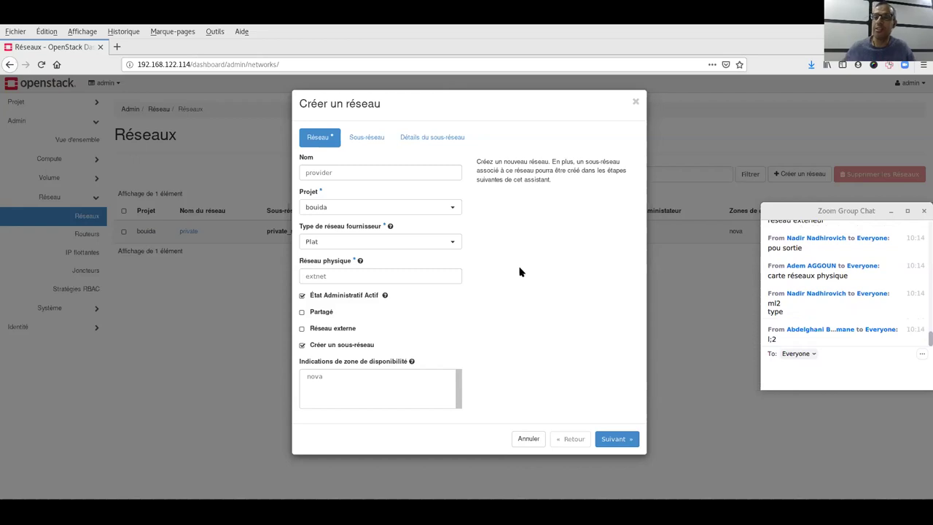
click(301, 312)
click(302, 330)
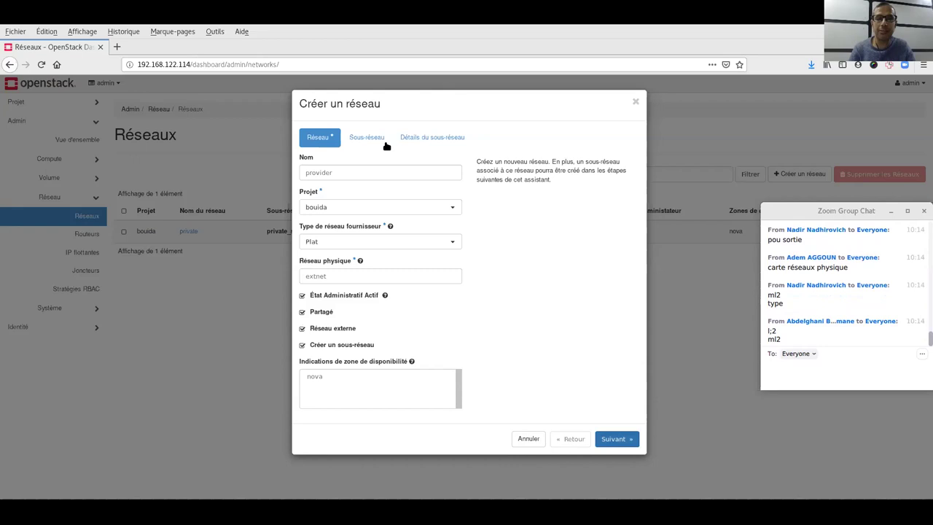
click(361, 136)
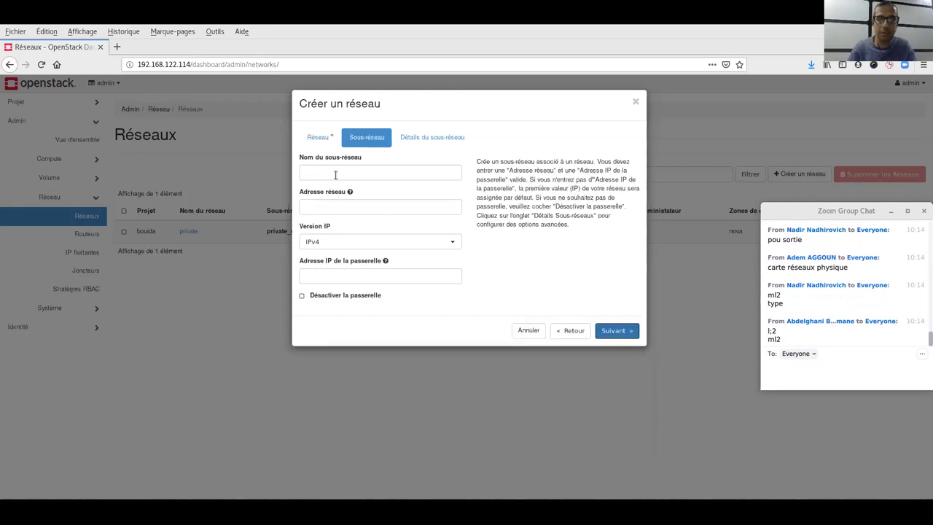
Define subnet Externet_Net as 192.168.122.0/24 with gateway 192.168.122.1.
click(335, 175)
text(pro)
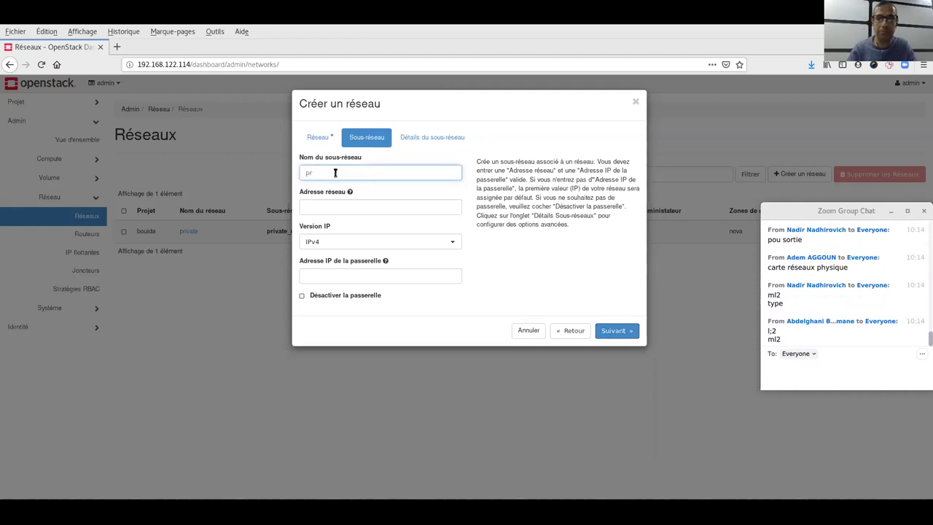
key(BackSpace)
key(BackSpace)
text(e)
click(333, 185)
click(333, 207)
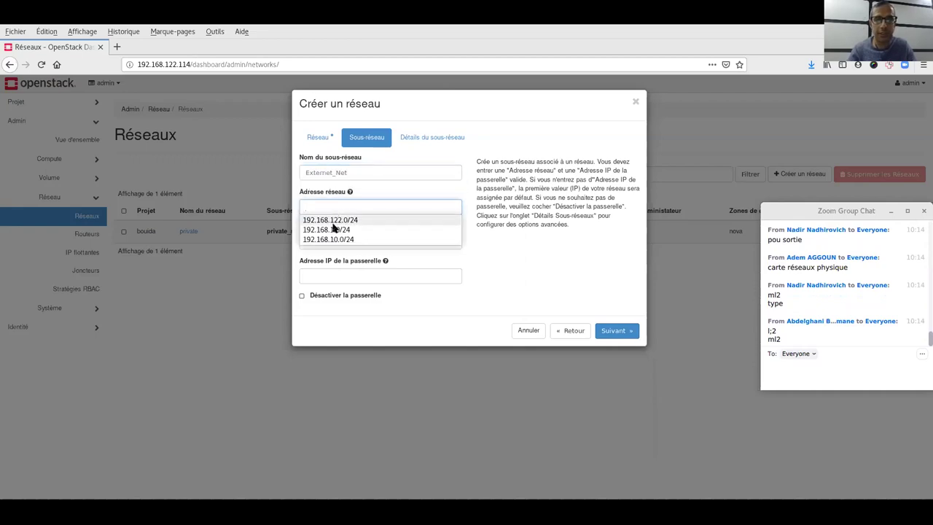
click(335, 220)
click(329, 272)
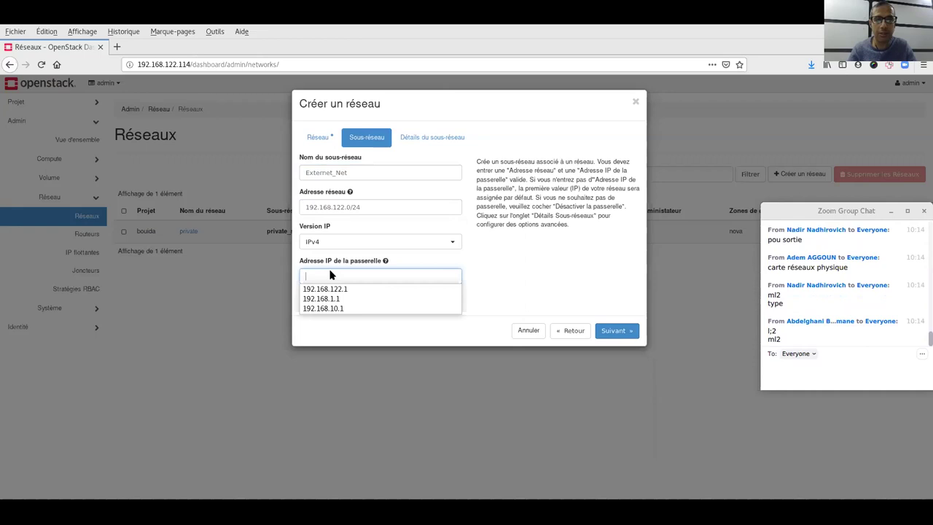
click(333, 285)
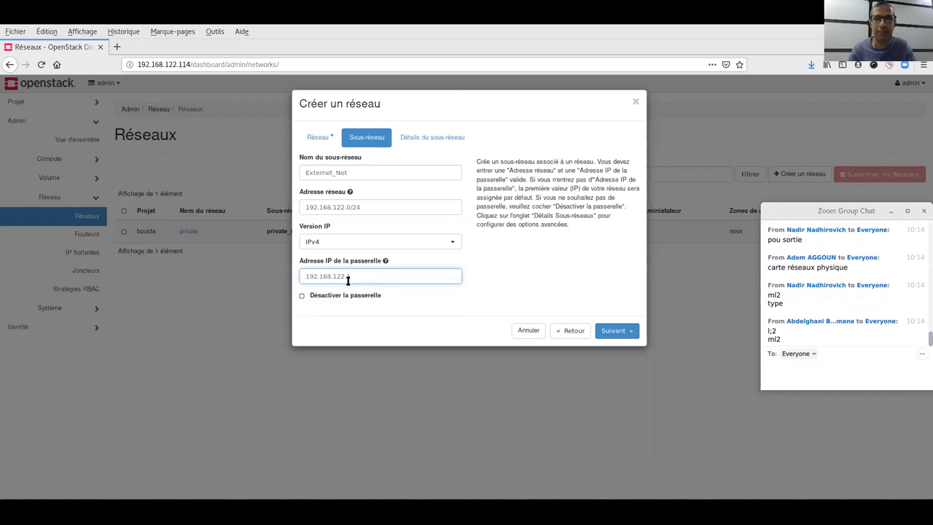
drag(347, 277, 278, 275)
key(ctrl+c)
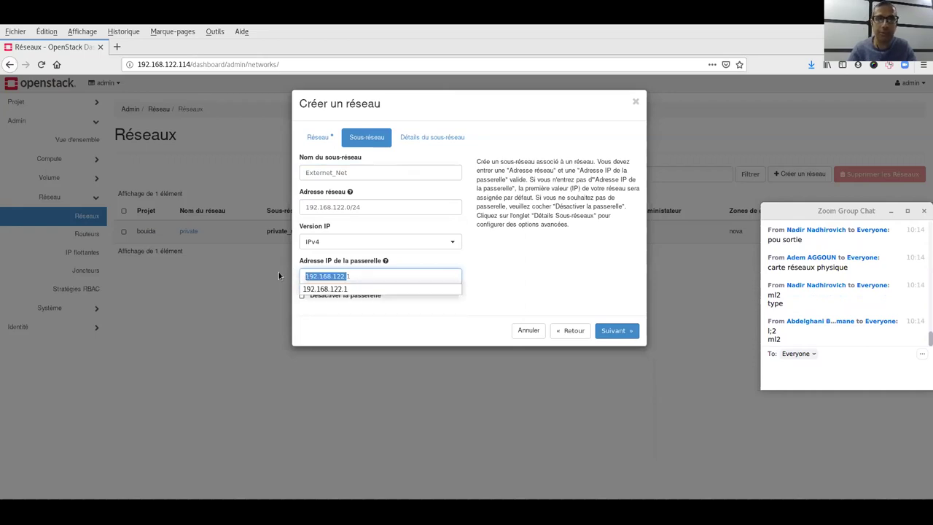
click(500, 233)
click(621, 332)
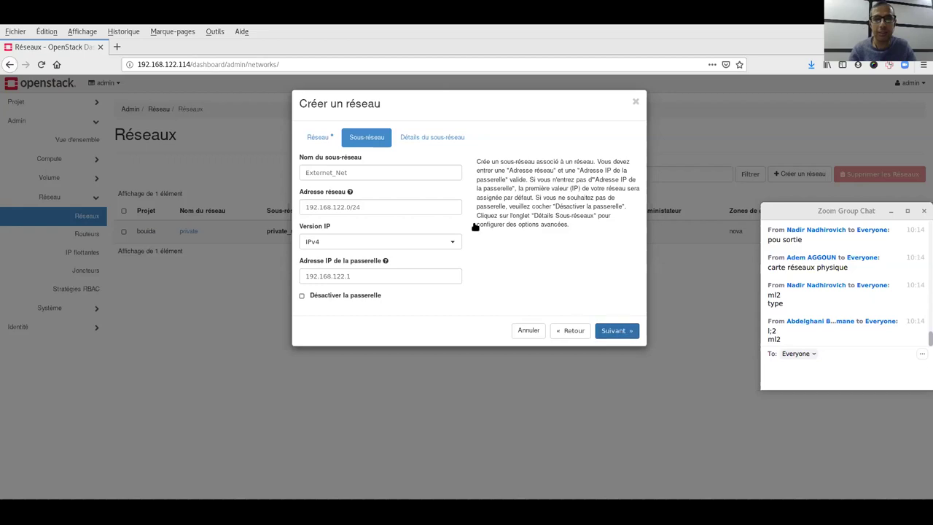
Disable DHCP, set pool 192.168.122.200–210 and DNS 192.168.122.1, then create the network.
click(302, 158)
click(346, 189)
key(ctrl+v)
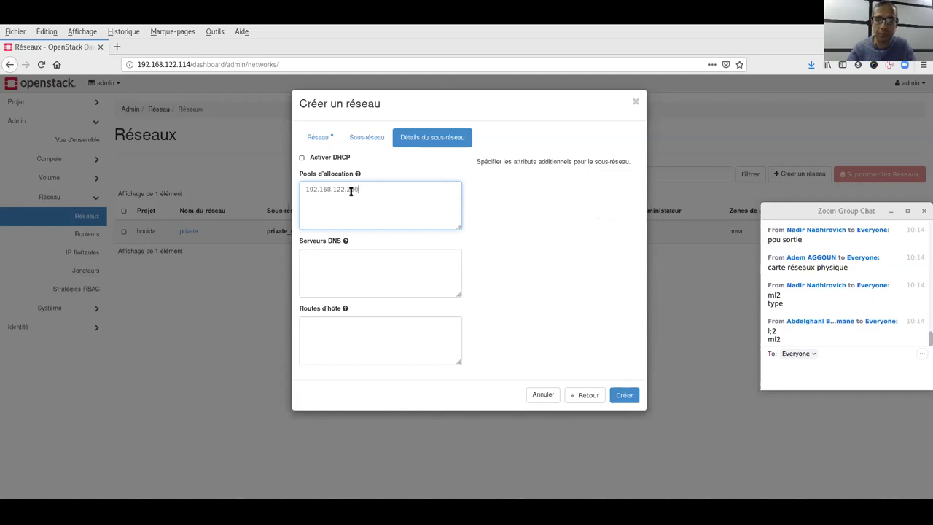
key(ctrl+v)
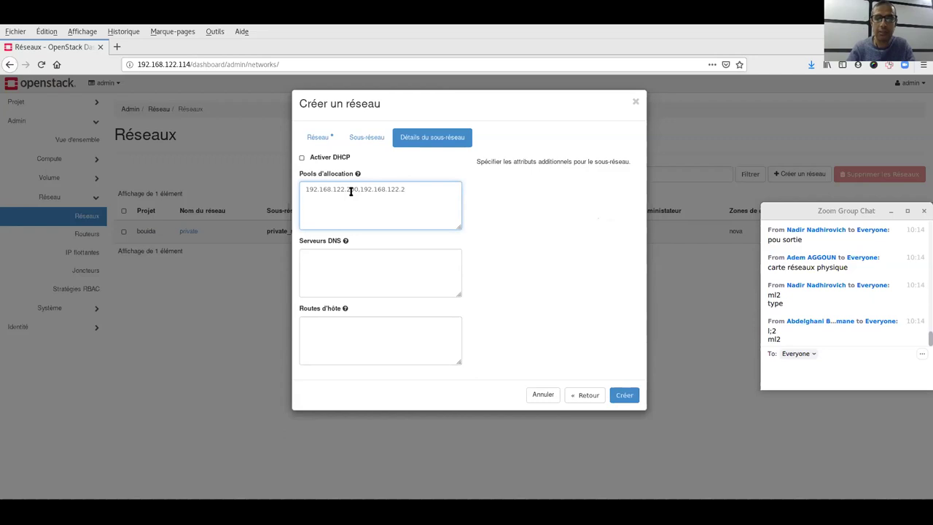
click(349, 260)
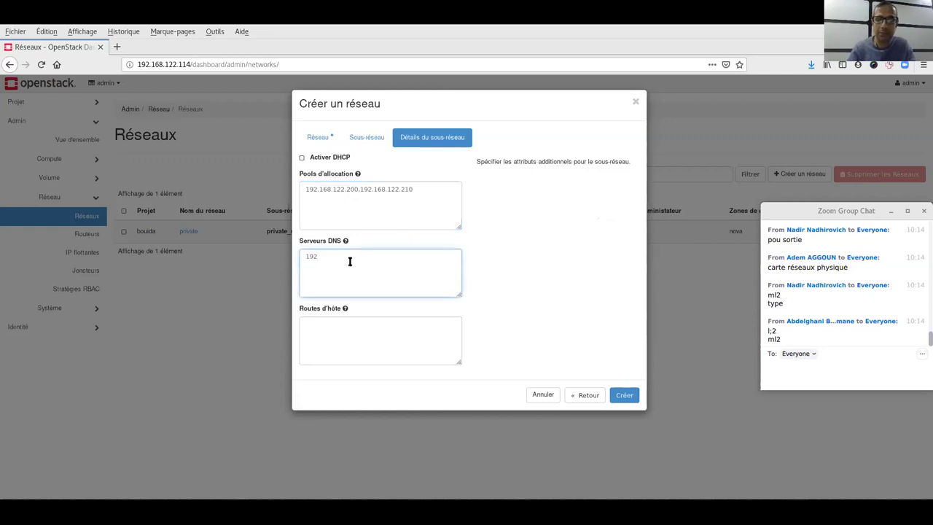
key(BackSpace)
key(BackSpace)
key(ctrl+v)
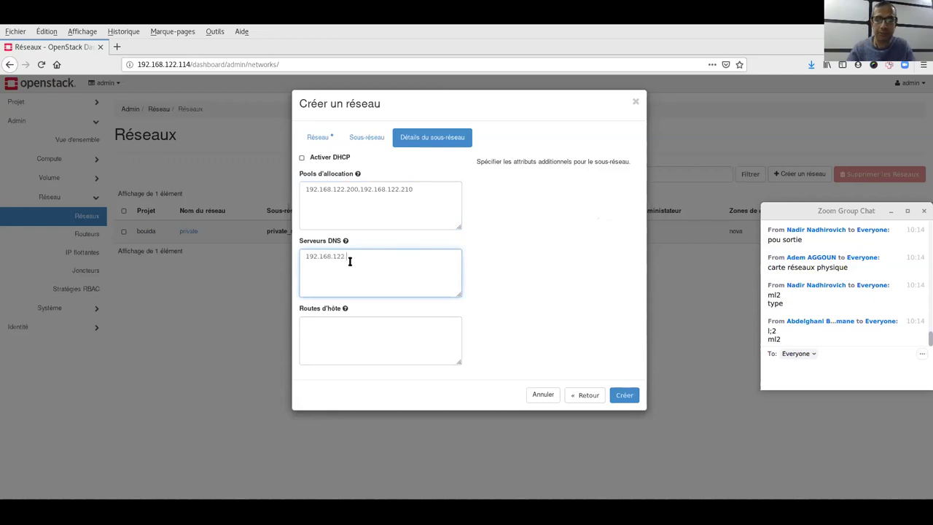
text(1)
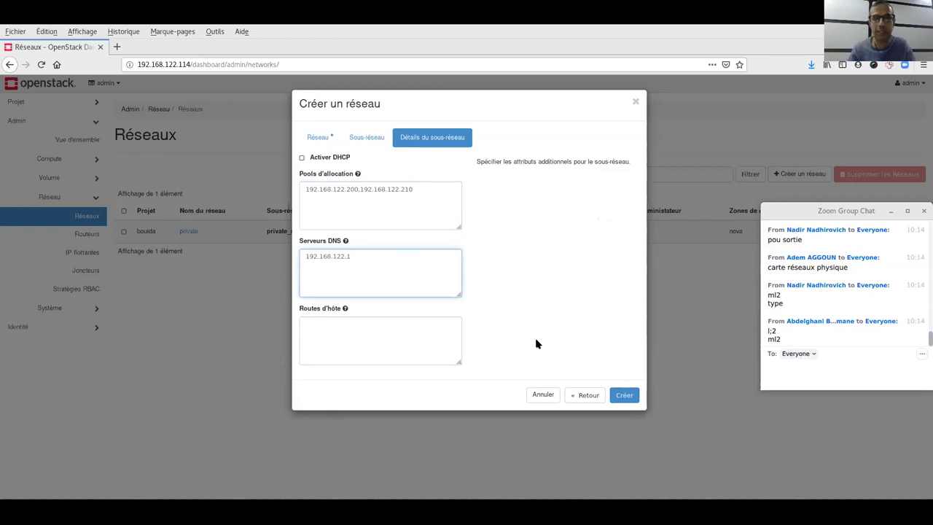
click(625, 395)
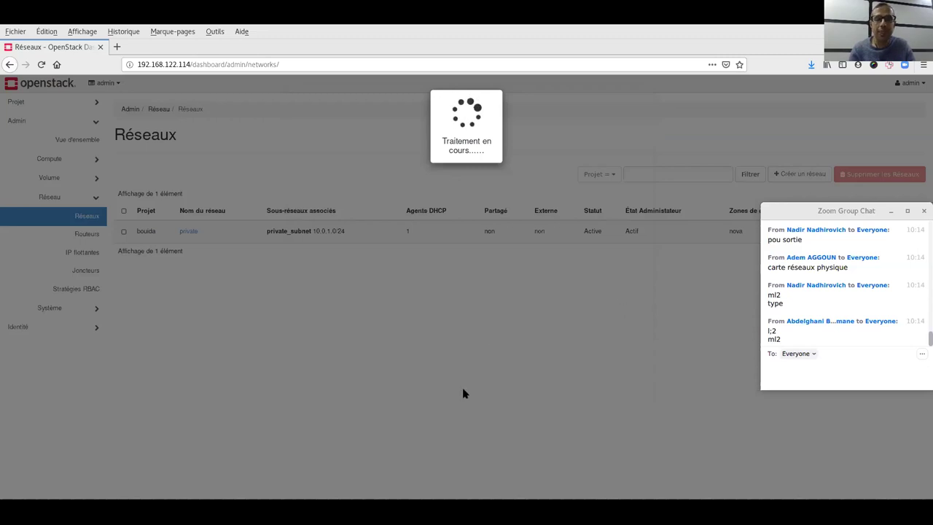
click(401, 196)
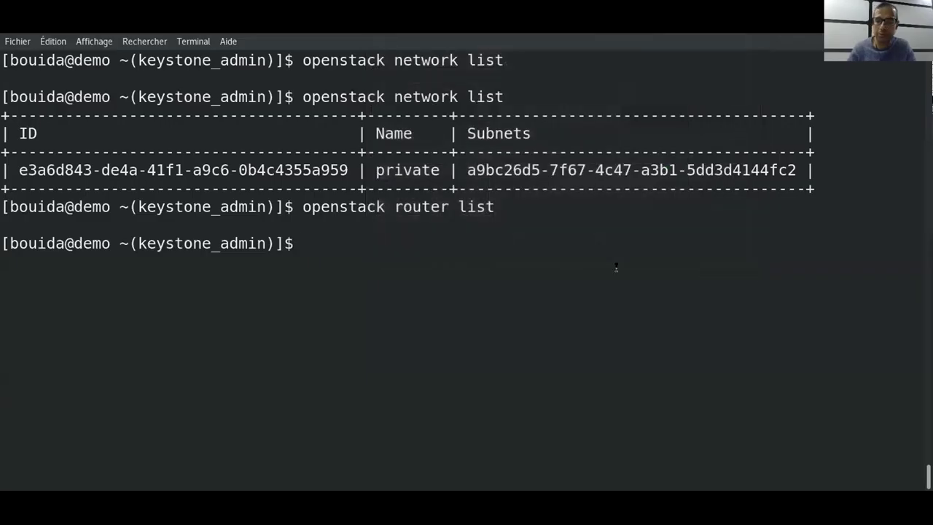
Rerun openstack router list, clear the screen, and run openstack network list showing provider and private.
key(Up)
key(Return)
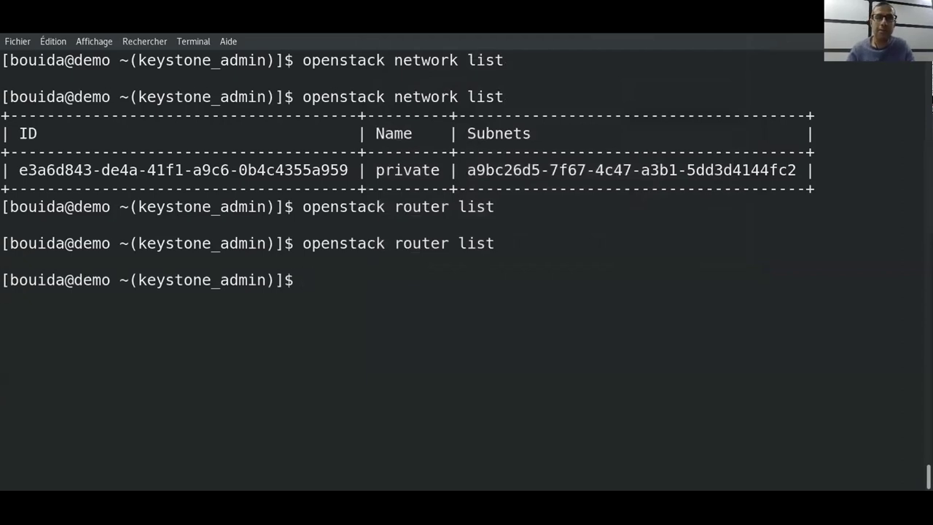
key(ctrl+l)
text(openstack network list)
key(Return)
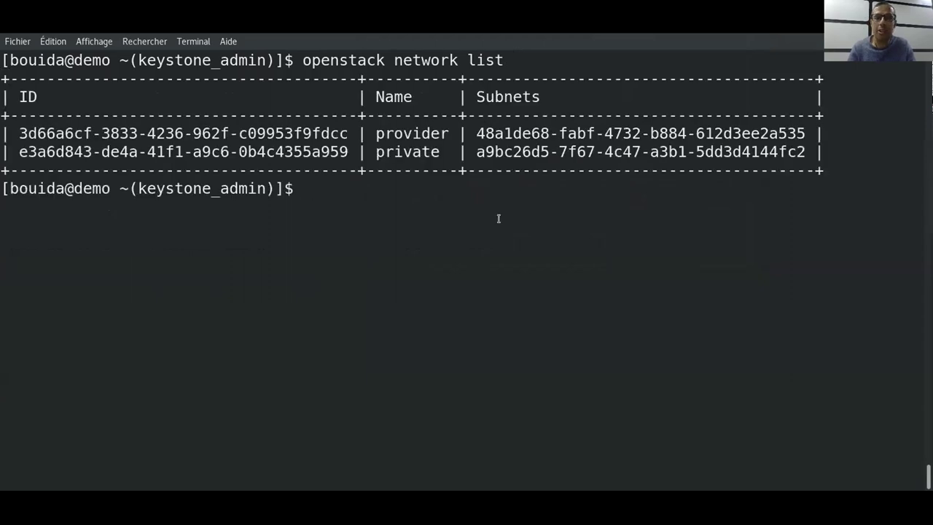
drag(439, 150, 376, 132)
click(376, 132)
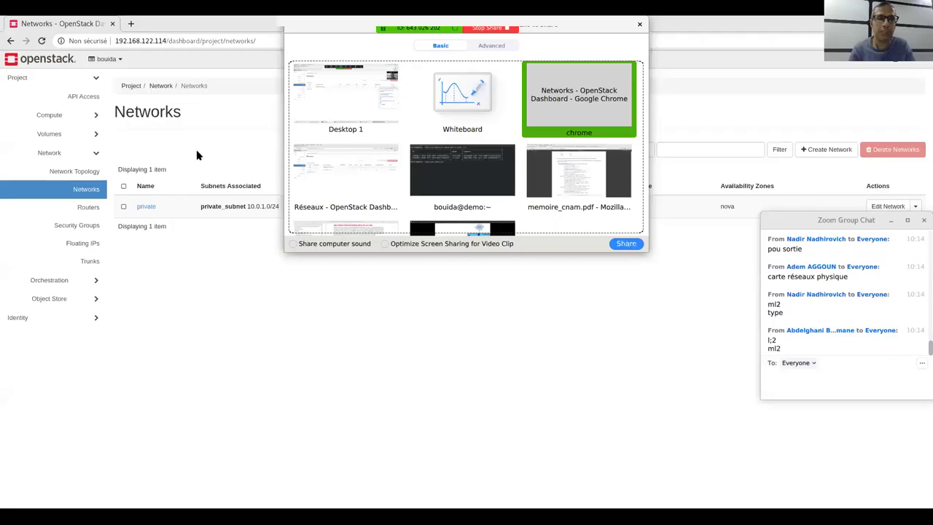
Confirm Networks lists private and provider with Externet_Net 192.168.122.0/24, then view the topology.
click(73, 193)
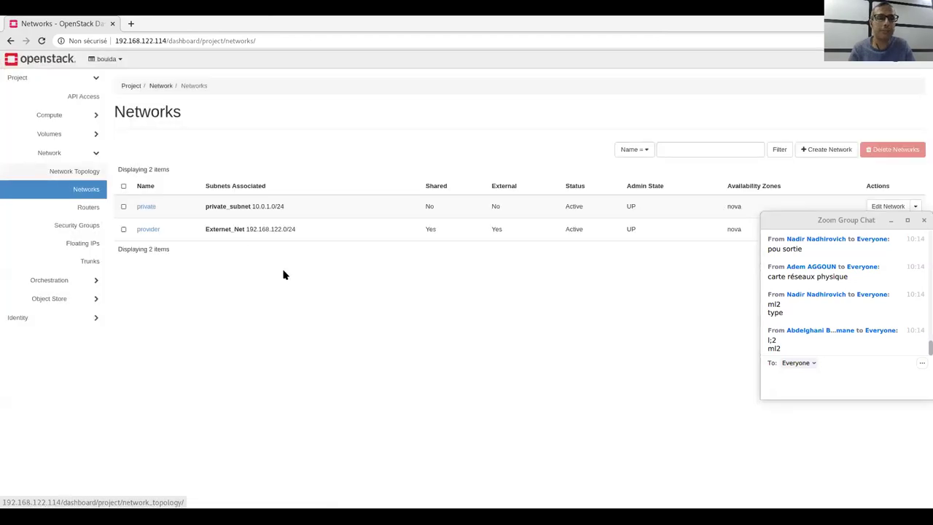
key(Return)
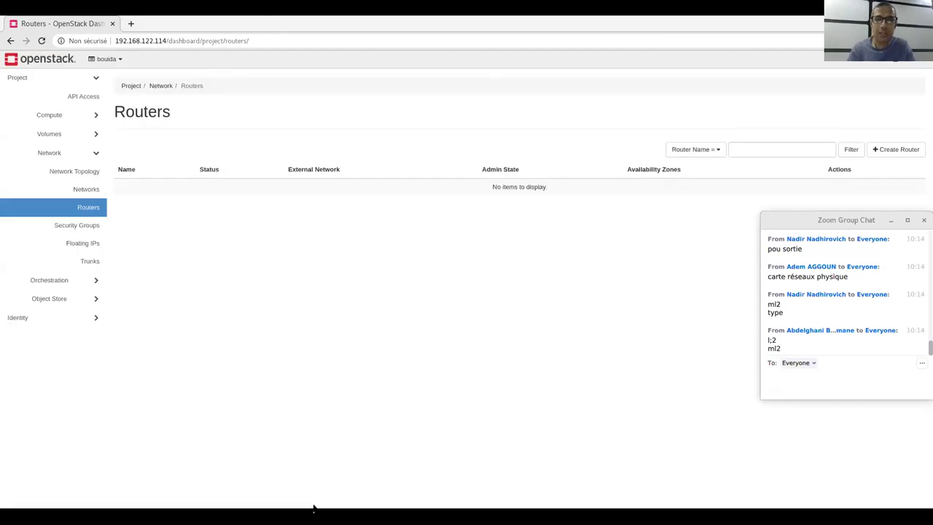
Bring up the project's Routers page, which has no routers listed yet.
click(407, 318)
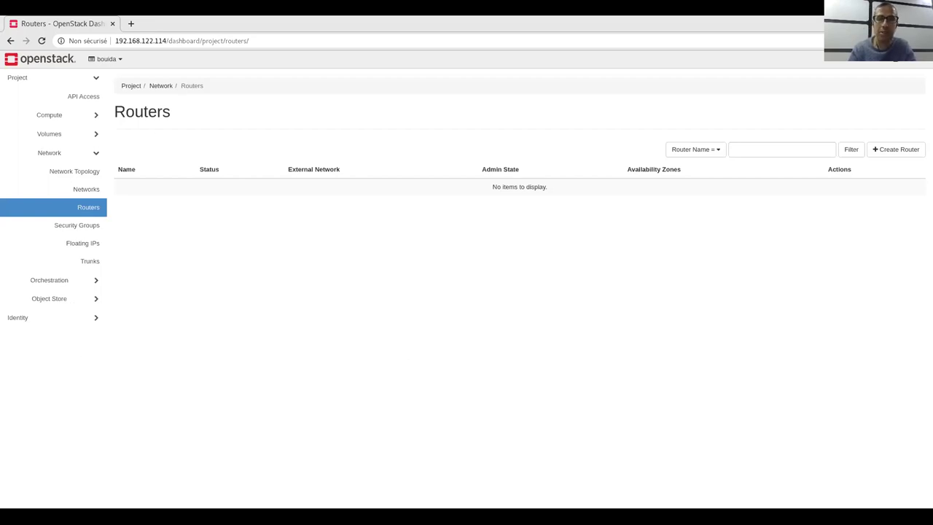
Return to the terminal's ip a s output with br-ex at 192.168.122.114 and start an eth0 command.
key(alt+Tab)
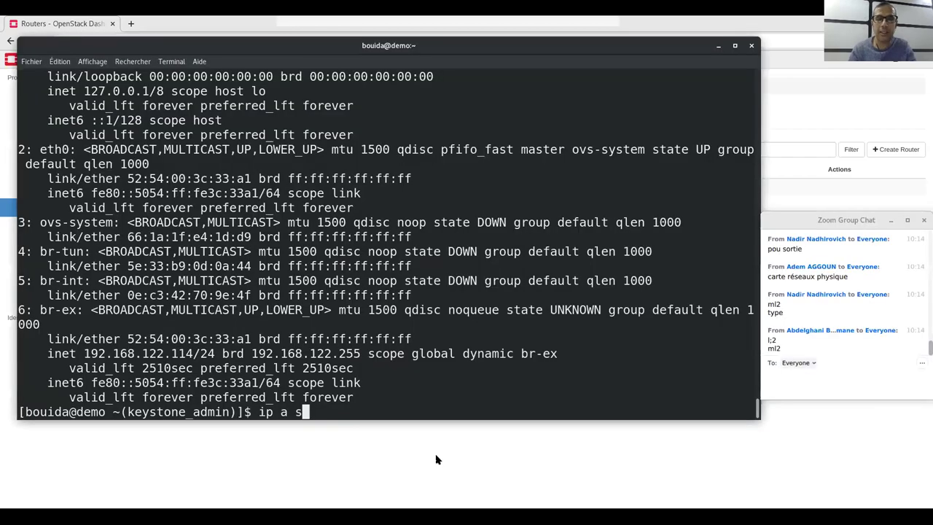
key(alt+Tab)
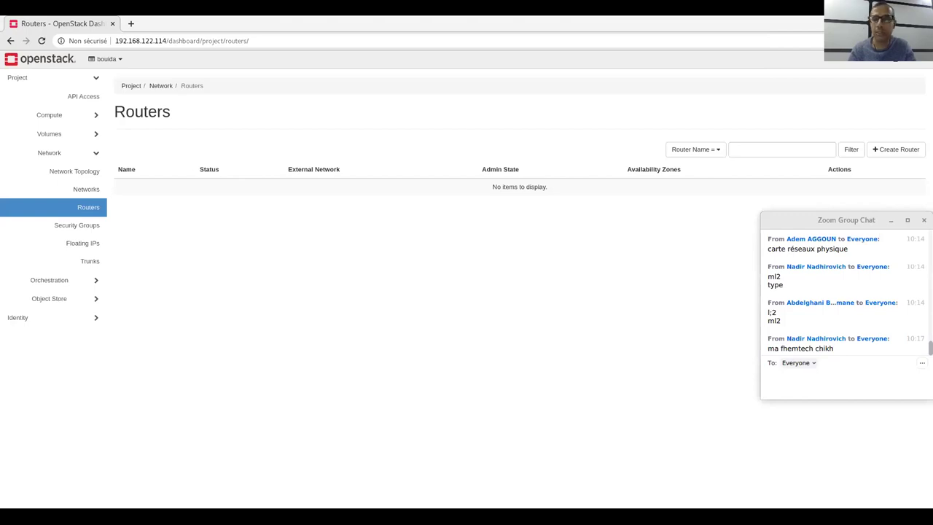
click(438, 201)
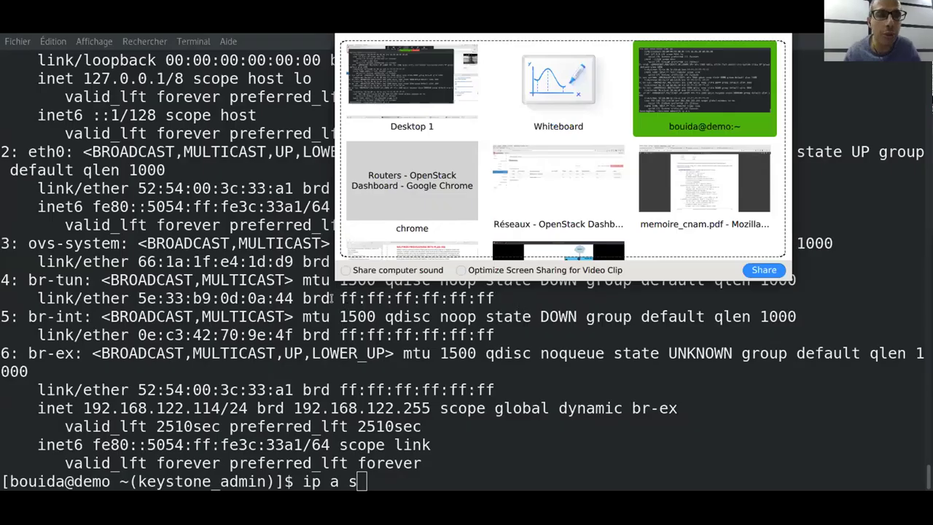
click(27, 146)
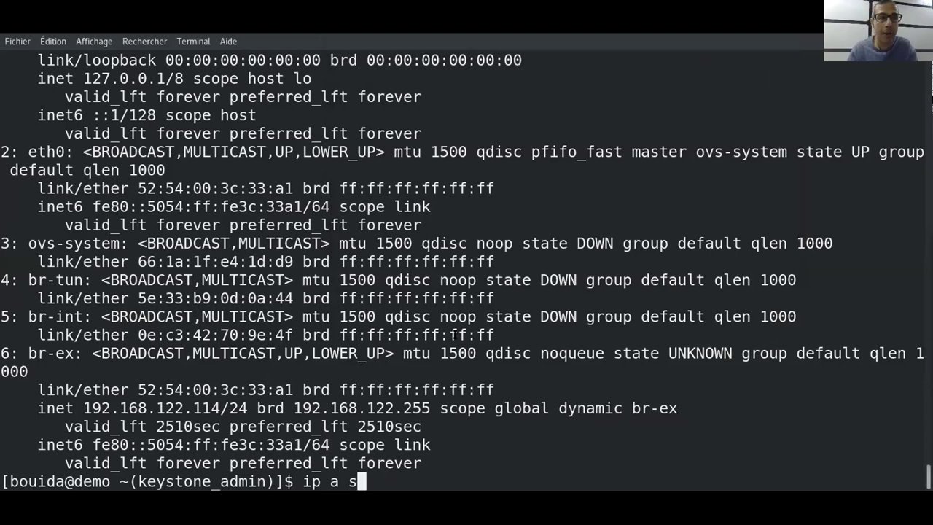
text(eth)
key(BackSpace)
key(BackSpace)
key(BackSpace)
key(BackSpace)
key(BackSpace)
key(BackSpace)
key(BackSpace)
key(BackSpace)
key(BackSpace)
text(etho)
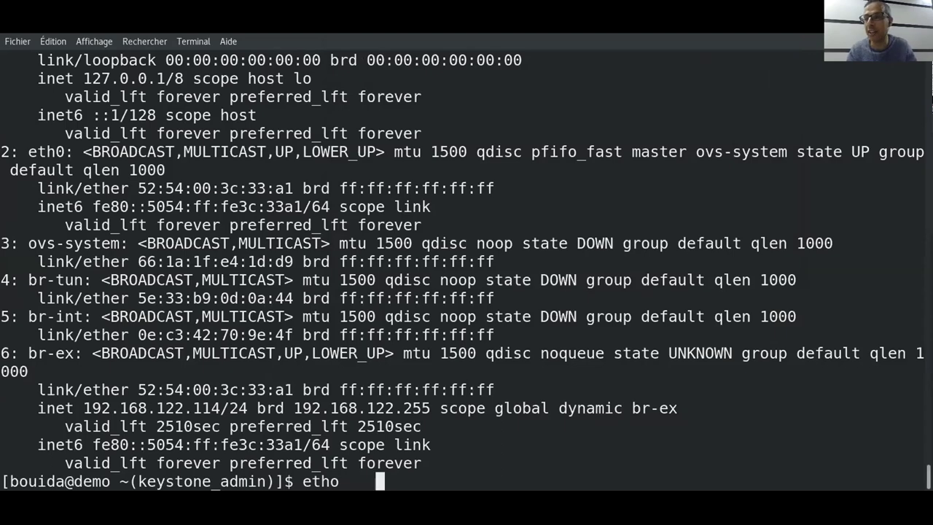
text(br-ex)
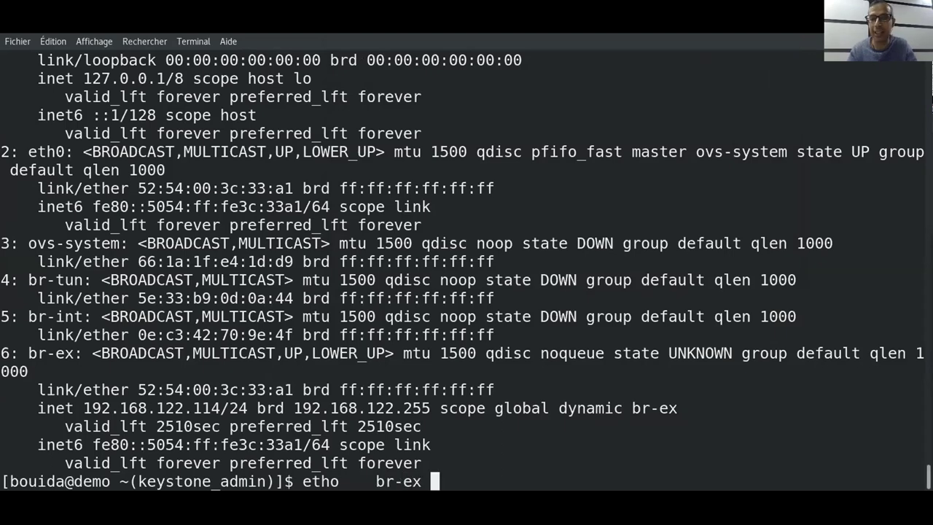
double_click(377, 477)
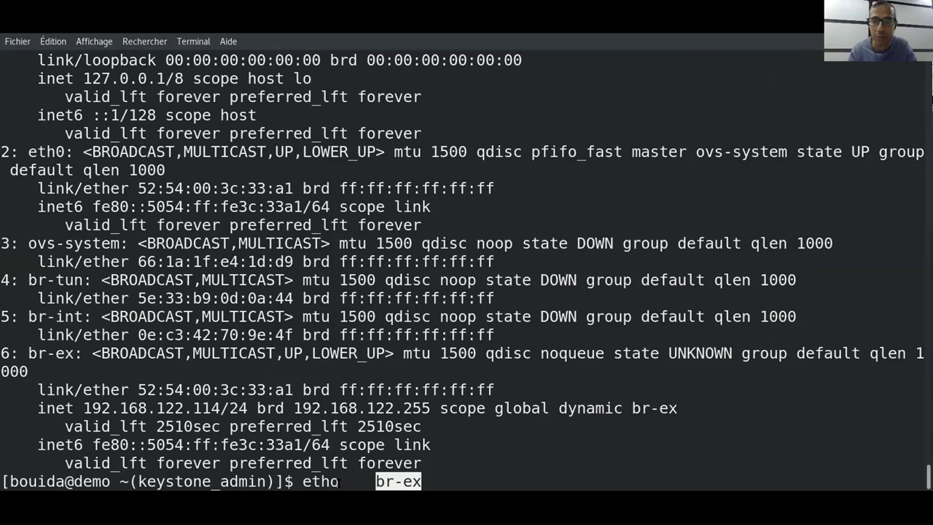
drag(339, 481, 293, 478)
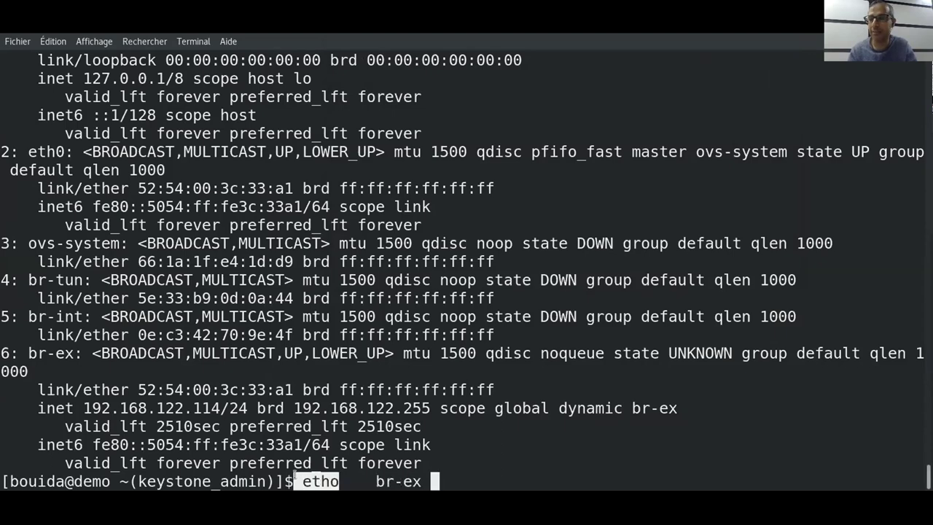
click(408, 475)
key(Left)
double_click(397, 479)
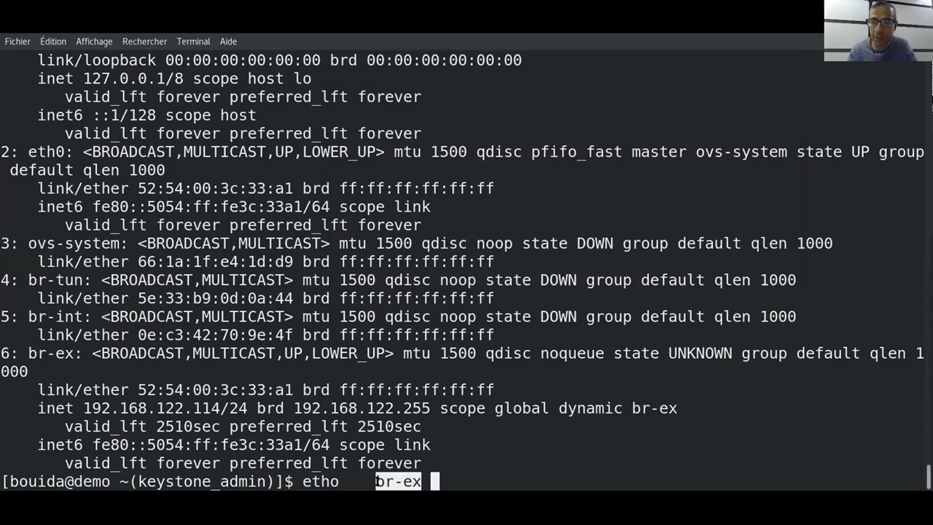
click(431, 481)
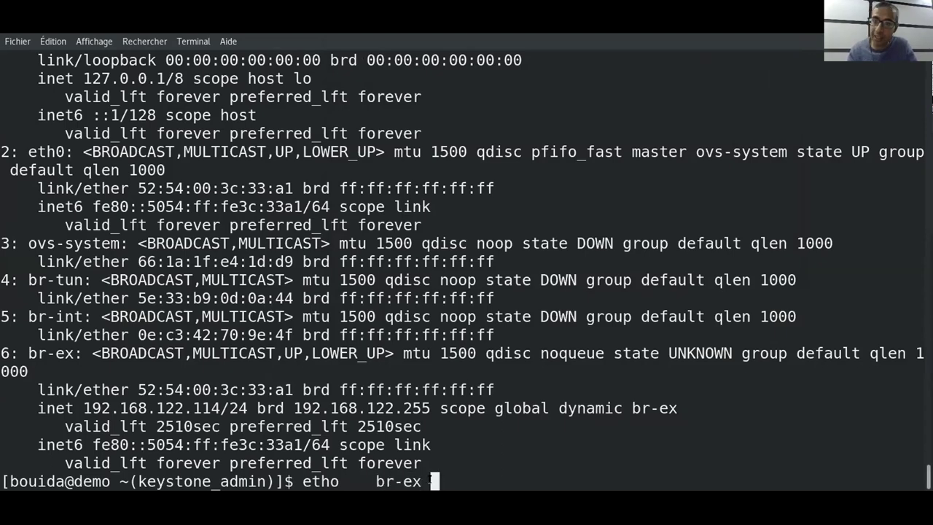
drag(418, 481, 377, 481)
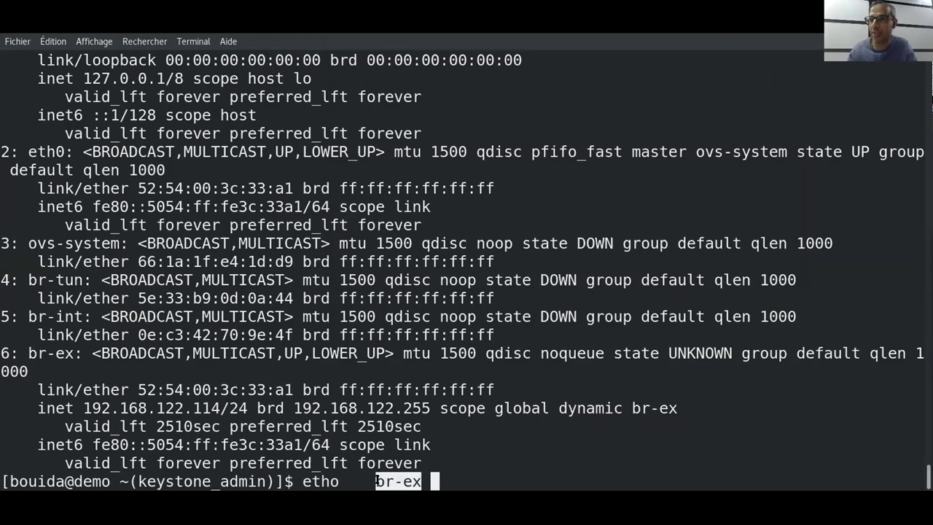
double_click(321, 480)
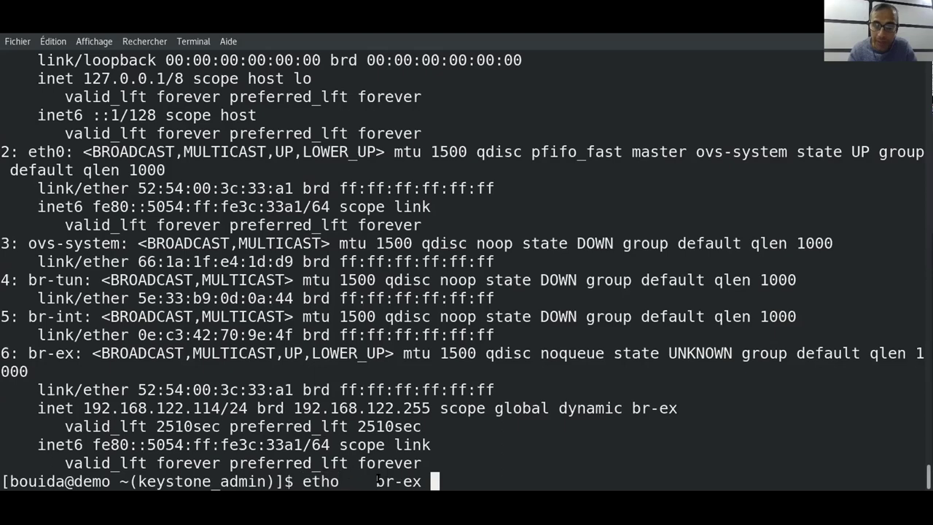
double_click(378, 480)
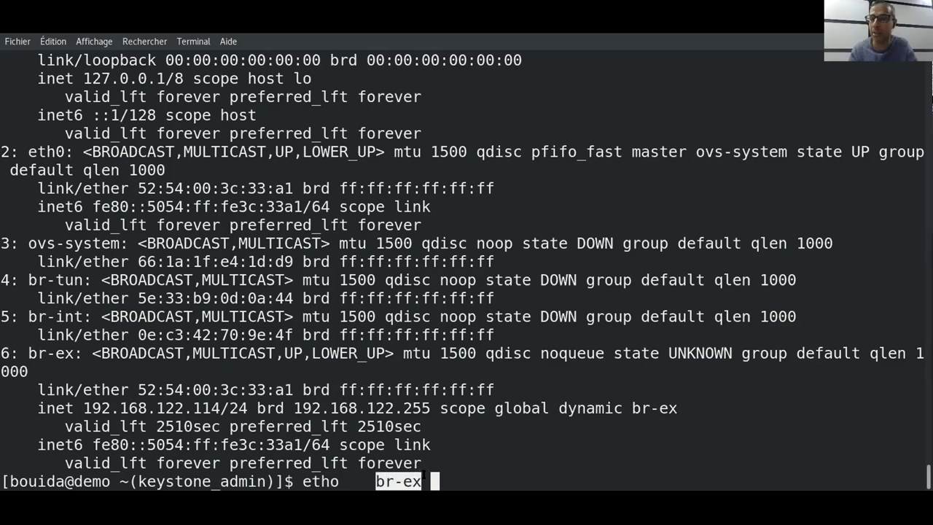
click(423, 474)
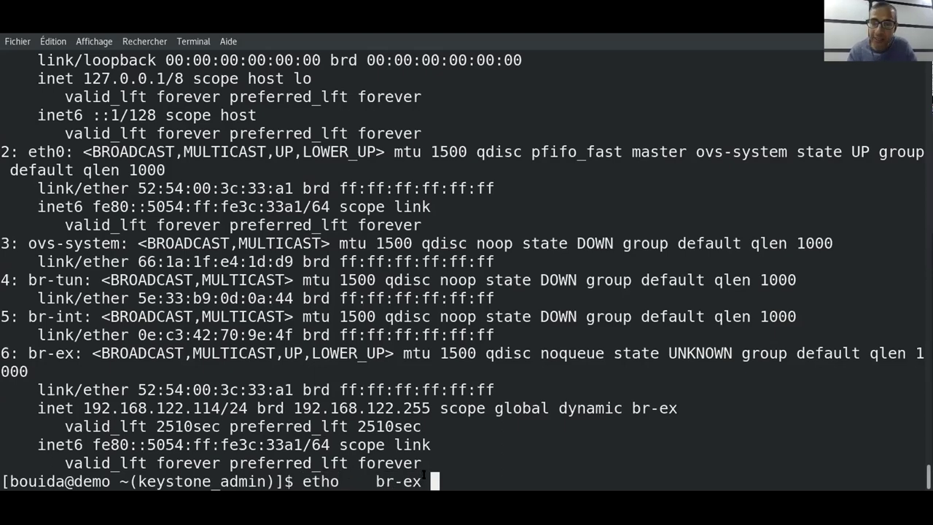
mouse_move(423, 474)
mouse_down()
mouse_move(376, 481)
mouse_move(416, 475)
mouse_up()
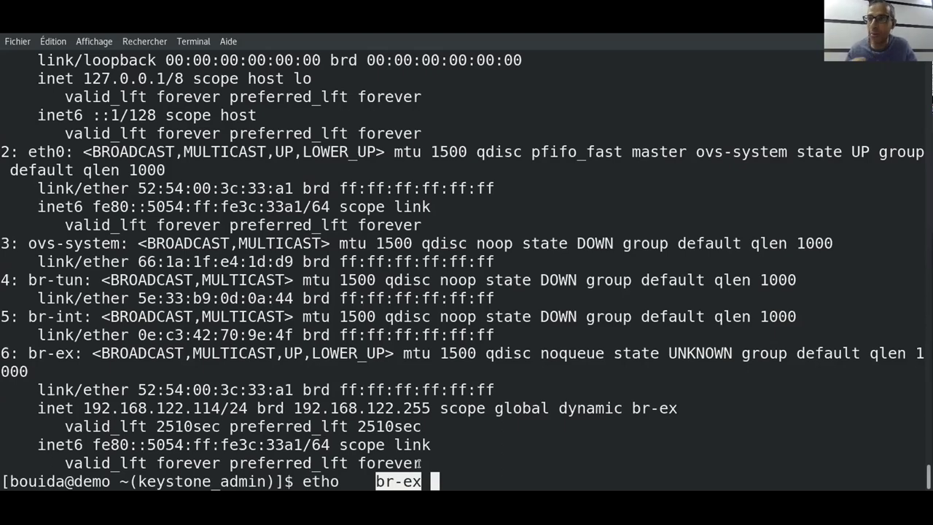
drag(331, 474, 294, 481)
key(Left)
key(Left)
key(Left)
key(Left)
key(Left)
key(Left)
key(Left)
key(Left)
key(Left)
key(Left)
key(BackSpace)
text(0)
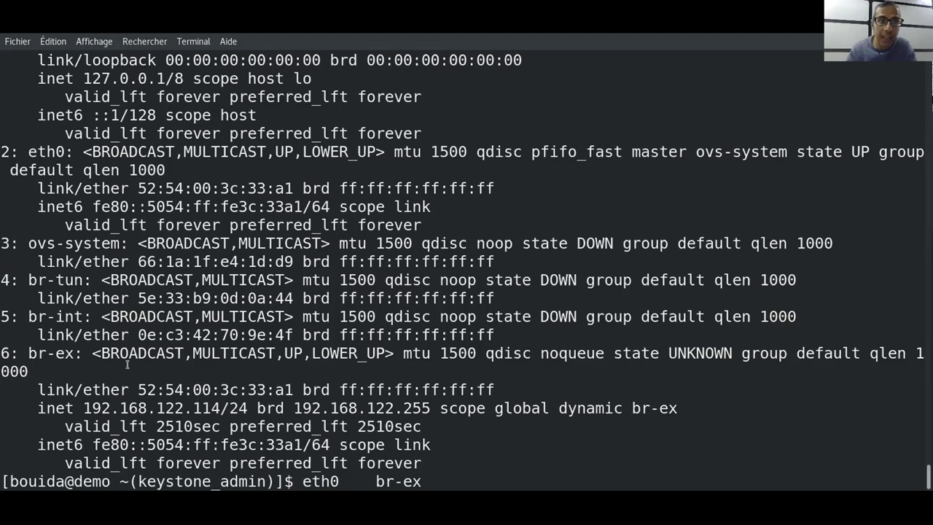
drag(5, 152, 141, 214)
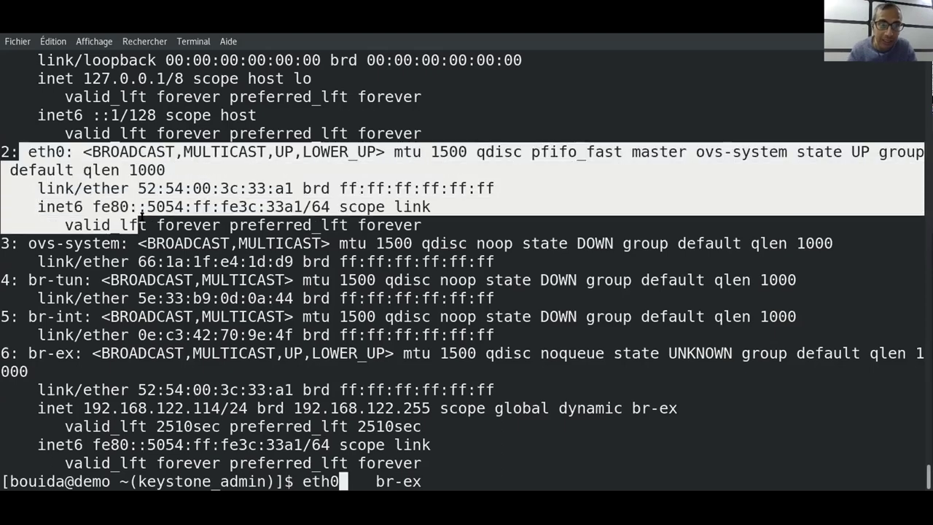
drag(166, 426, 141, 409)
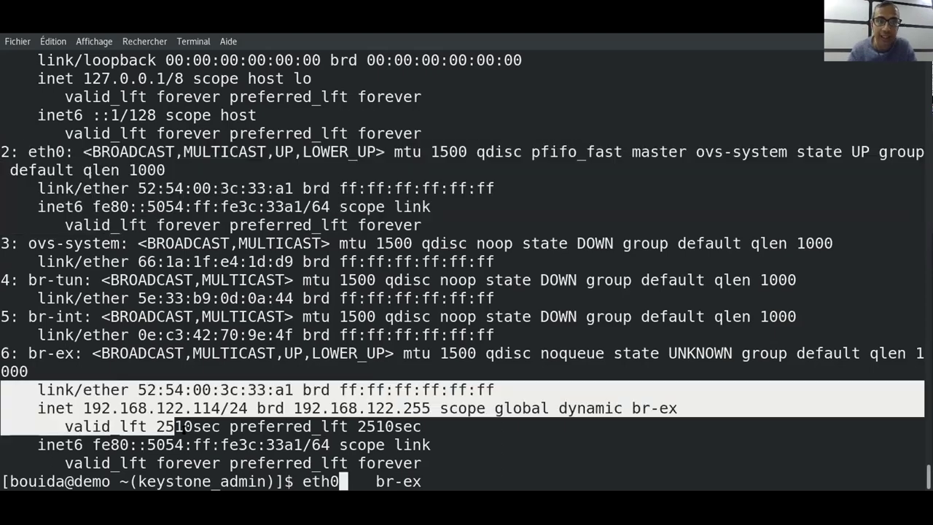
double_click(45, 354)
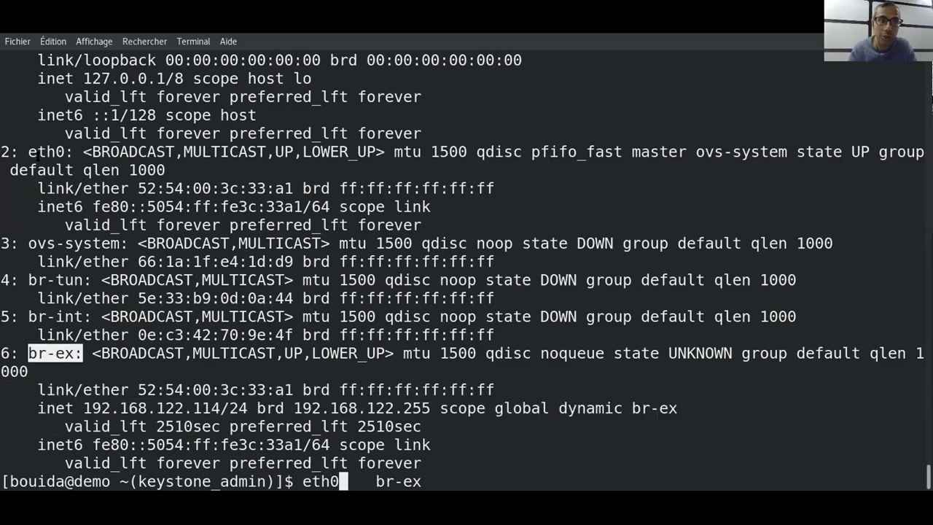
drag(28, 151, 60, 150)
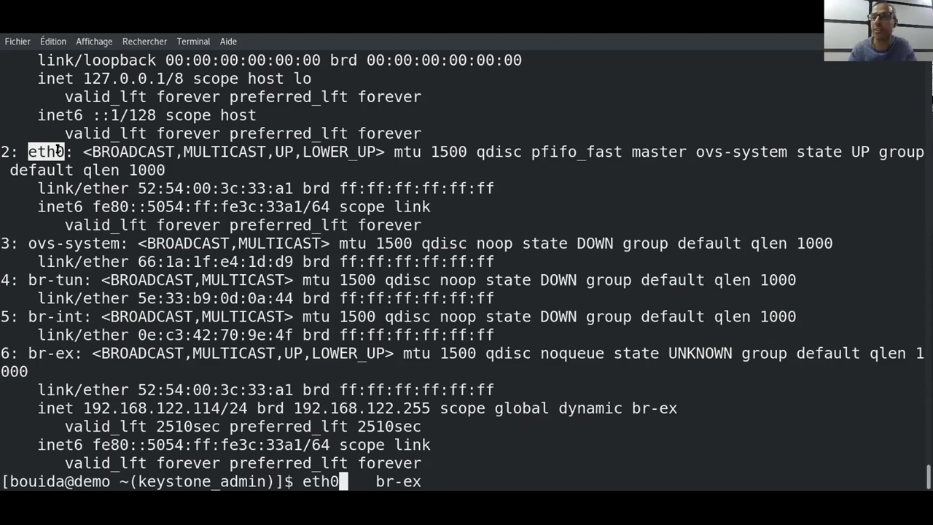
click(428, 475)
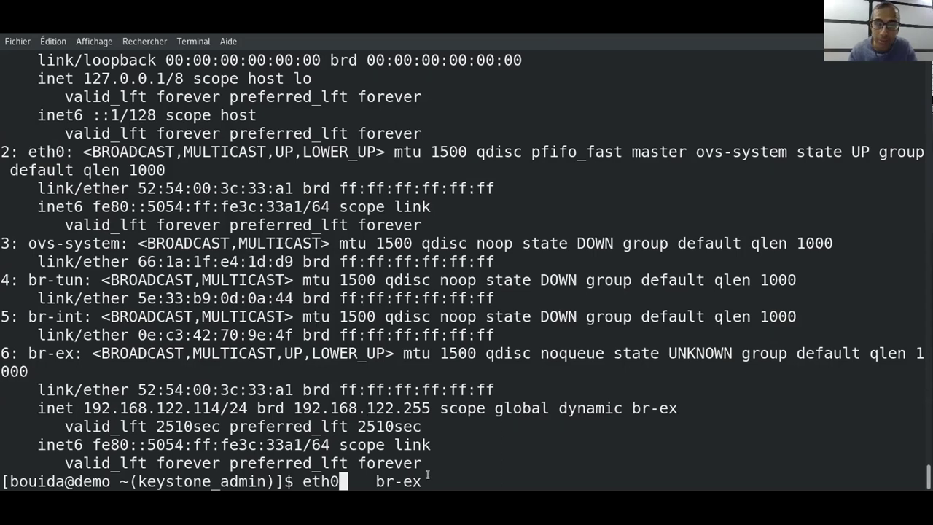
key(Right)
key(Right)
key(Right)
key(Right)
key(Right)
key(Right)
key(Right)
key(Right)
key(Right)
key(BackSpace)
key(BackSpace)
key(BackSpace)
key(BackSpace)
key(BackSpace)
key(BackSpace)
key(BackSpace)
key(BackSpace)
key(BackSpace)
key(BackSpace)
key(BackSpace)
key(BackSpace)
key(BackSpace)
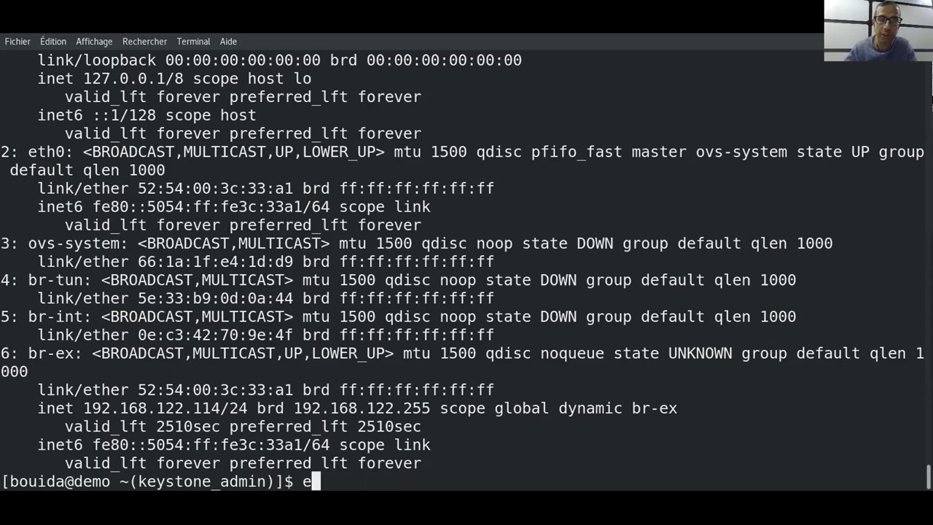
Print /etc/sysconfig/network-scripts/ifcfg-eth0 and highlight its TYPE=OVSPort and OVS_BRIDGE=br-ex settings.
text(cat /etc/)
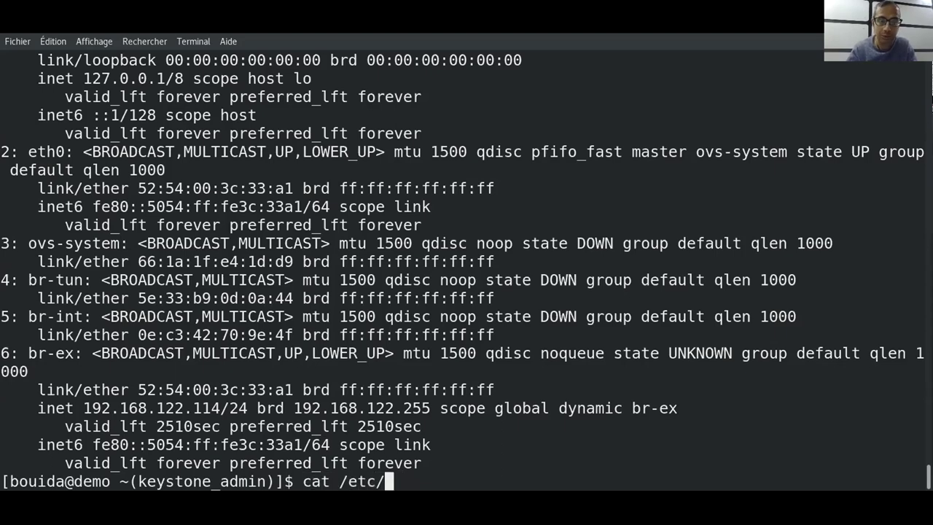
text(sysconfig/)
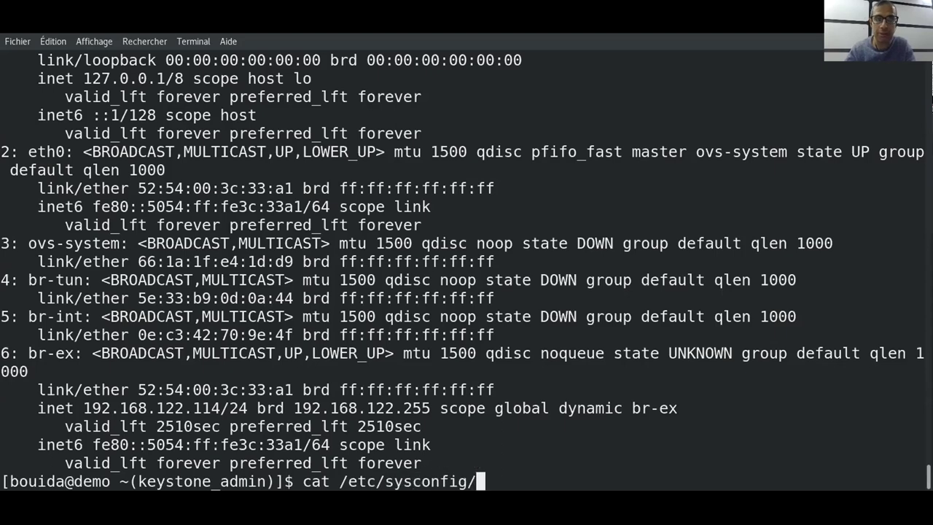
text(network)
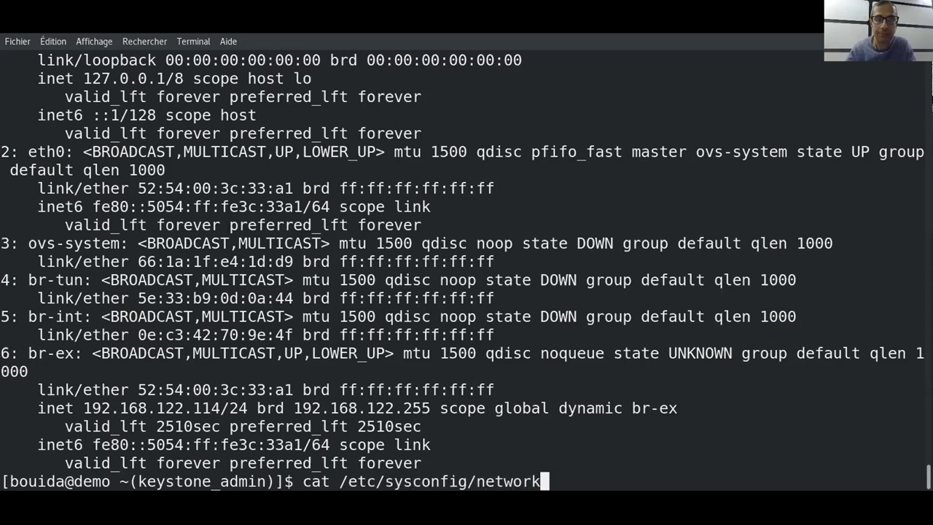
text(-)
key(Tab)
text(ifcfg-eth0)
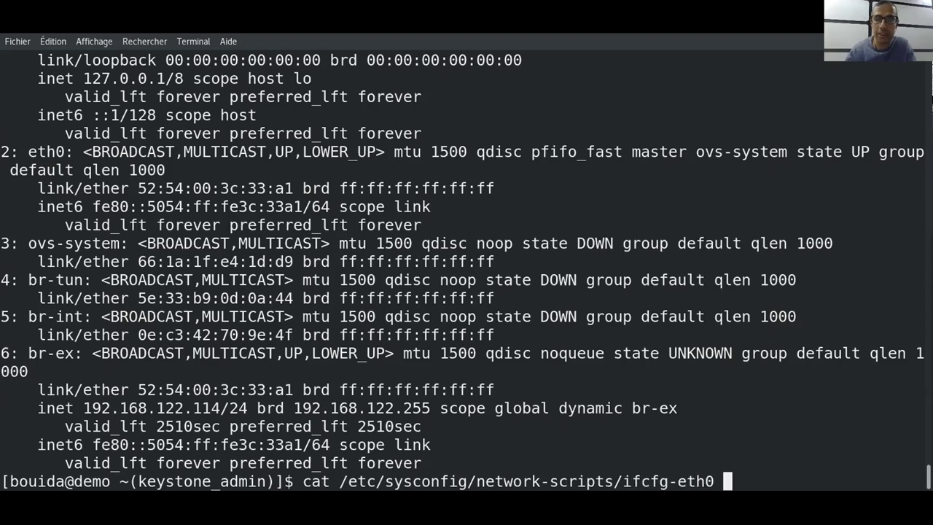
key(Return)
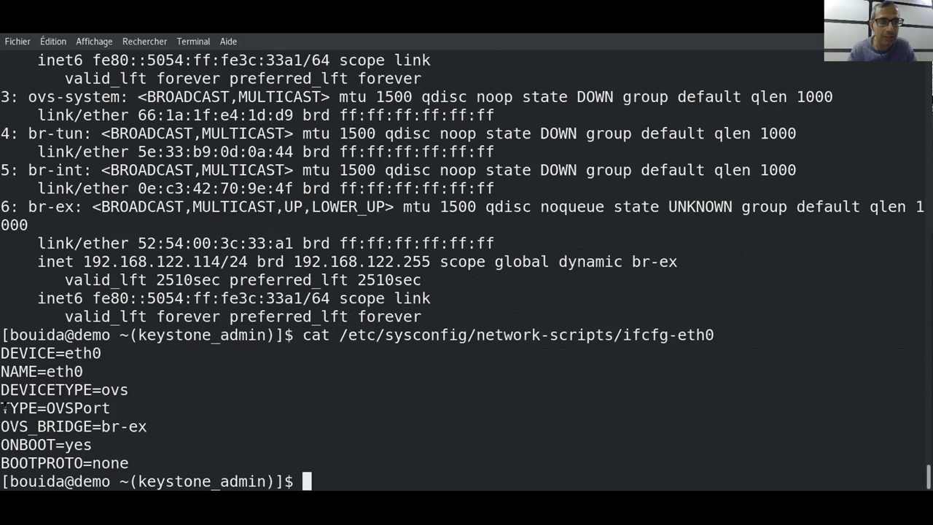
drag(2, 408, 107, 405)
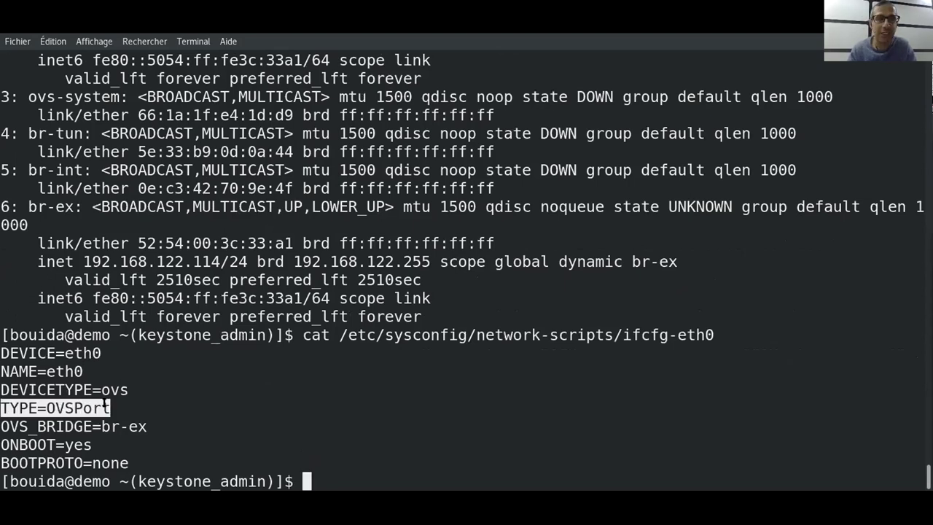
drag(99, 426, 138, 414)
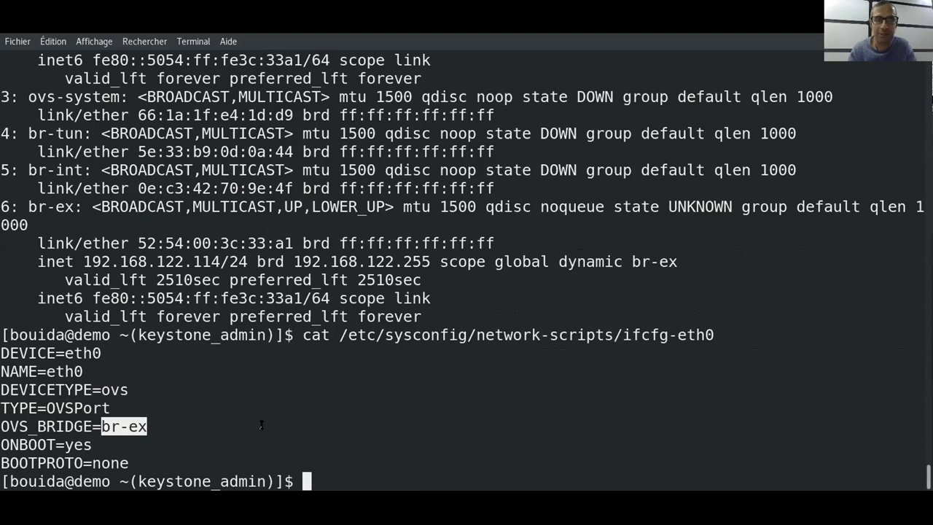
key(Up)
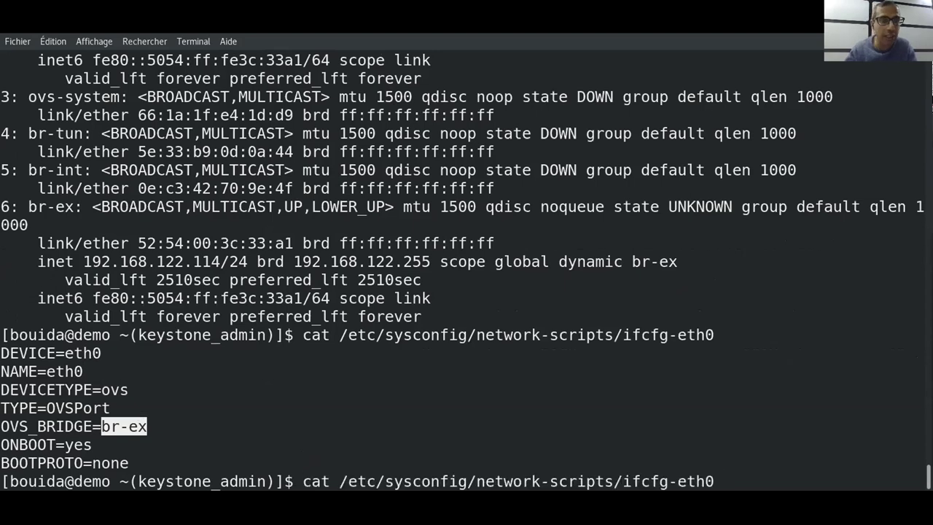
Print the ifcfg-br-ex file by editing the recalled cat command.
key(BackSpace)
key(BackSpace)
key(BackSpace)
key(BackSpace)
text(br)
key(Tab)
key(Return)
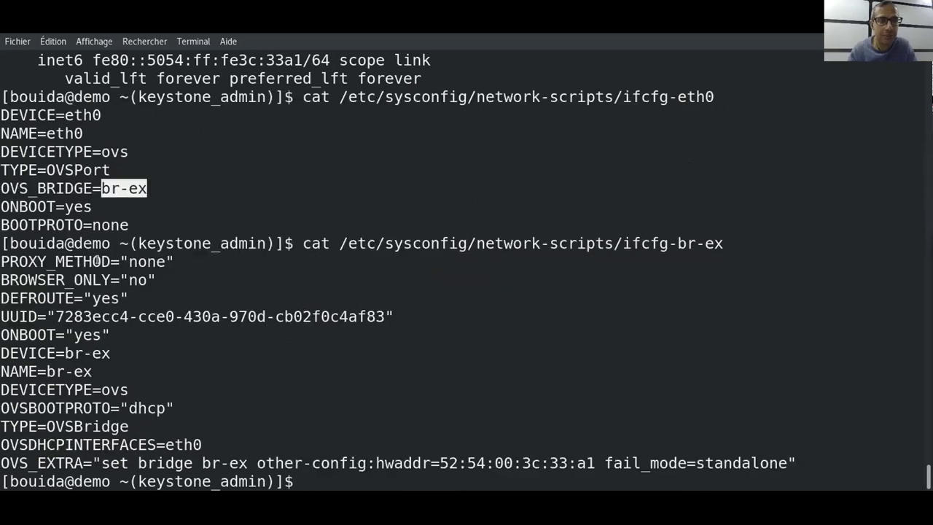
Highlight the DEFROUTE, DEVICE=br-ex, NAME=br-ex, DEVICETYPE=ovs and TYPE=OVSBridge lines.
drag(150, 298, 20, 298)
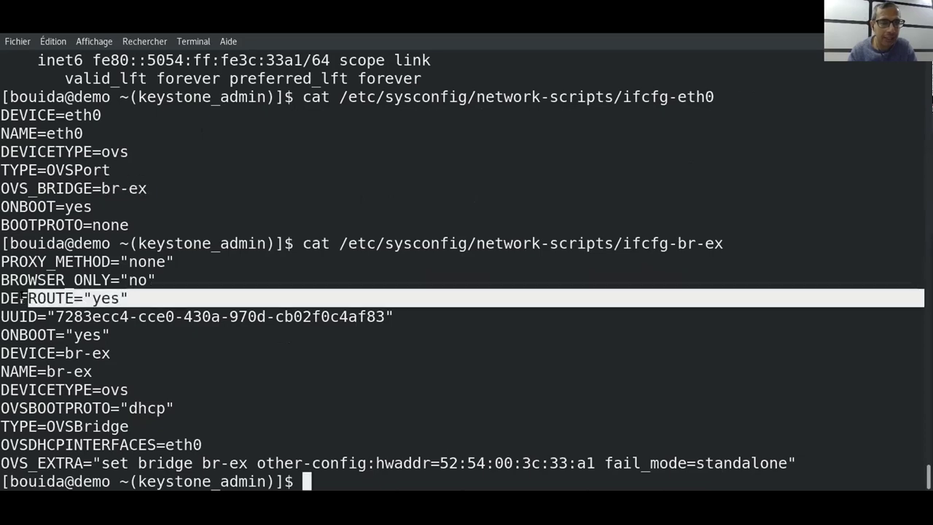
click(68, 353)
double_click(67, 353)
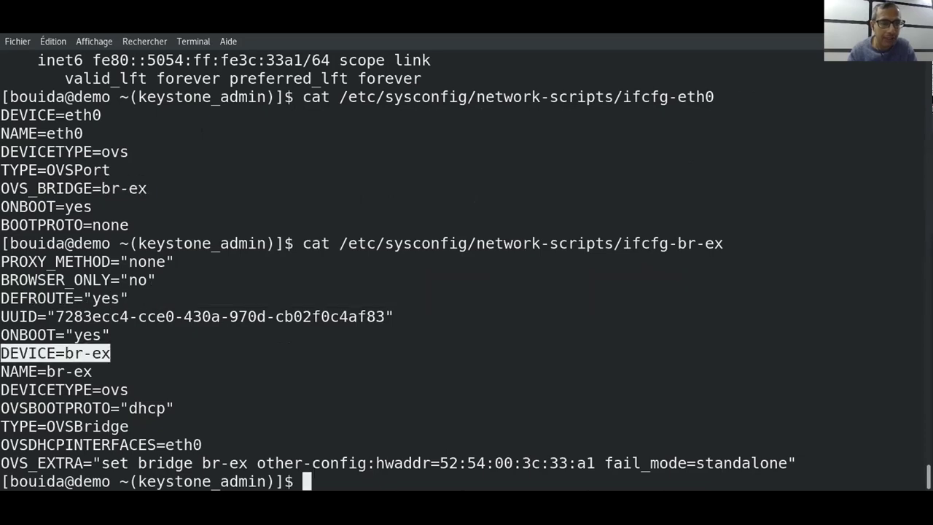
triple_click(95, 369)
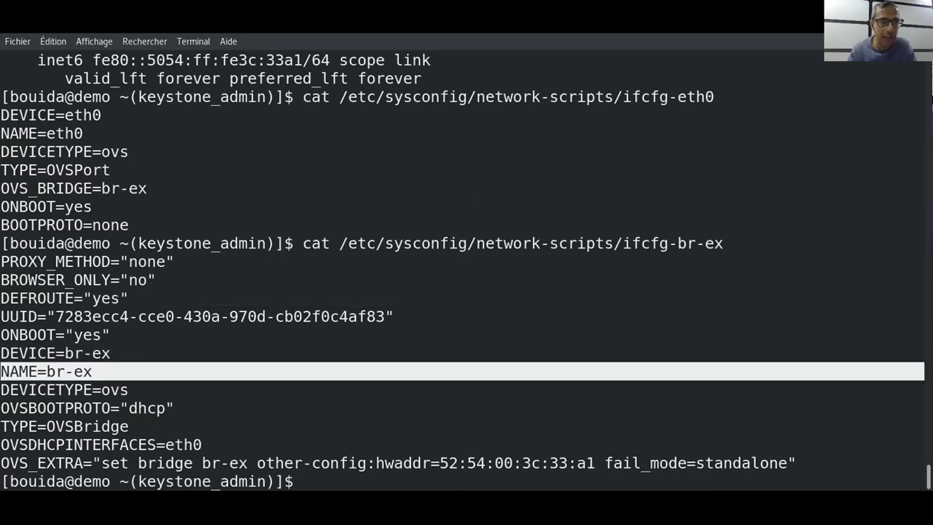
triple_click(126, 388)
click(122, 386)
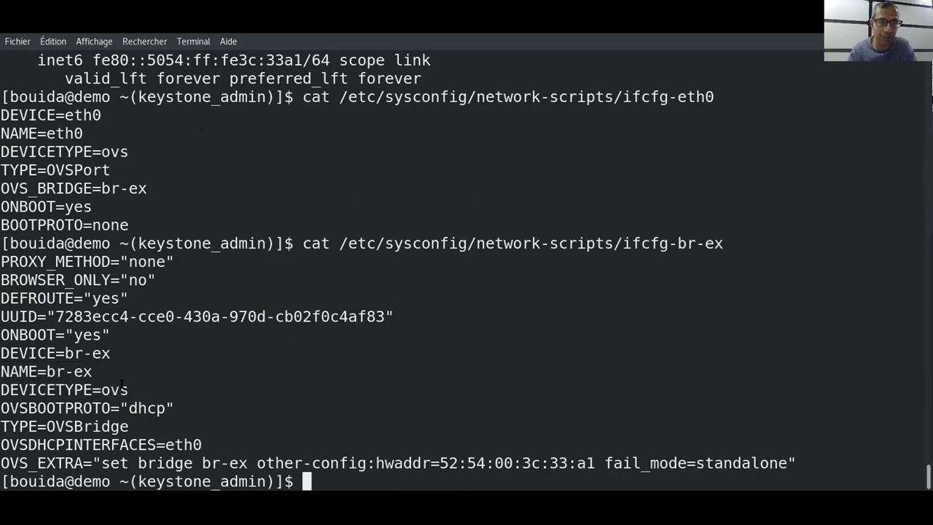
triple_click(132, 426)
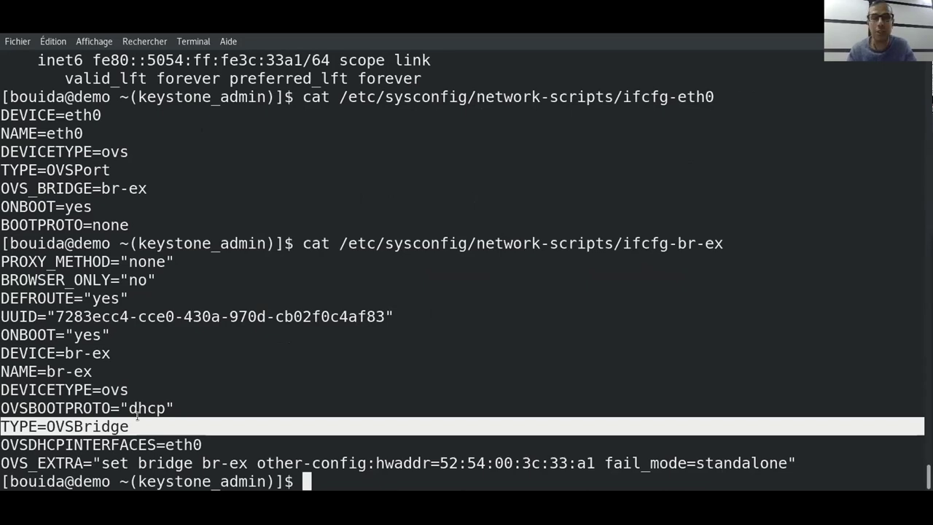
click(118, 414)
Point out the OVSBridge type value and the OVSDHCPINTERFACES=eth0 line.
drag(85, 422, 46, 423)
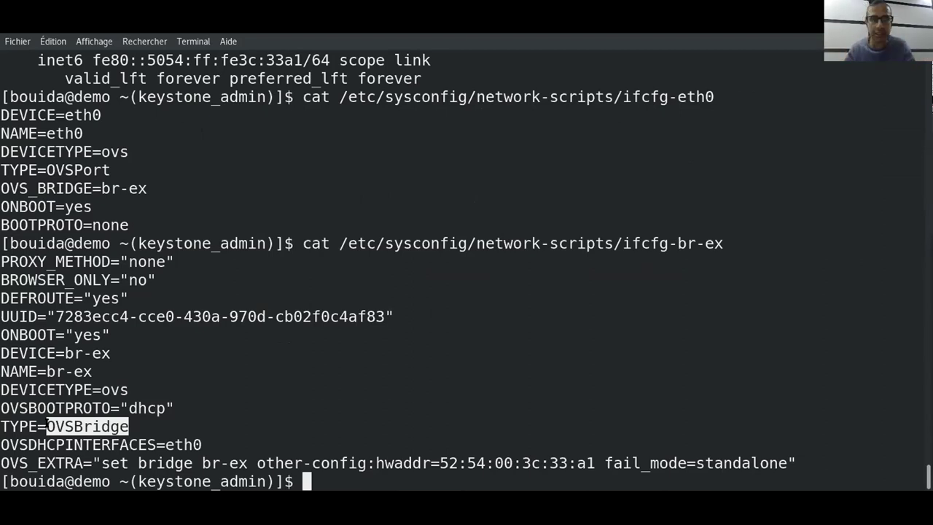
click(48, 423)
drag(46, 423, 124, 417)
click(31, 421)
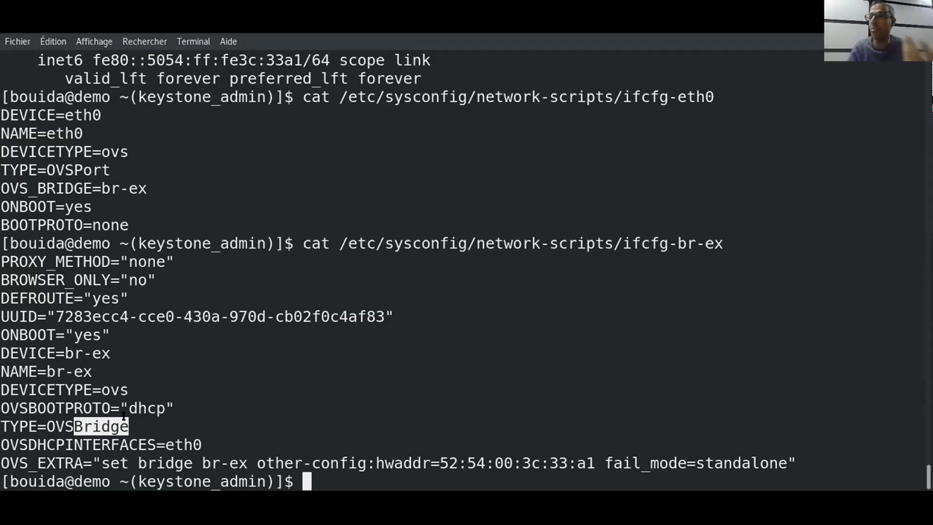
click(127, 417)
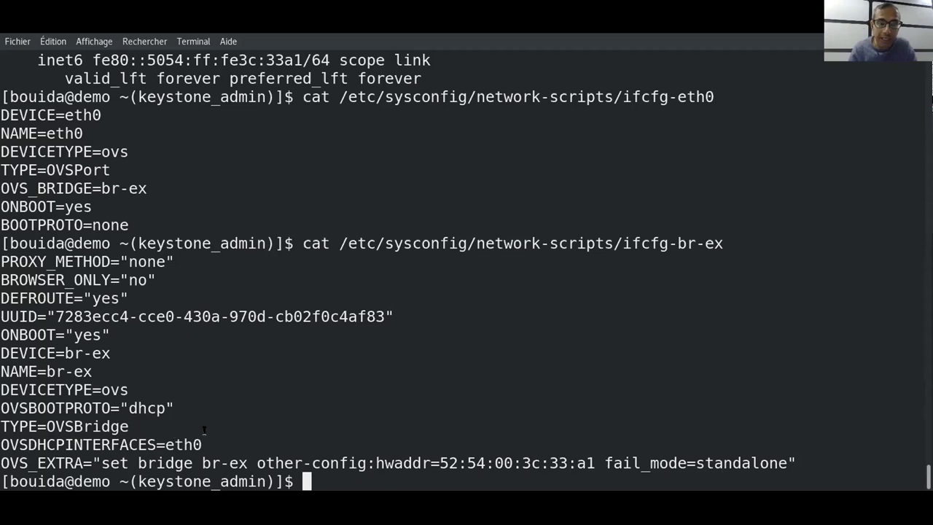
mouse_move(204, 430)
mouse_down()
mouse_move(204, 446)
mouse_move(8, 433)
mouse_move(7, 444)
mouse_move(73, 462)
mouse_move(109, 461)
mouse_move(108, 427)
mouse_move(172, 444)
mouse_move(193, 434)
mouse_up()
click(169, 441)
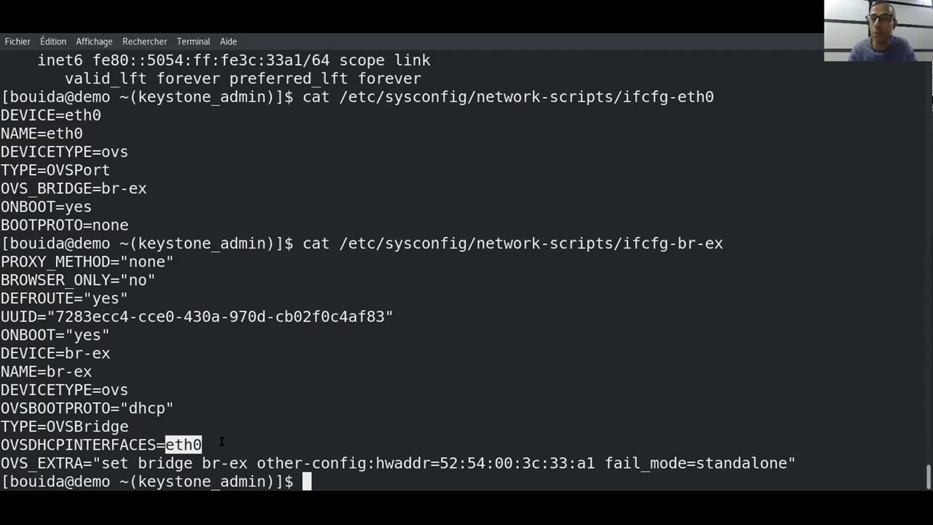
Type 'eth0 br-ex' at the prompt and highlight each word in turn.
text(eth0)
key(BackSpace)
key(BackSpace)
text(0  br-ex)
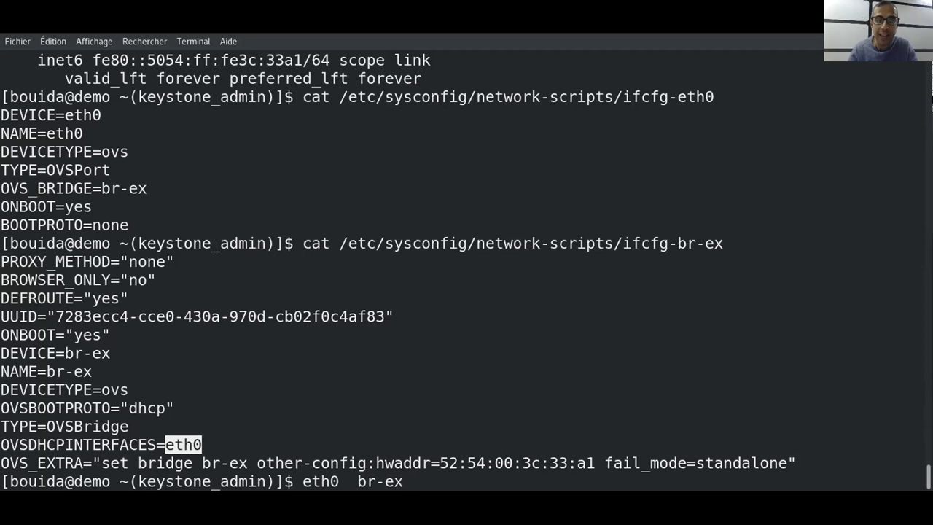
drag(335, 481, 302, 474)
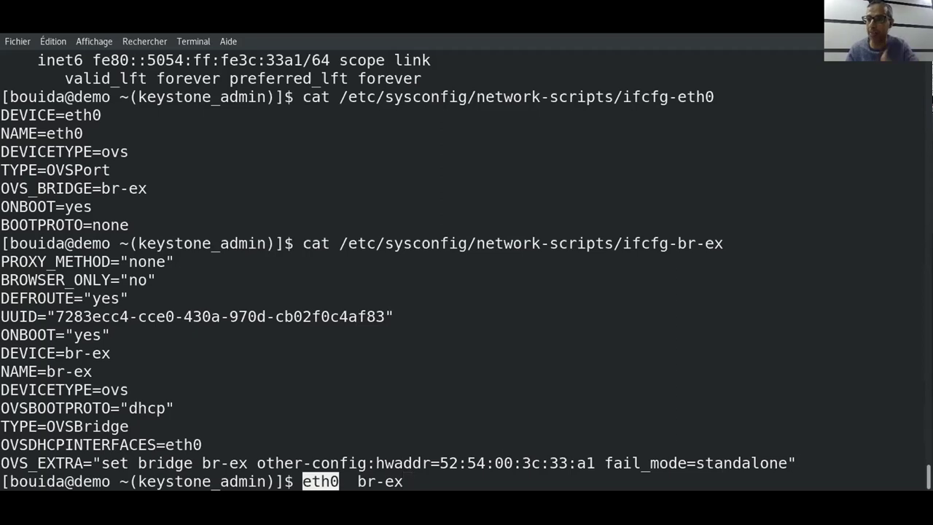
drag(357, 475, 400, 481)
click(386, 472)
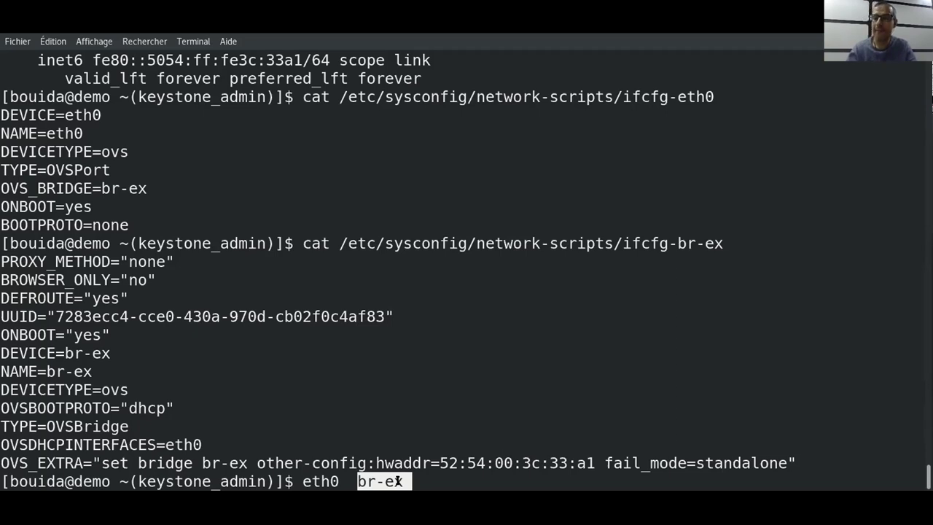
Erase the typed text and clear the terminal screen with Ctrl+L.
key(BackSpace)
key(BackSpace)
key(BackSpace)
key(BackSpace)
key(BackSpace)
key(BackSpace)
key(BackSpace)
key(BackSpace)
key(BackSpace)
key(BackSpace)
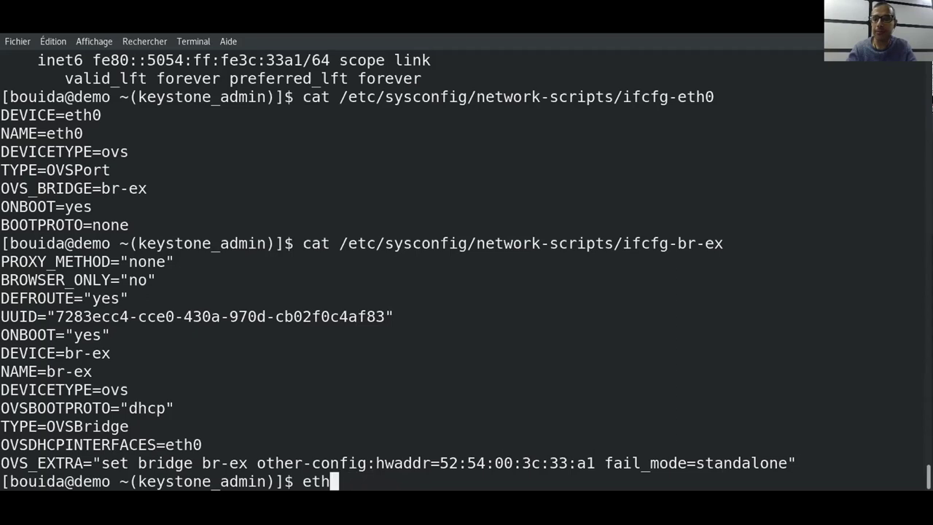
key(BackSpace)
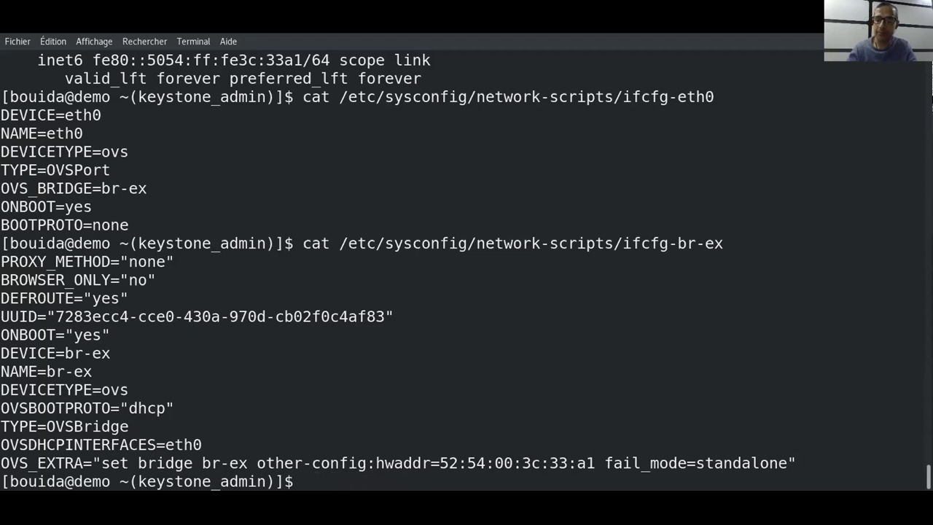
key(ctrl+l)
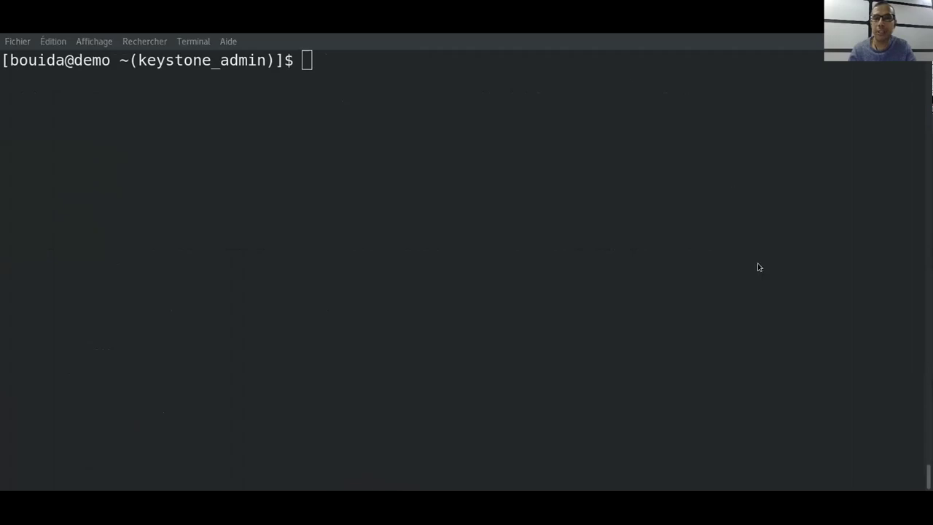
key(alt+s)
Create a router named router1 with provider selected as its external network.
click(625, 243)
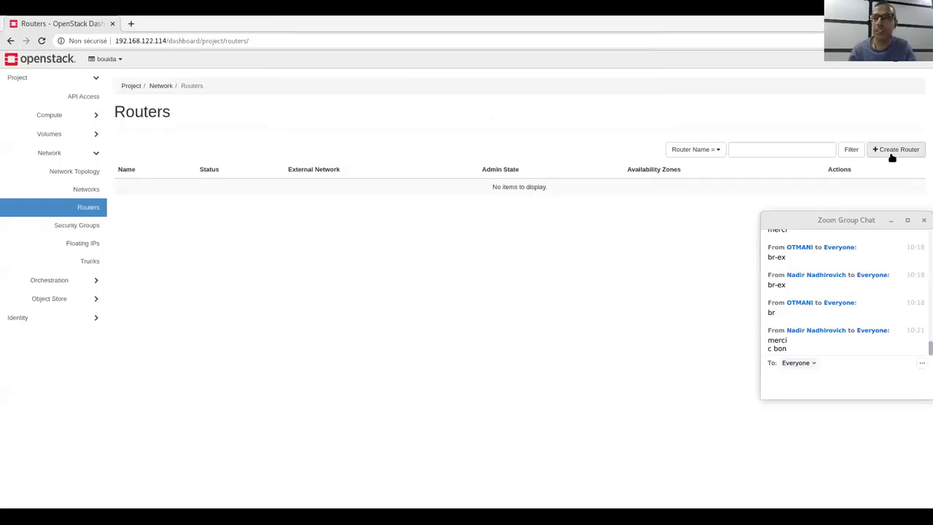
click(890, 155)
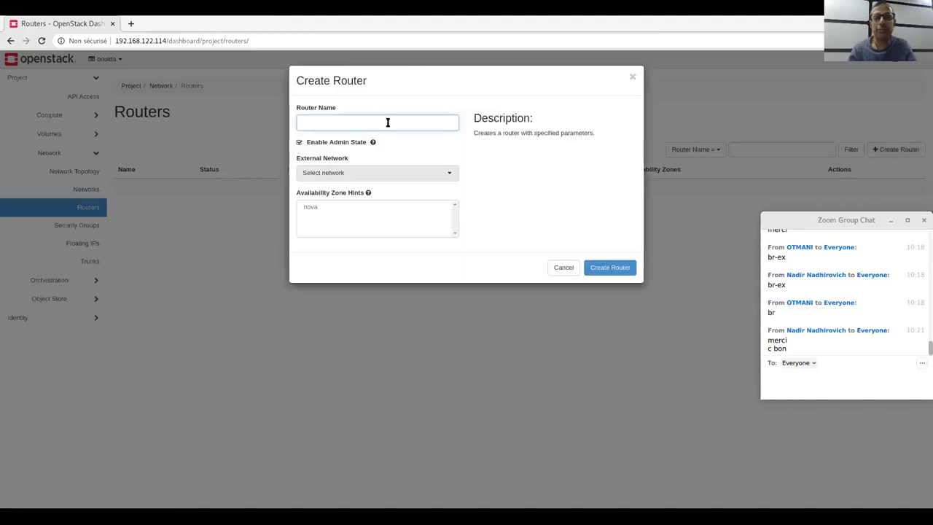
text(router)
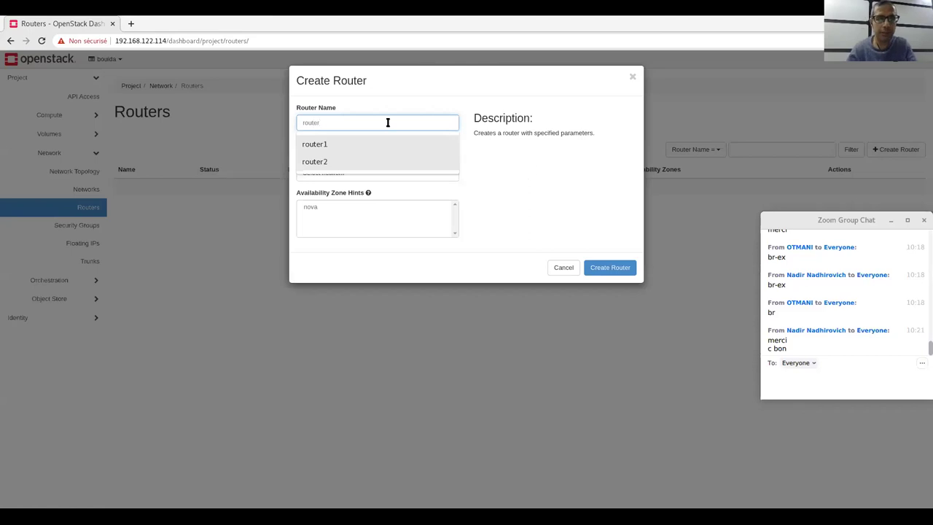
text(1)
click(429, 175)
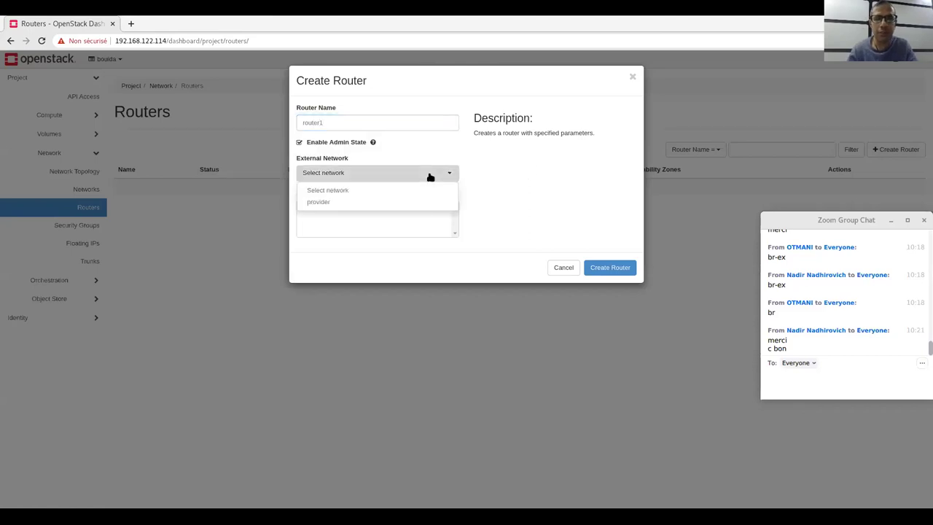
click(337, 202)
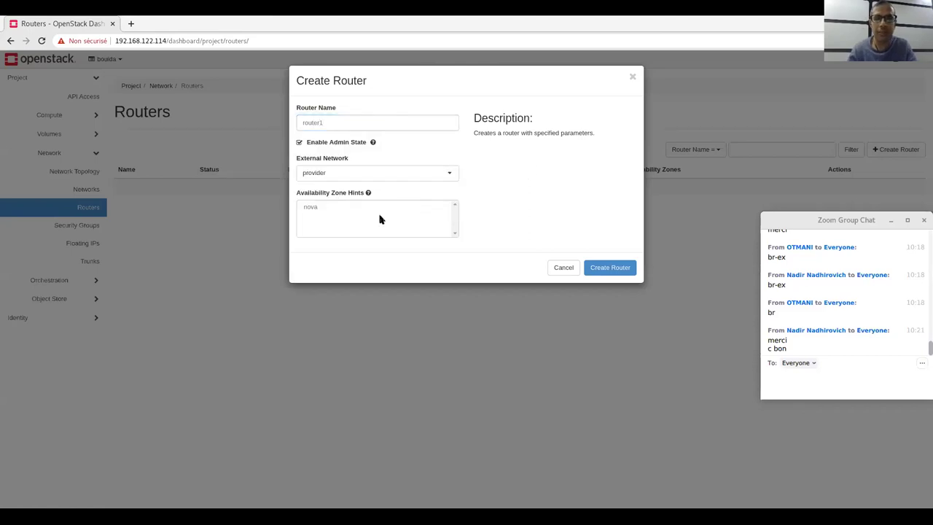
click(615, 269)
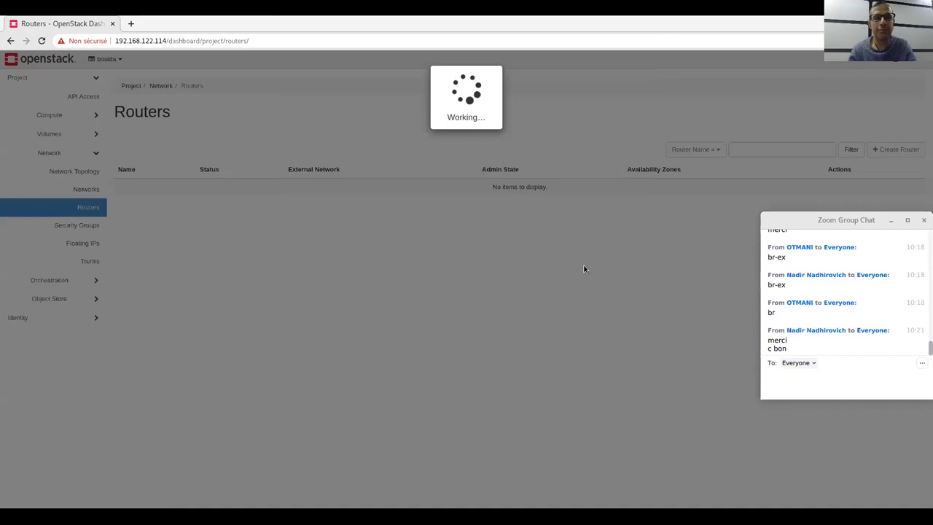
click(417, 25)
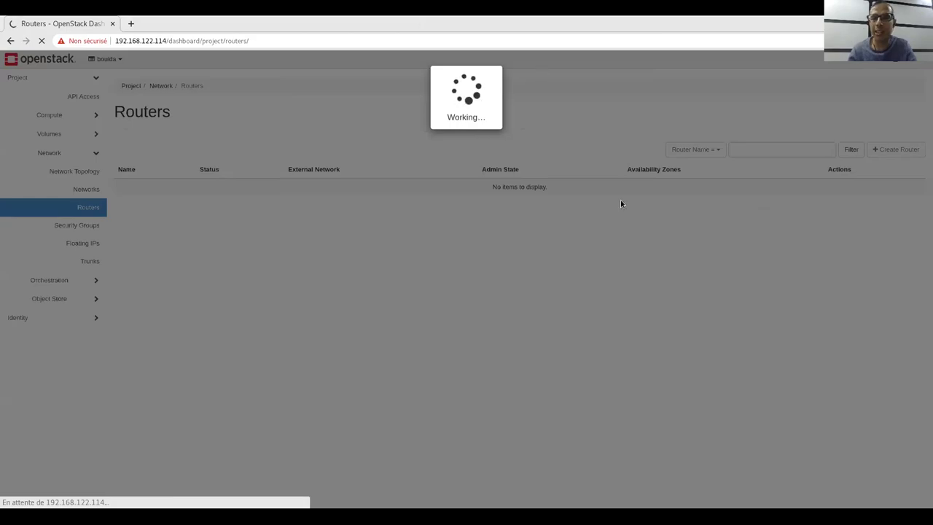
key(alt+Tab)
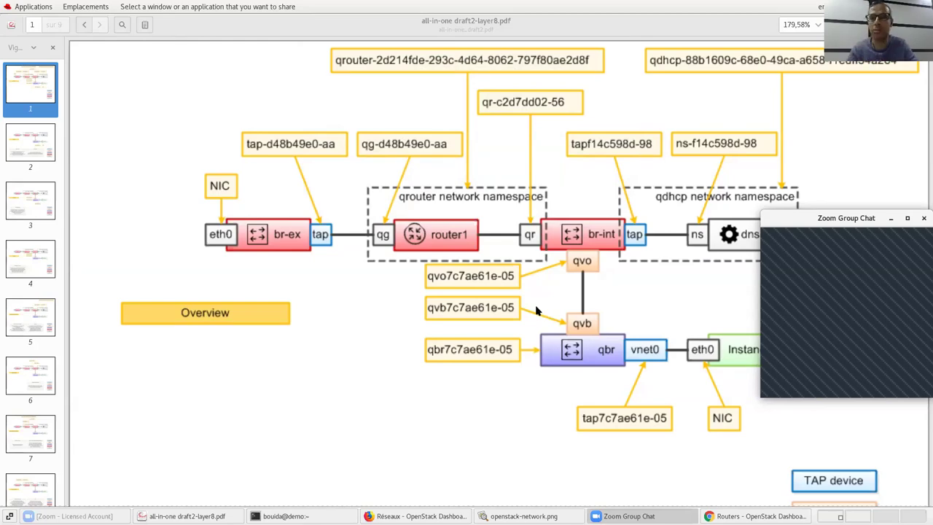
Reshare the browser window showing router1 Active on provider with admin state UP.
key(alt+Tab)
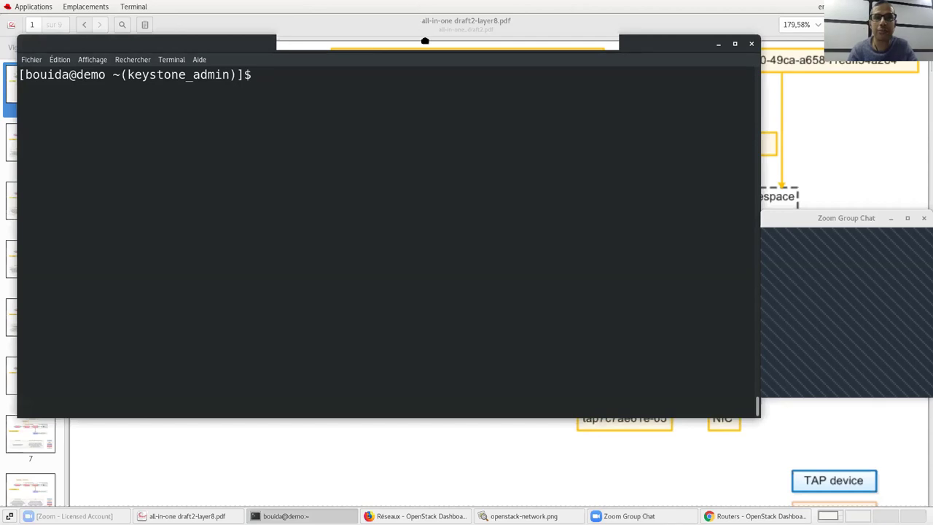
key(alt+shift+s)
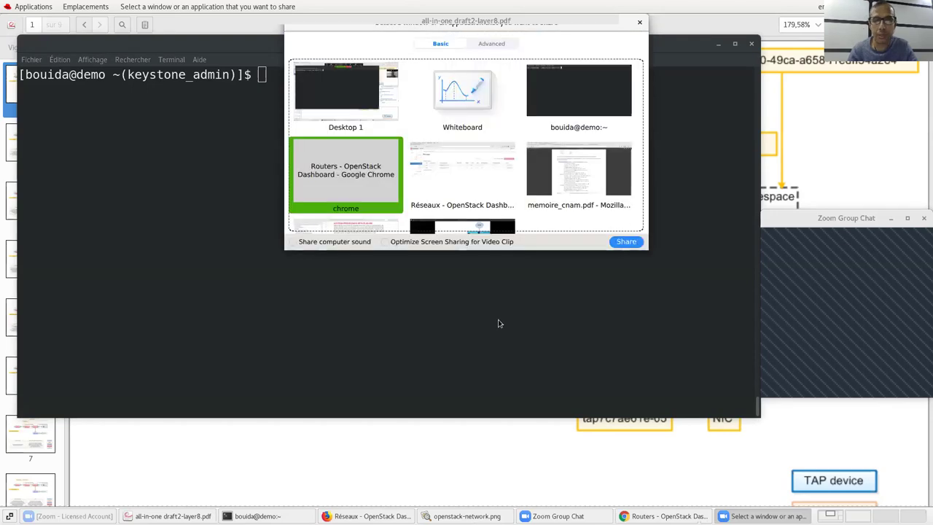
key(Return)
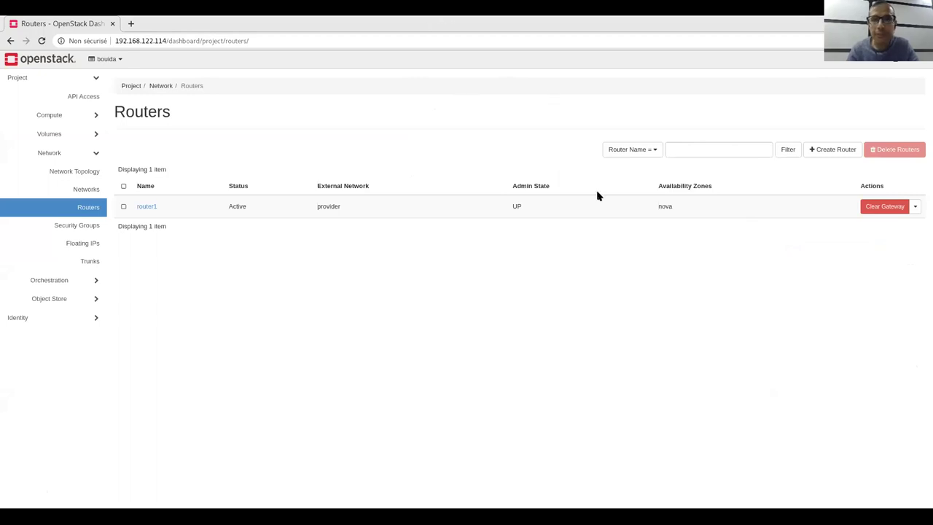
Run openstack router list and select router1's ID from the ID column.
key(alt+Tab)
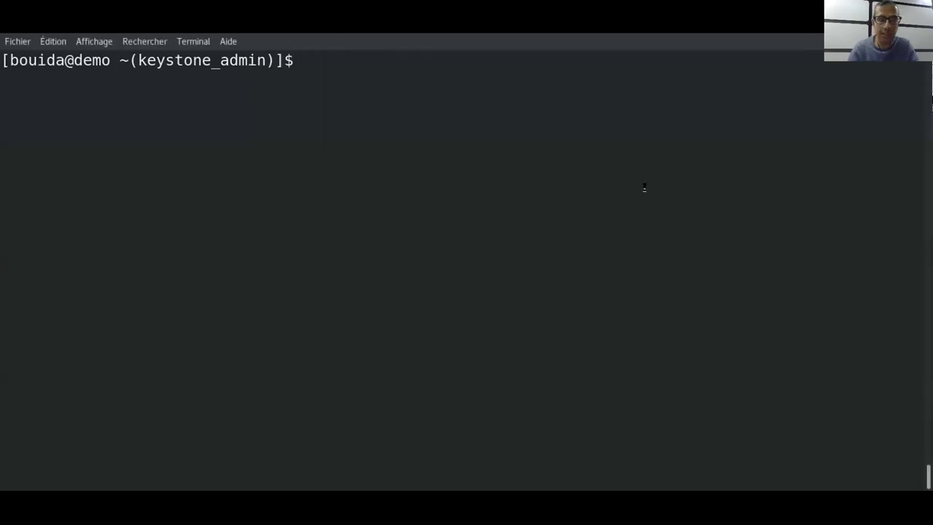
text(openstac)
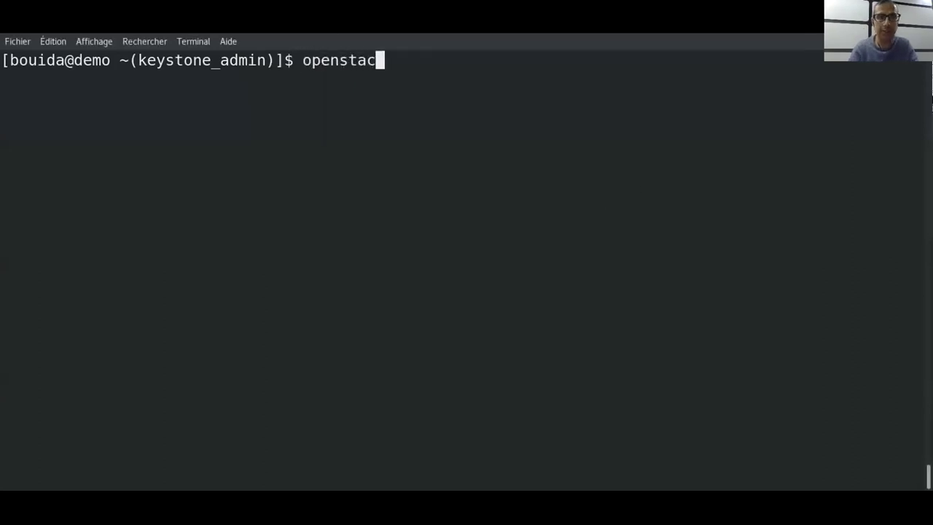
key(BackSpace)
key(BackSpace)
key(BackSpace)
key(BackSpace)
key(BackSpace)
key(BackSpace)
key(BackSpace)
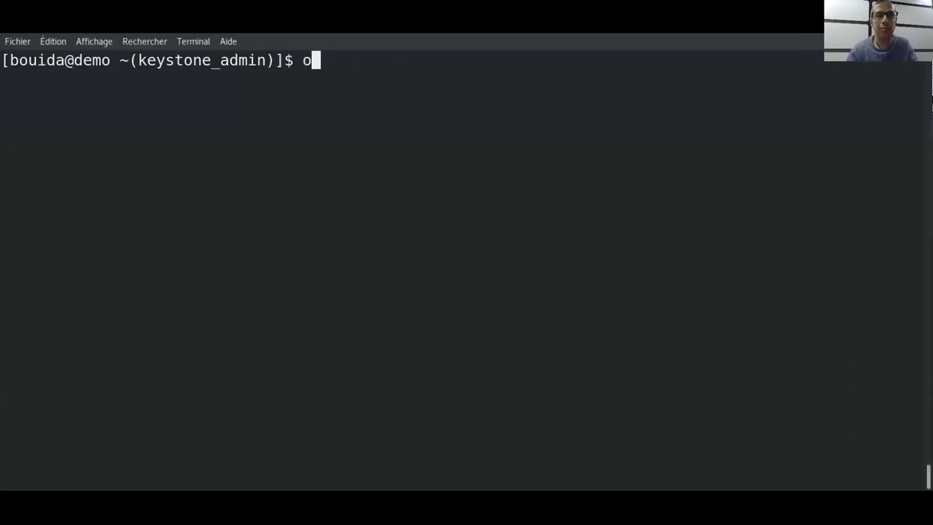
text(enstac)
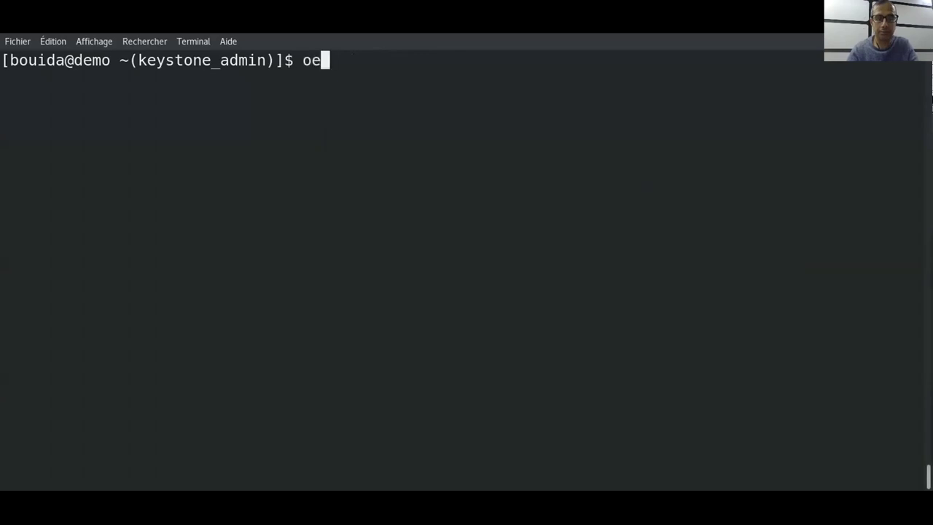
key(BackSpace)
key(BackSpace)
key(BackSpace)
key(BackSpace)
key(BackSpace)
key(BackSpace)
text(pens)
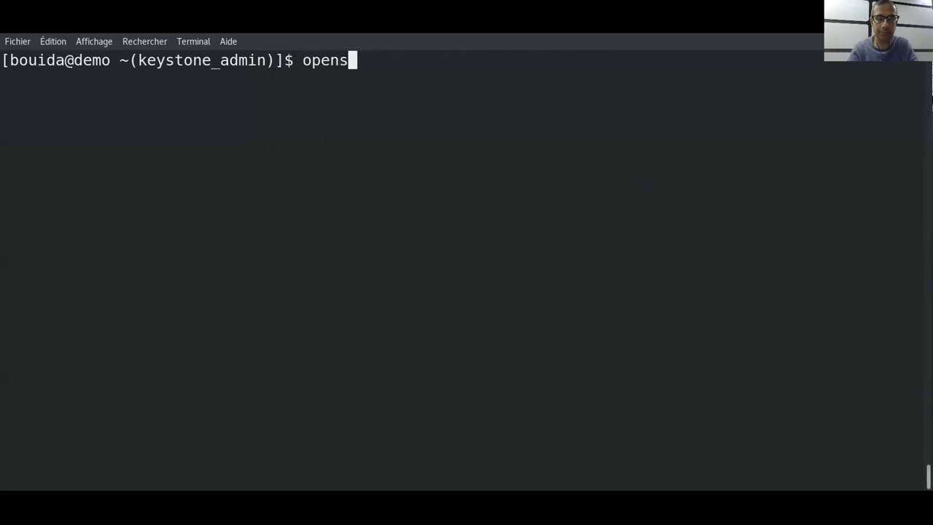
text(tack )
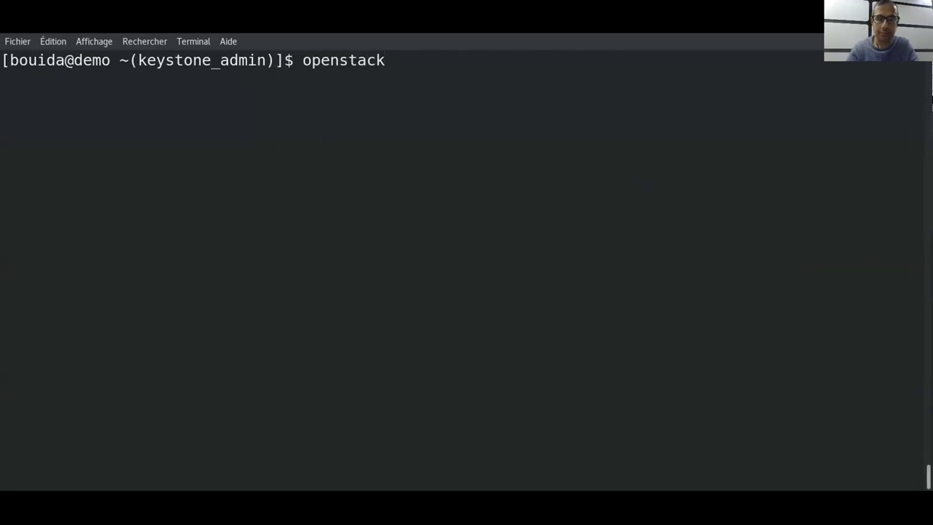
text(router )
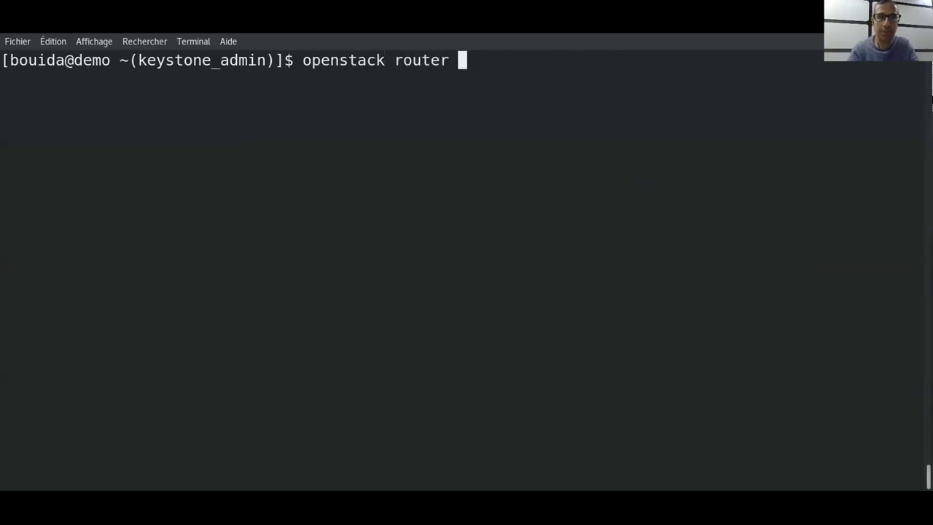
text(list)
key(Return)
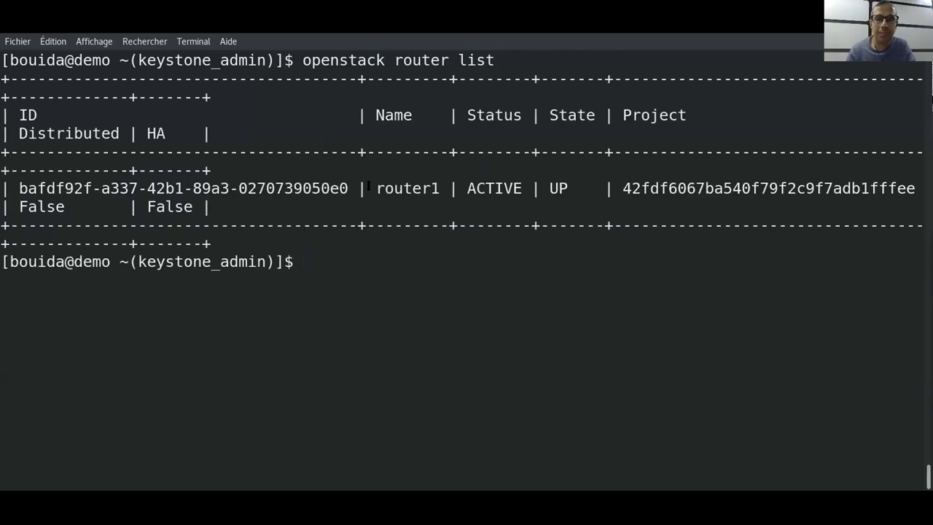
drag(350, 188, 16, 185)
key(super+c)
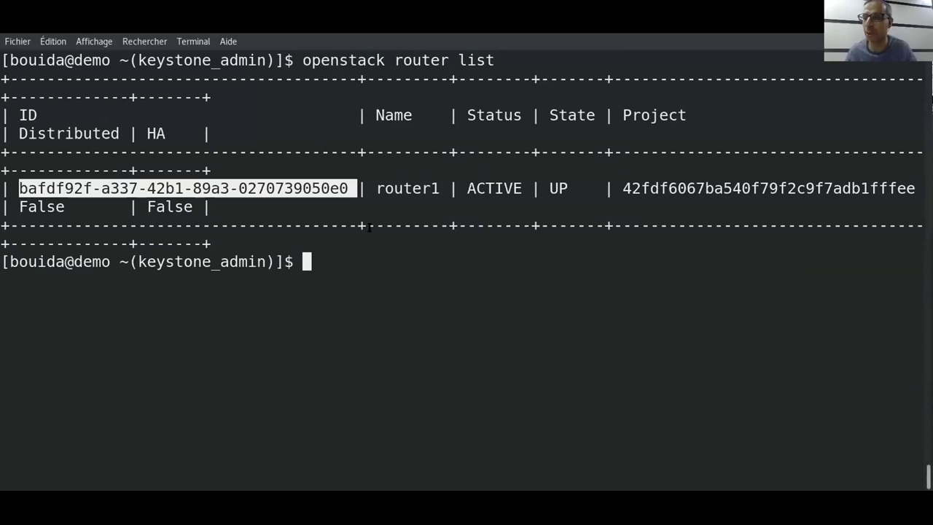
Run ip netns exec qrouter-<router1 ID> ip a s using the pasted router ID.
text(ip)
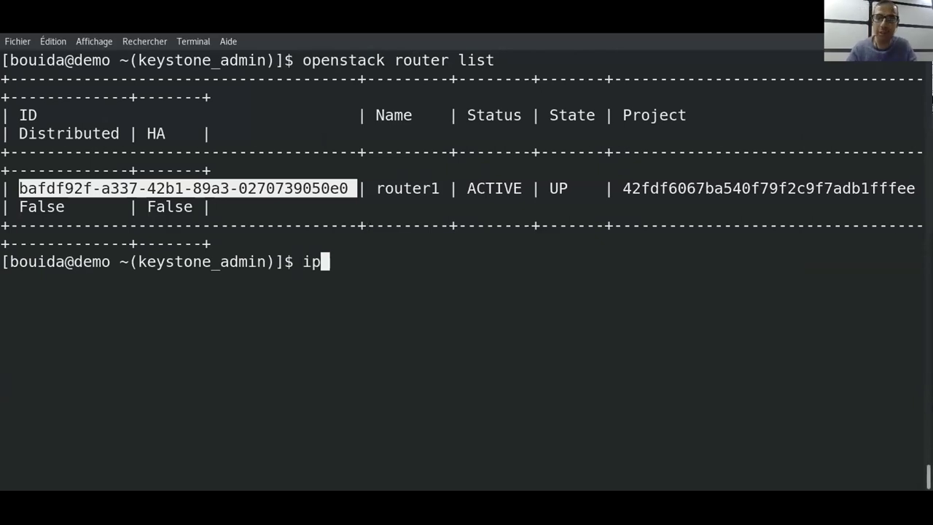
text( netns exec )
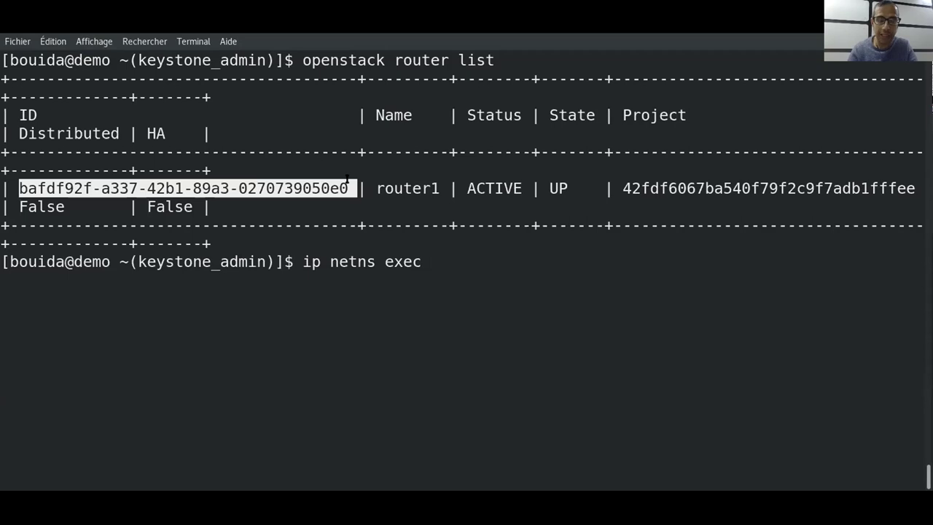
text(qrou)
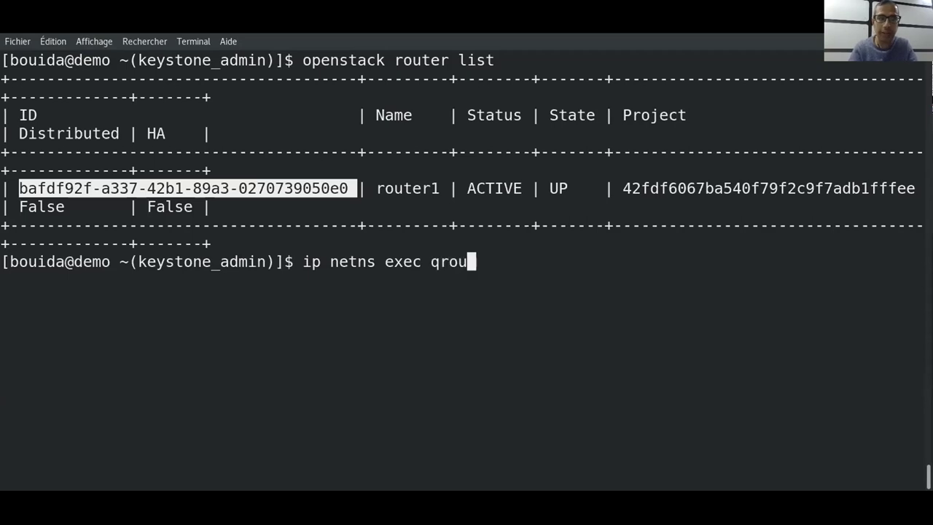
text(ter-)
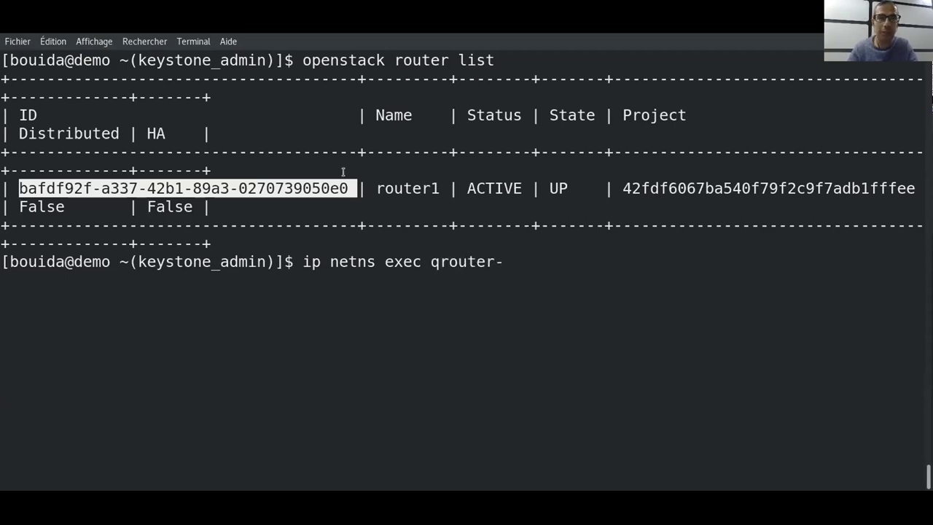
middle_click(360, 161)
text(ip a s)
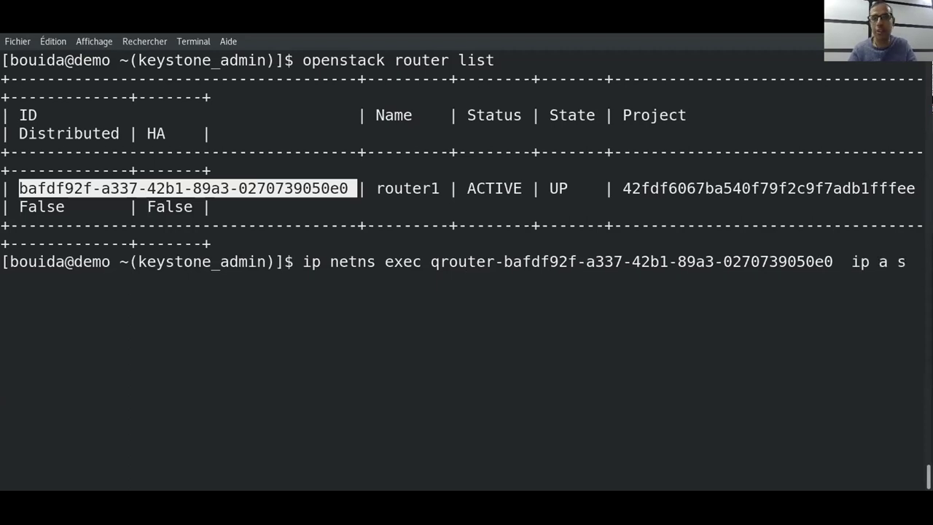
key(Return)
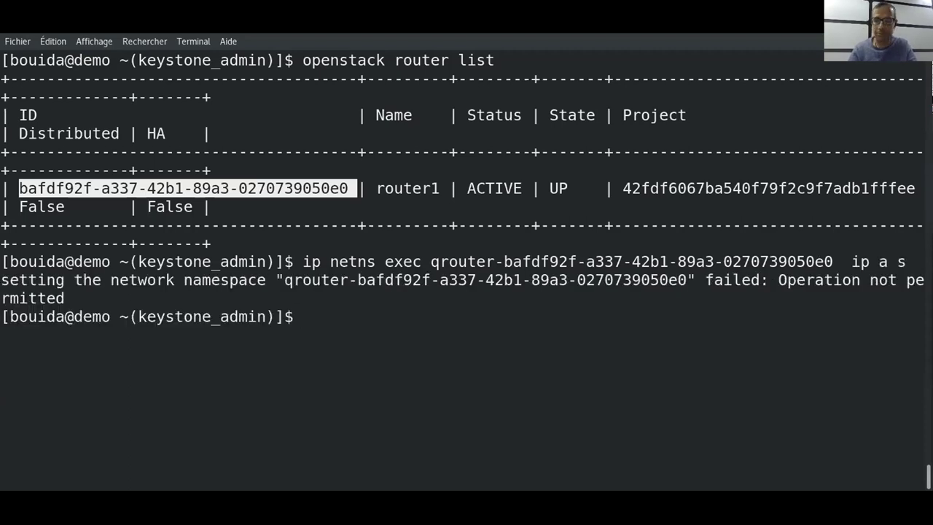
Rerun the namespace listing with sudo and point out the qg-d02cbc19-01 gateway interface.
key(Up)
key(Left)
key(Left)
key(Left)
key(Left)
key(Left)
key(Left)
key(Left)
key(Left)
key(Left)
key(Left)
key(Left)
key(Left)
key(Left)
key(Left)
key(Left)
key(Left)
key(Left)
key(Left)
key(Left)
key(Left)
key(Left)
key(Left)
key(Left)
key(Left)
key(Left)
key(Left)
key(Left)
key(Left)
key(Left)
key(Left)
key(Left)
key(Left)
key(Left)
key(Left)
key(Left)
key(Left)
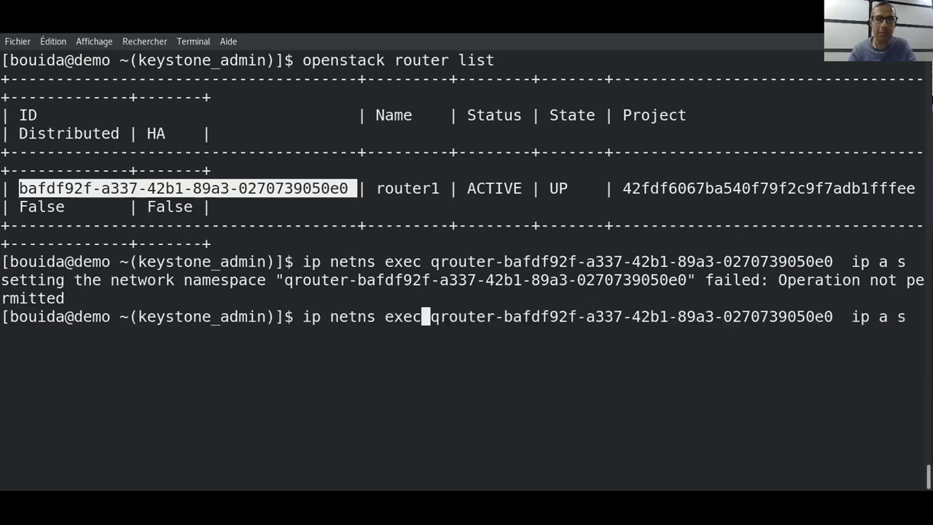
text(sudo)
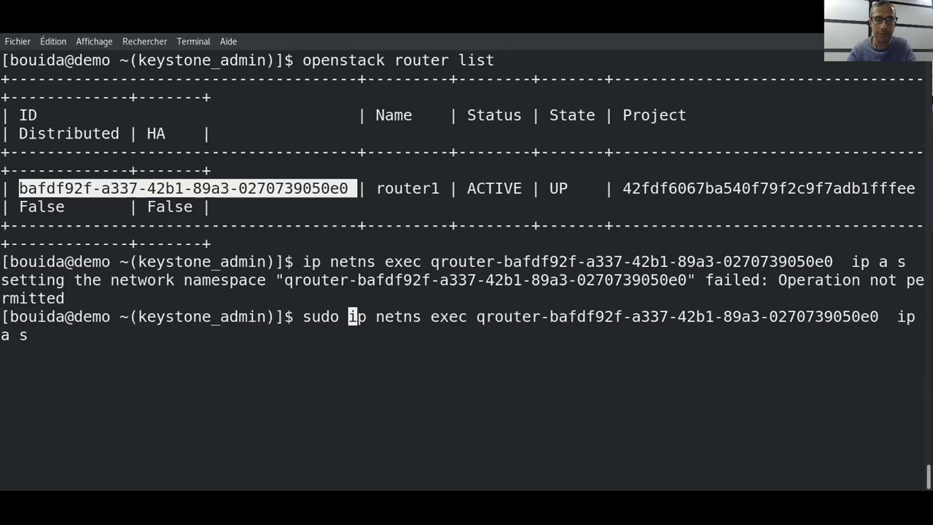
key(Return)
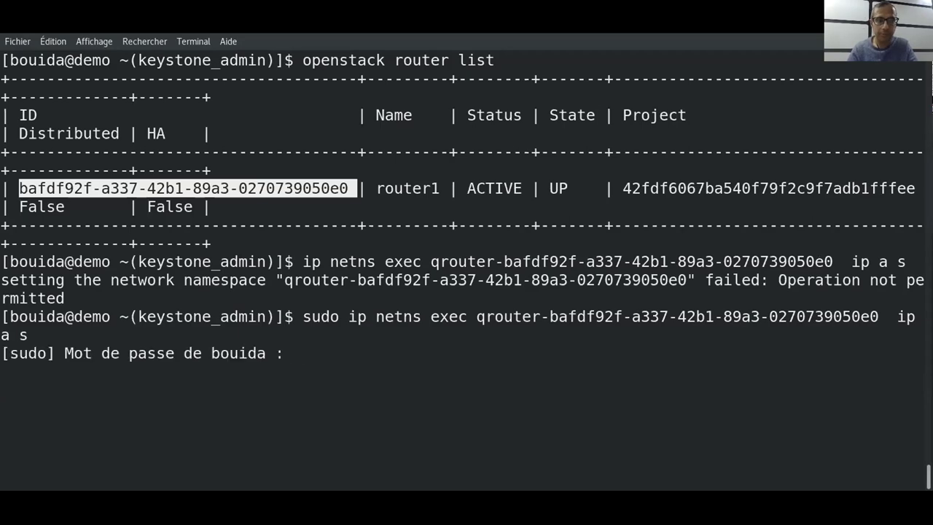
key(Return)
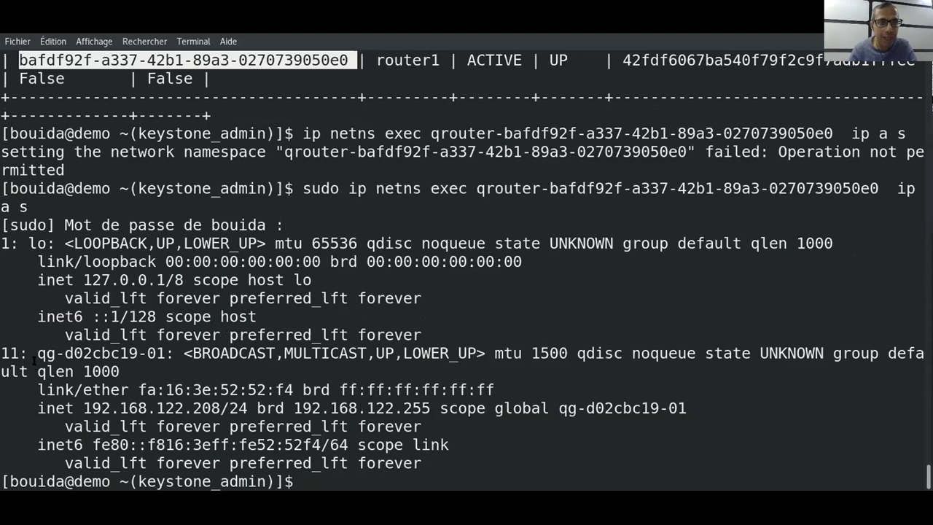
drag(36, 353, 55, 353)
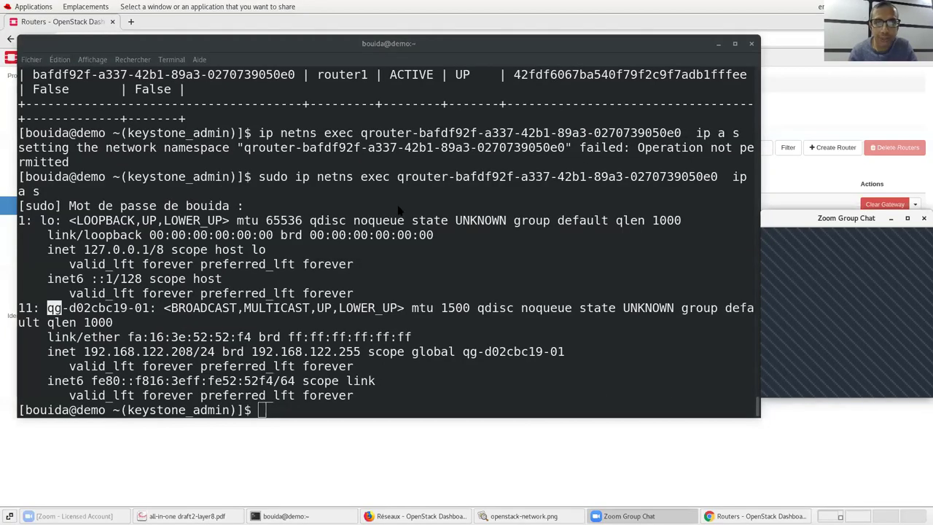
List the host's interfaces with ip a s, clear, and rerun router1's namespace listing.
key(alt+Tab)
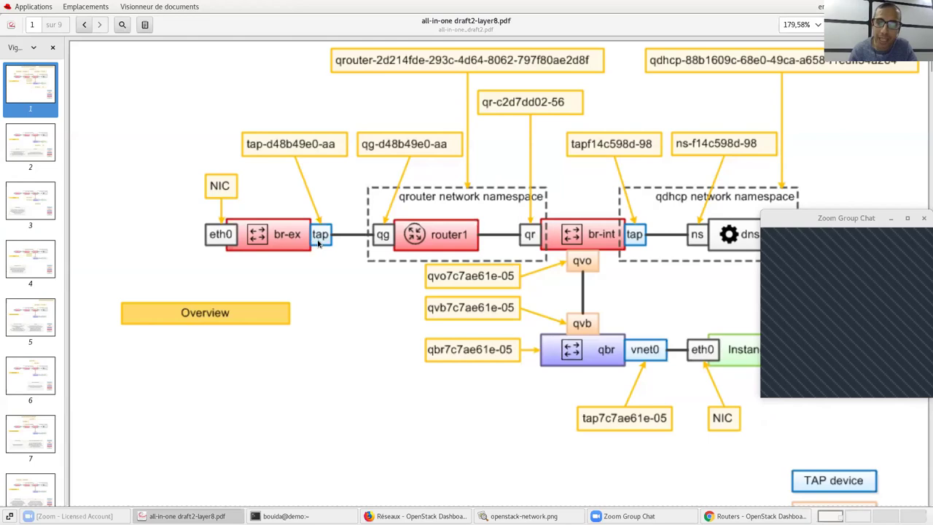
click(286, 516)
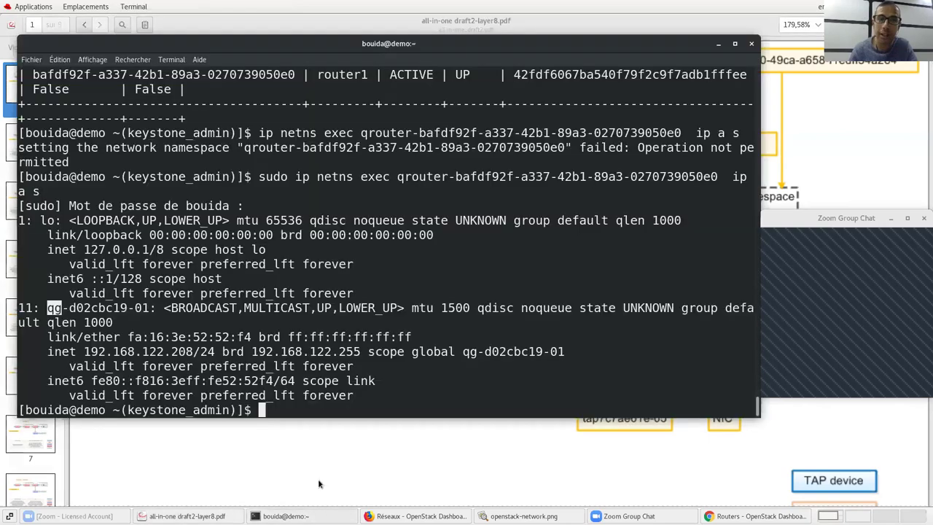
text(ip a s)
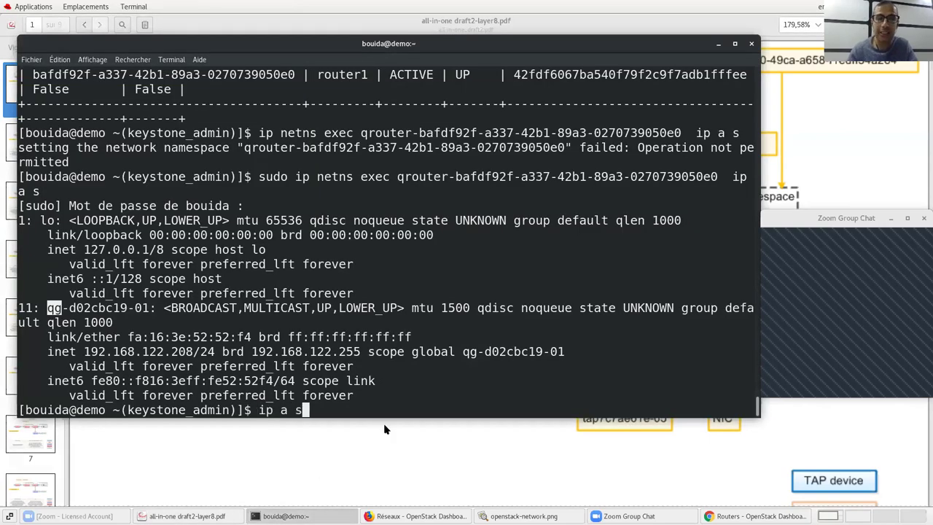
key(Return)
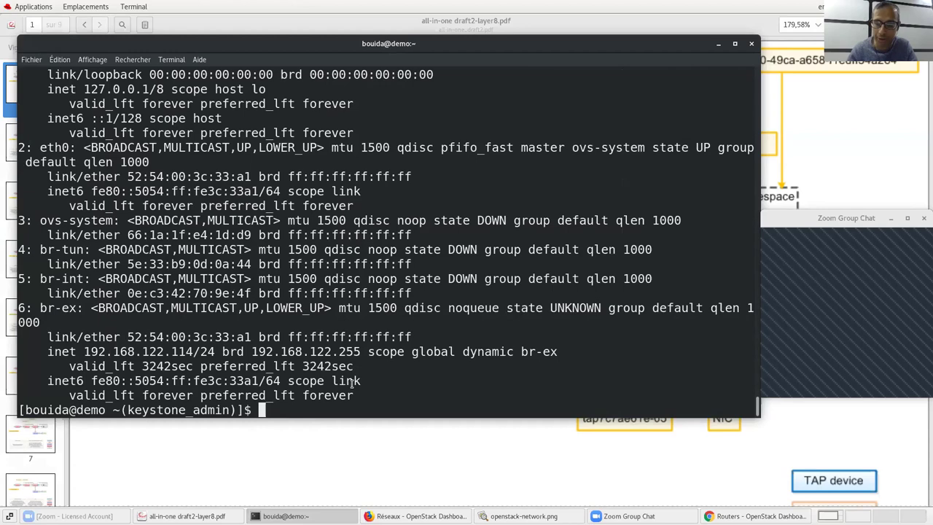
key(ctrl+l)
key(Up)
key(Up)
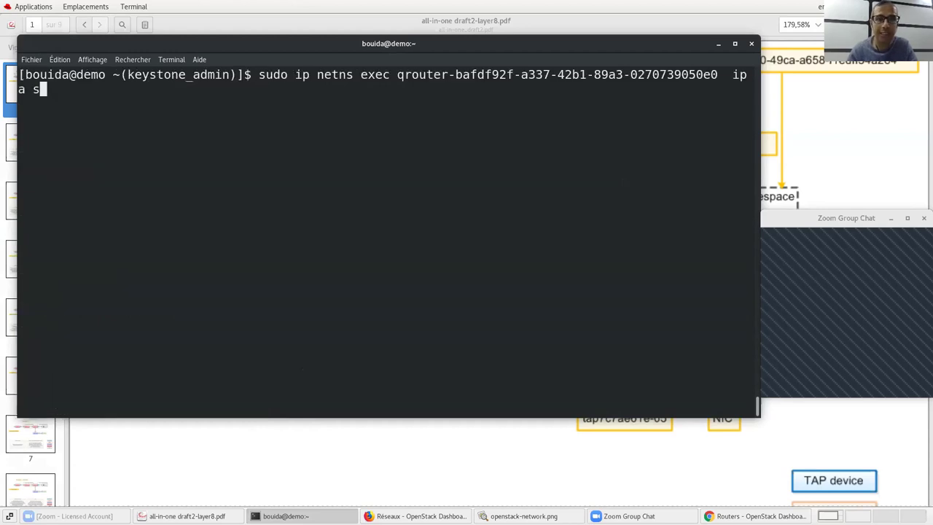
key(Return)
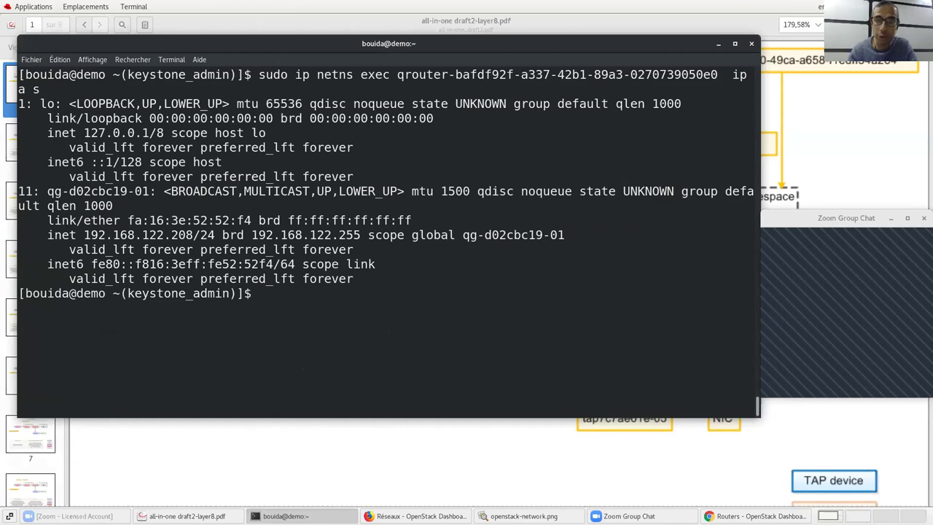
Stage a ping 8.8.8.8 inside router1's namespace, then minimize the terminal to show the diagram.
key(Up)
key(BackSpace)
key(BackSpace)
key(BackSpace)
key(BackSpace)
key(BackSpace)
key(BackSpace)
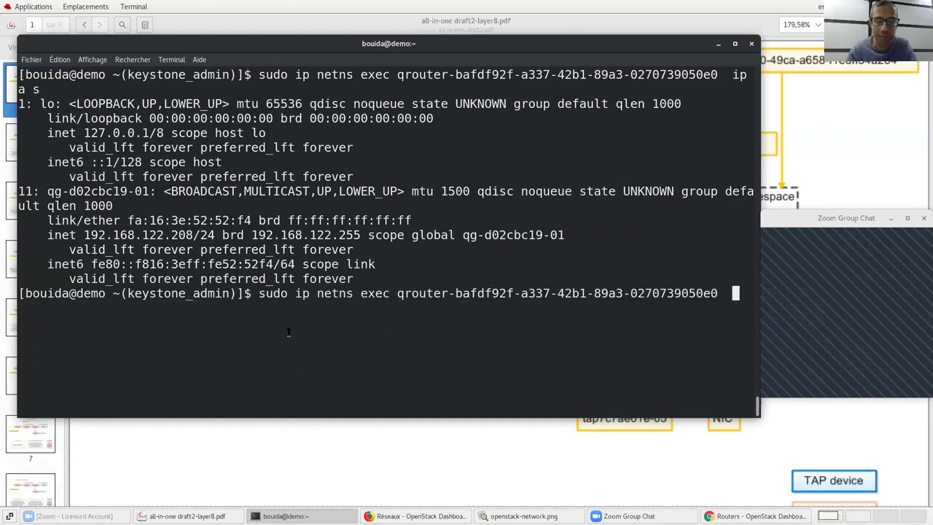
key(ctrl+minus)
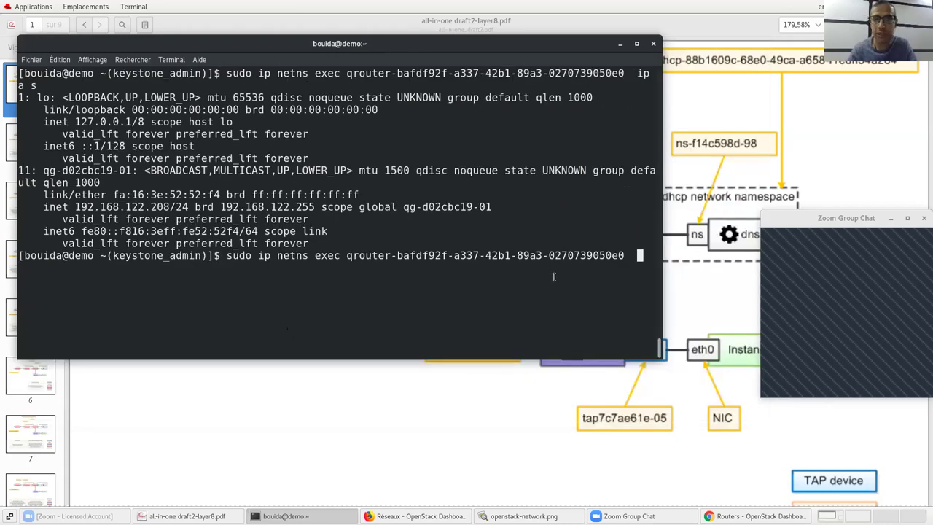
drag(661, 223, 742, 219)
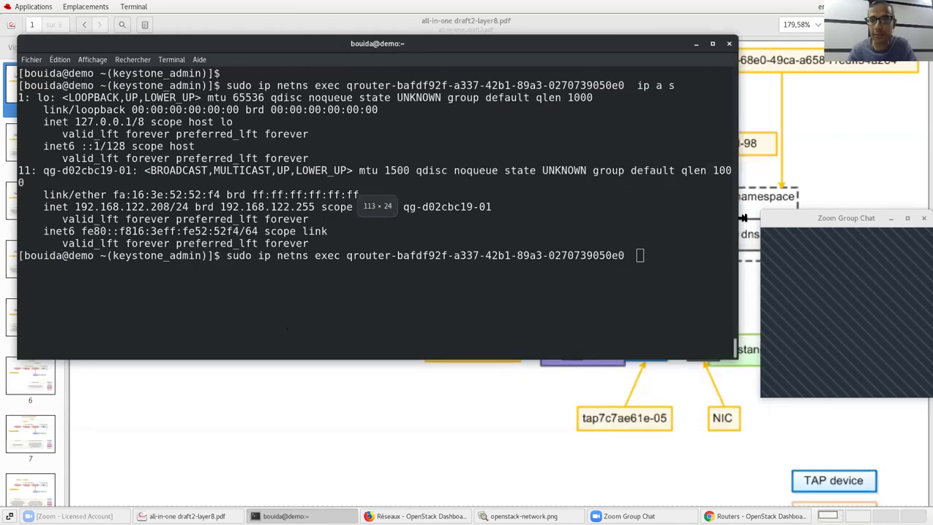
key(BackSpace)
text(ping)
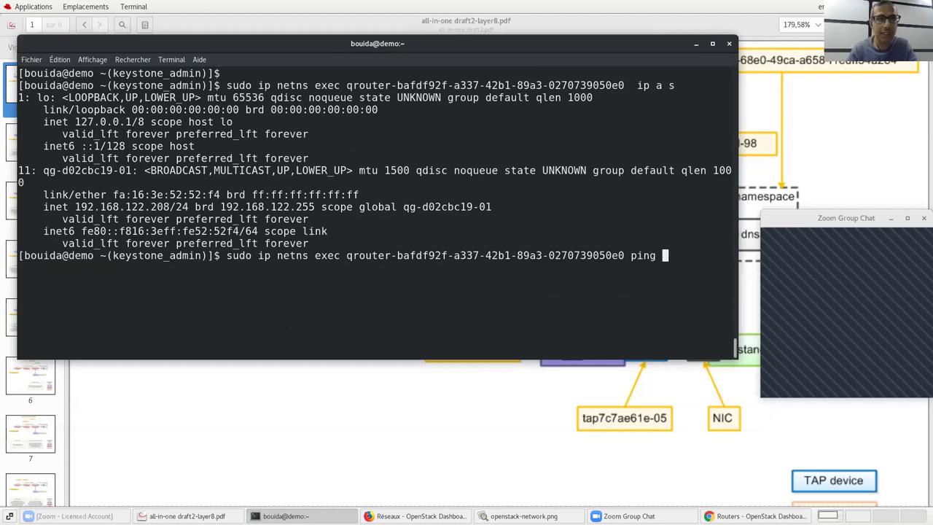
drag(168, 208, 75, 208)
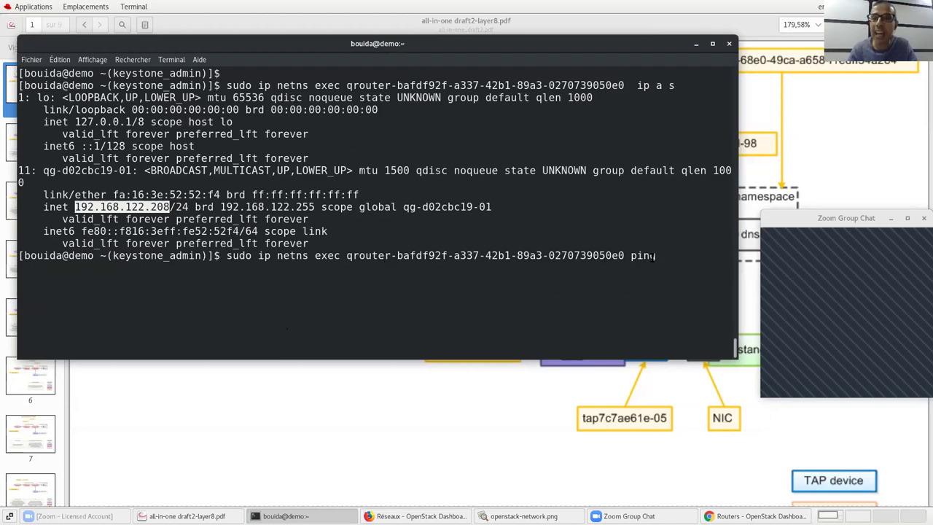
click(664, 255)
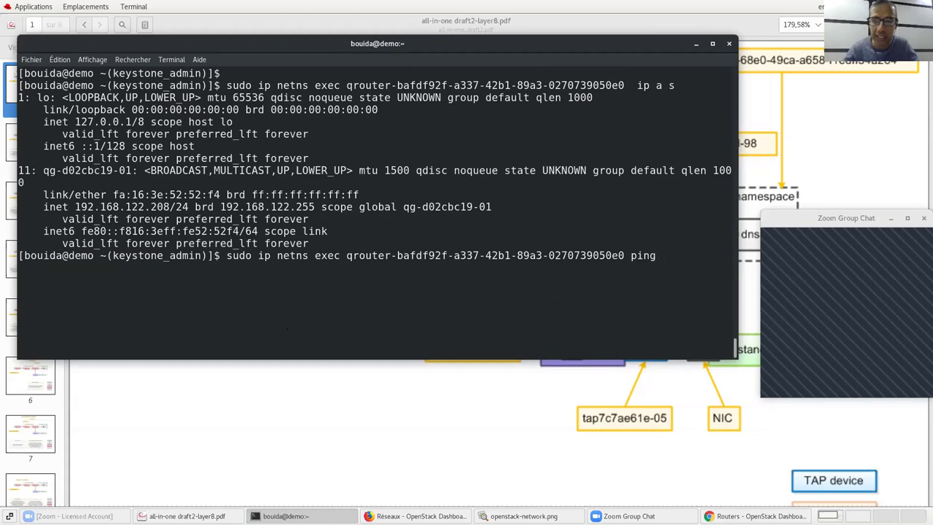
text(8.8.)
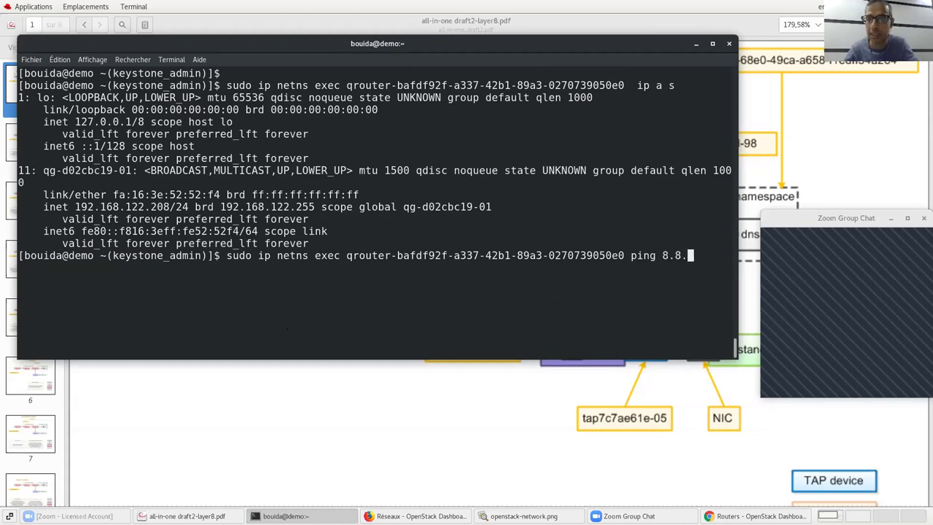
text(8.8)
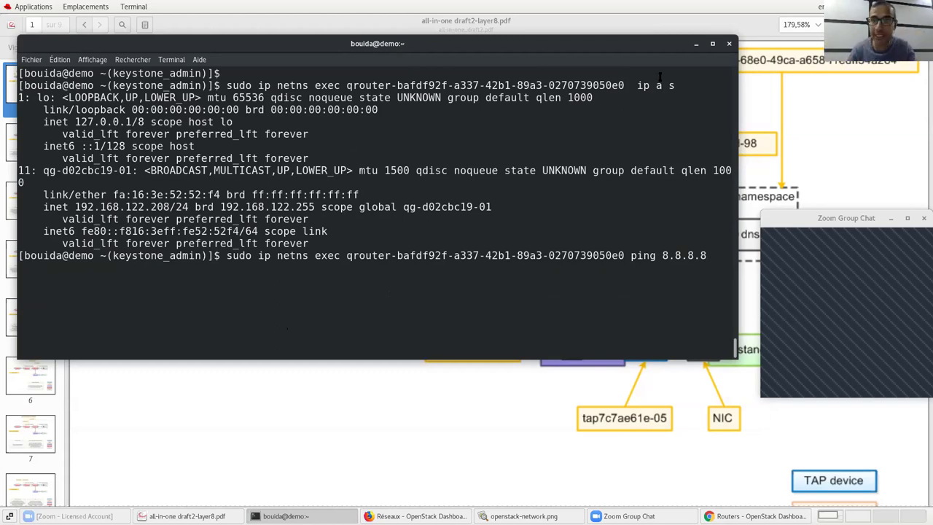
key(super+h)
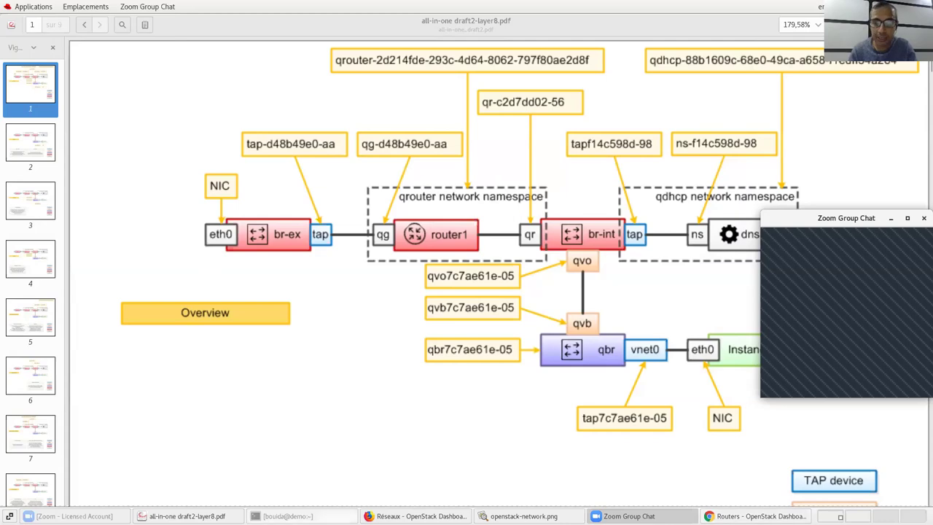
Ping 8.8.8.8 from the router namespace, stop it, then show the network diagram PDF.
key(alt+Tab)
key(ctrl+plus)
key(Return)
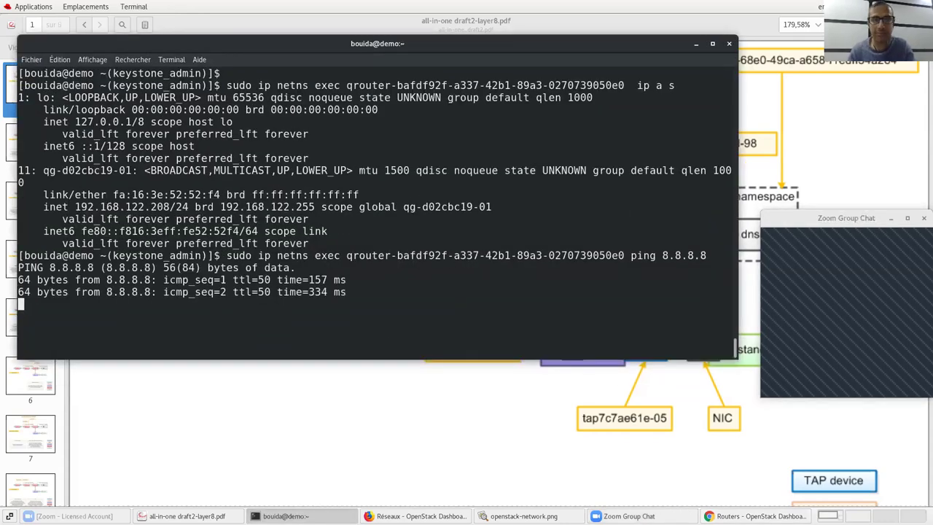
key(ctrl+c)
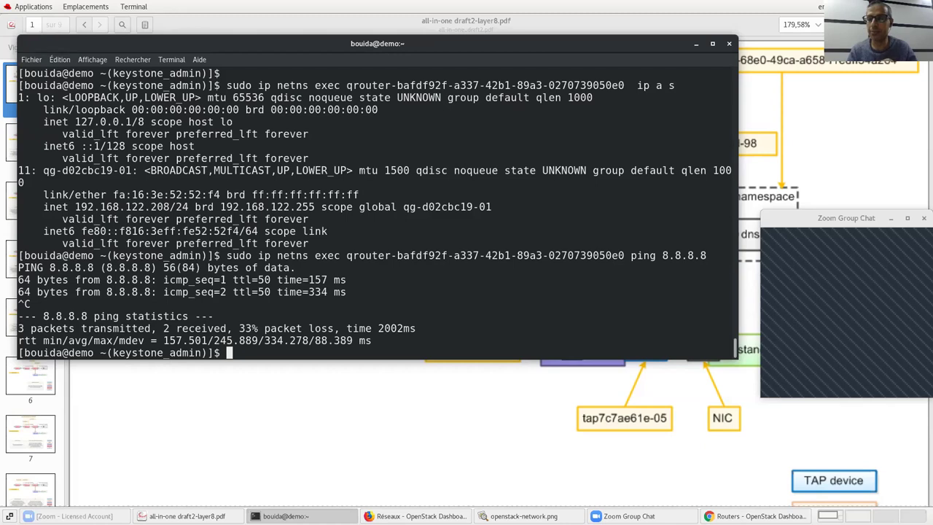
click(394, 388)
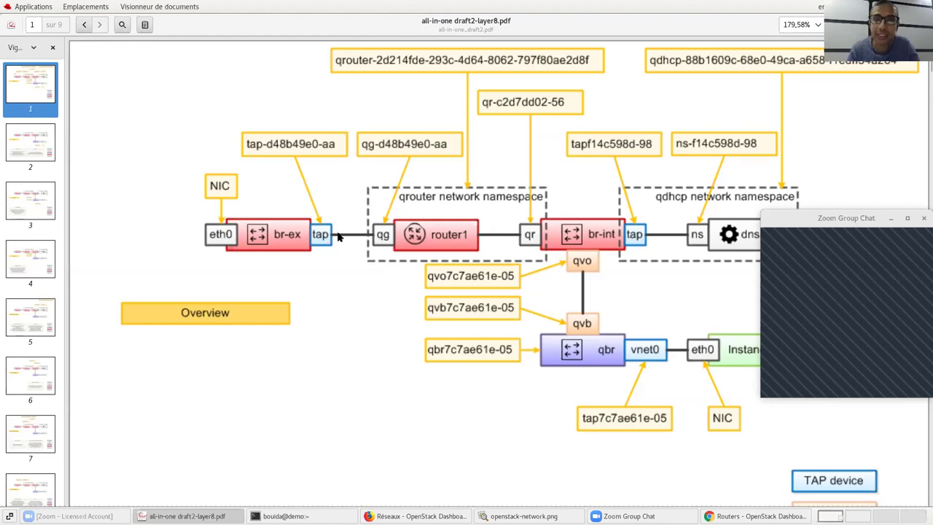
Rerun the qrouter interface listing, confirm the qg gateway's 192.168.122.208, and return to Horizon Routers.
click(335, 516)
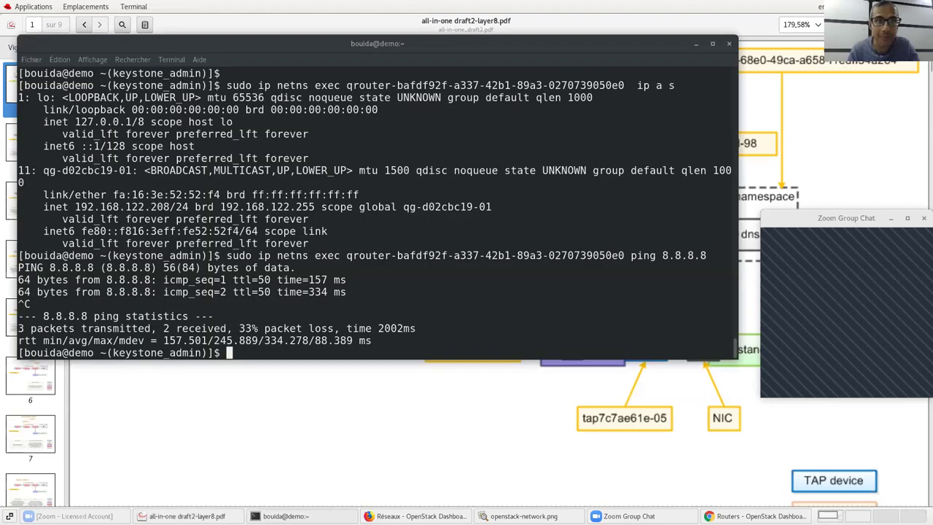
key(Up)
key(Up)
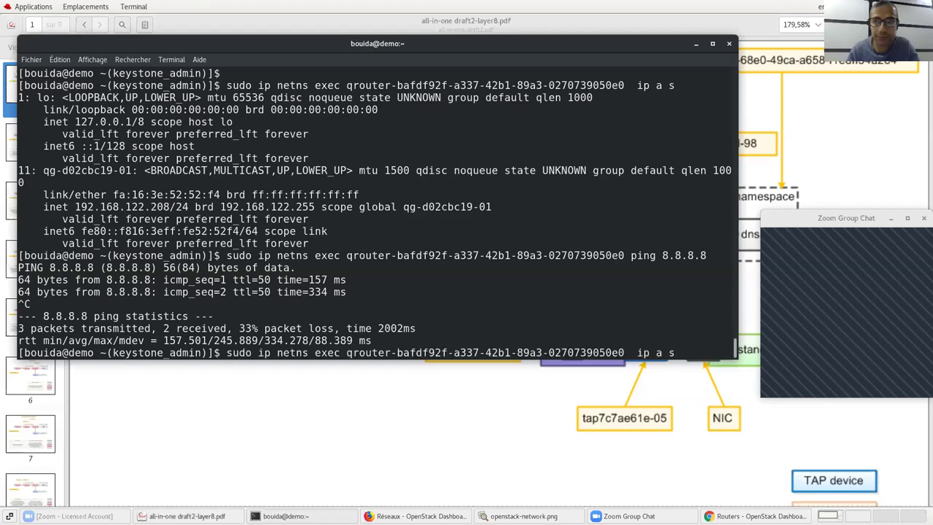
key(Return)
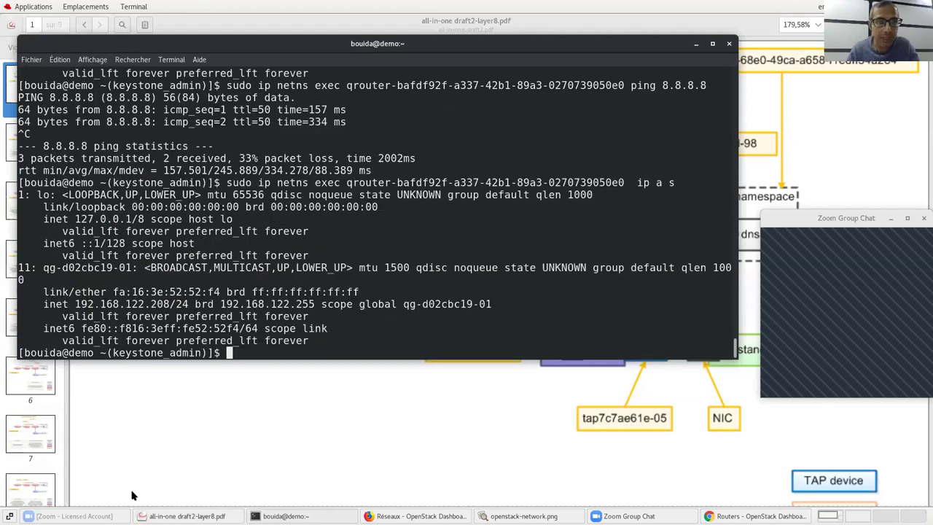
drag(151, 304, 169, 304)
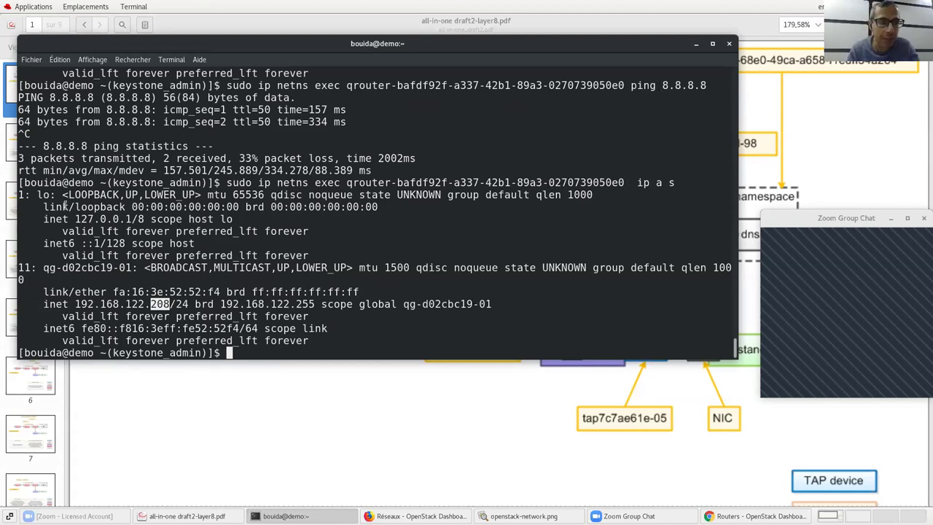
drag(17, 191, 325, 321)
click(326, 320)
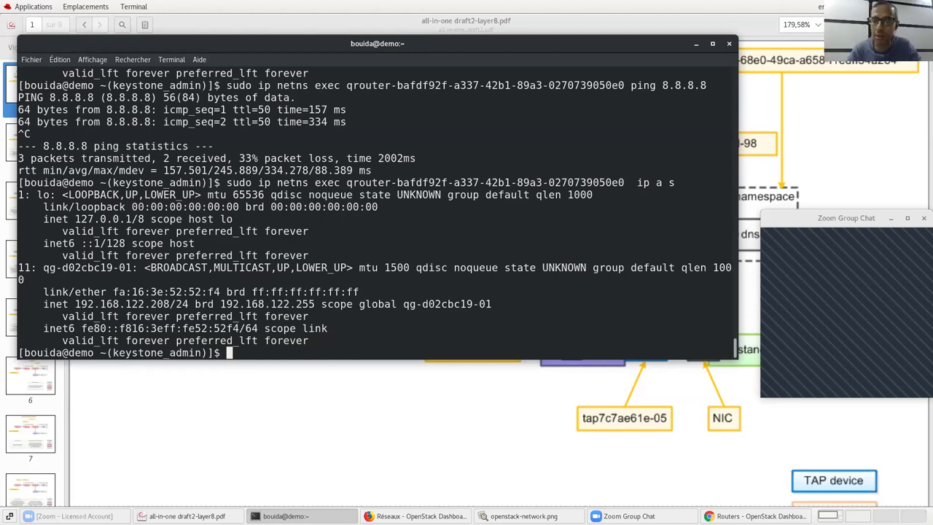
click(757, 516)
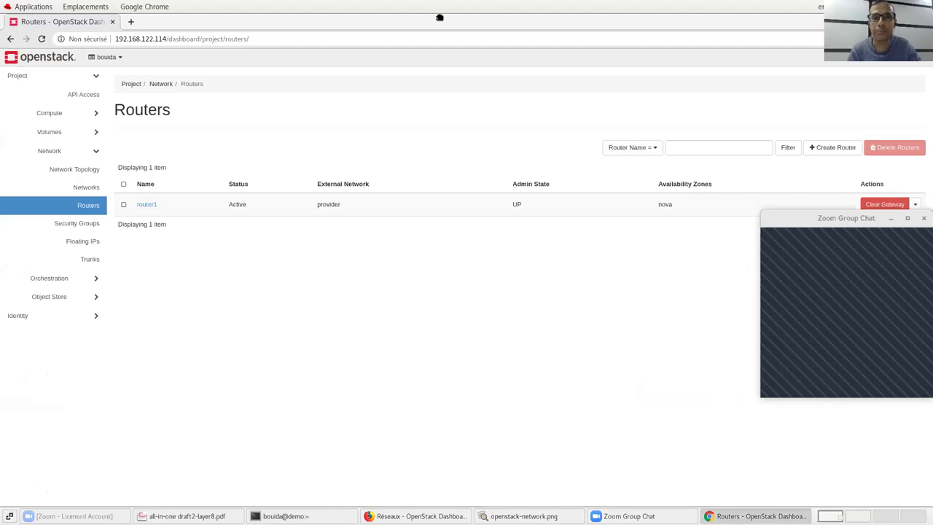
Add a router1 interface on private: 10.0.1.0/24 (private_subnet) via its Interfaces tab.
key(alt+s)
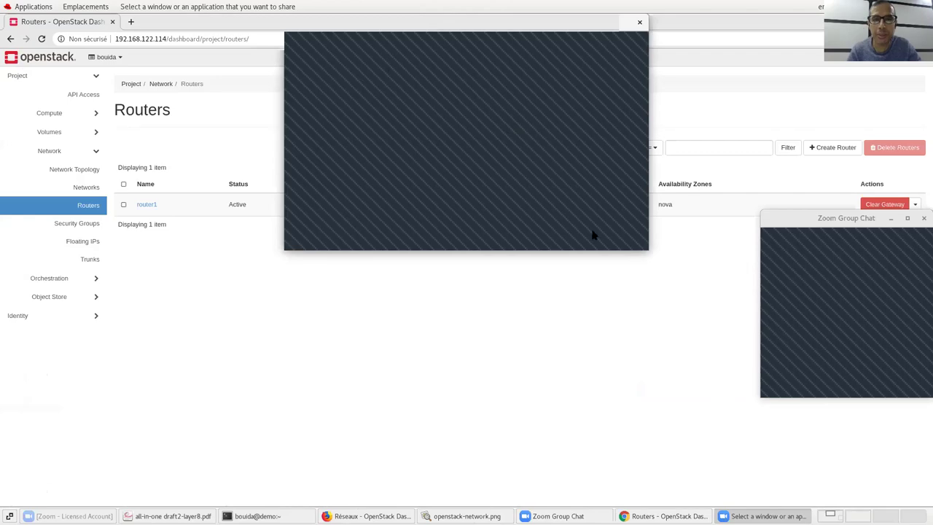
click(620, 243)
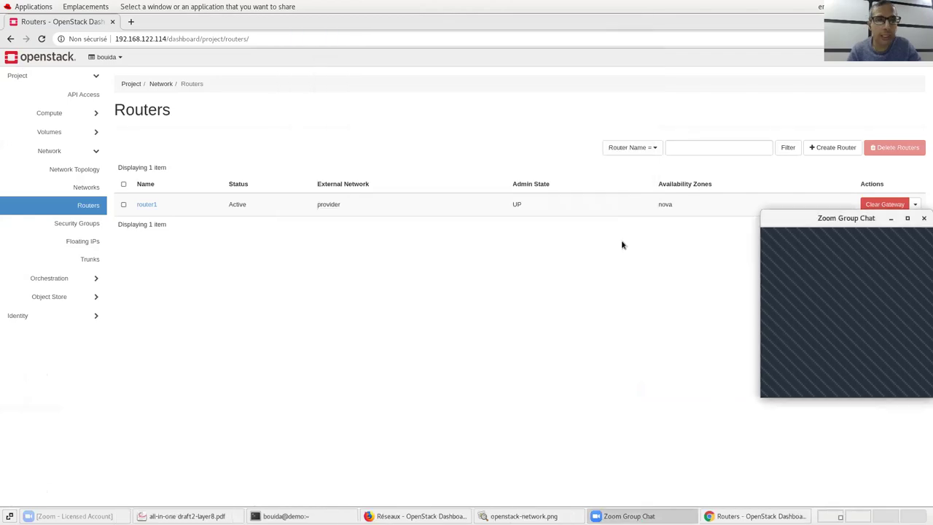
click(142, 206)
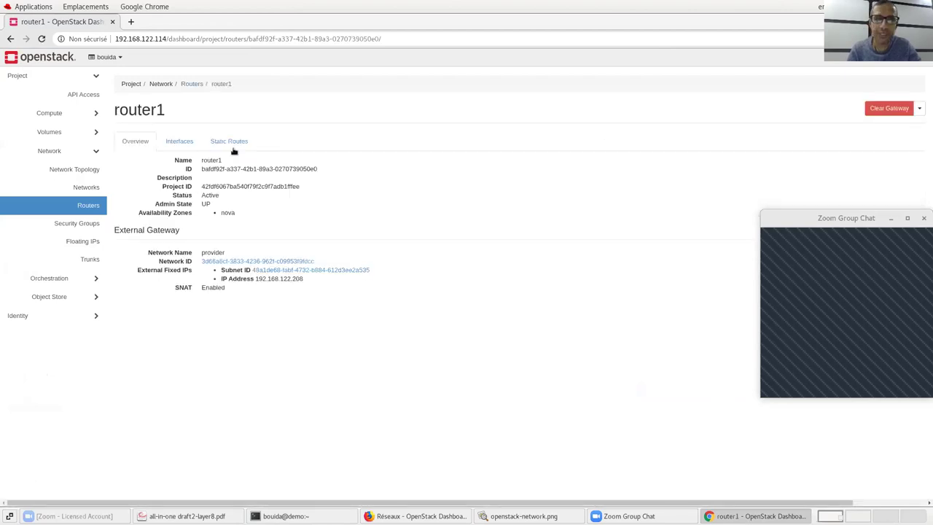
click(168, 139)
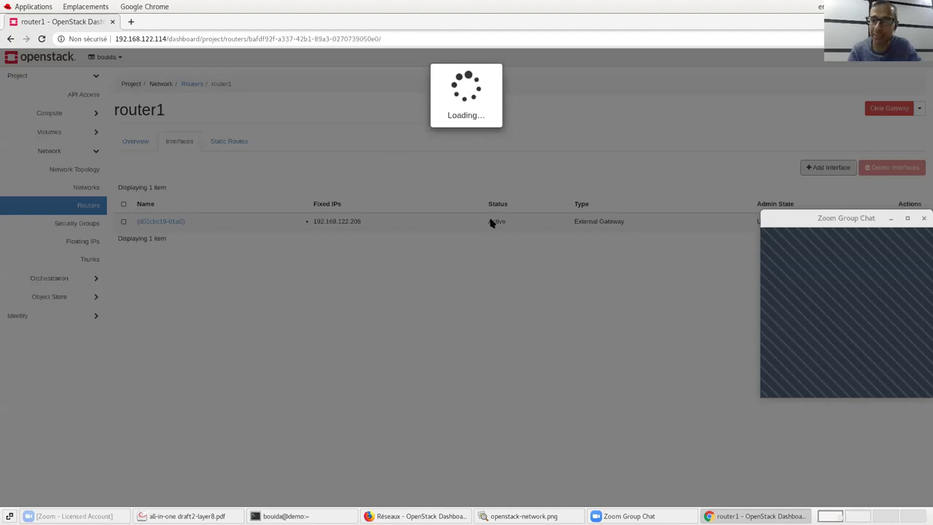
click(449, 121)
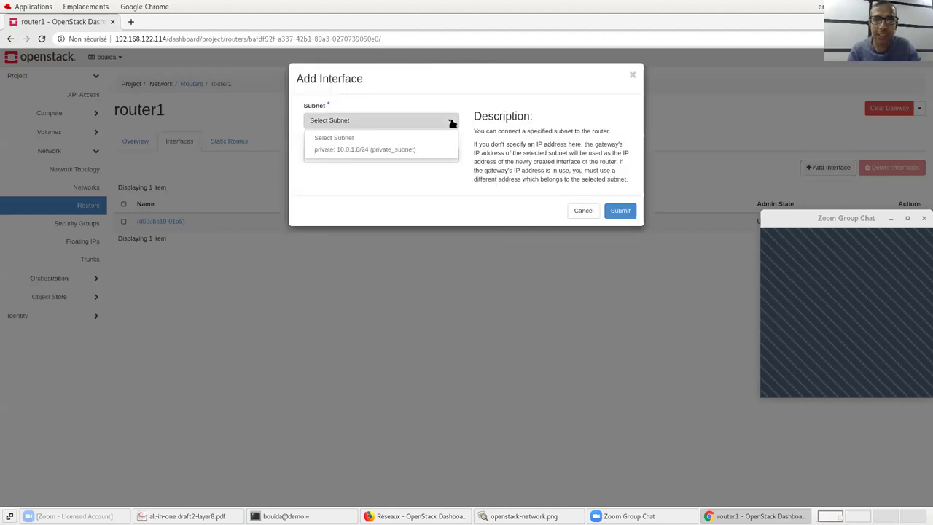
click(423, 151)
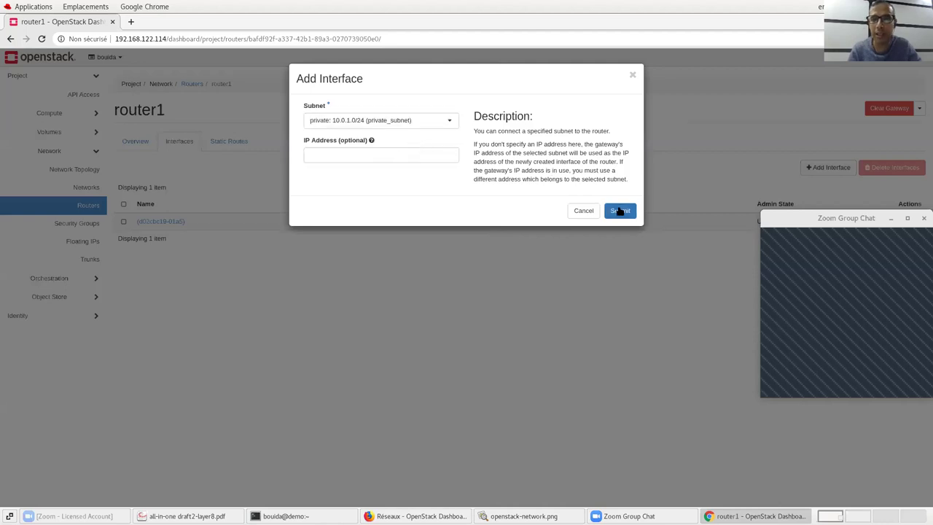
click(619, 210)
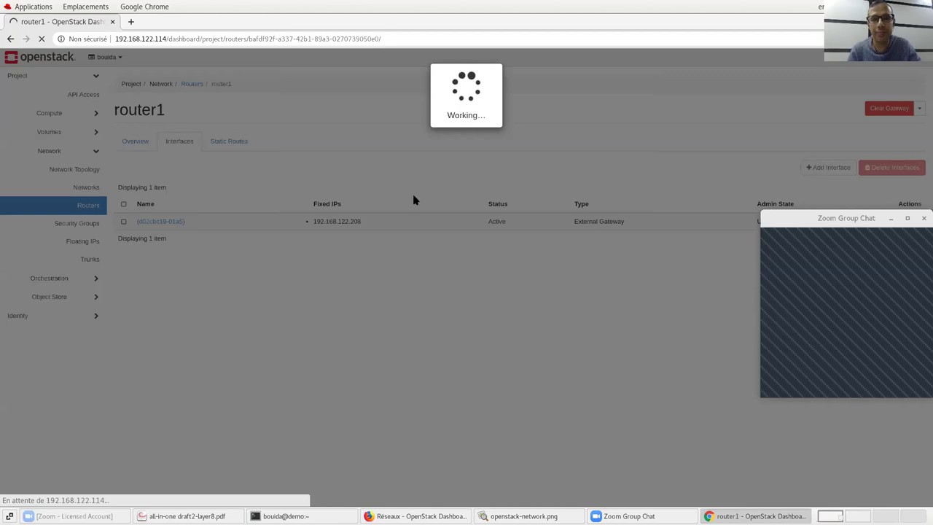
Clear the terminal and rerun the qrouter namespace interface listing, checking router1's interfaces.
click(286, 515)
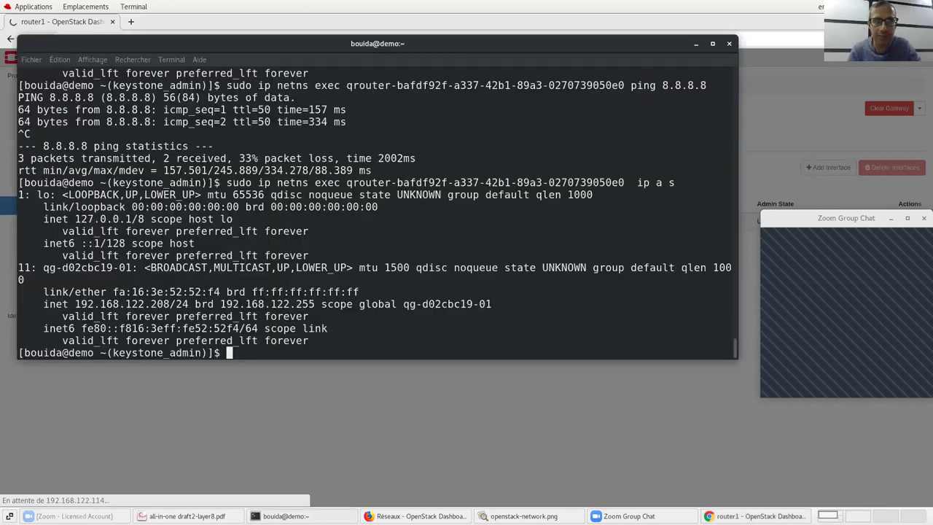
key(Up)
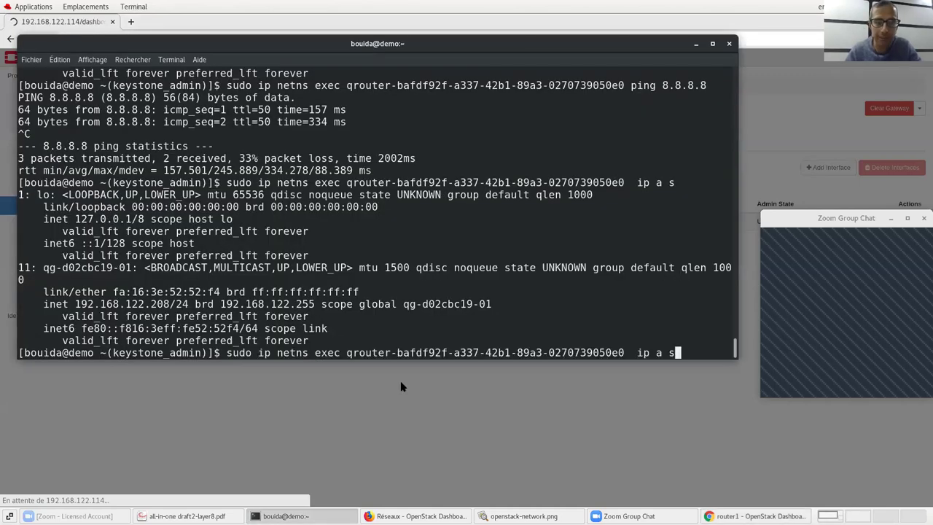
key(ctrl+l)
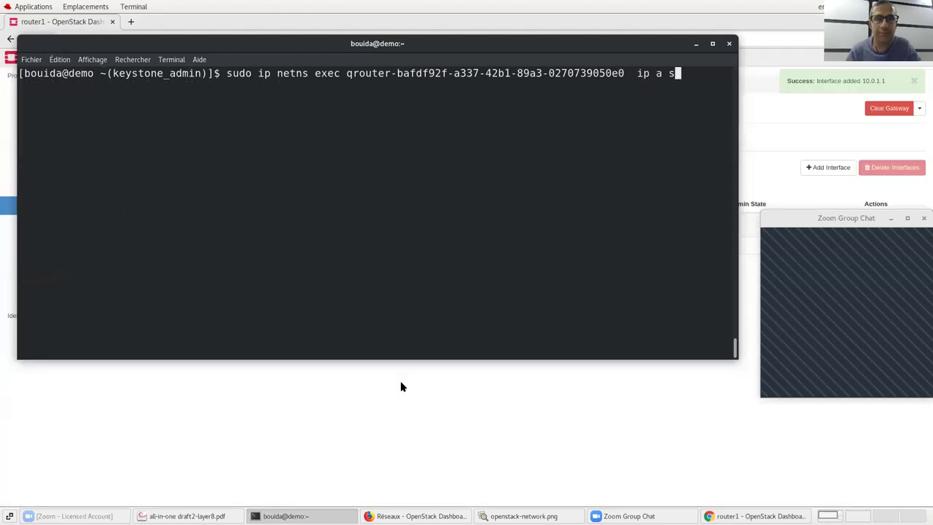
key(Return)
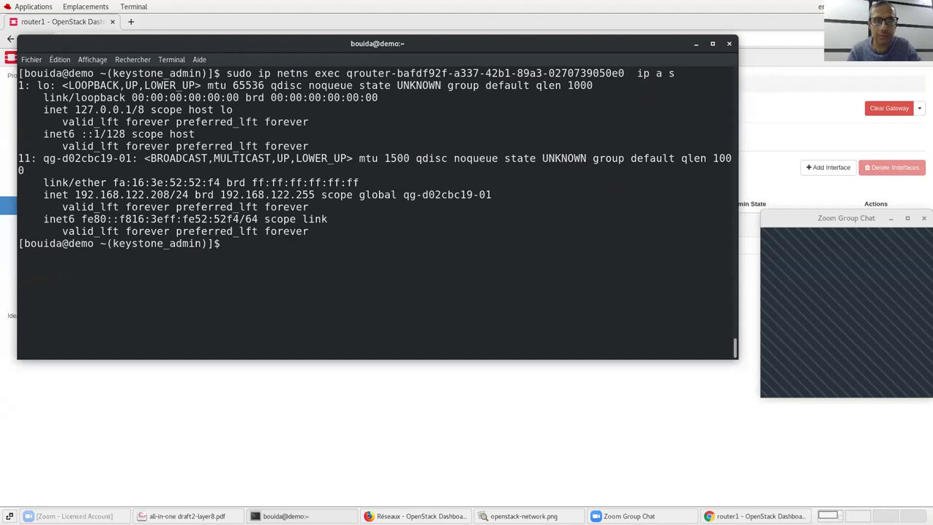
key(super+h)
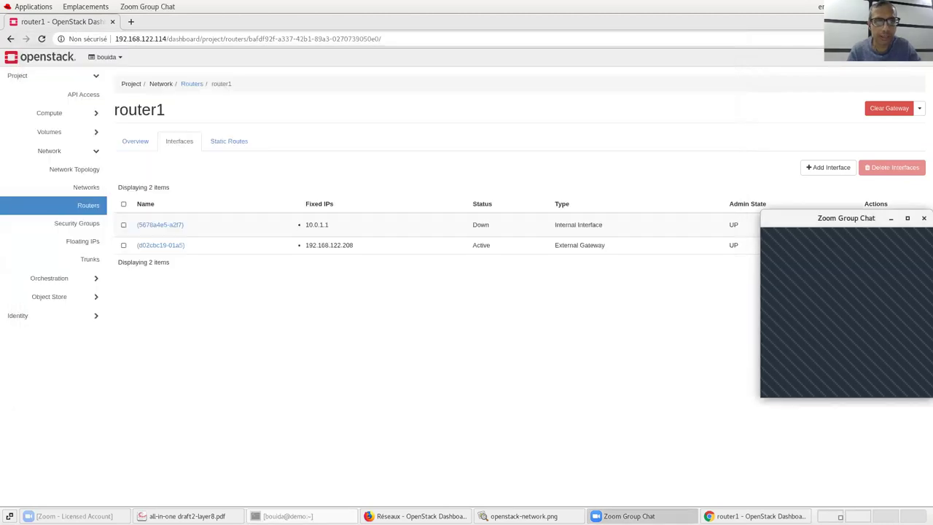
key(alt+Tab)
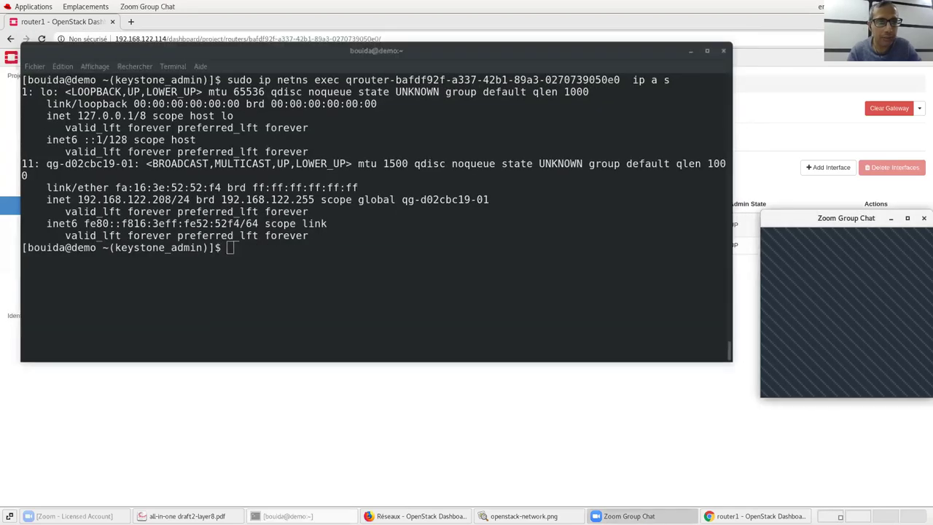
key(Return)
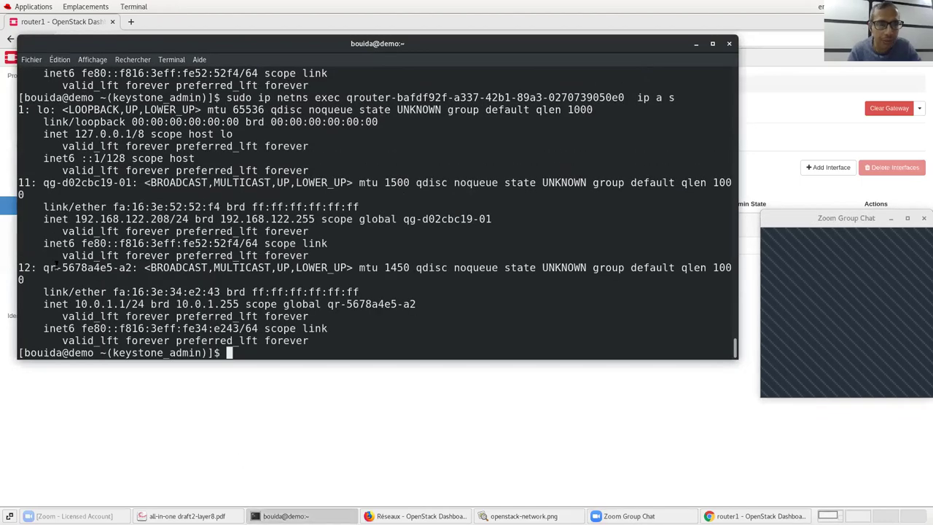
Highlight the new qr interface id 5678a4e5-a2 and its address 10.0.1.1.
drag(62, 267, 132, 268)
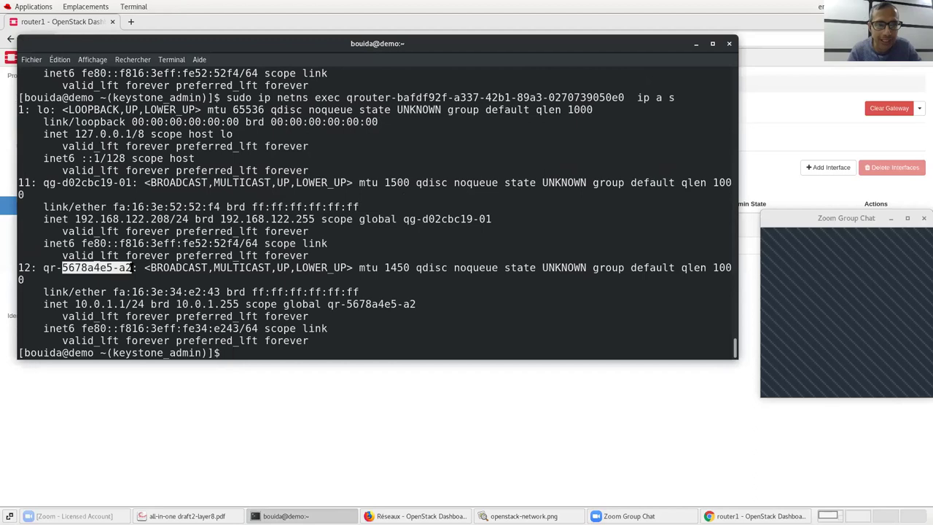
drag(75, 304, 124, 304)
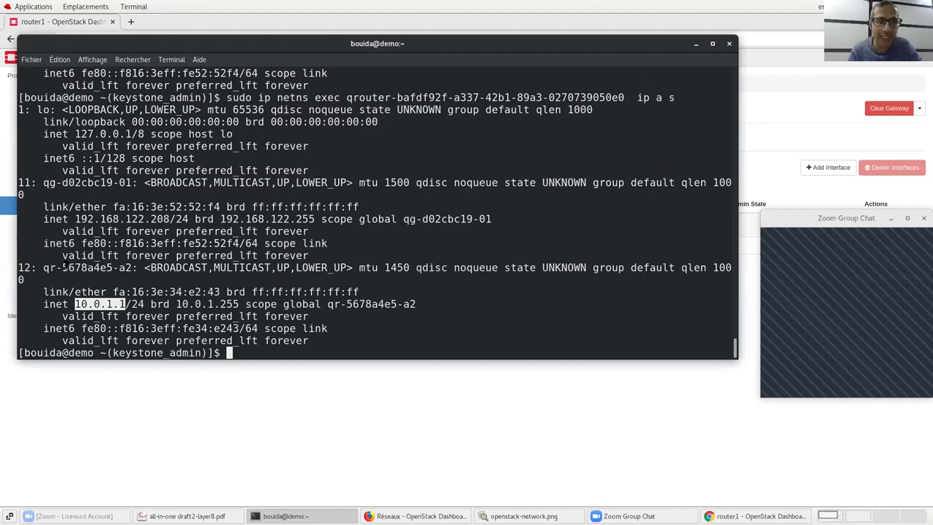
drag(62, 268, 131, 268)
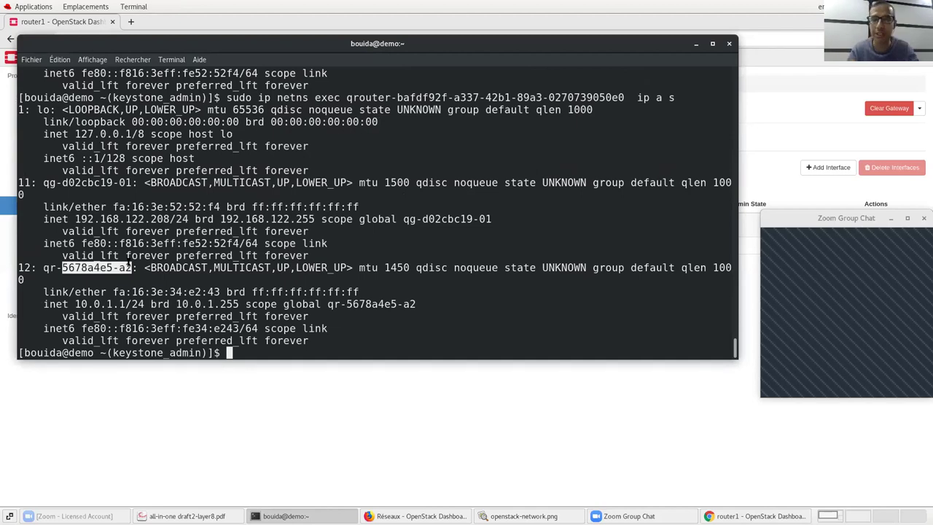
drag(132, 267, 248, 408)
drag(257, 455, 63, 267)
click(63, 268)
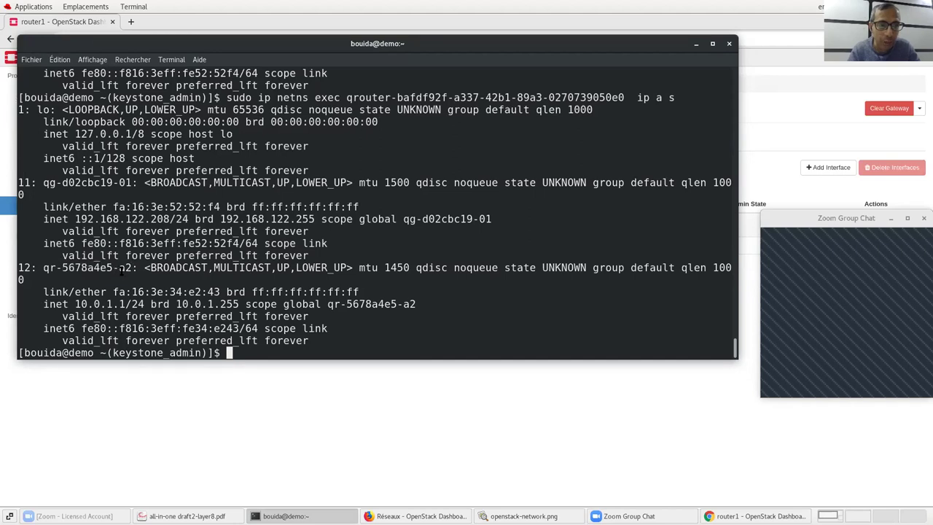
key(alt+Tab)
key(alt+Tab)
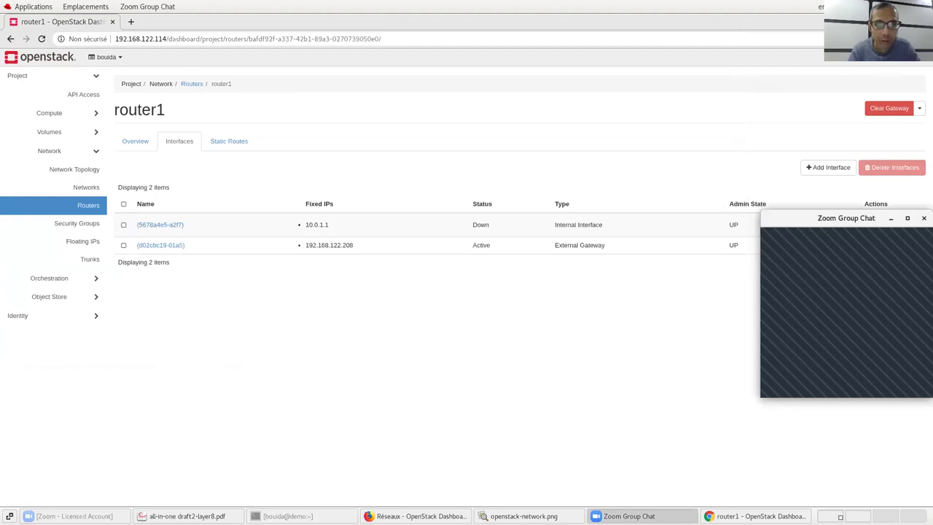
Enlarge the terminal text, then bring back the all-in-one draft2-layer8.pdf diagram.
key(alt+Tab)
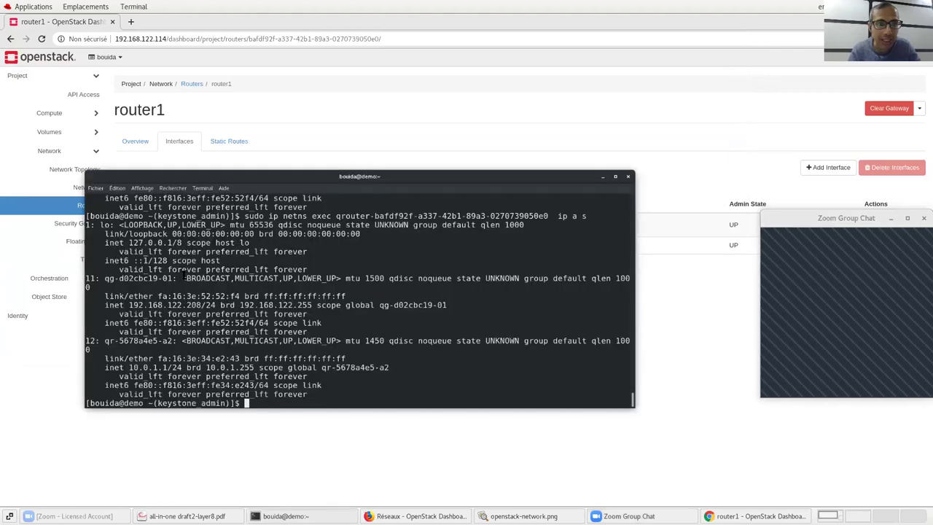
key(ctrl+plus)
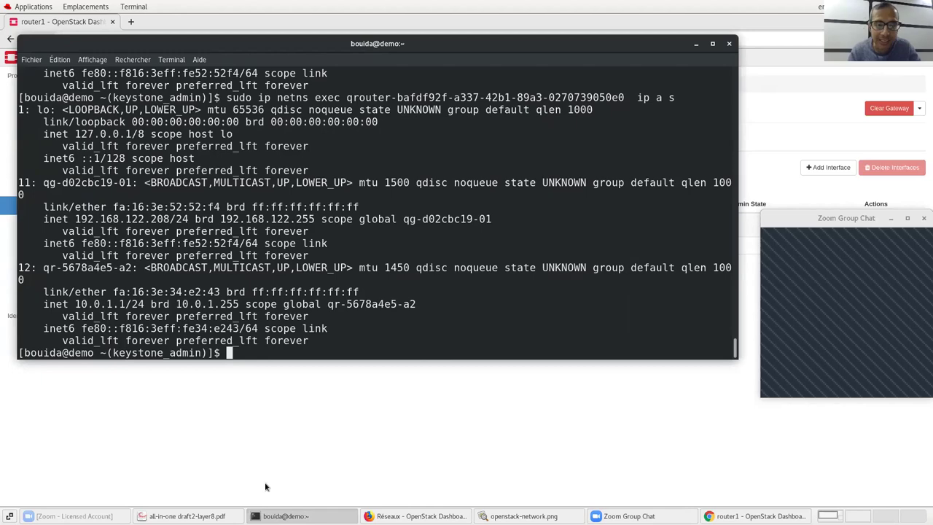
click(185, 516)
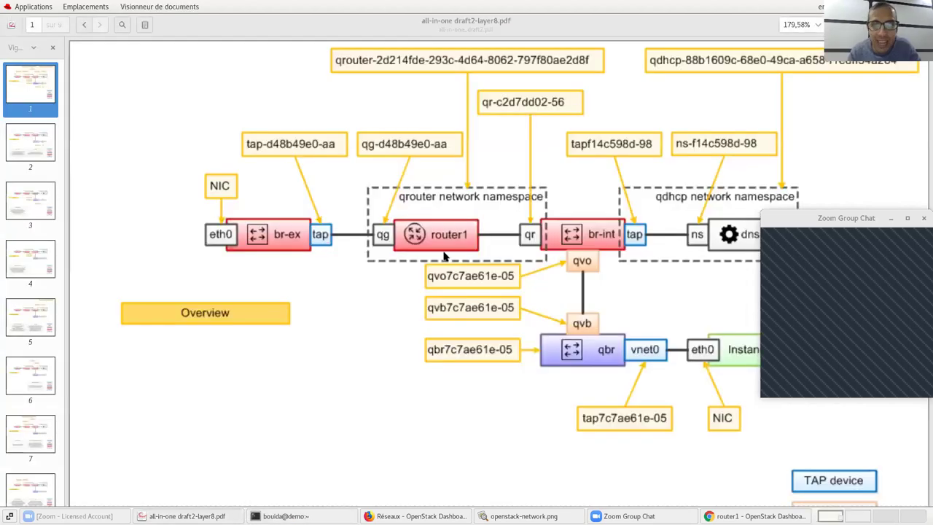
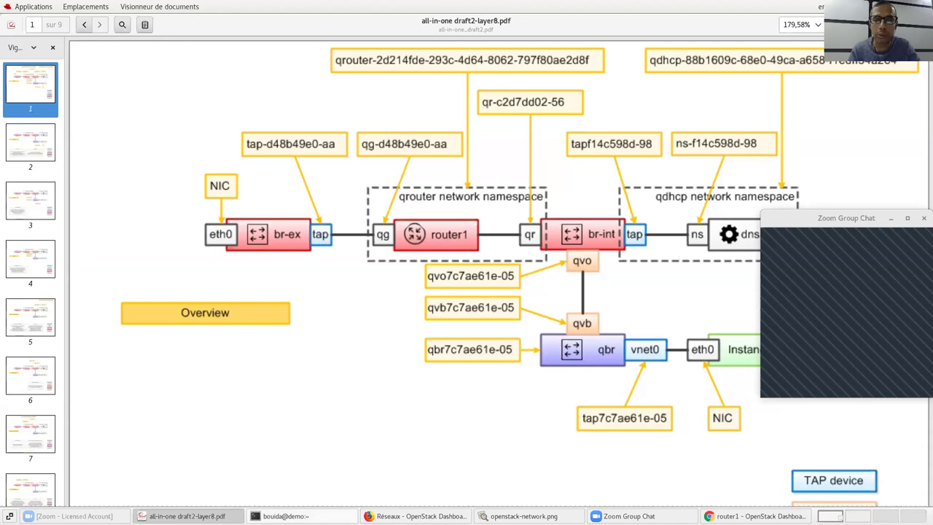
List the host's network interfaces with 'ip a s'.
click(285, 515)
drag(75, 304, 120, 304)
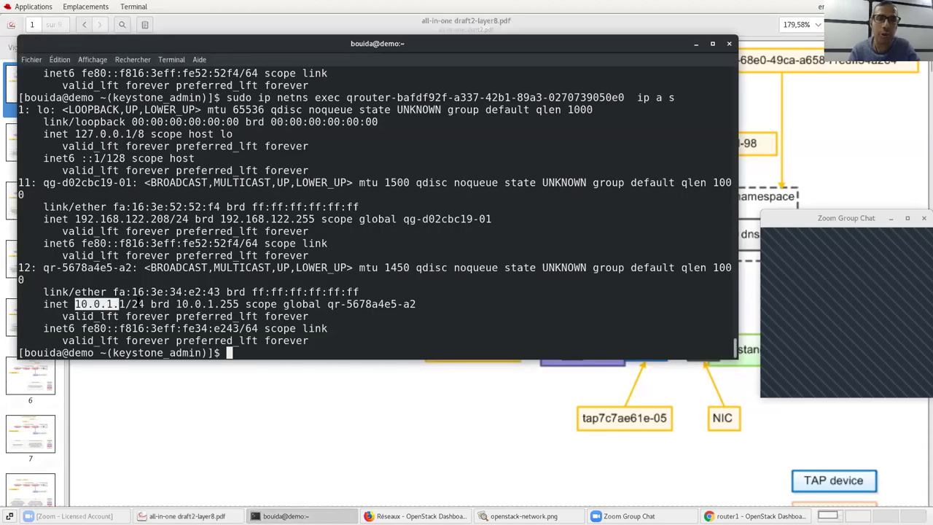
click(217, 294)
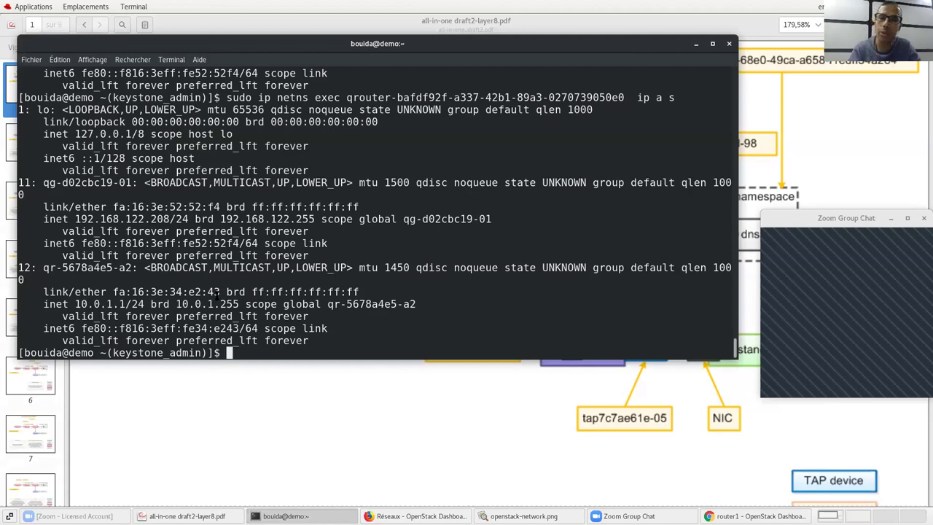
text(ip a s)
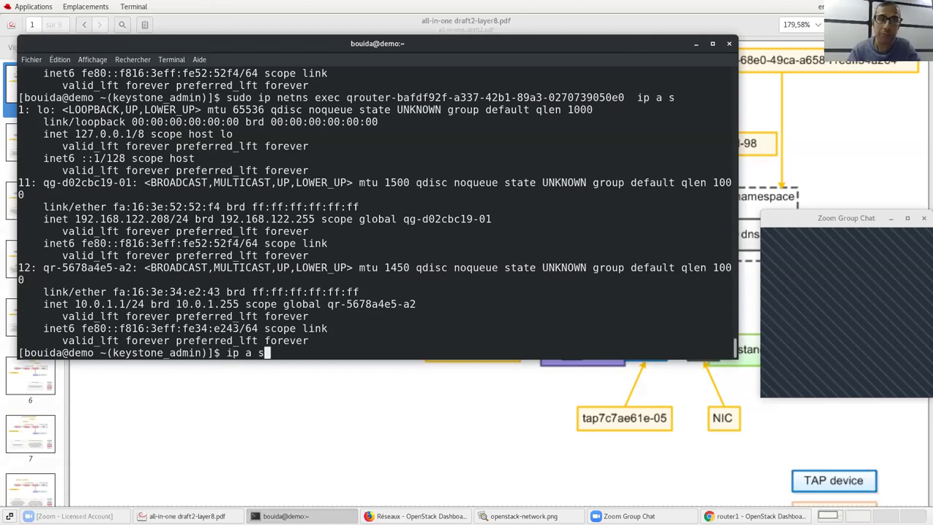
key(Return)
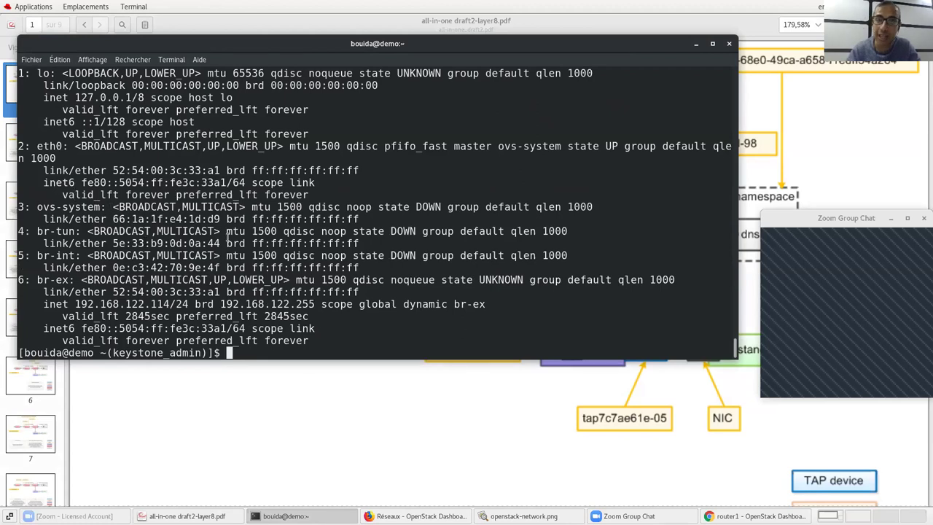
Clear the screen and rerun the 'sudo ip netns exec qrouter-… ip a s' listing.
key(ctrl+l)
key(Up)
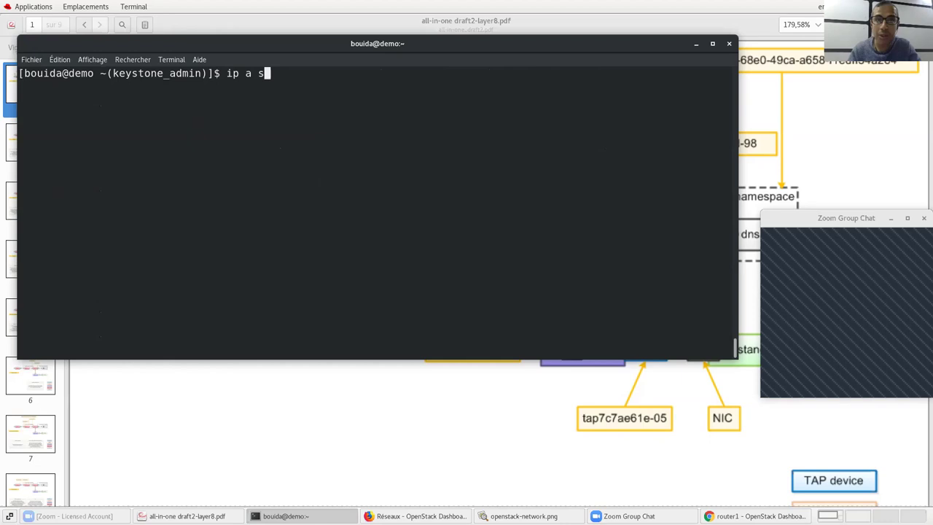
key(Up)
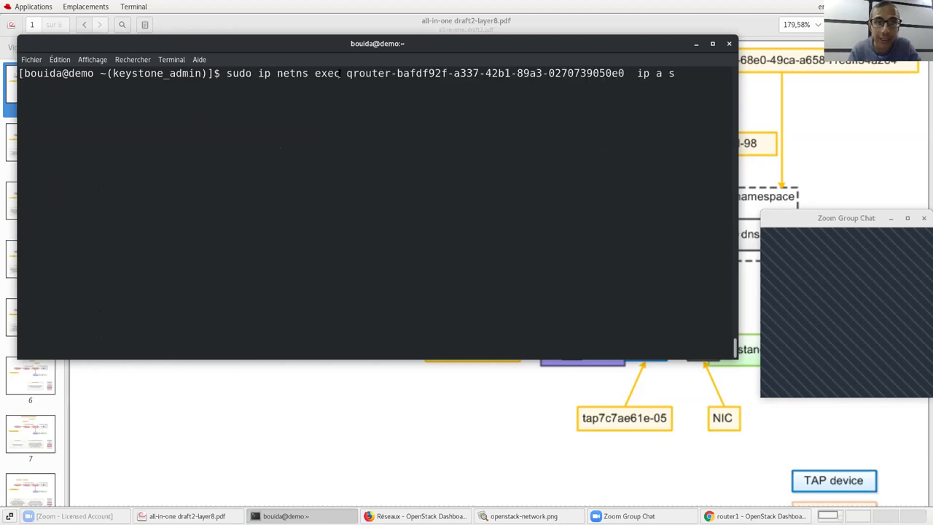
drag(342, 75, 620, 69)
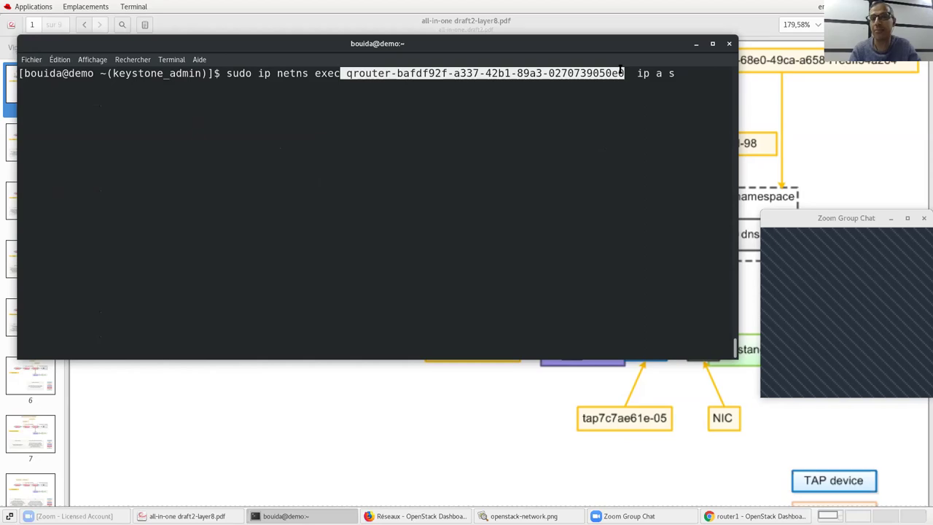
click(625, 71)
drag(627, 71, 467, 73)
scroll(466, 73, up, 5)
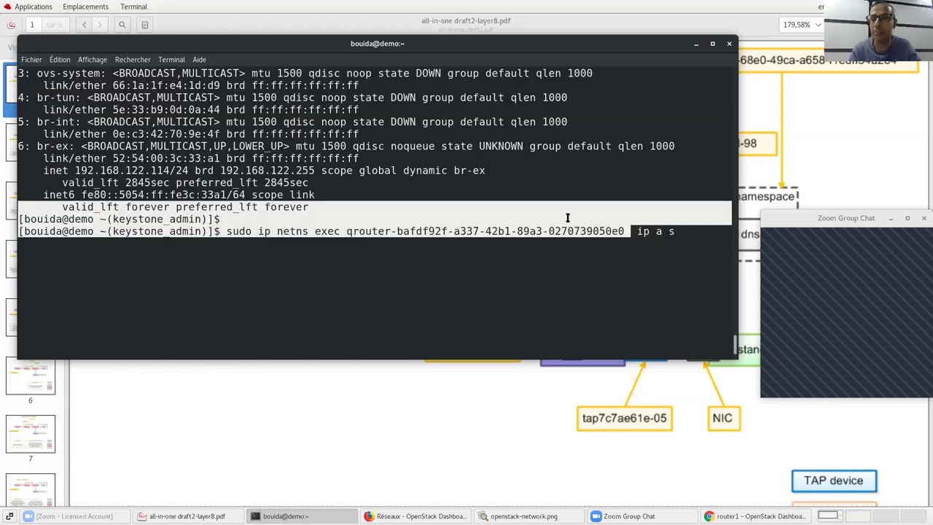
click(607, 229)
key(End)
key(Return)
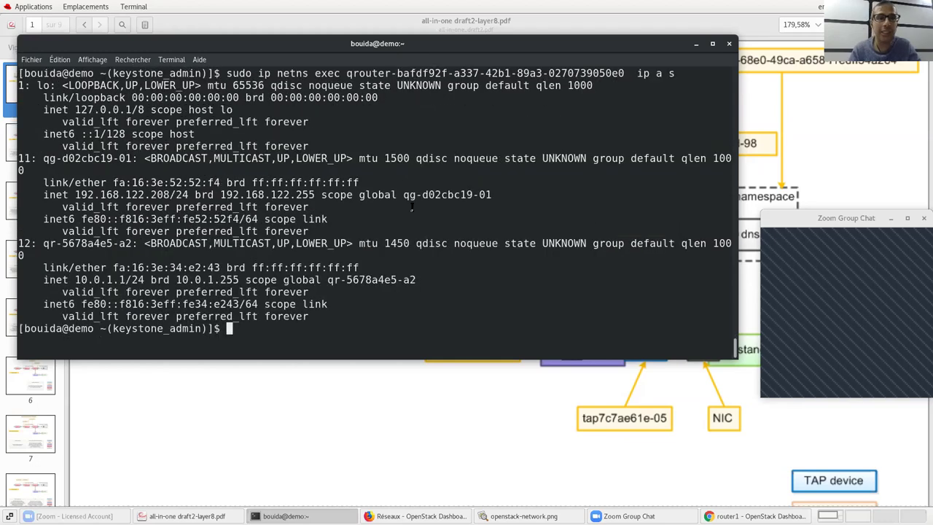
Highlight the qg-d02cbc19-01 gateway and qr 10.0.1.1/24 addresses, then check the network diagram.
drag(43, 158, 131, 158)
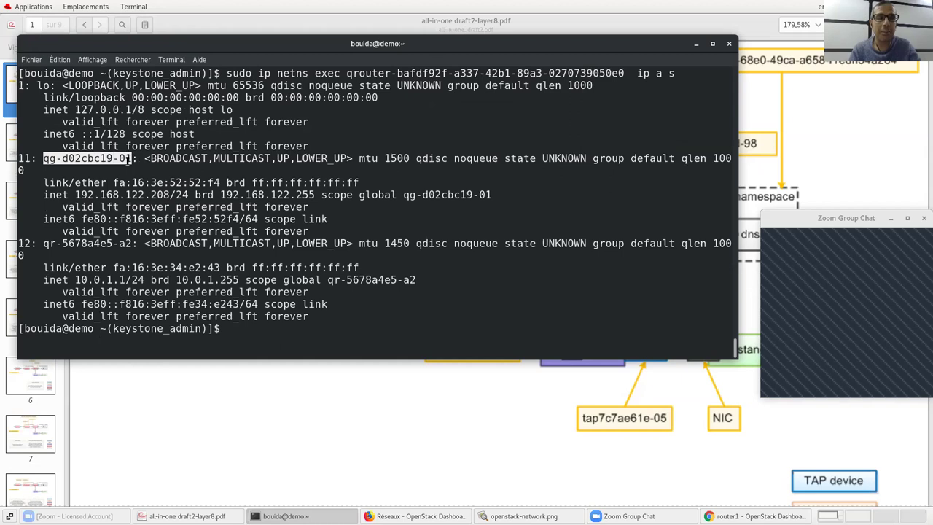
drag(43, 280, 142, 279)
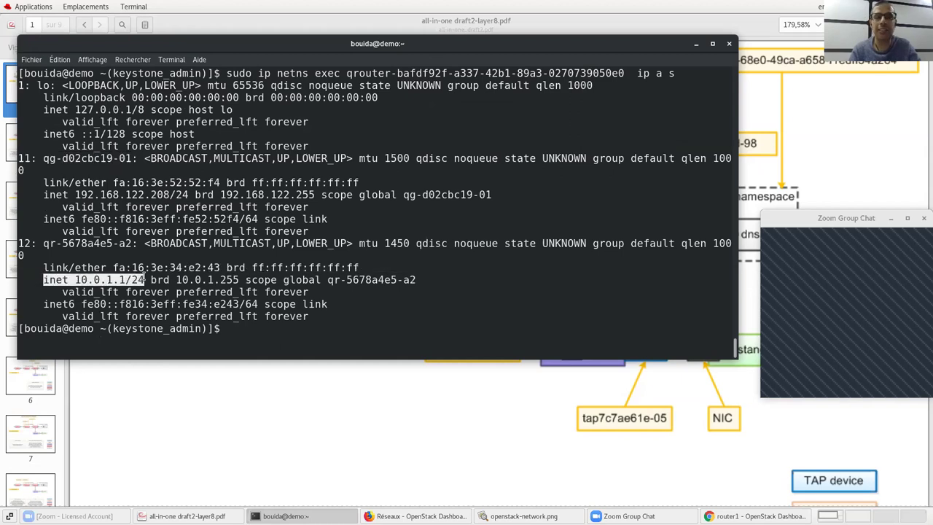
click(327, 375)
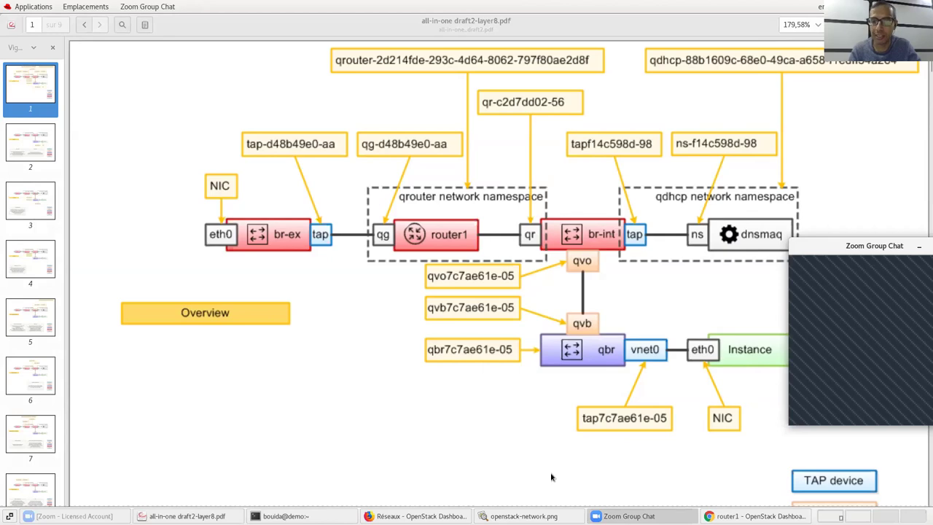
click(285, 516)
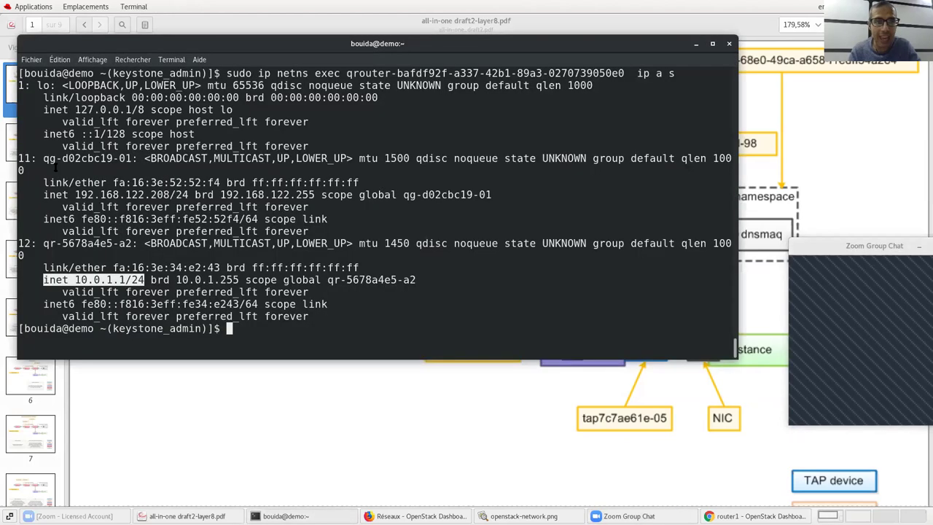
text(ip a)
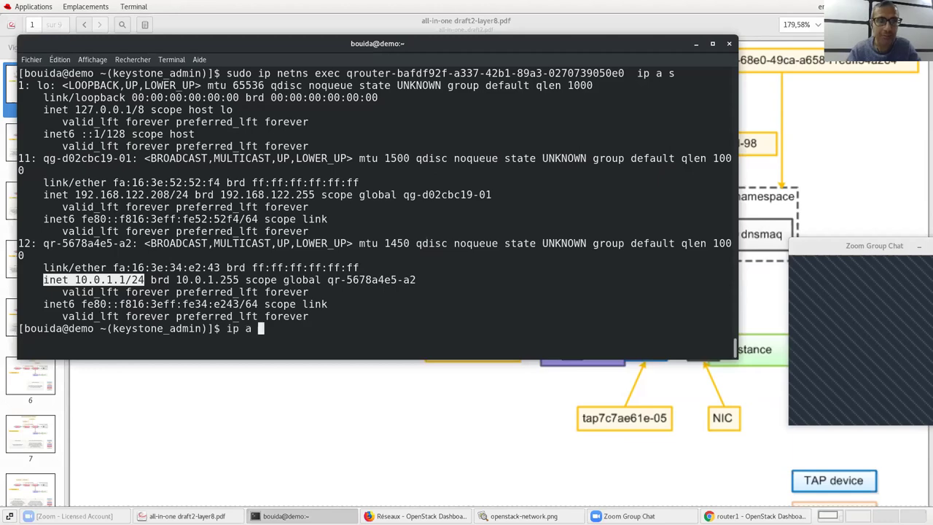
Run 'ip a' on the host and highlight the br-int entry and its DOWN state.
key(Return)
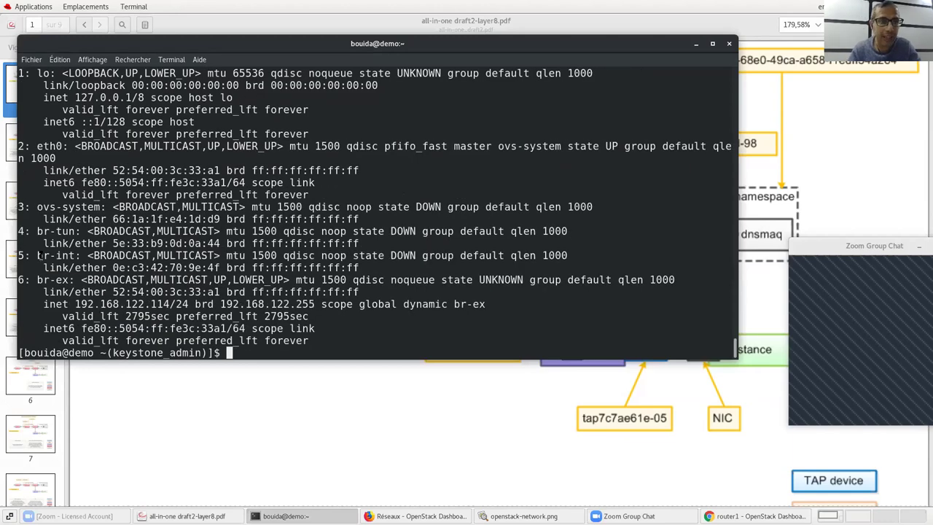
drag(33, 255, 362, 266)
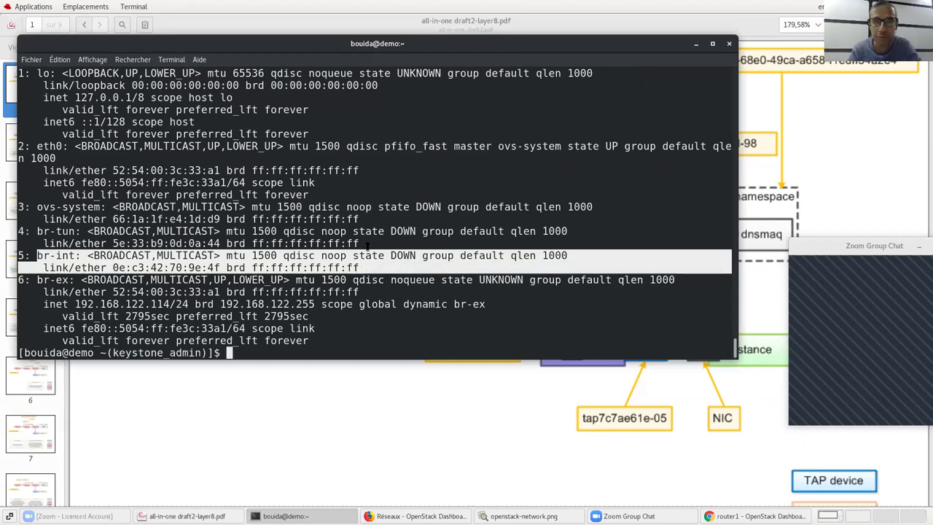
drag(384, 255, 415, 255)
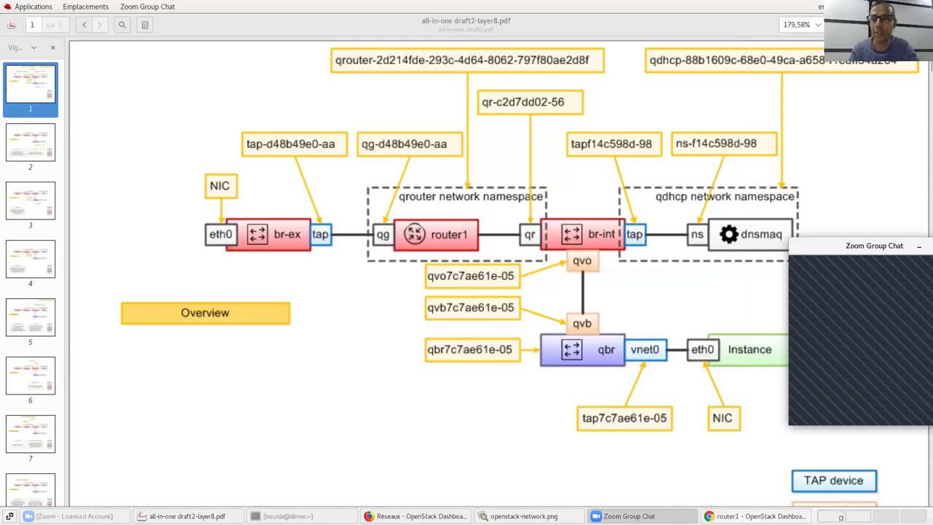
Switch to the 'router1 - OpenStack Dashboard' page in Chrome.
click(756, 516)
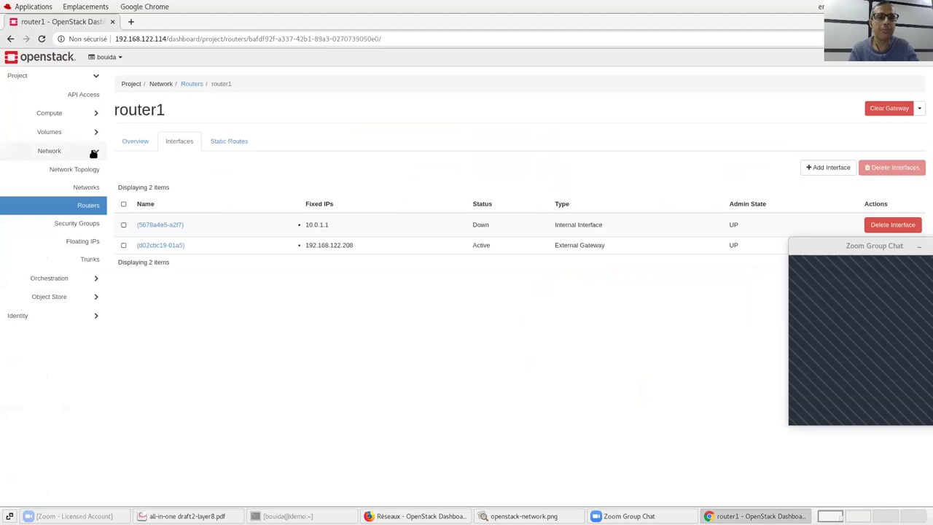
Collapse and re-expand the Network sidebar section, then open Security Groups.
click(94, 153)
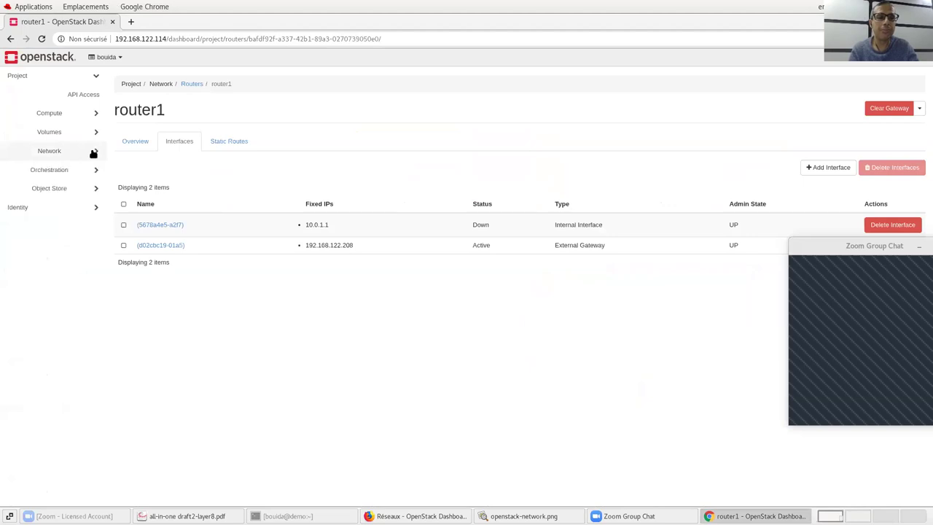
click(93, 153)
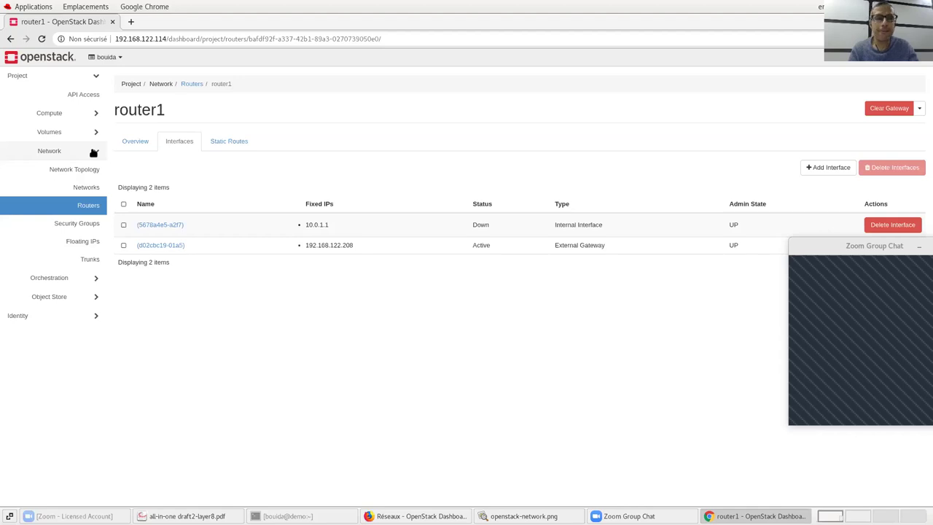
click(85, 223)
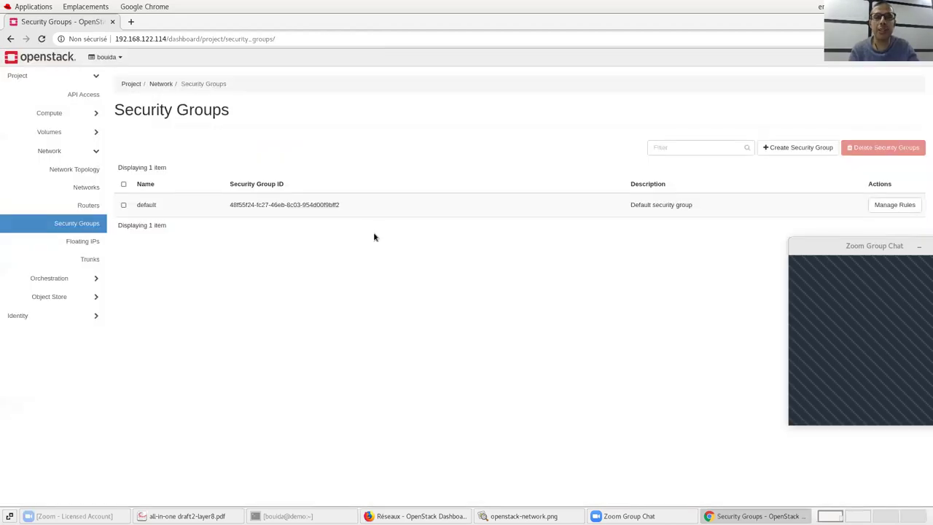
Create a security group named demo-sg.
click(799, 148)
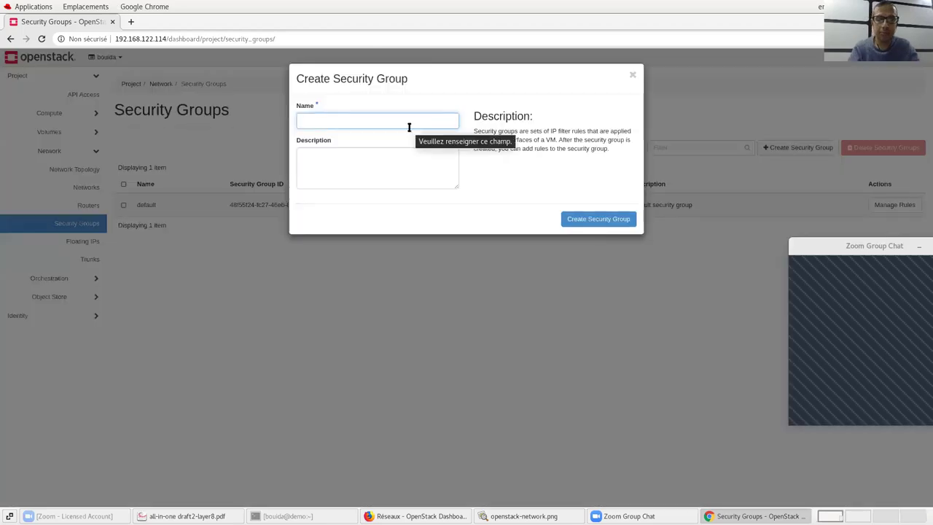
text(demo-sg)
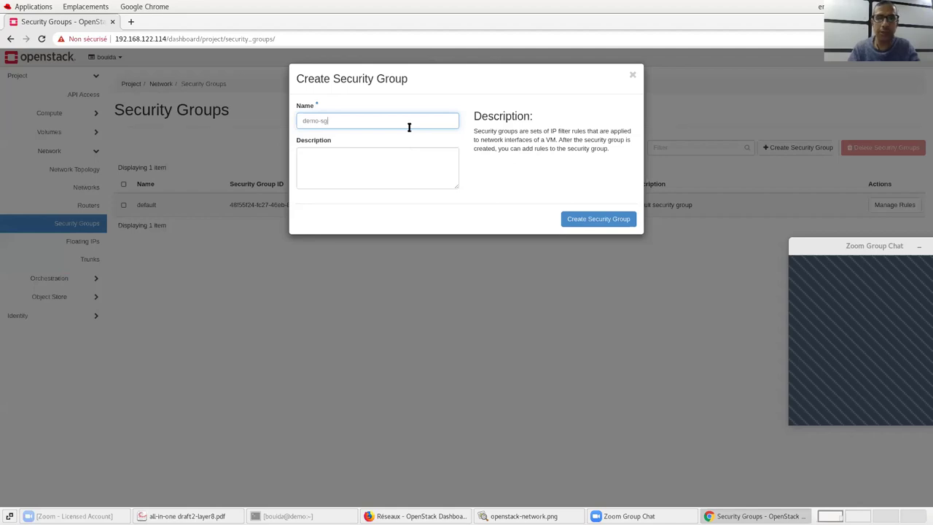
click(575, 220)
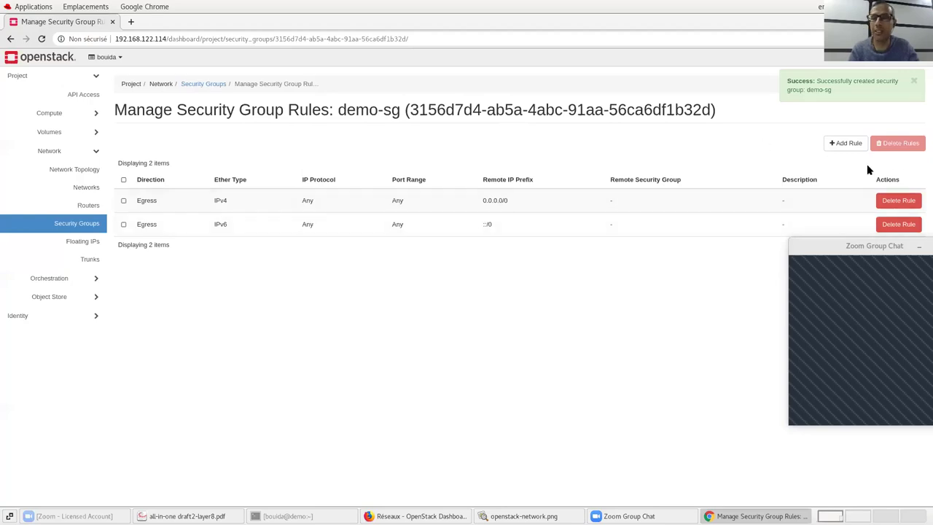
Add an ALL ICMP ingress rule from 0.0.0.0/0 to demo-sg.
click(846, 143)
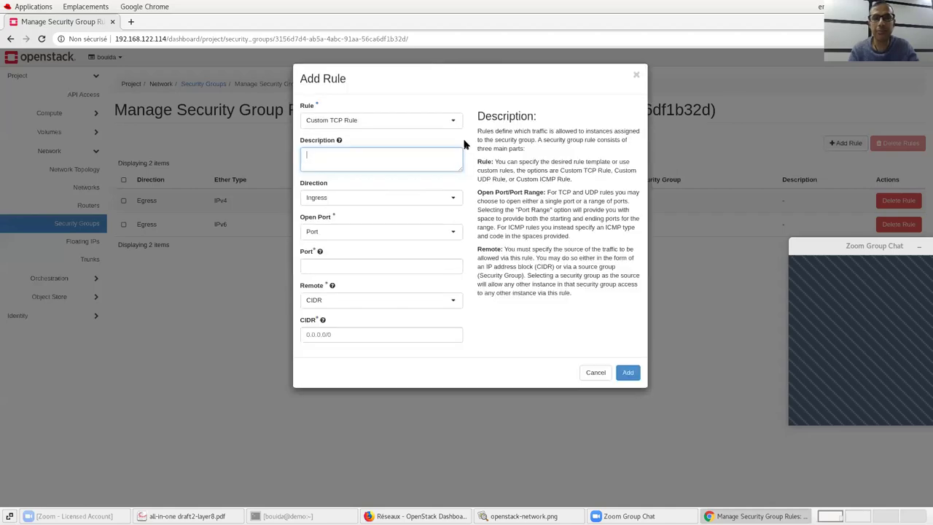
click(423, 124)
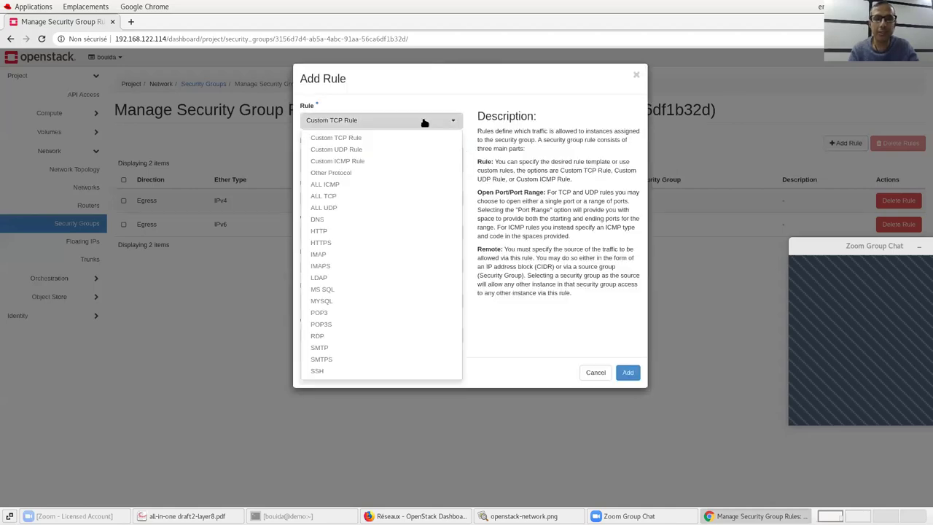
click(342, 184)
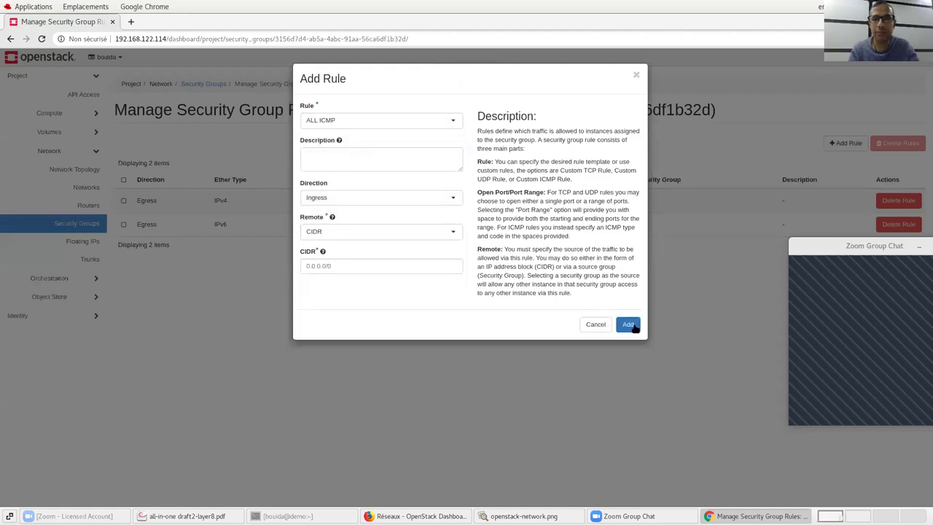
click(631, 326)
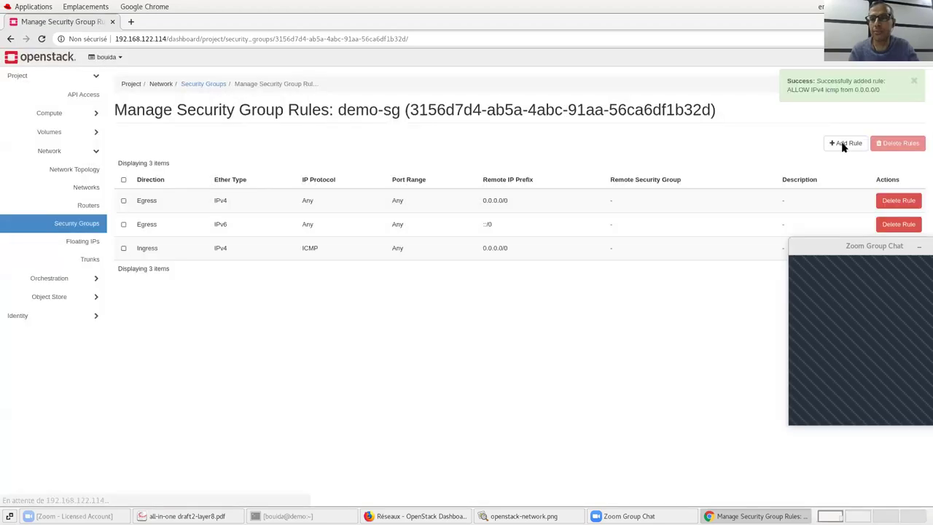
Add an SSH ingress rule from 0.0.0.0/0 to demo-sg.
click(845, 143)
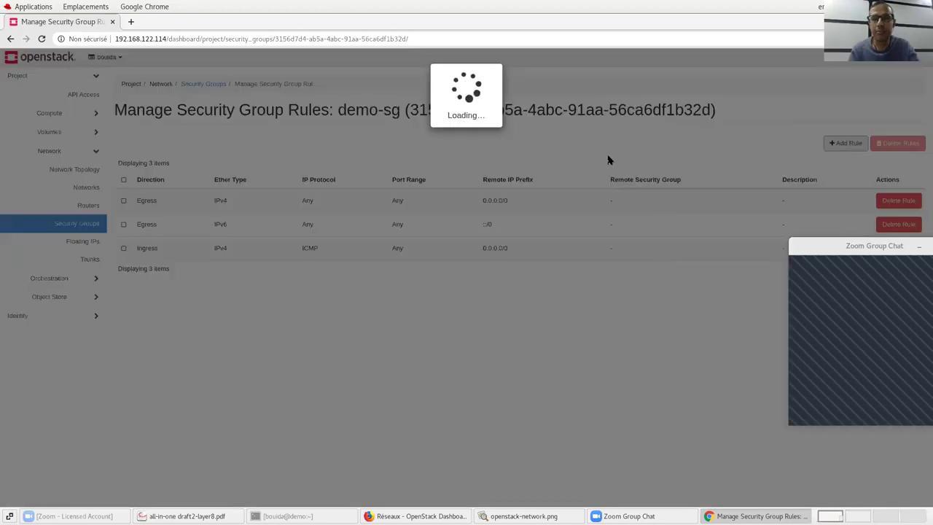
click(429, 119)
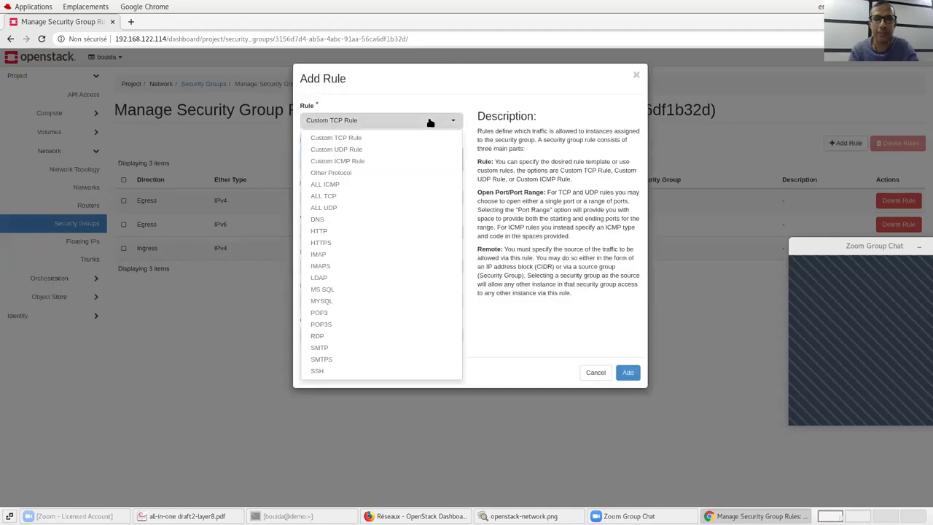
click(317, 371)
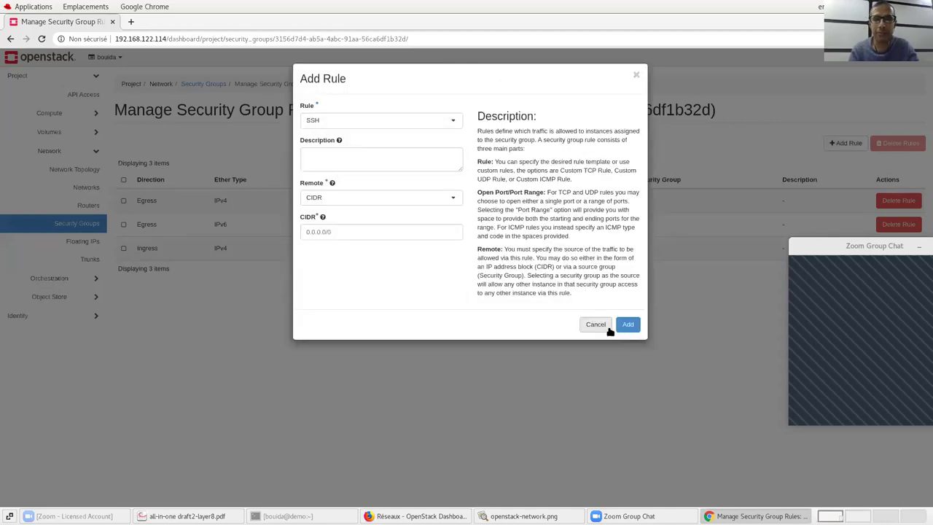
click(622, 327)
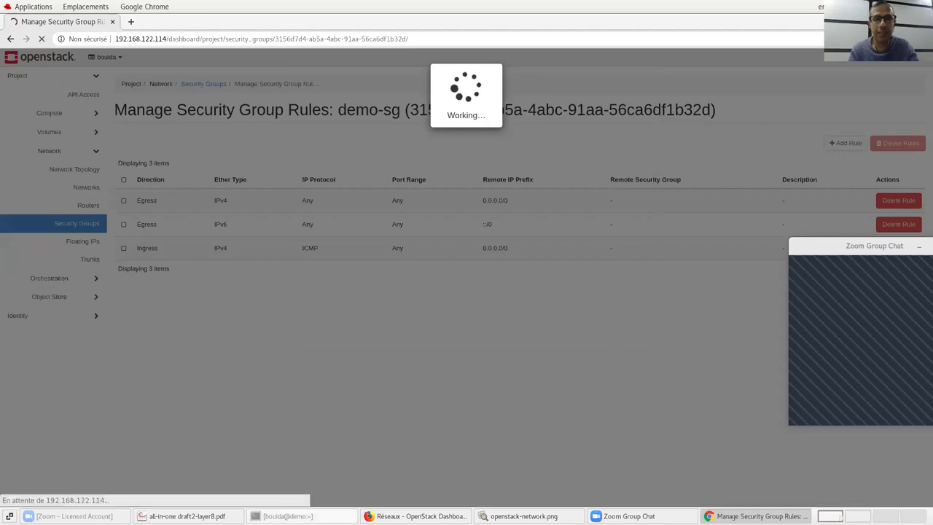
Run 'ip a' in the terminal, minimize it, and refresh the Floating IPs page.
key(alt+Tab)
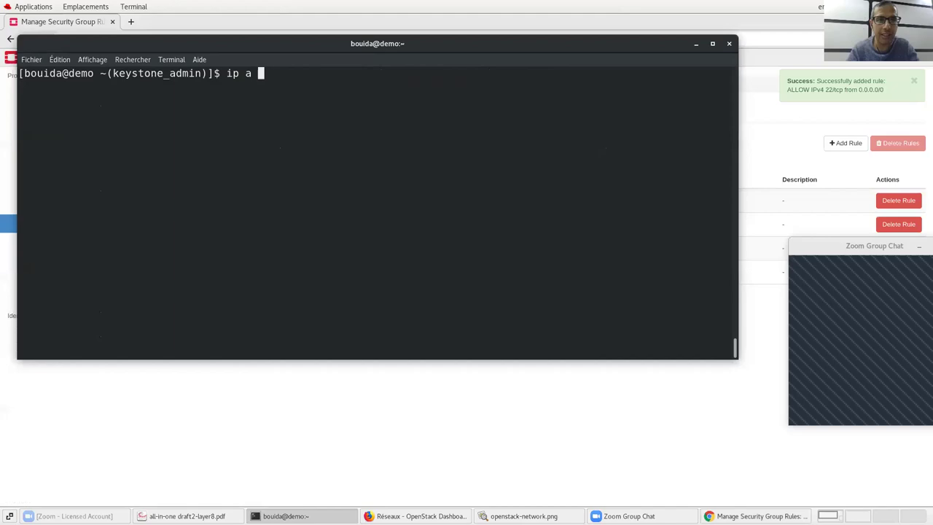
key(Return)
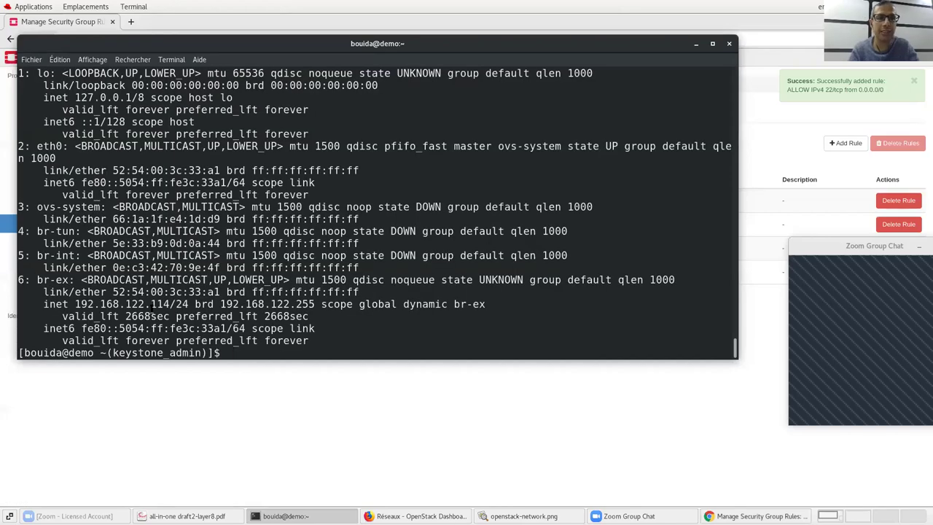
click(257, 516)
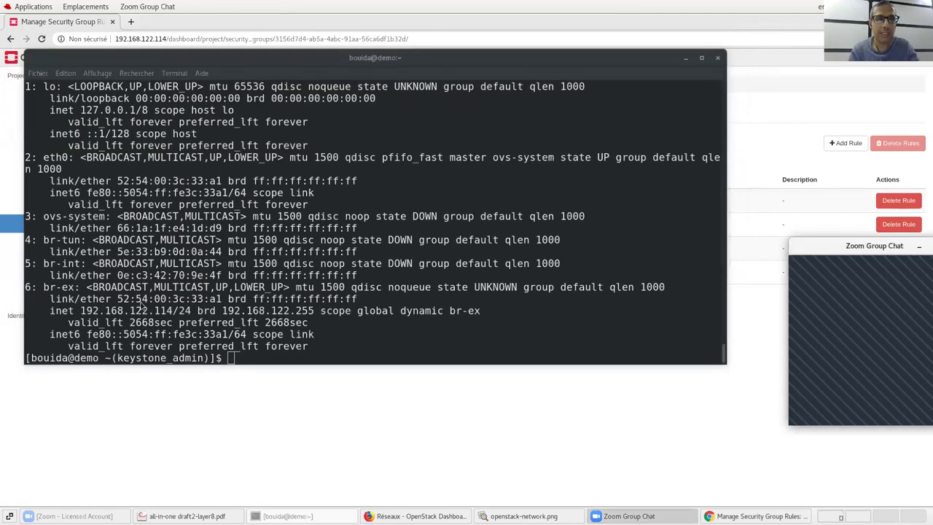
key(F5)
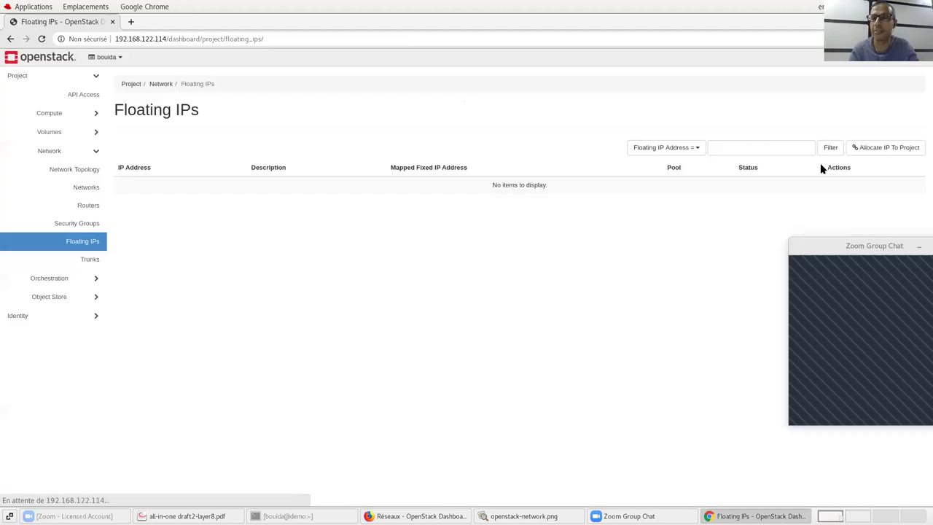
Allocate a floating IP to the project from the provider pool.
click(861, 149)
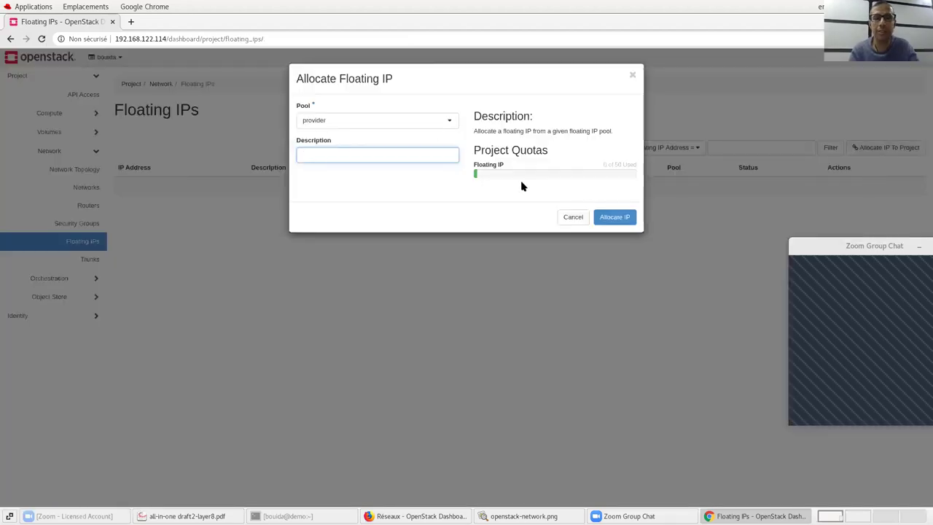
click(609, 217)
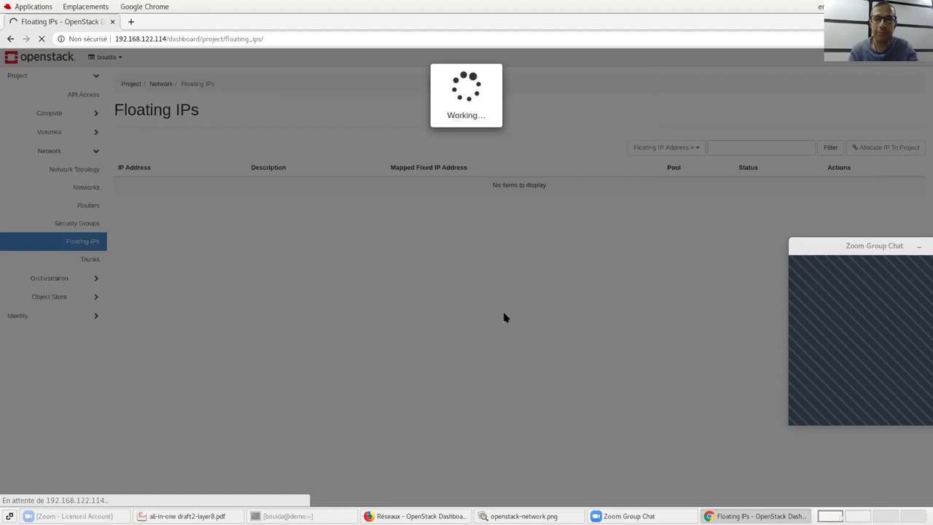
click(284, 515)
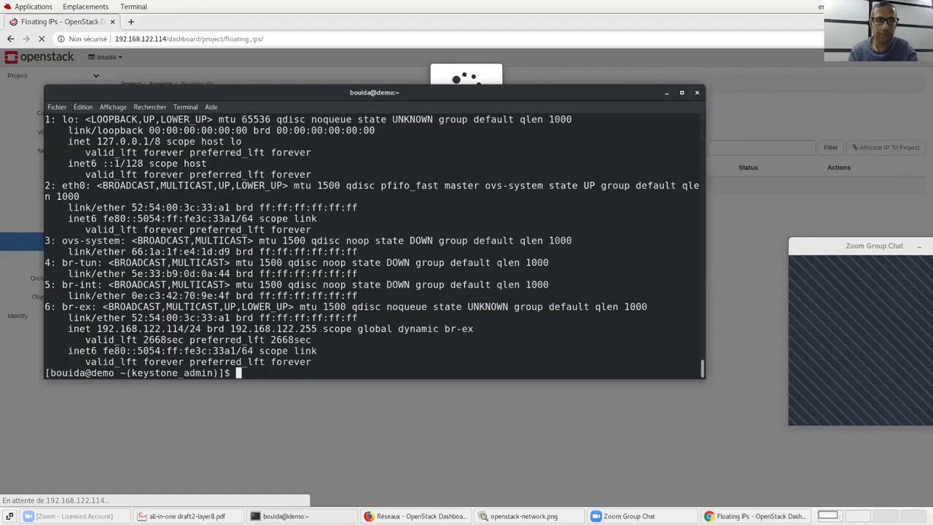
Enlarge the terminal font, re-run 'ip a', and minimize the terminal to reveal 192.168.122.209.
key(ctrl+plus)
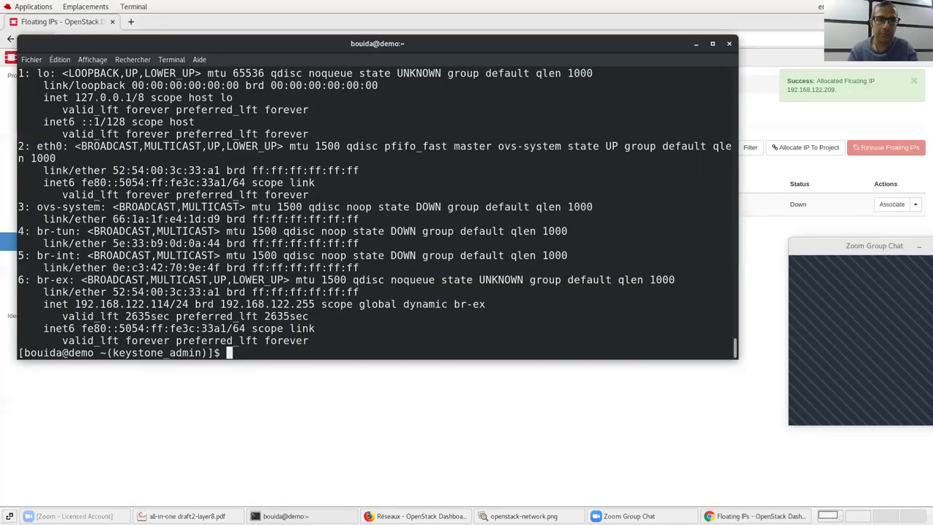
key(Up)
key(Return)
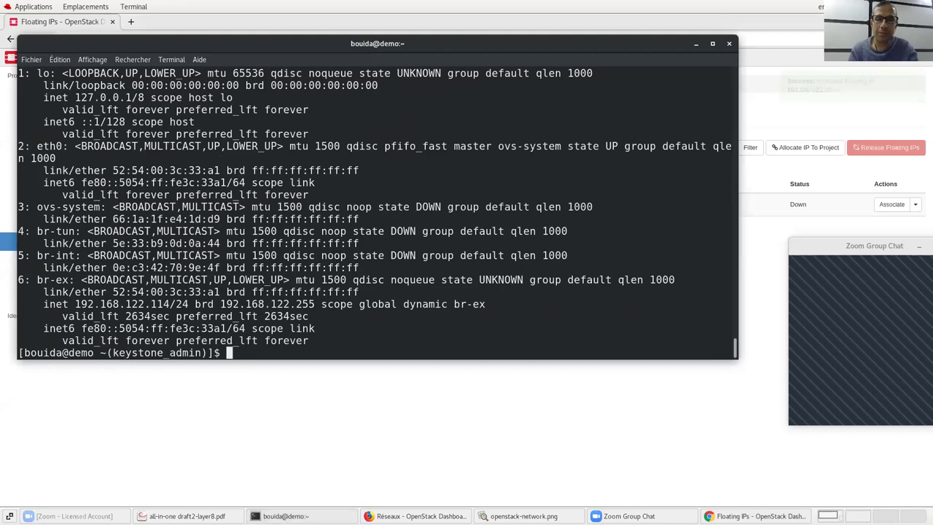
key(super+h)
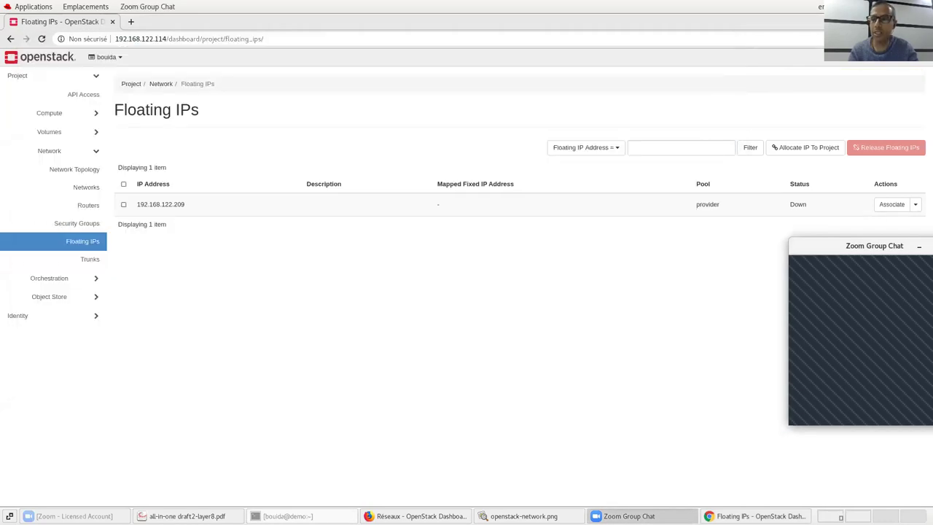
key(alt+Tab)
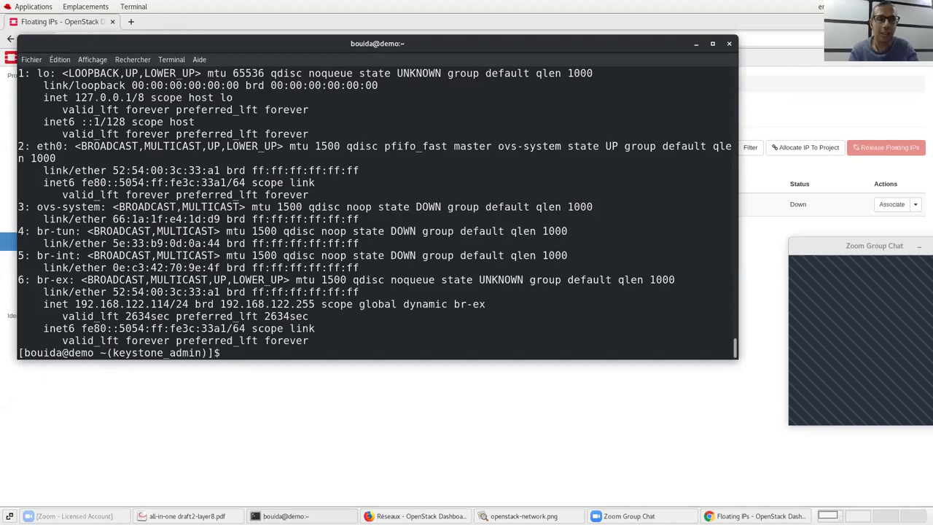
key(super+h)
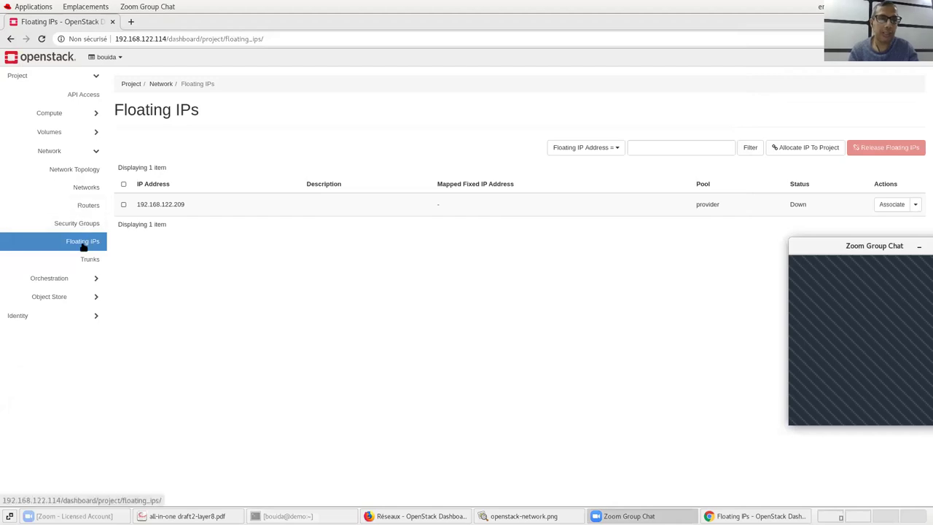
Rearrange the sidebar sections and open Compute > Images.
click(92, 152)
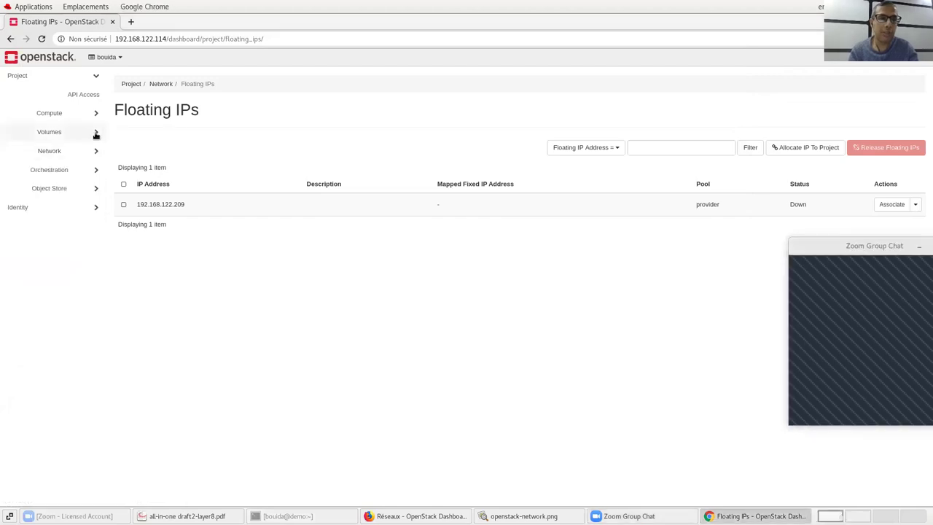
click(95, 135)
click(96, 134)
click(93, 116)
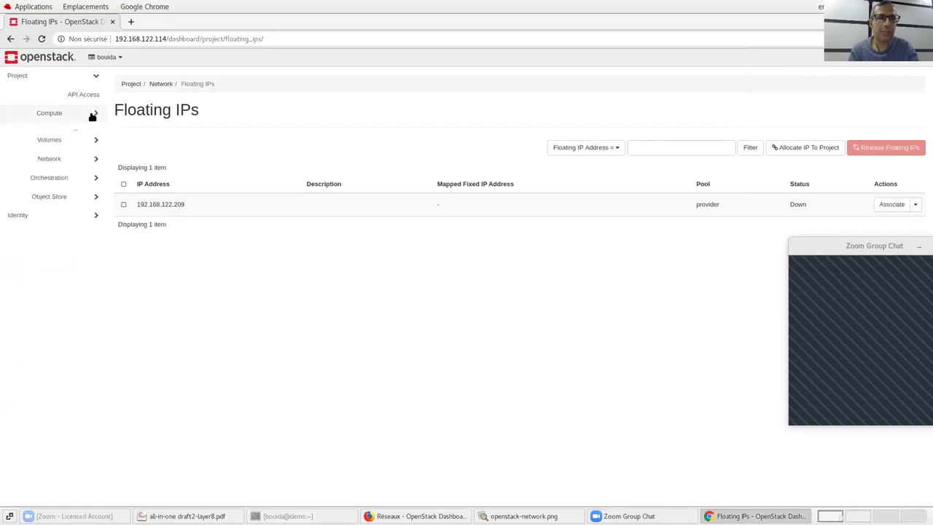
click(83, 172)
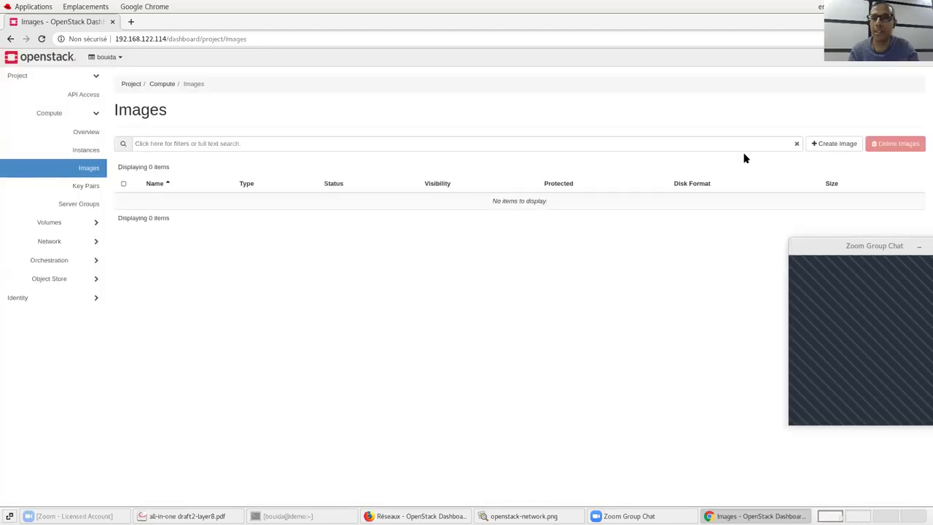
Start a new image named cirros using cirros-disk.img from the Desktop folder.
click(828, 146)
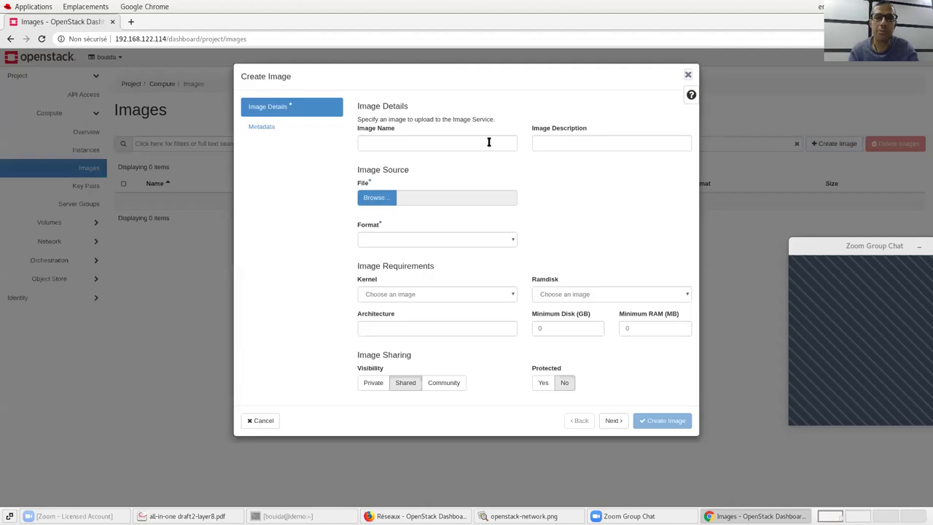
click(424, 143)
text(c)
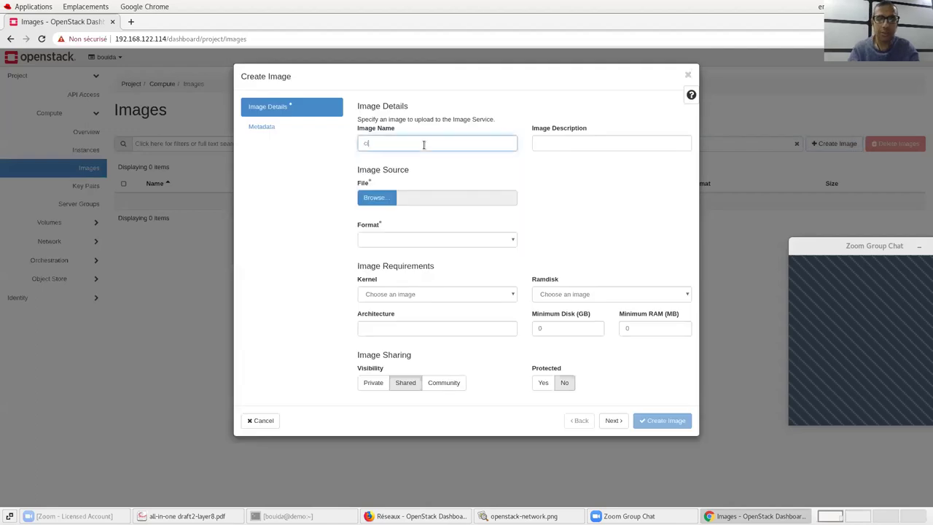
text(irros)
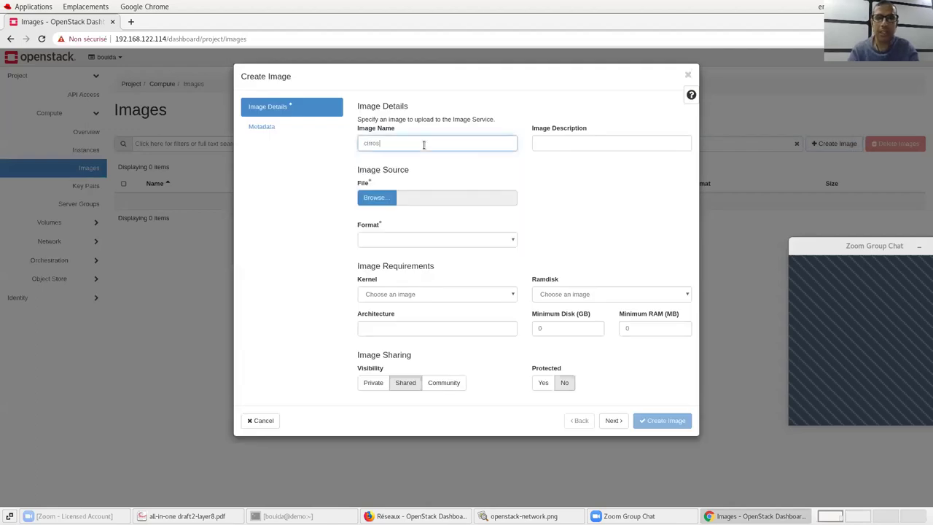
click(372, 198)
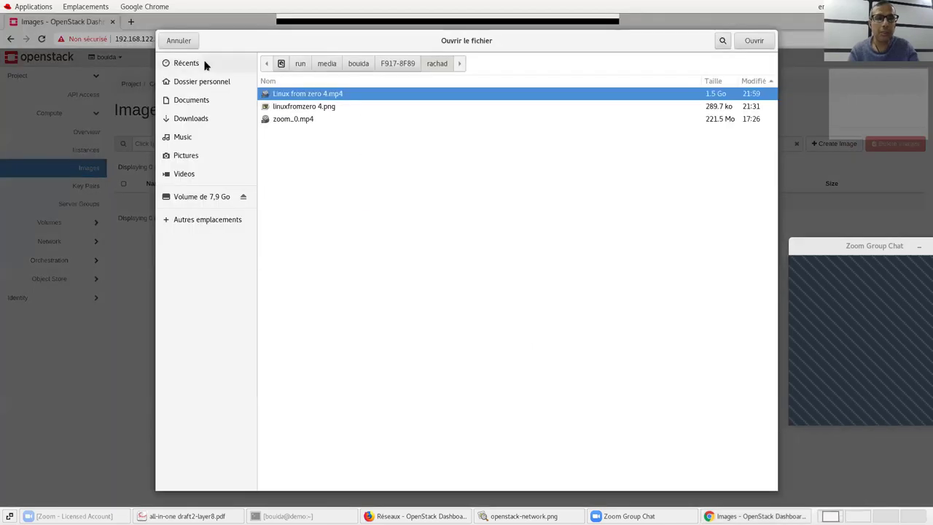
click(191, 83)
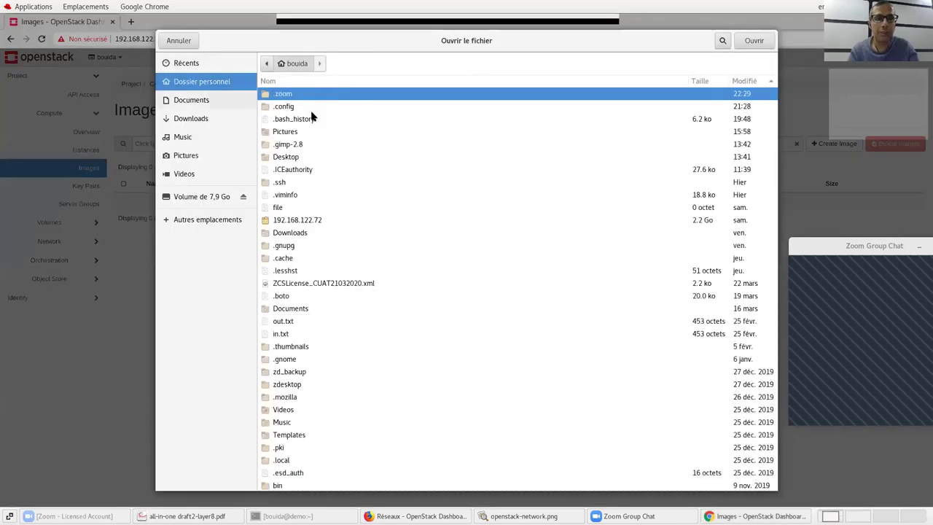
double_click(277, 159)
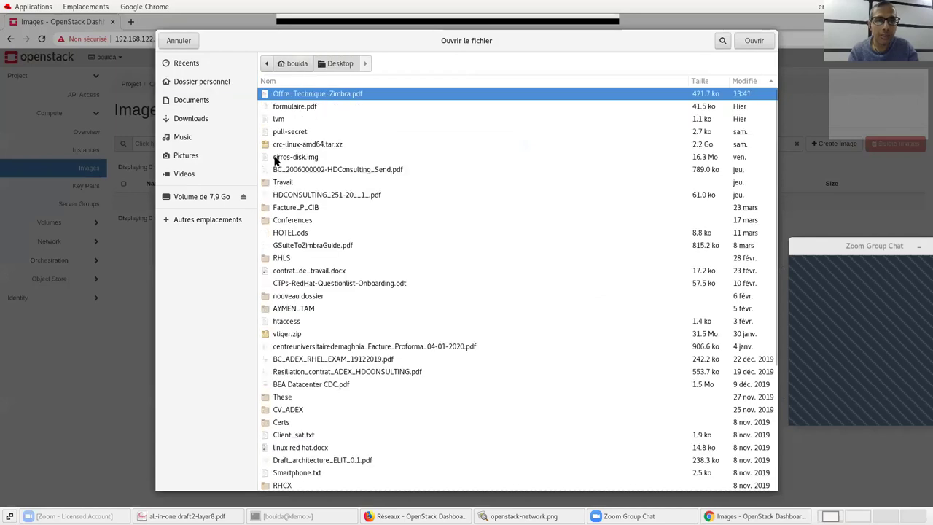
click(295, 161)
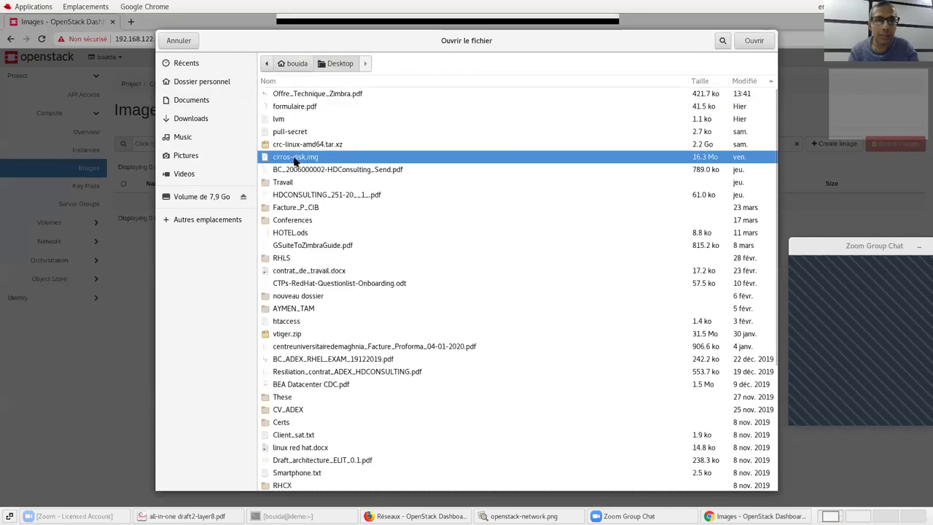
click(751, 41)
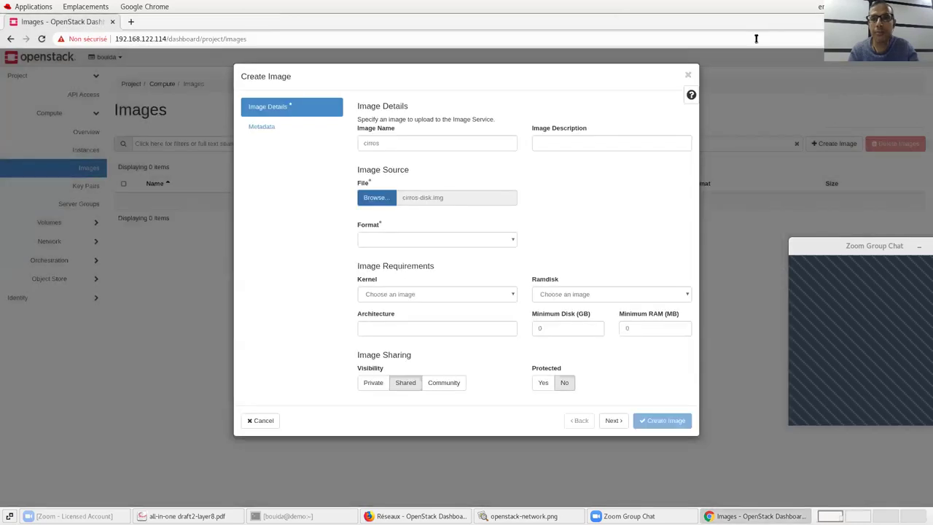
Set the format to QCOW2 - QEMU Emulator and create the image.
click(500, 241)
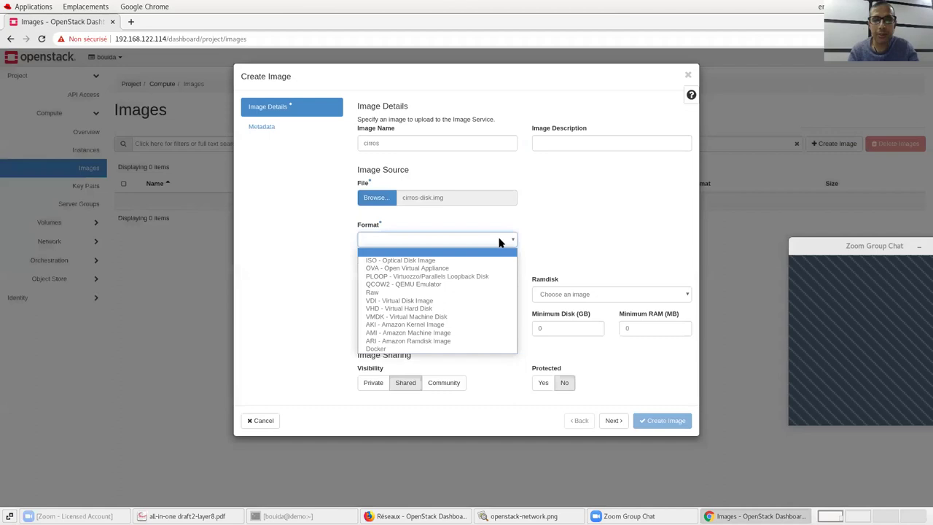
click(435, 286)
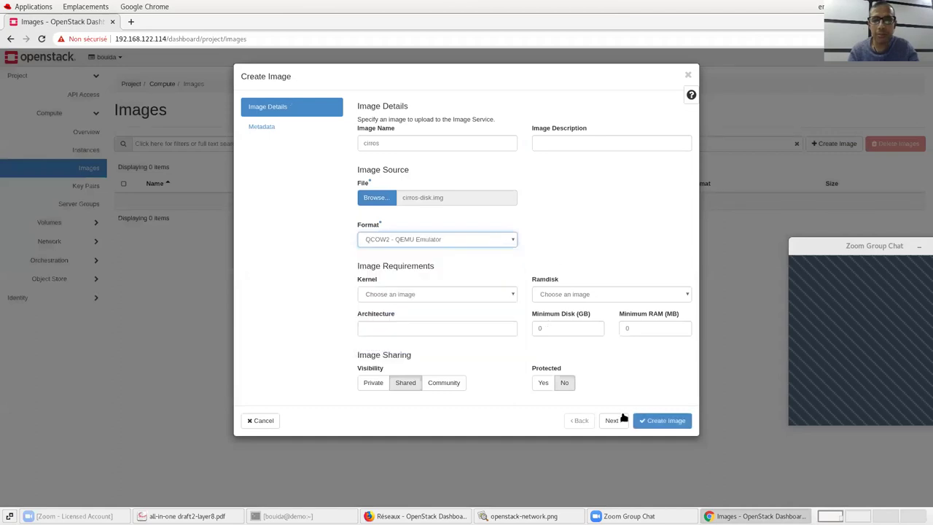
click(661, 421)
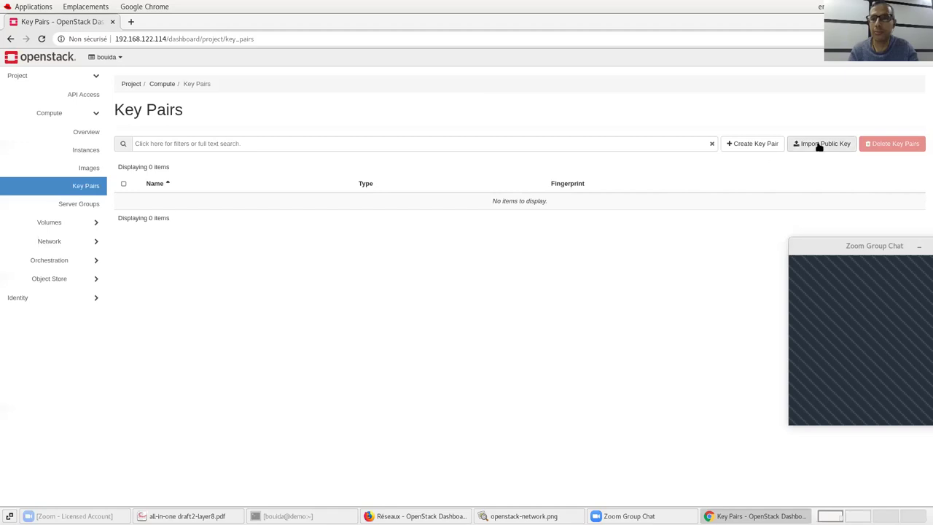
Create an SSH Key type key pair named key-demo, downloading key-demo.pem.
click(749, 144)
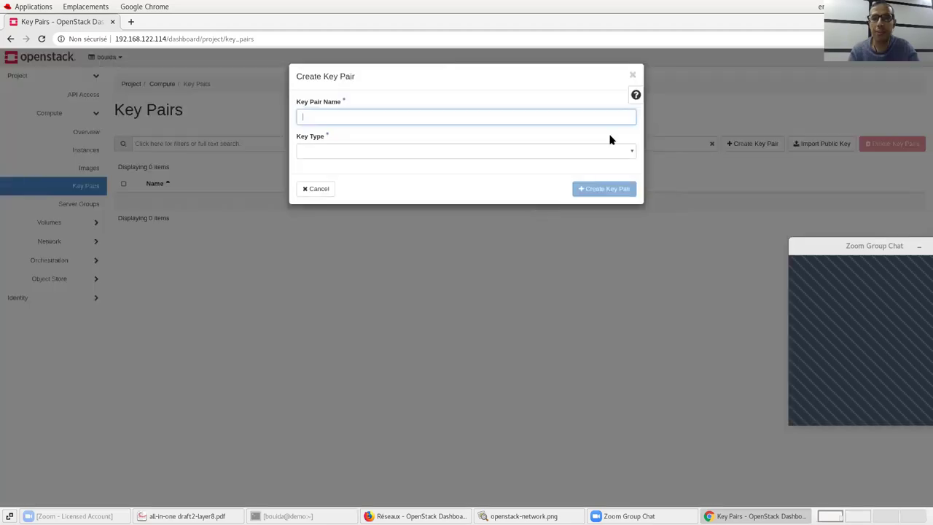
click(633, 152)
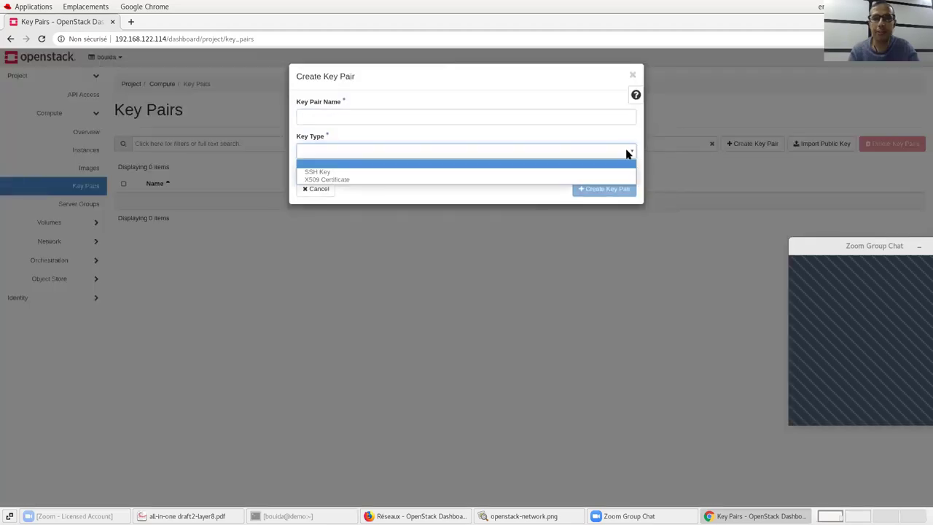
click(496, 172)
click(485, 117)
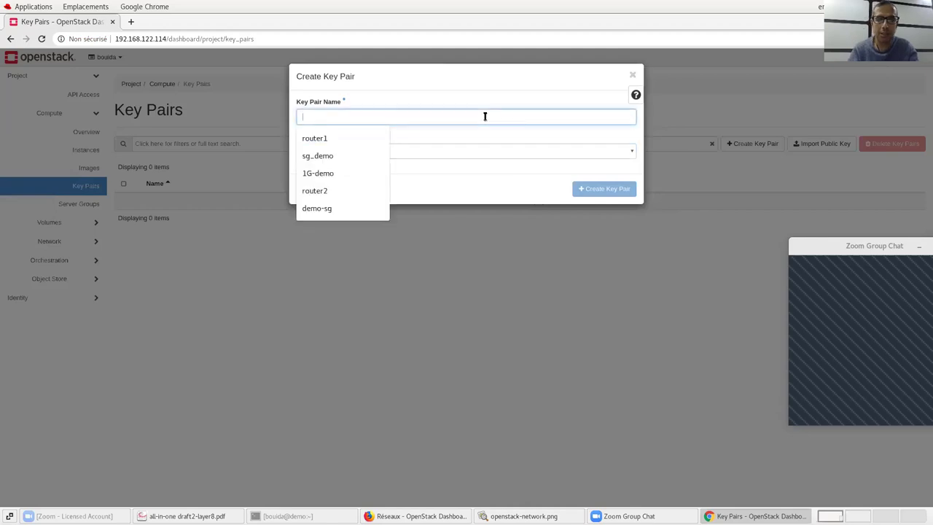
text(key-demo)
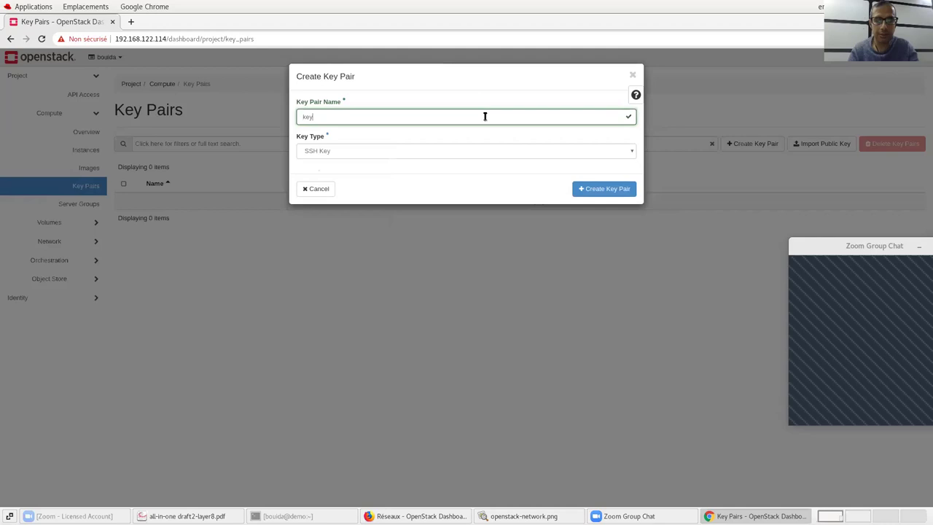
click(589, 191)
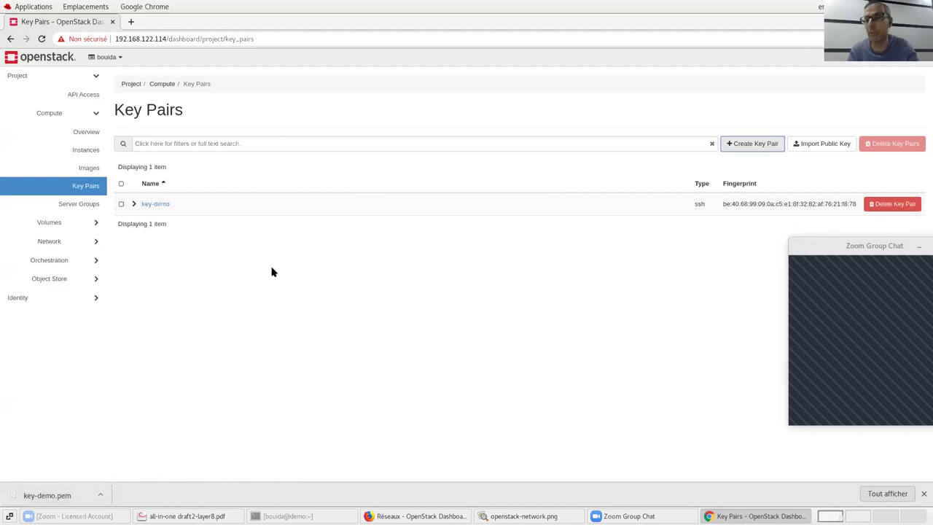
click(78, 151)
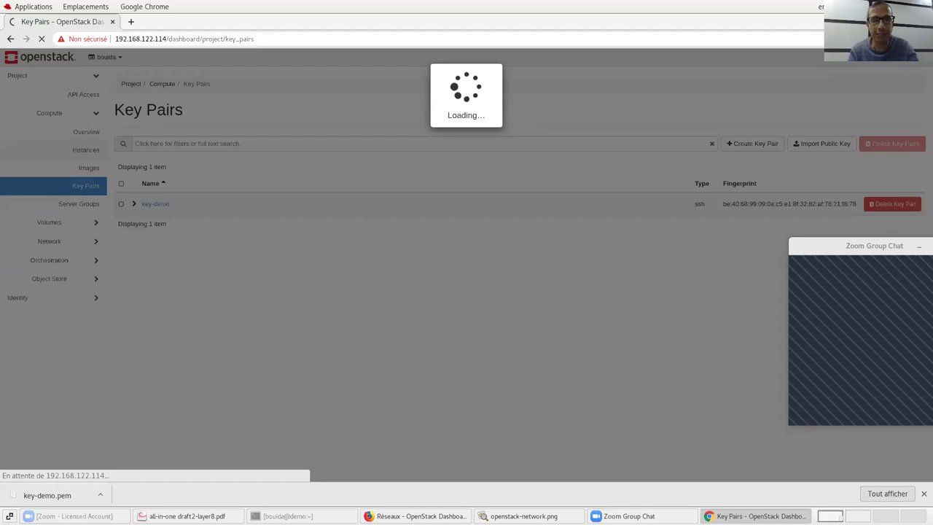
click(187, 516)
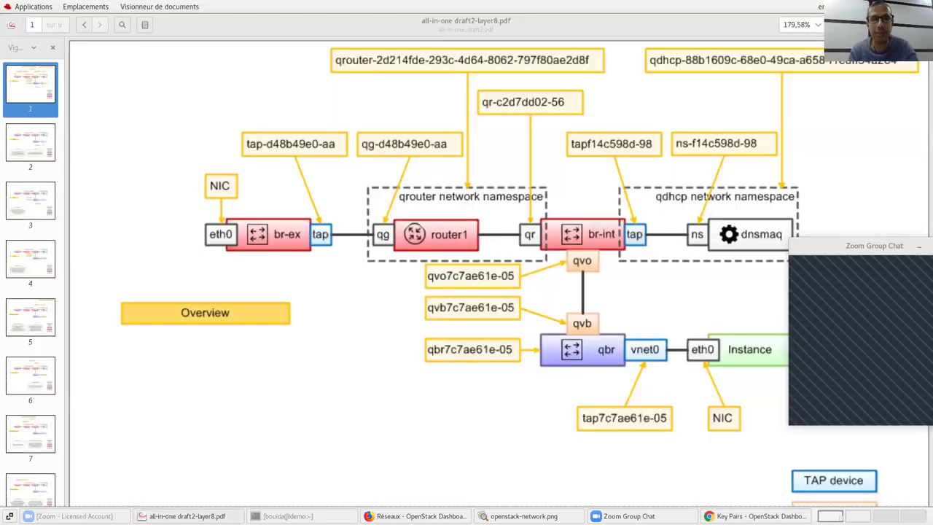
Look over the all-in-one draft2-layer8.pdf network diagram, then return to the dashboard.
click(602, 305)
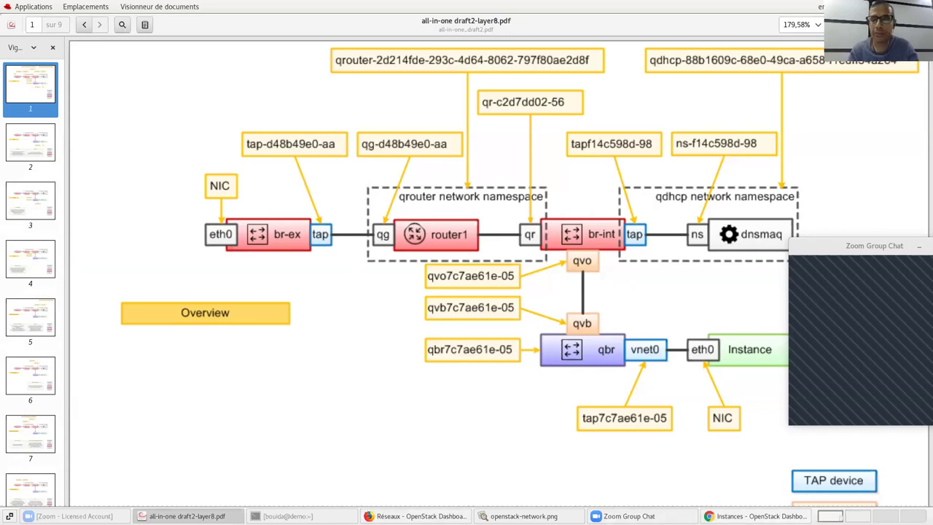
key(alt+Tab)
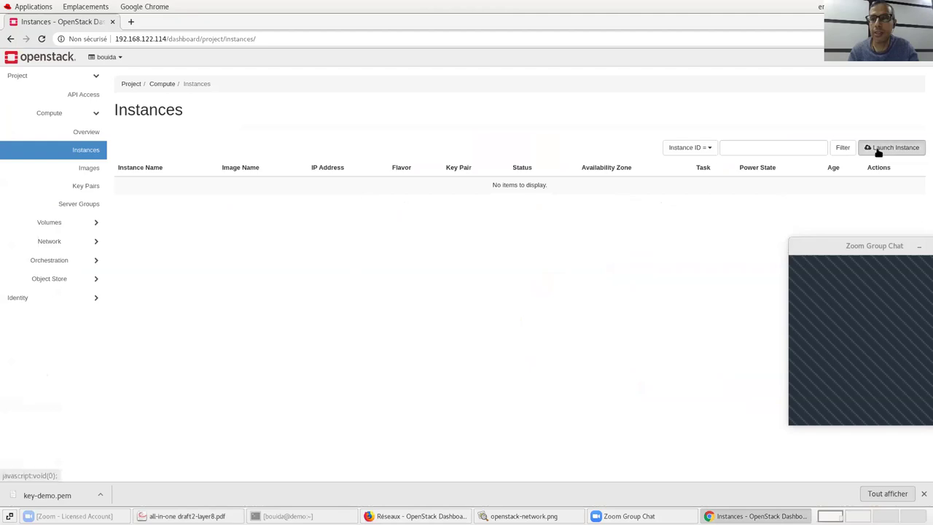
Start launching a new instance named 'cinros-demo'.
click(878, 149)
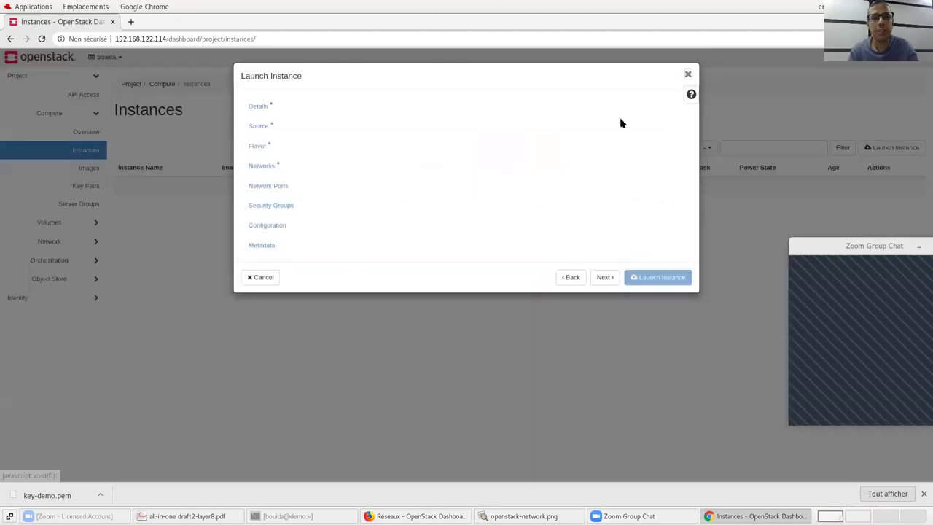
click(387, 138)
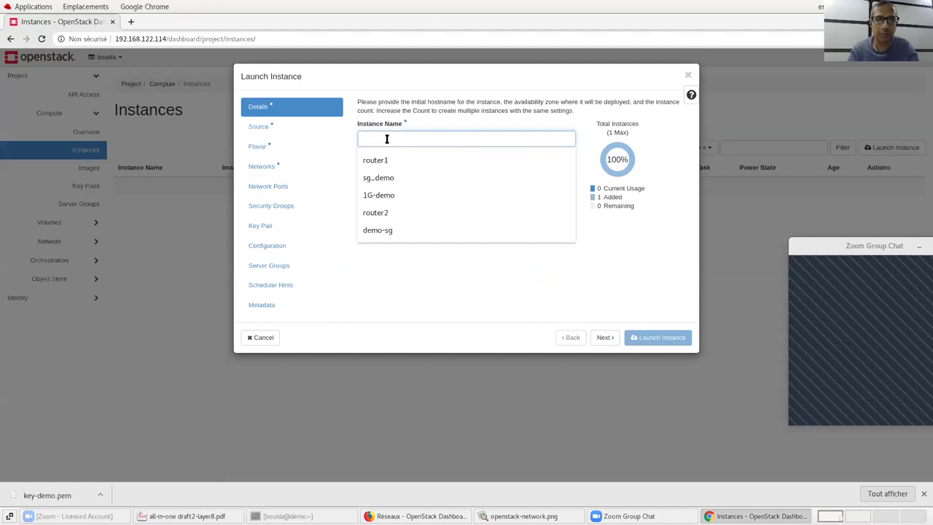
text(c)
text(in)
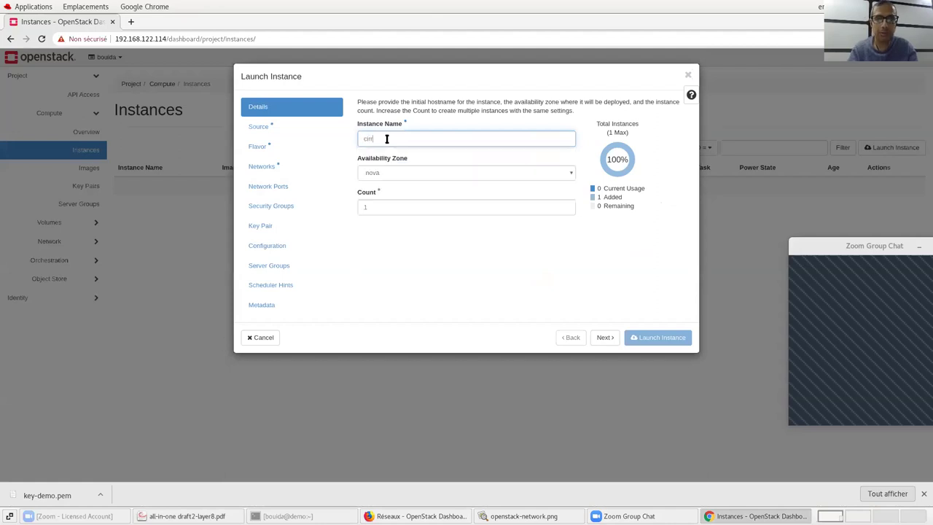
text(ros-demo)
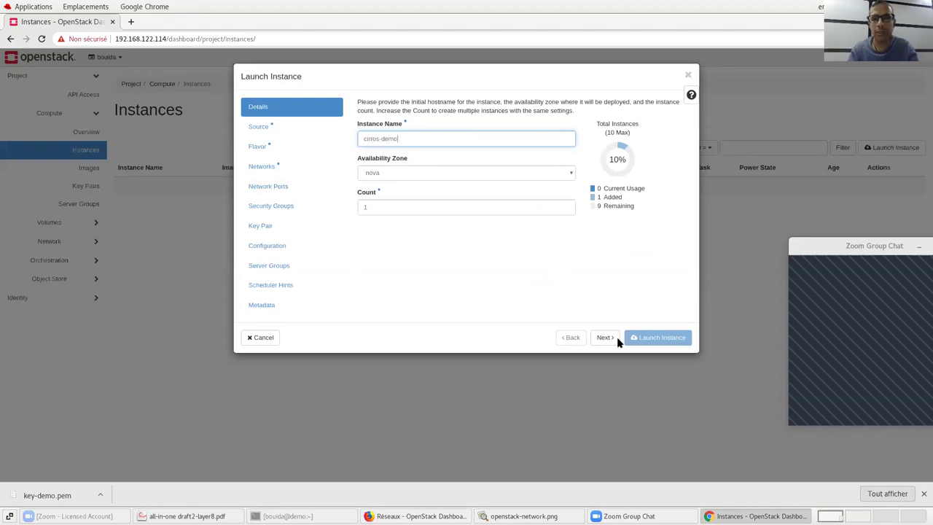
click(604, 337)
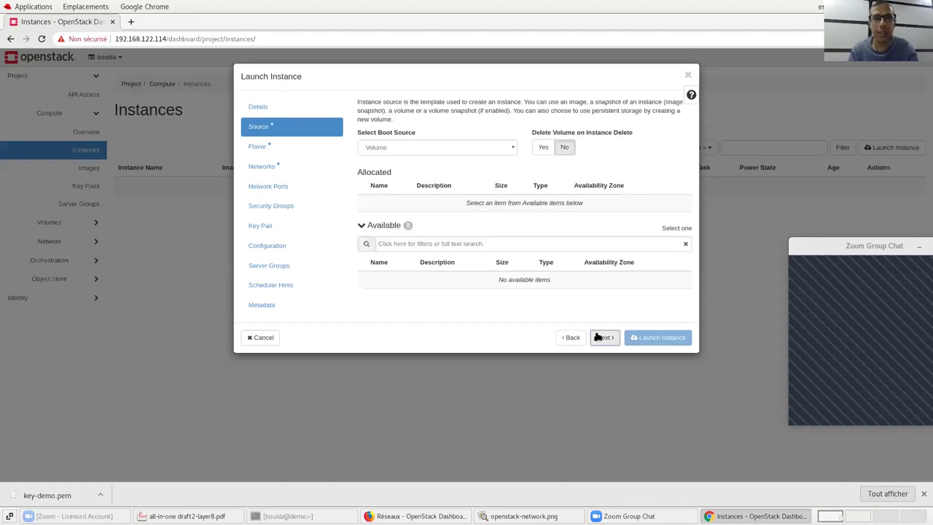
Keep Volume as boot source, allocate flavor m1.tiny and attach the private network.
click(505, 149)
click(504, 146)
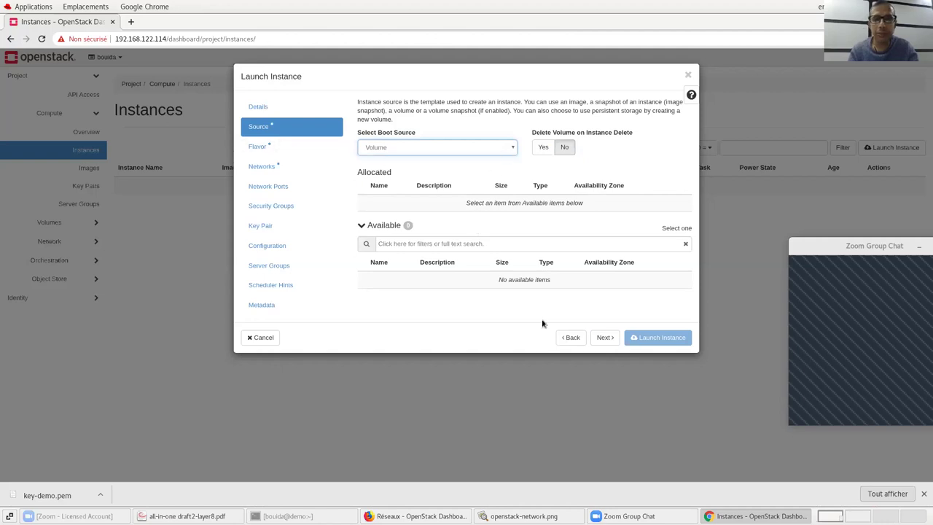
click(605, 337)
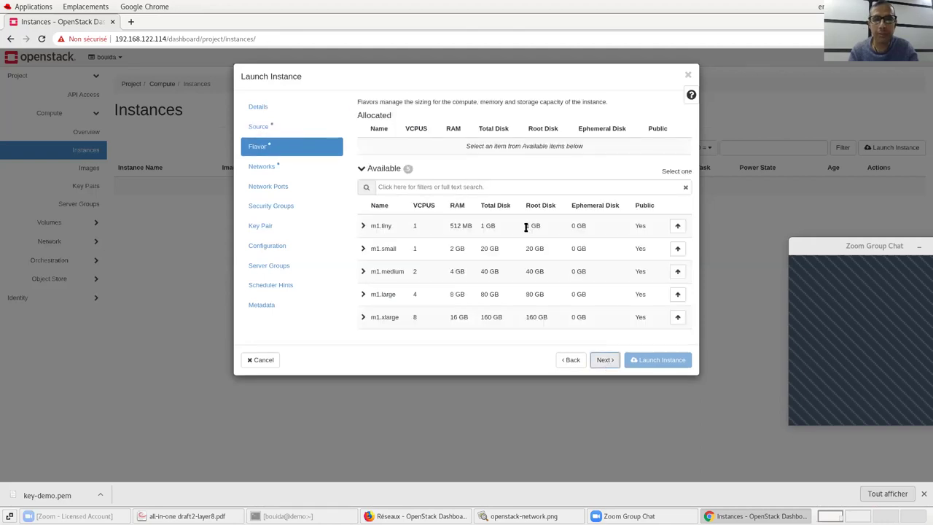
click(676, 225)
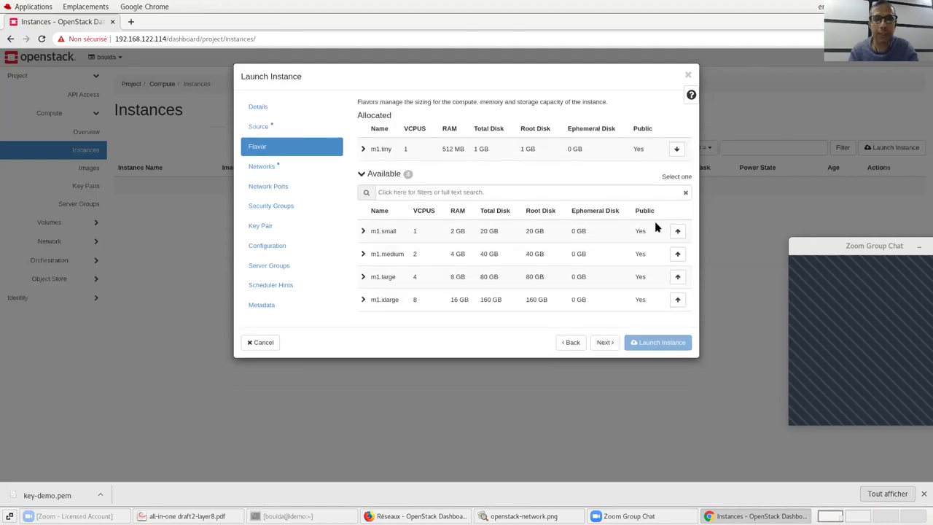
click(265, 166)
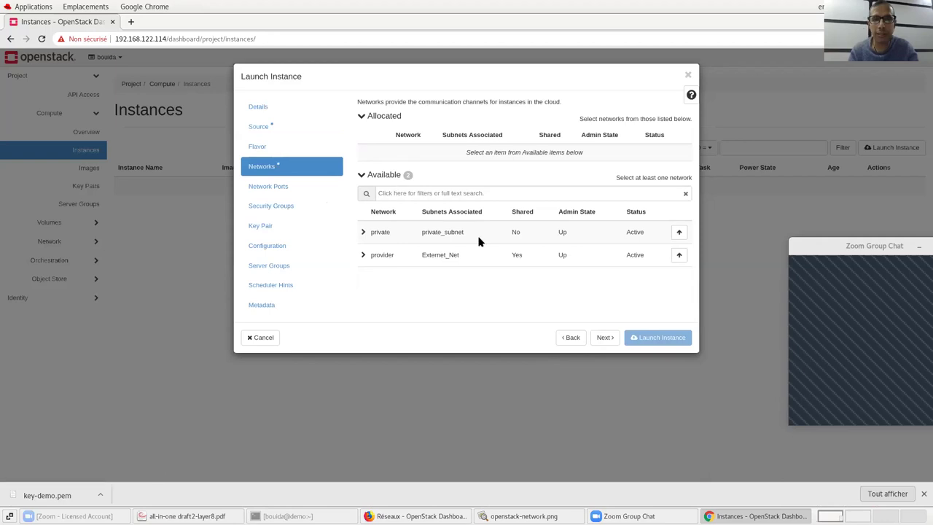
click(677, 232)
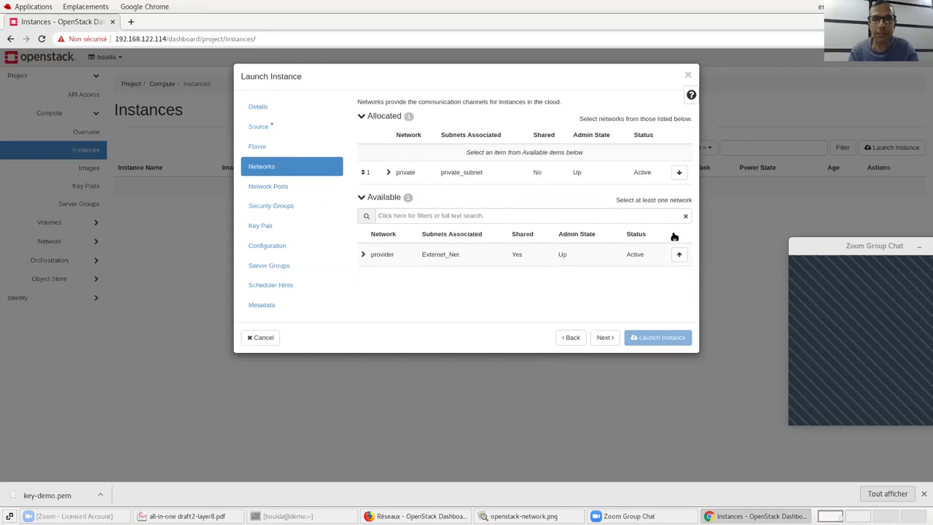
Replace the default security group with demo-sg.
click(265, 189)
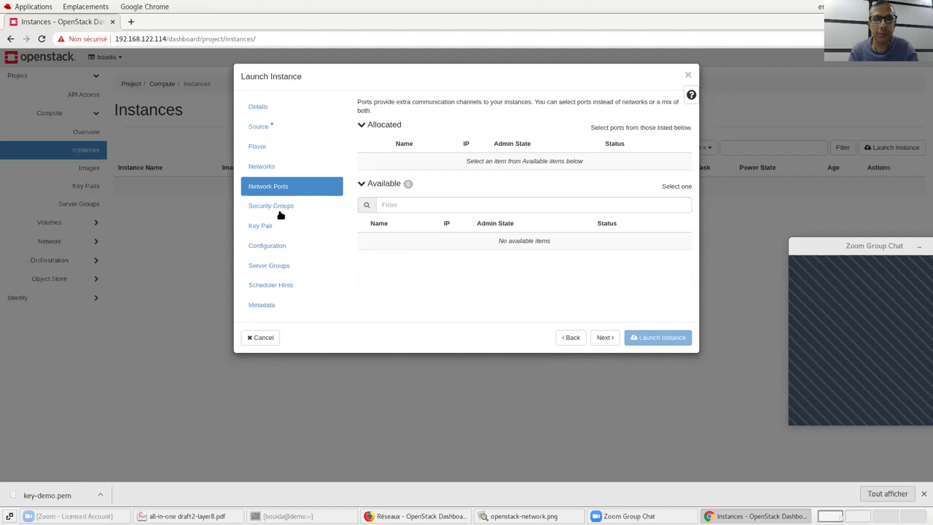
click(276, 207)
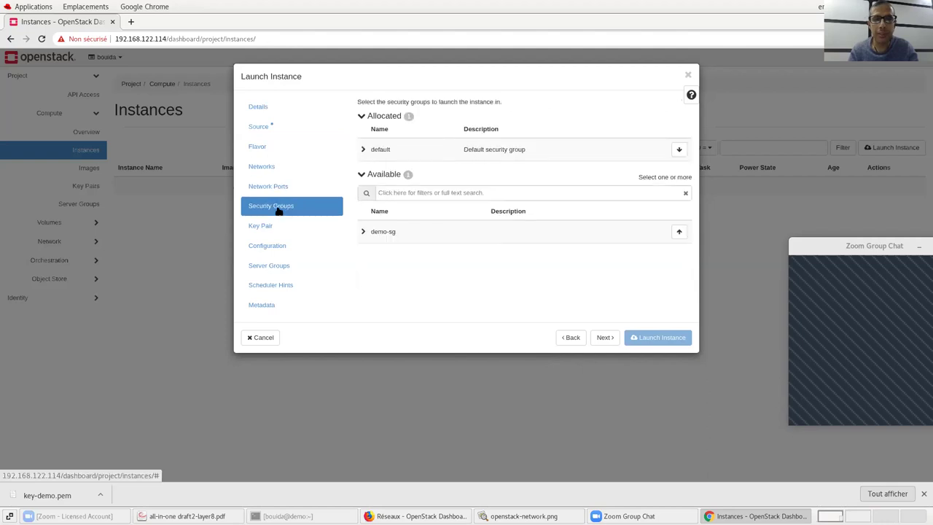
click(678, 149)
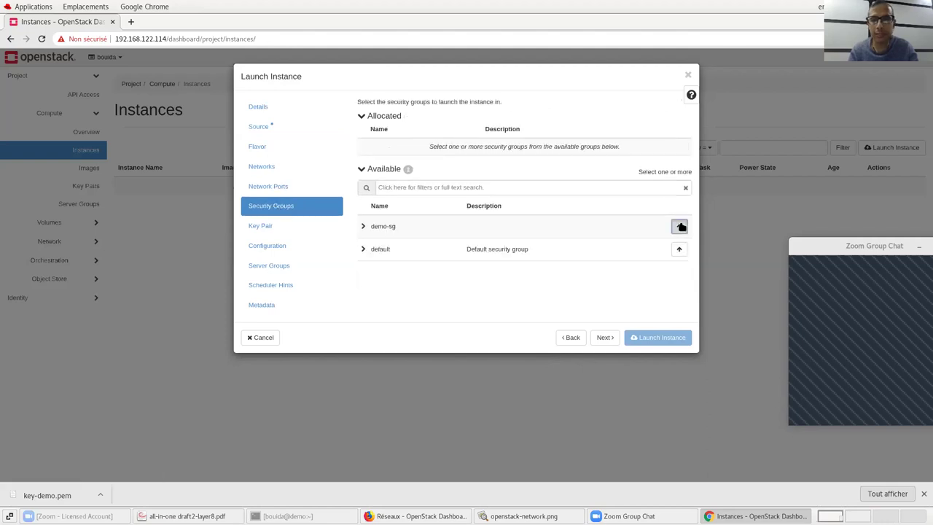
click(678, 226)
click(306, 226)
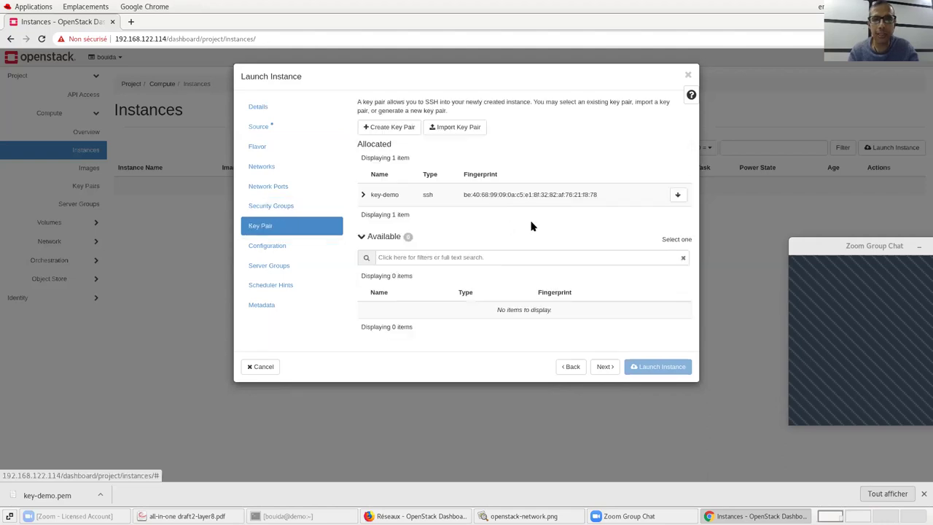
Switch the boot source to Image, allocate cirros, and launch the instance.
click(257, 127)
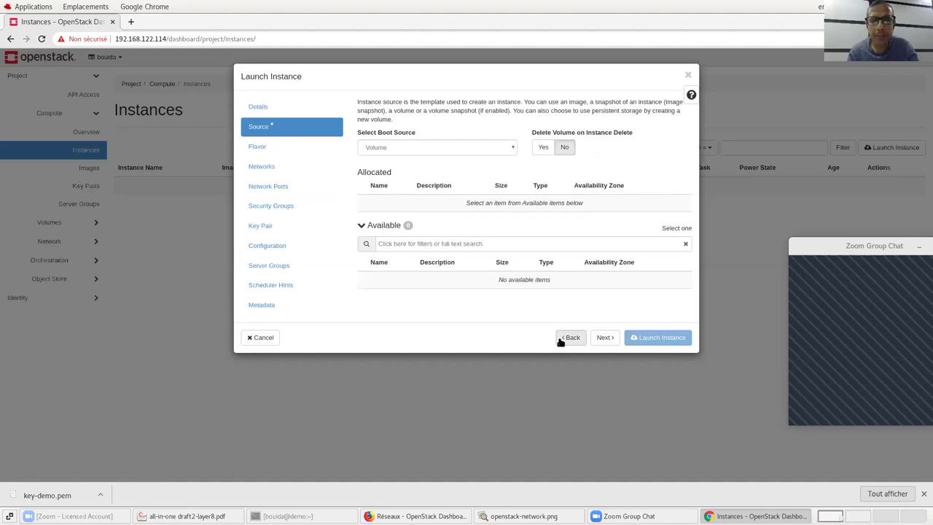
click(511, 149)
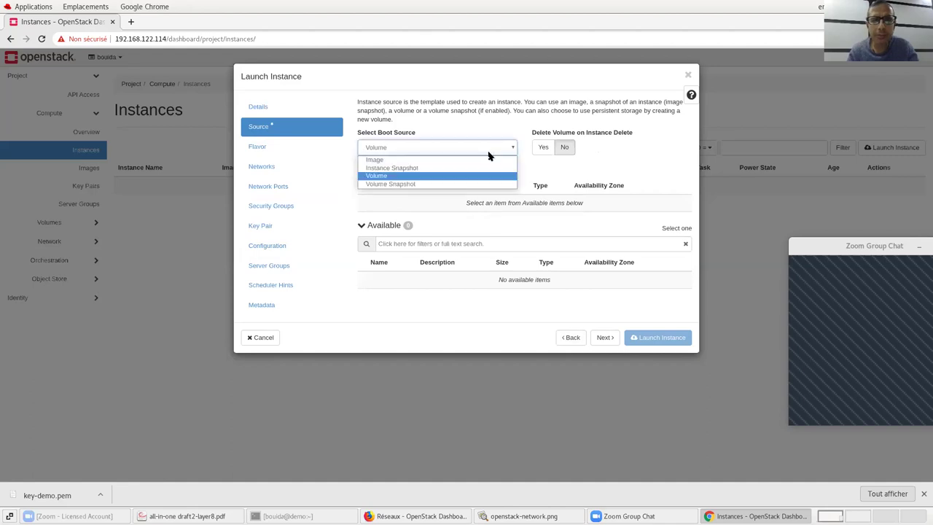
click(390, 160)
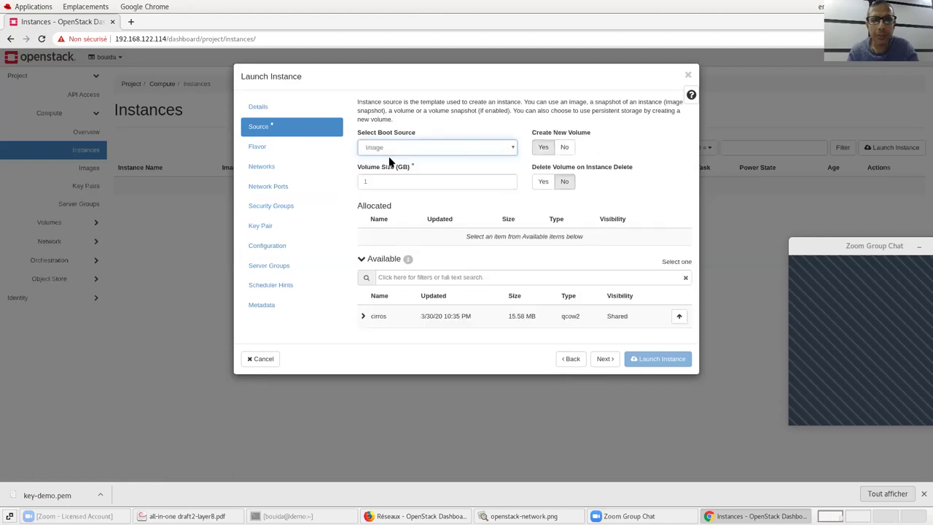
click(679, 318)
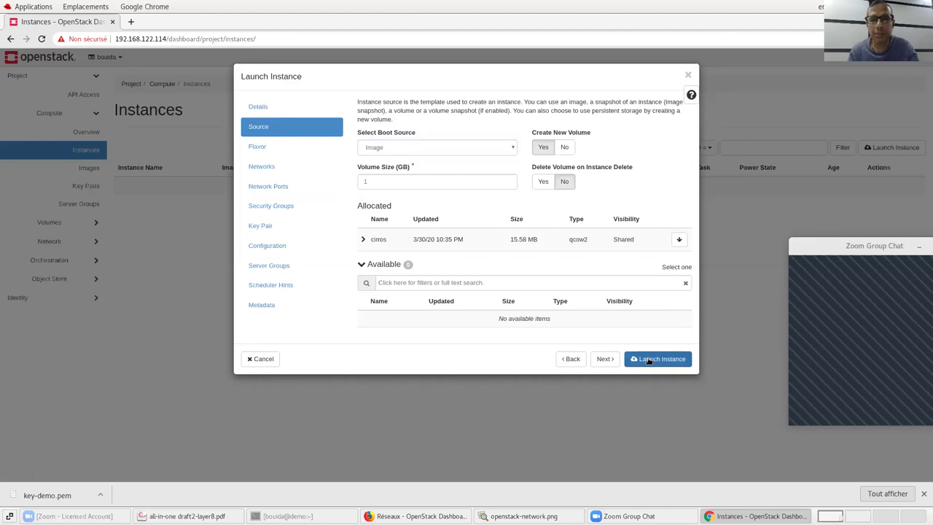
click(648, 359)
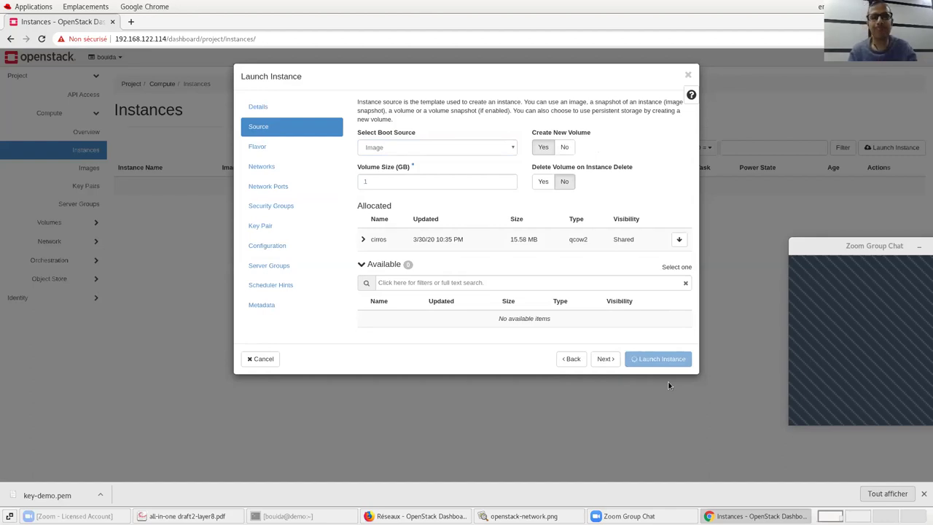
List the host's network interfaces with 'ip a s'.
click(288, 516)
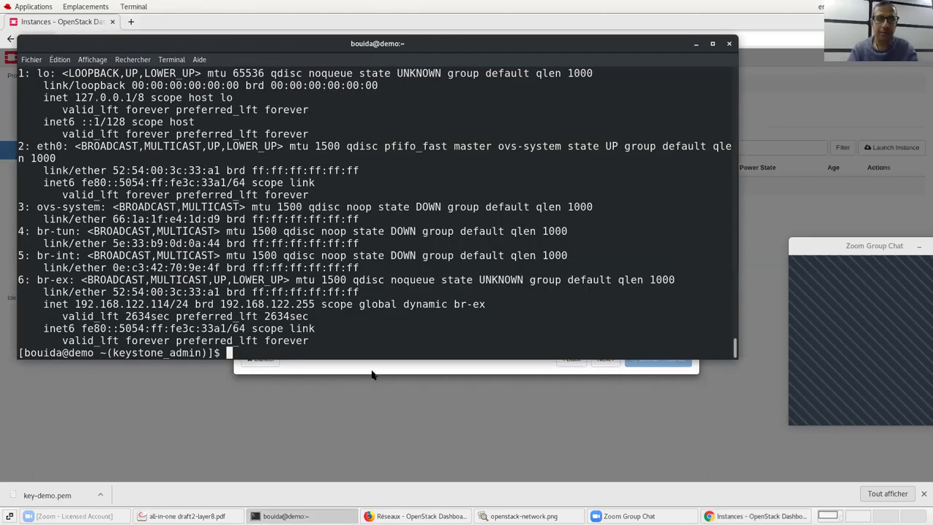
text(ip a s)
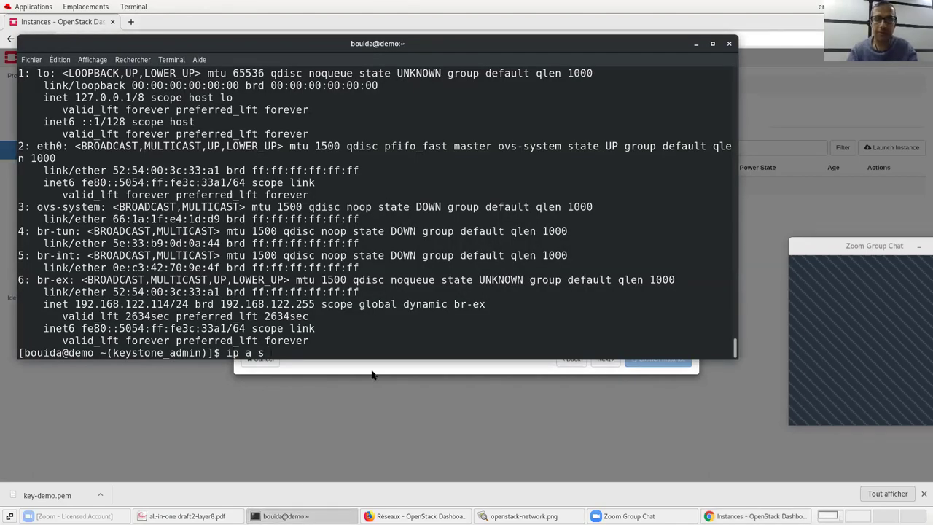
key(Return)
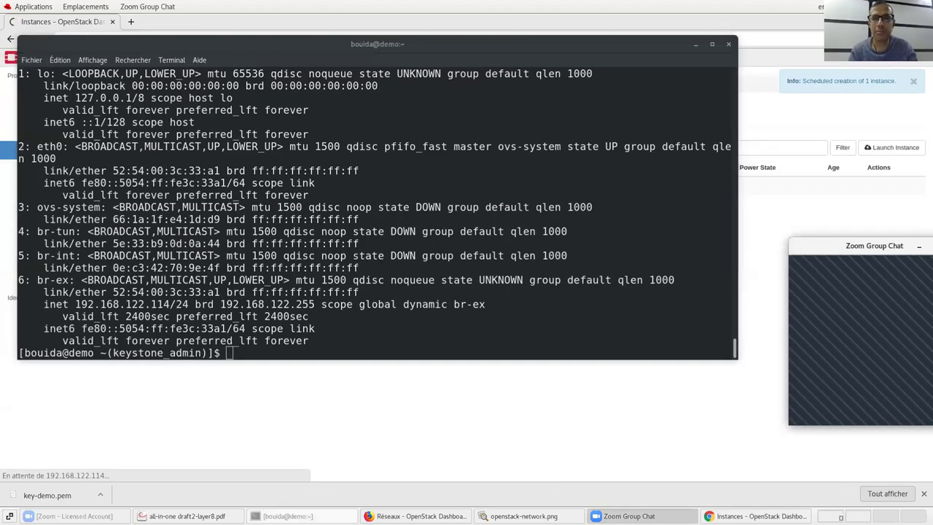
key(alt+Tab)
key(alt+Tab)
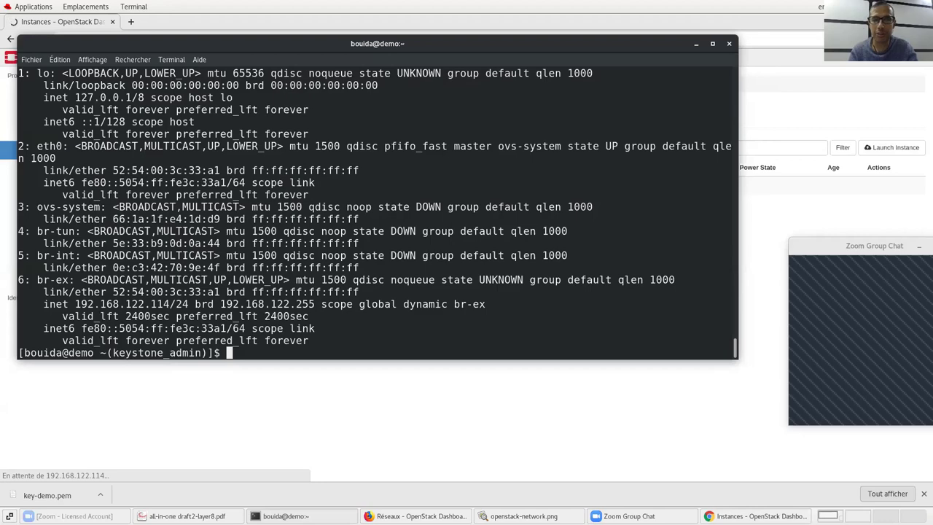
key(super+h)
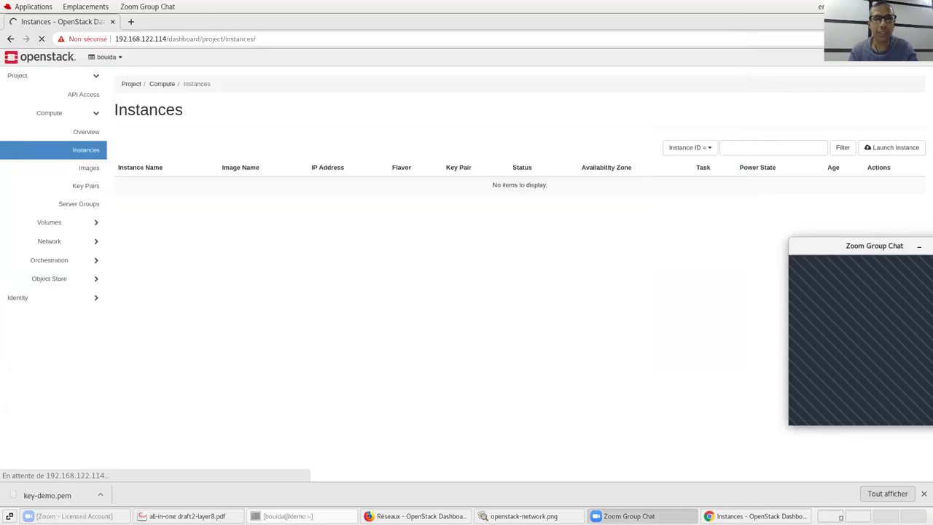
key(alt+Tab)
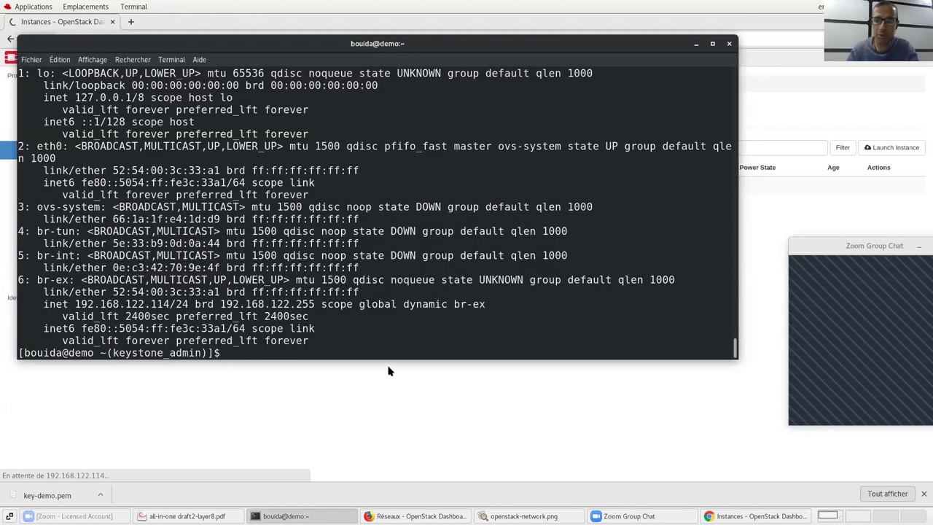
List the interfaces inside the qrouter namespace via 'sudo ip netns exec', entering the sudo password.
text(s)
key(Home)
key(ctrl+shift+v)
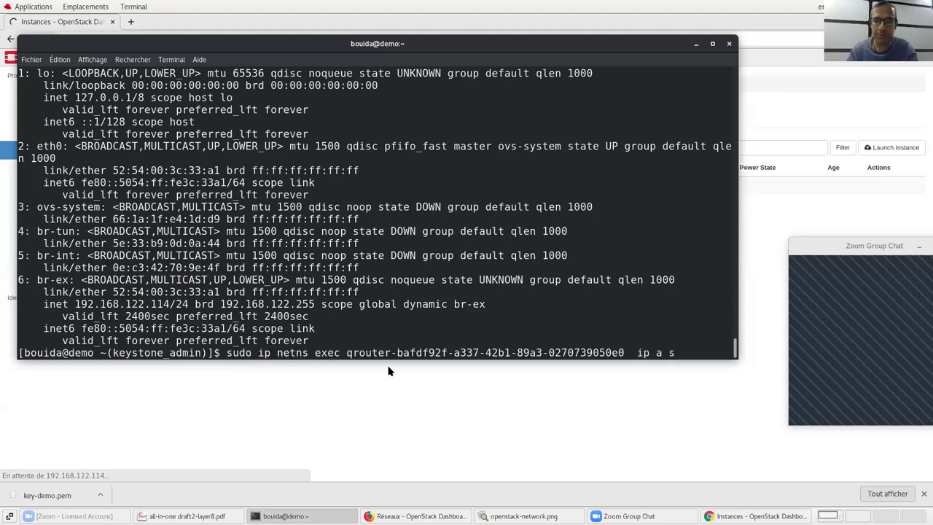
key(Return)
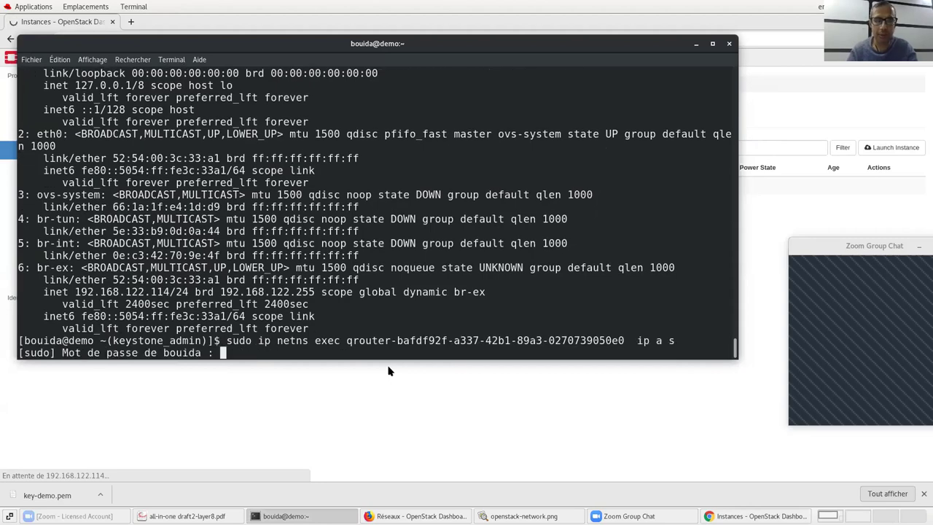
key(Return)
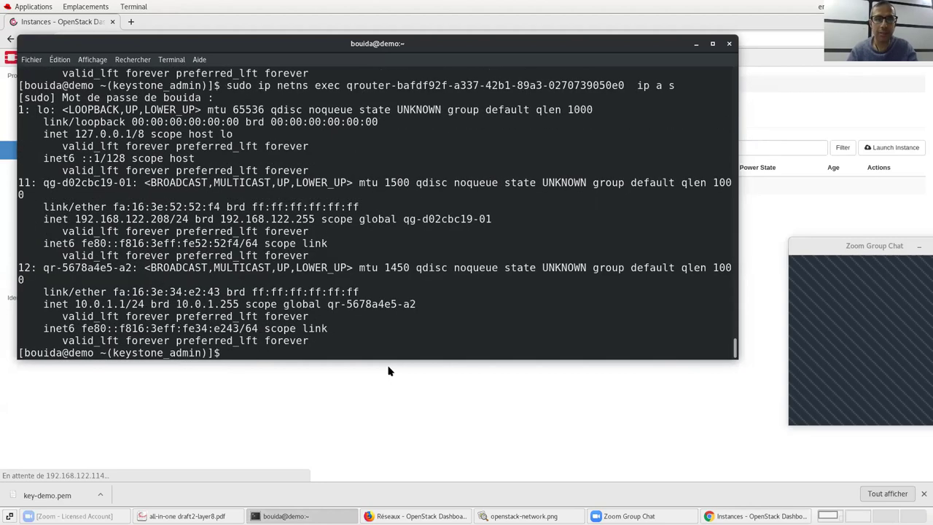
Recall the namespace command and replace 'ip a s' with 'ping'.
key(Up)
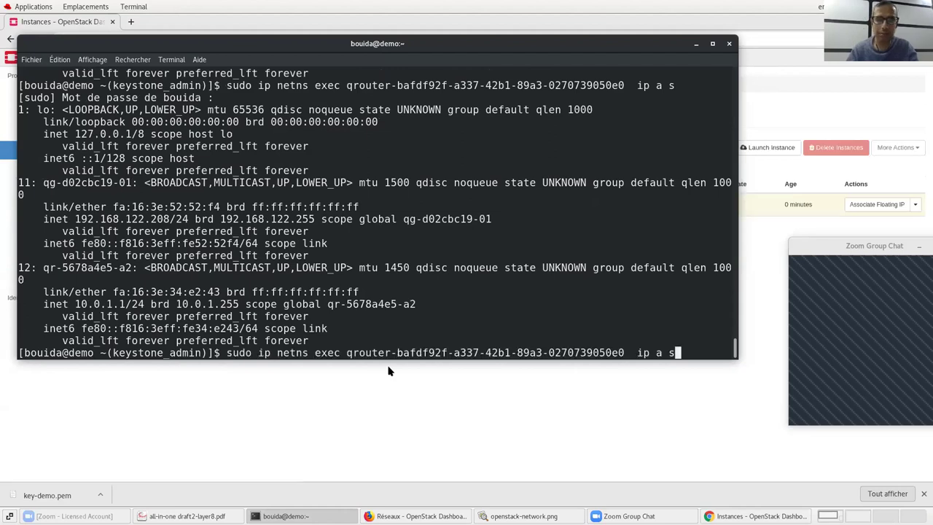
key(BackSpace)
key(BackSpace)
key(BackSpace)
key(BackSpace)
key(BackSpace)
key(BackSpace)
text(ping)
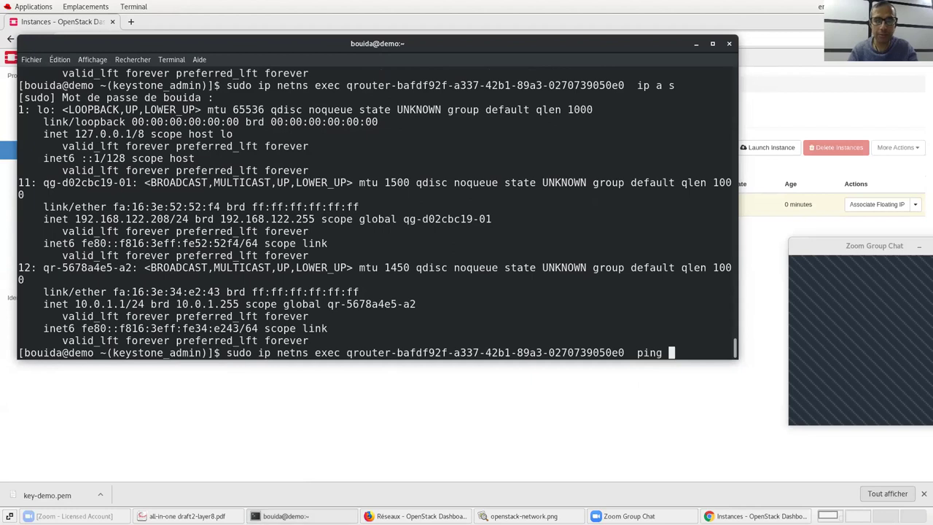
click(286, 515)
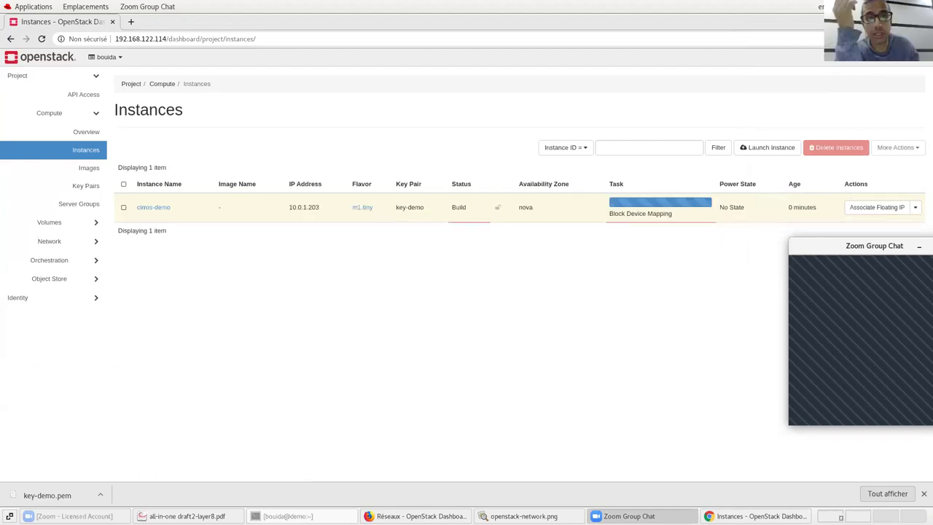
Start pinging 10.0.1.203 from the qrouter namespace, glancing at the network diagram.
click(285, 516)
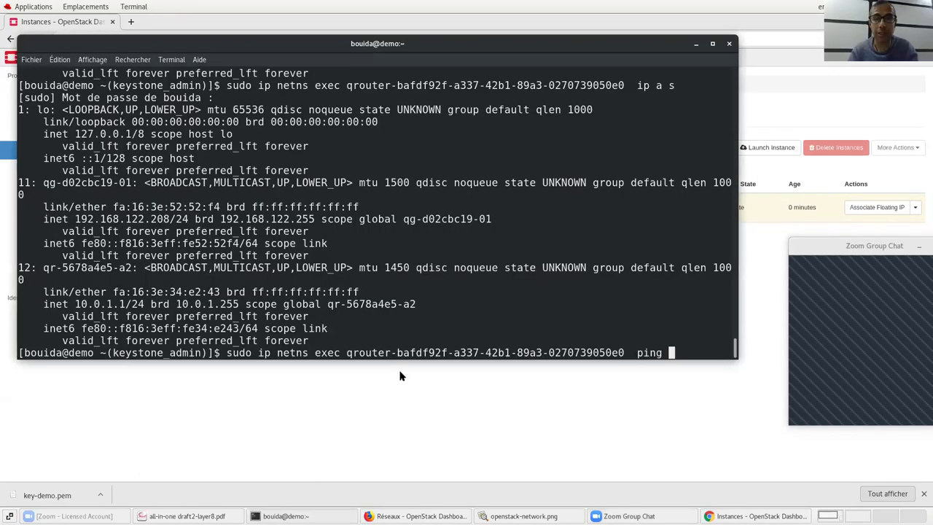
text(10.0.1.)
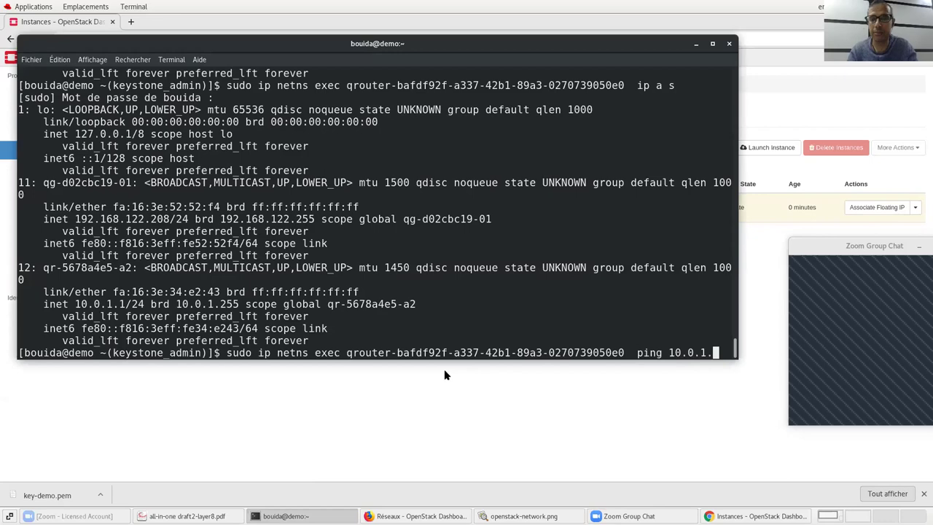
text(203)
key(Return)
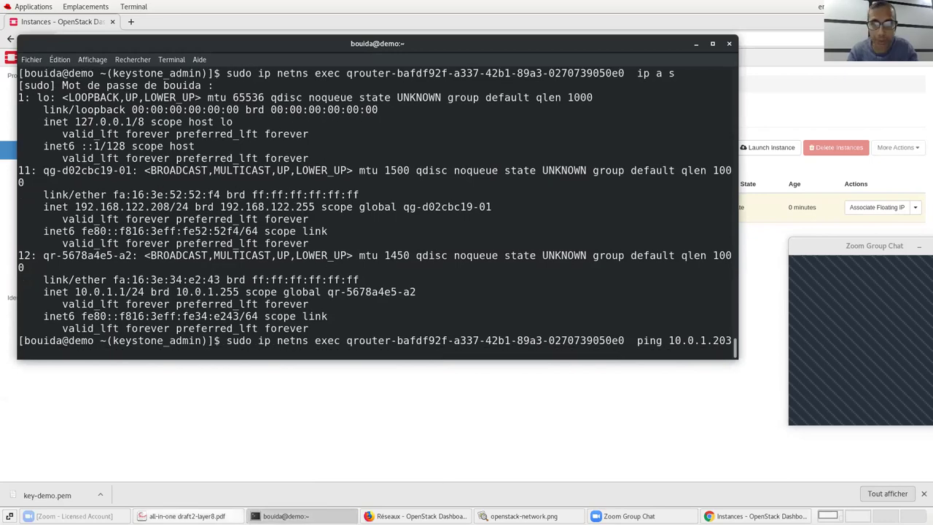
key(alt+Tab)
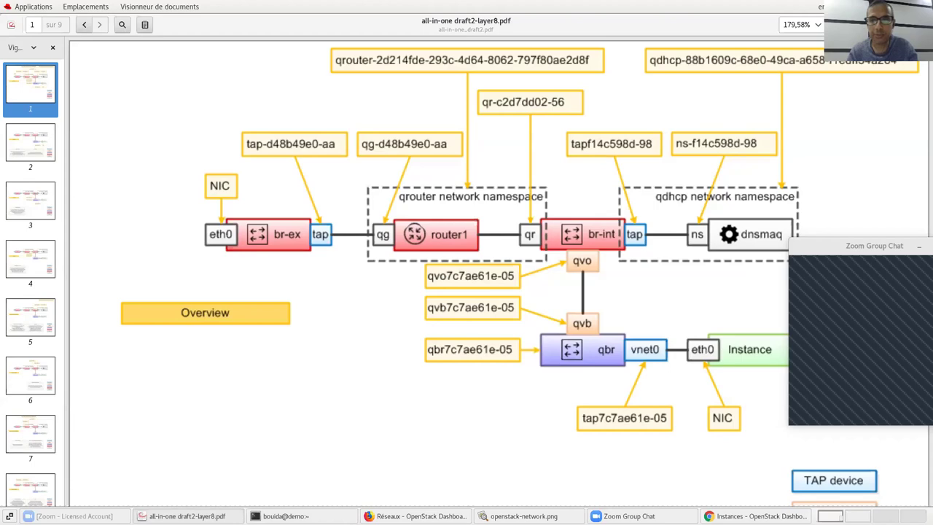
key(super+h)
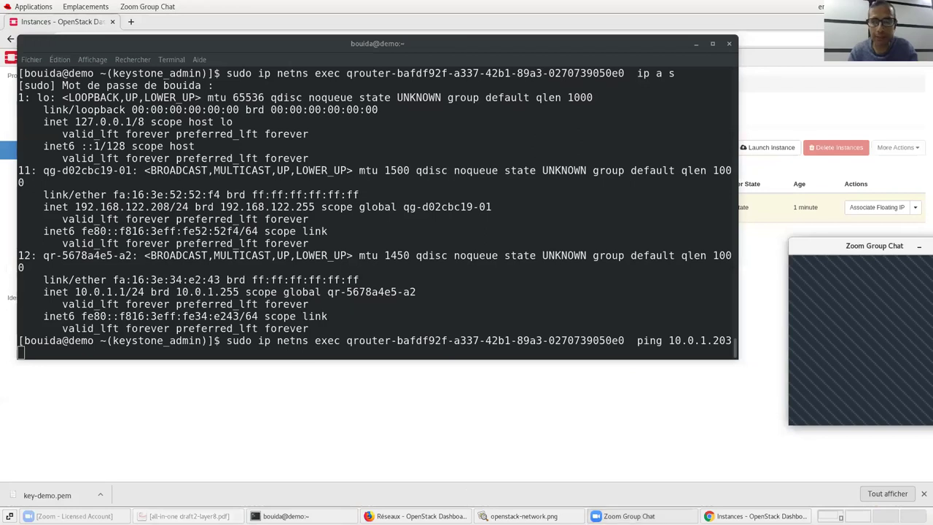
click(730, 515)
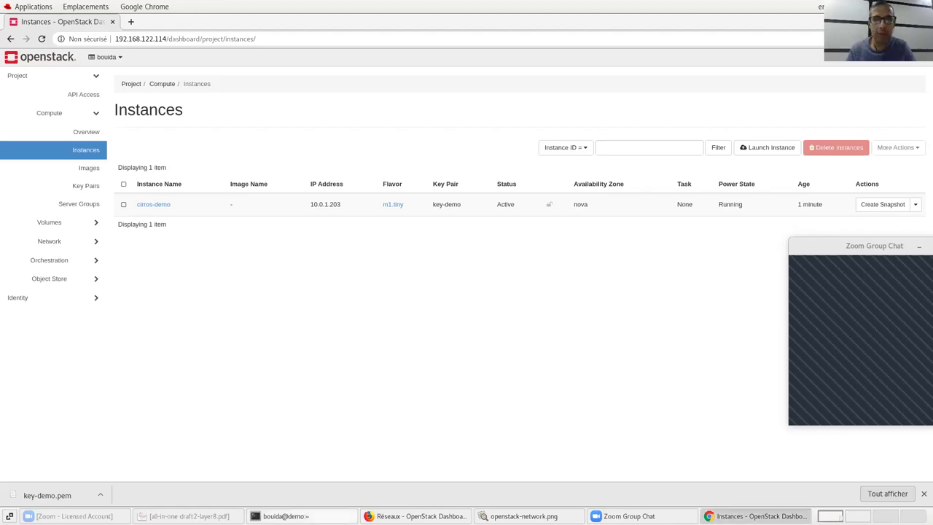
Ping 10.0.1.203 from the namespace until replies arrive, then stop: 12 of 36 received.
key(alt+Tab)
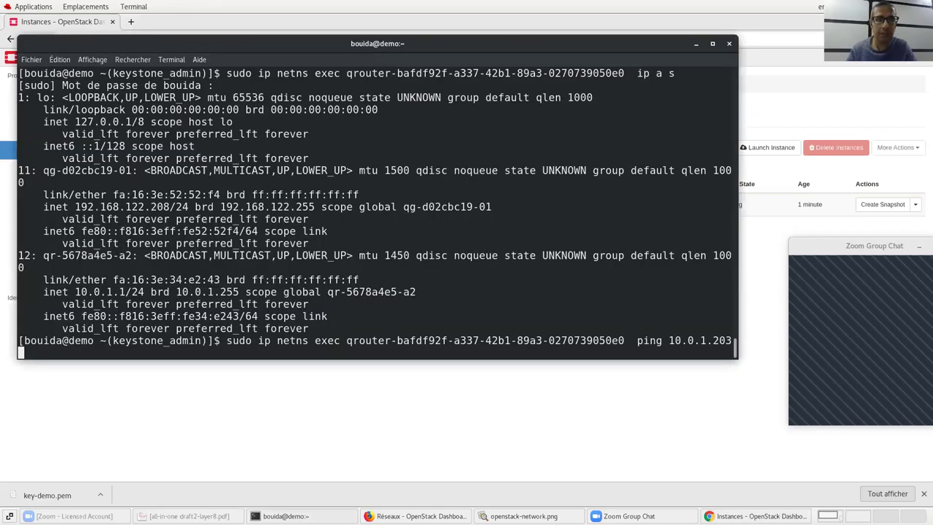
key(Return)
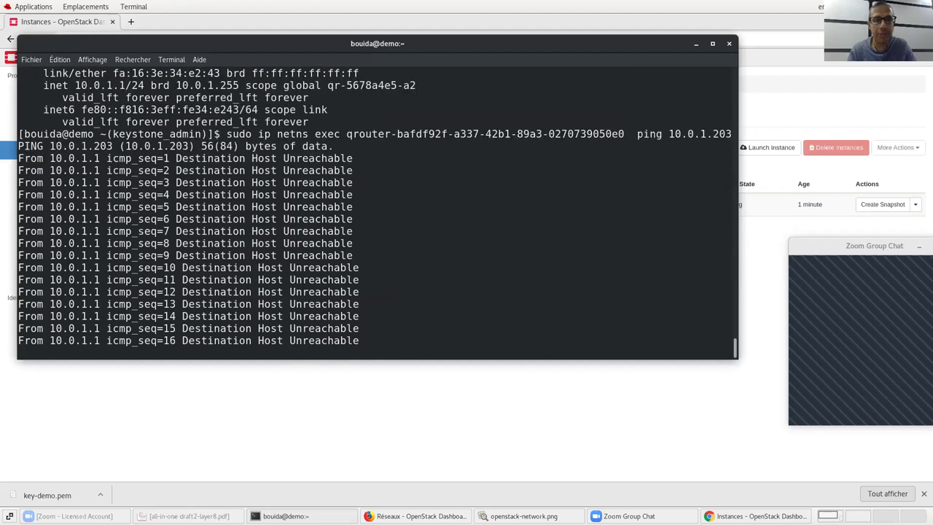
key(super+h)
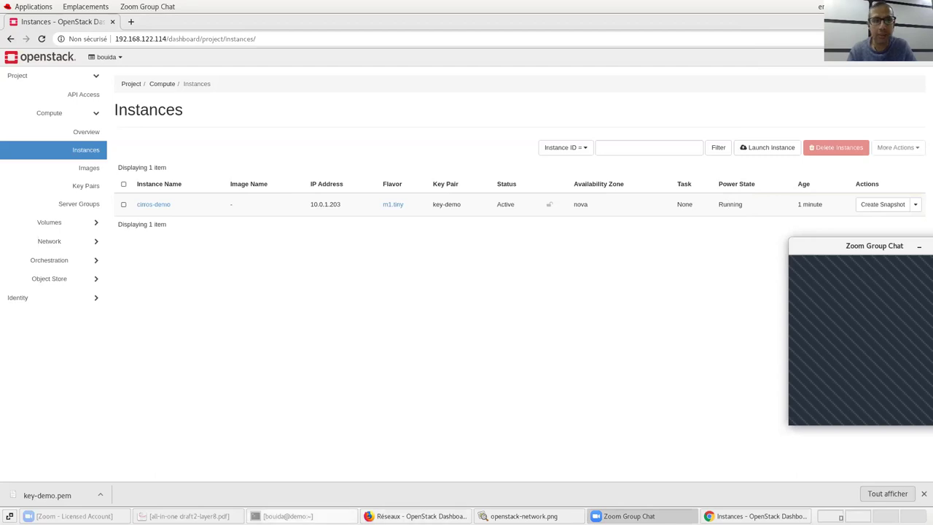
click(284, 516)
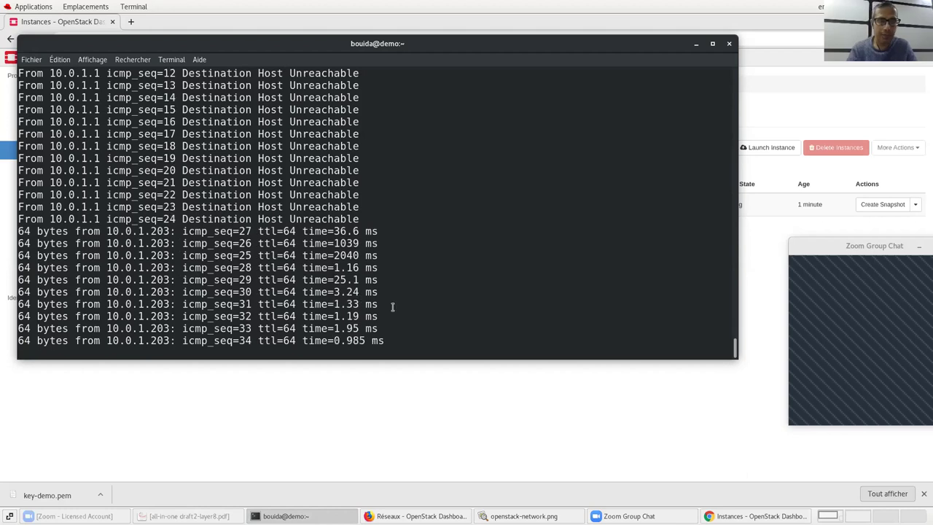
key(ctrl+c)
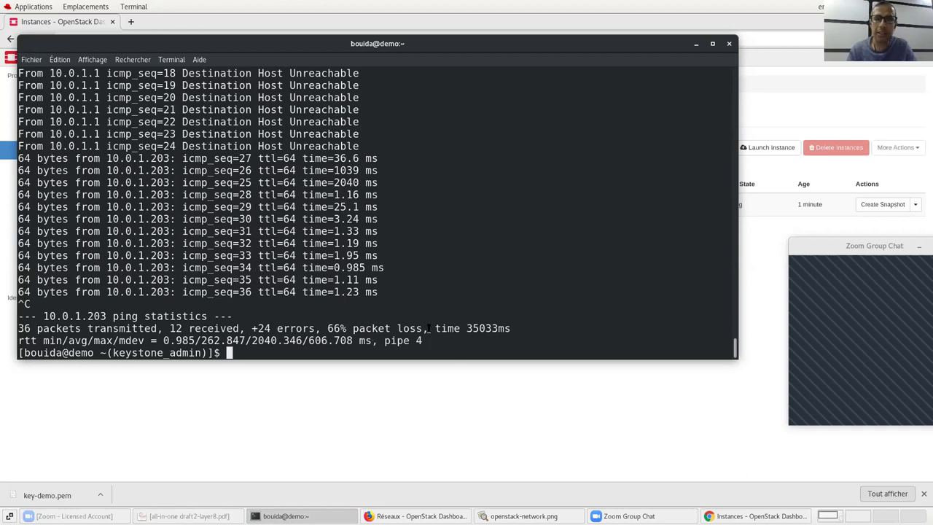
Clear the screen, rerun 'ip a s' on the host and select tapf2e0d47e-69.
text(i)
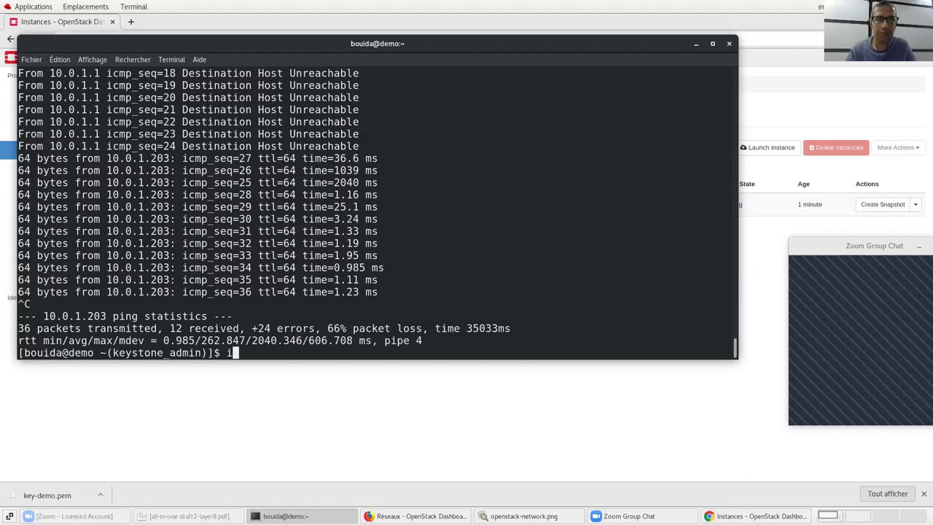
text(p a)
key(Return)
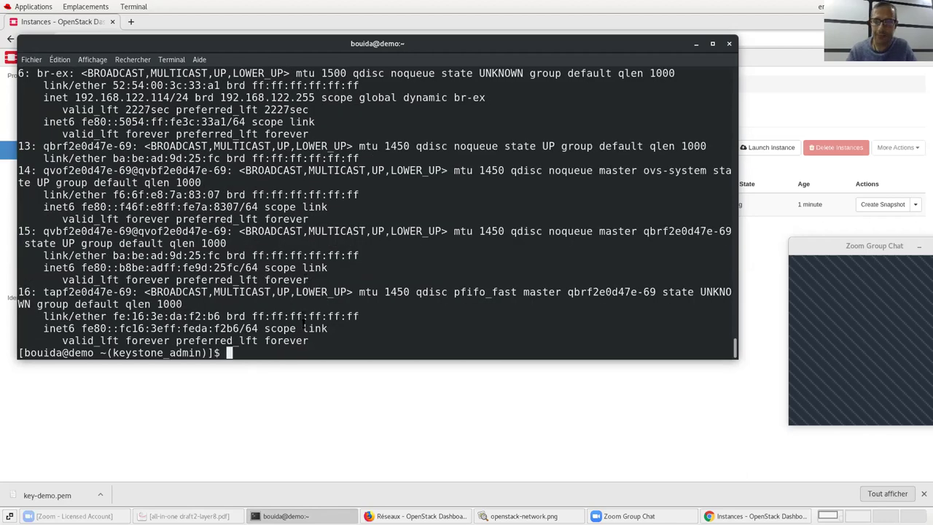
key(ctrl+l)
text(ip a s)
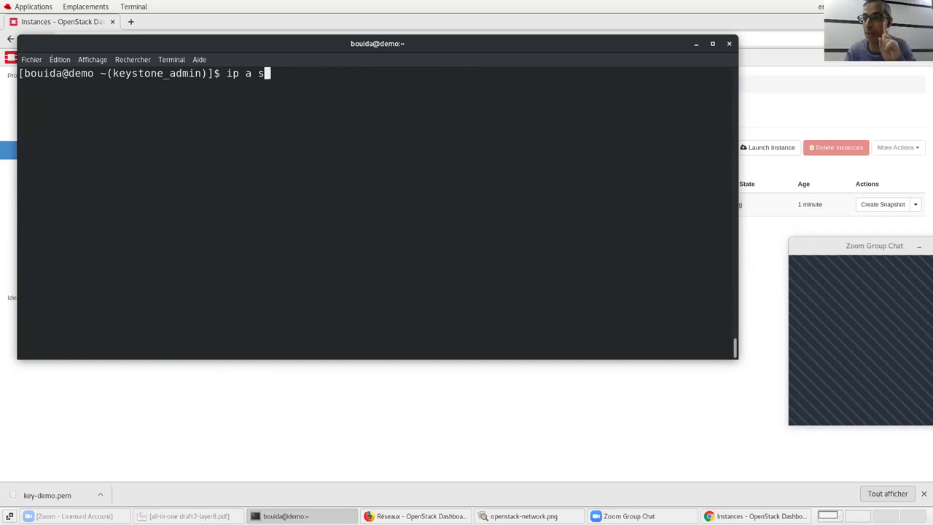
key(Return)
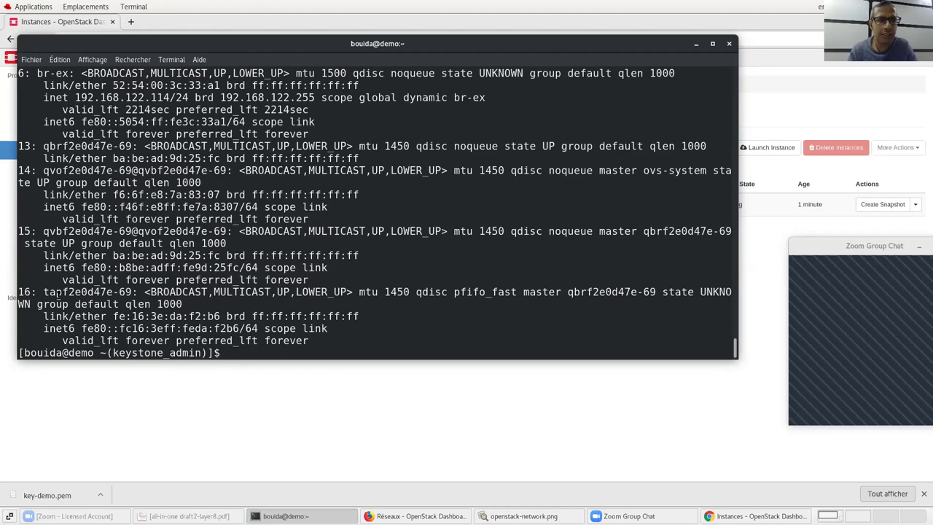
double_click(113, 291)
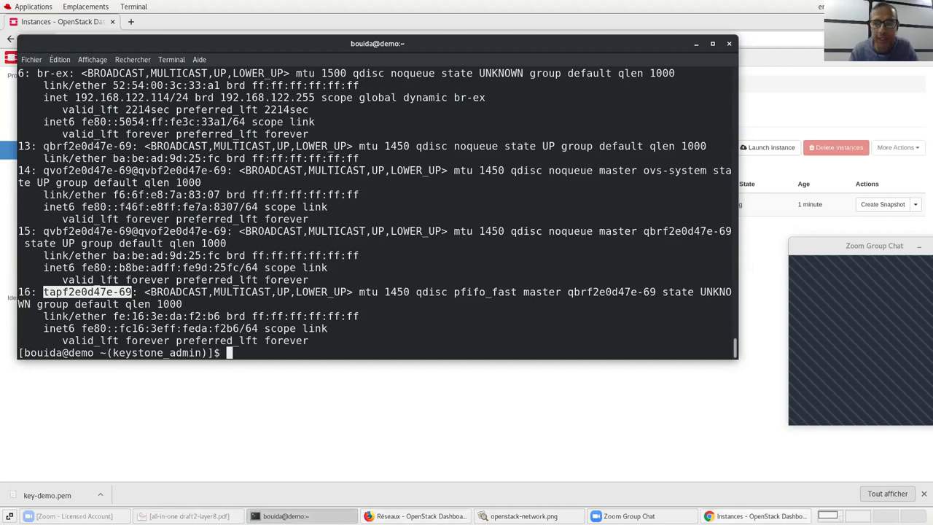
click(286, 515)
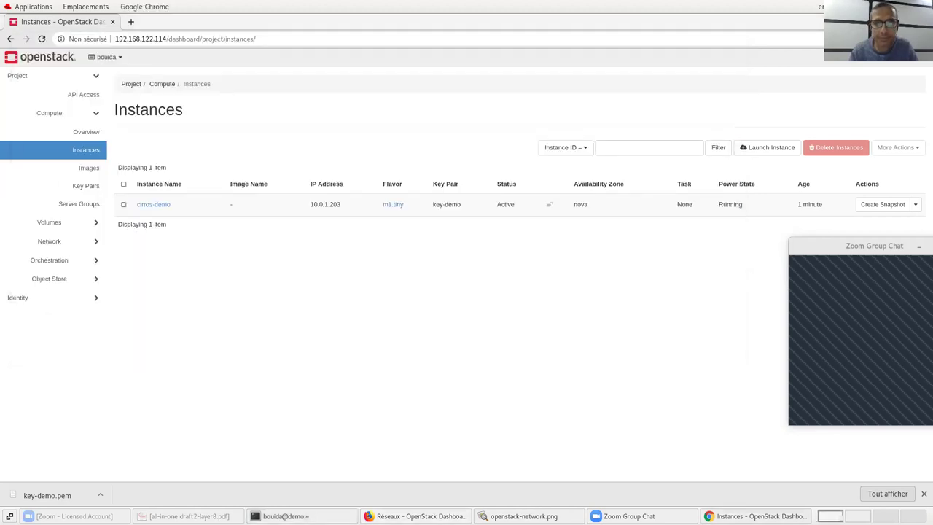
click(506, 406)
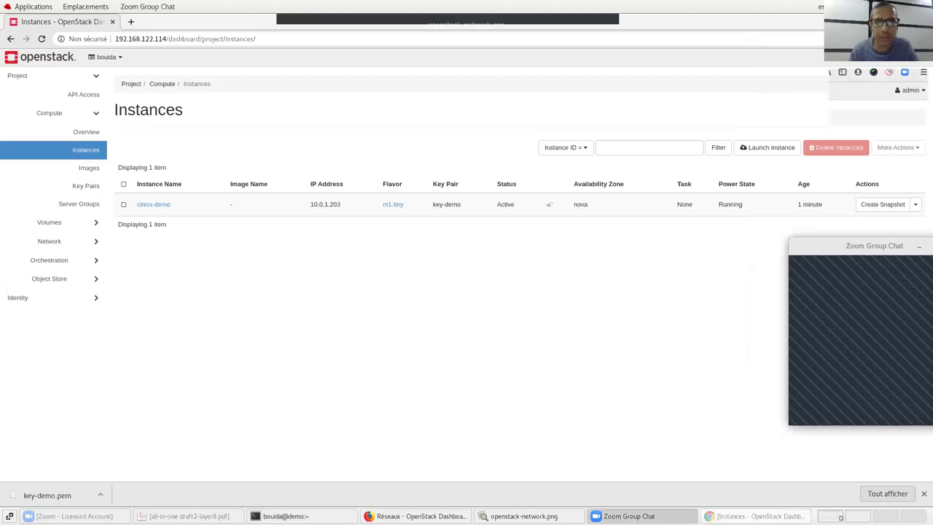
click(840, 517)
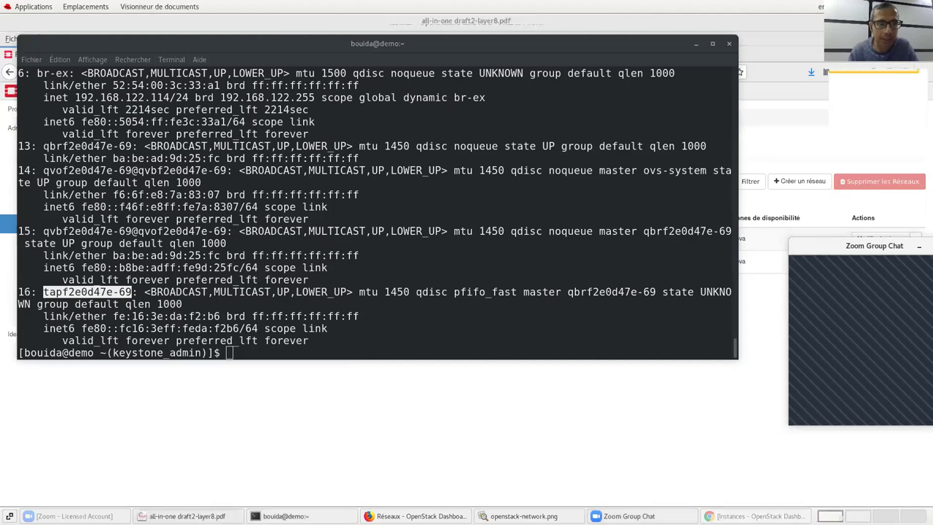
Raise the all-in-one draft2-layer8.pdf diagram in the document viewer.
click(146, 515)
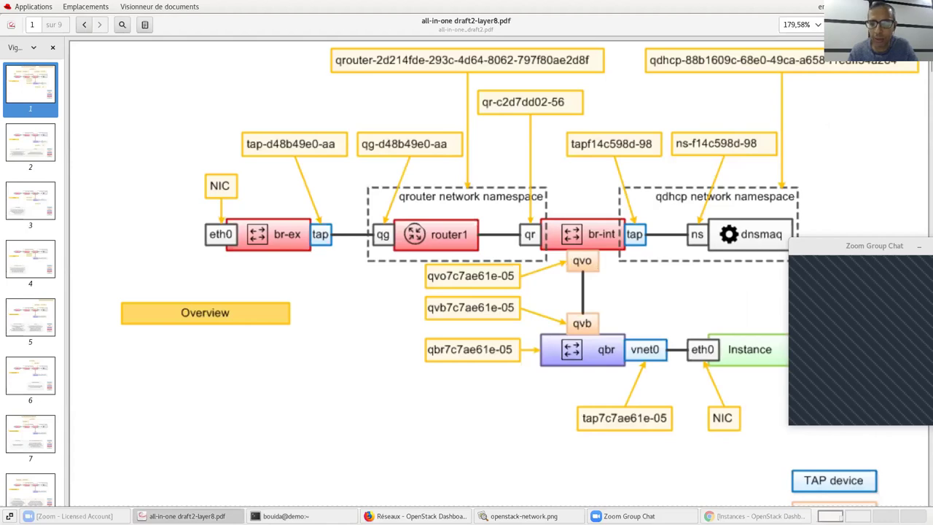
key(alt+Tab)
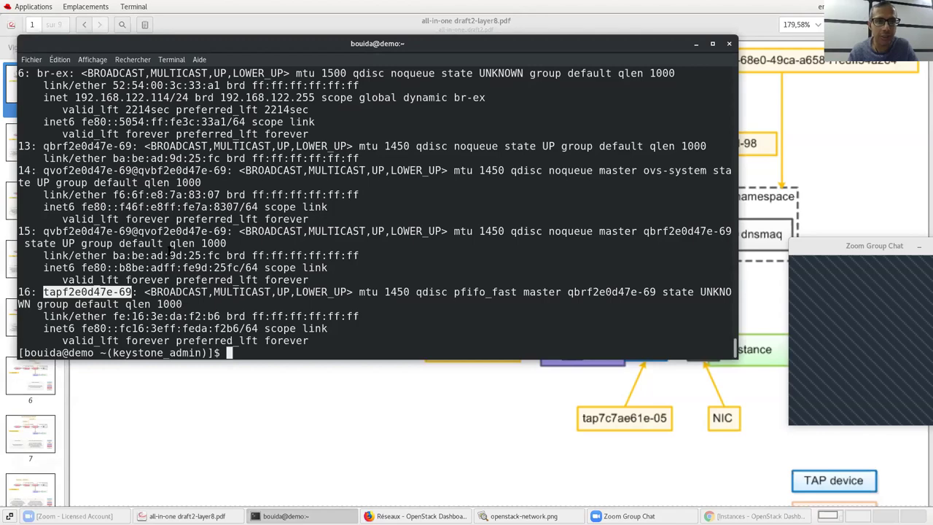
key(ctrl+minus)
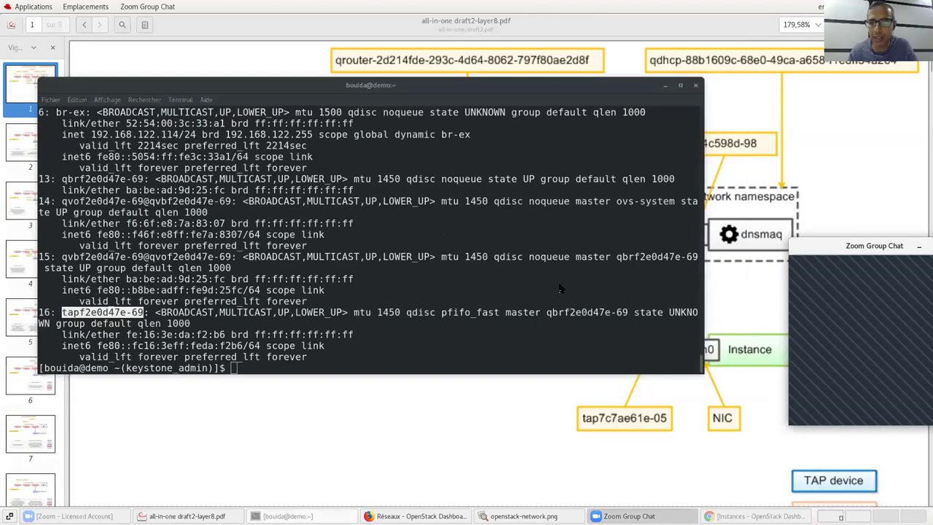
key(alt+Tab)
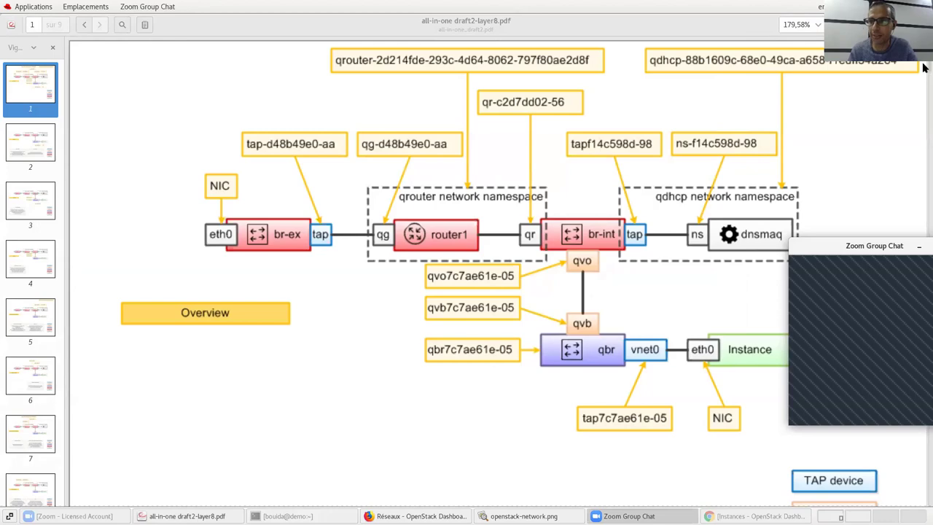
scroll(923, 67, down, 3)
scroll(923, 68, up, 2)
scroll(924, 67, up, 1)
scroll(923, 67, up, 1)
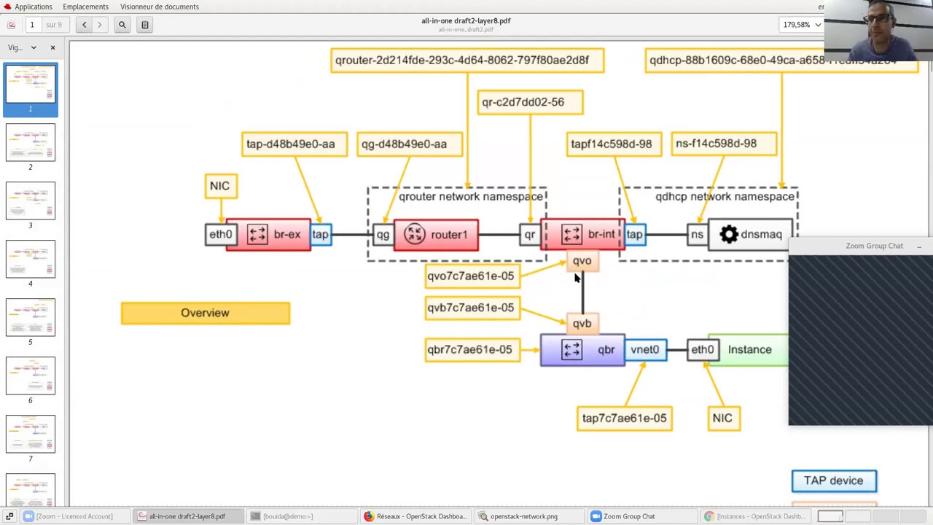
click(805, 405)
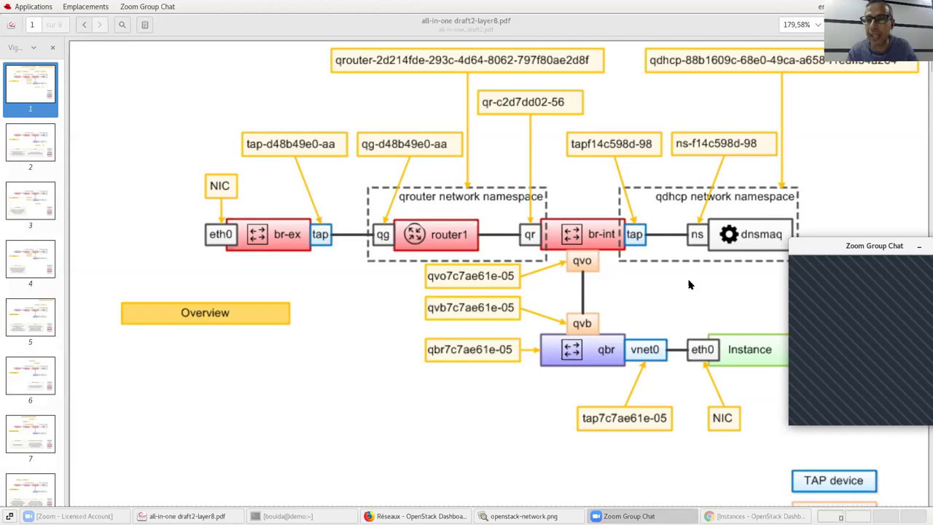
scroll(689, 284, down, 1)
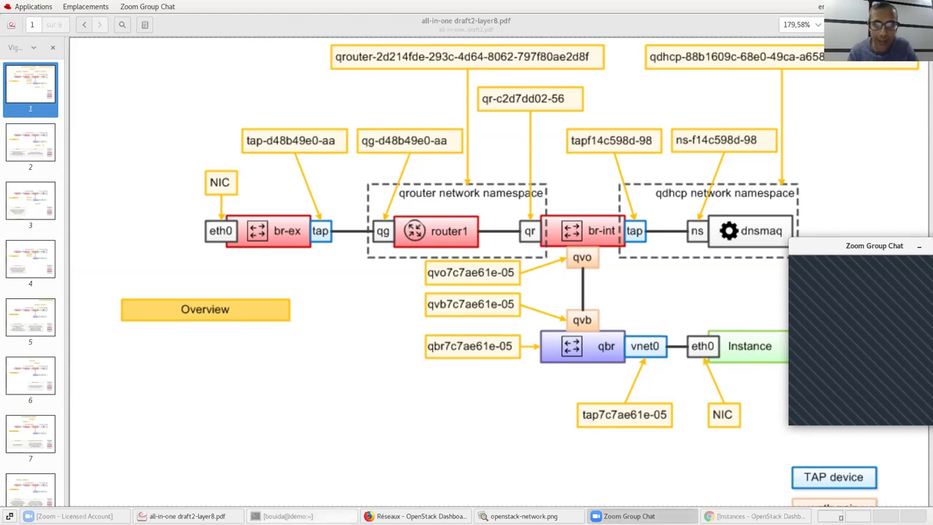
click(280, 516)
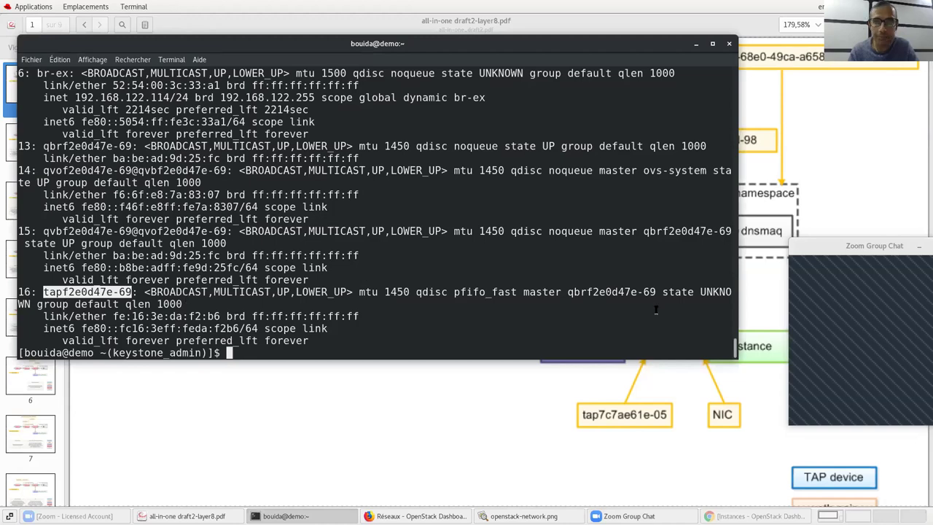
scroll(730, 349, up, 3)
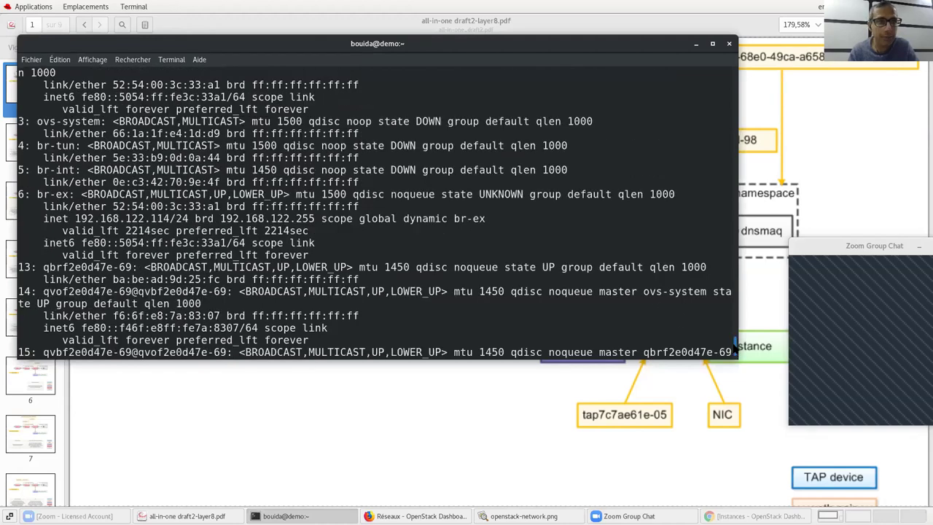
scroll(735, 347, up, 3)
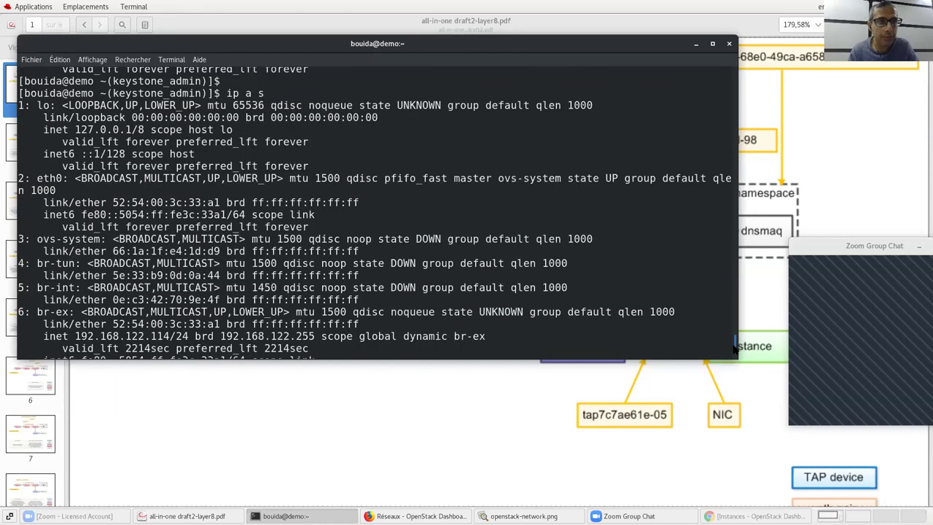
scroll(734, 348, down, 5)
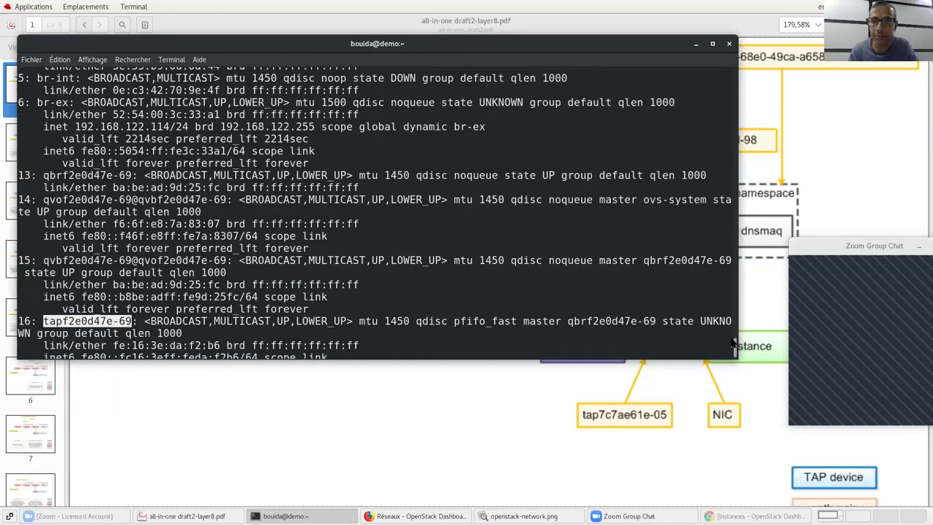
scroll(735, 355, down, 1)
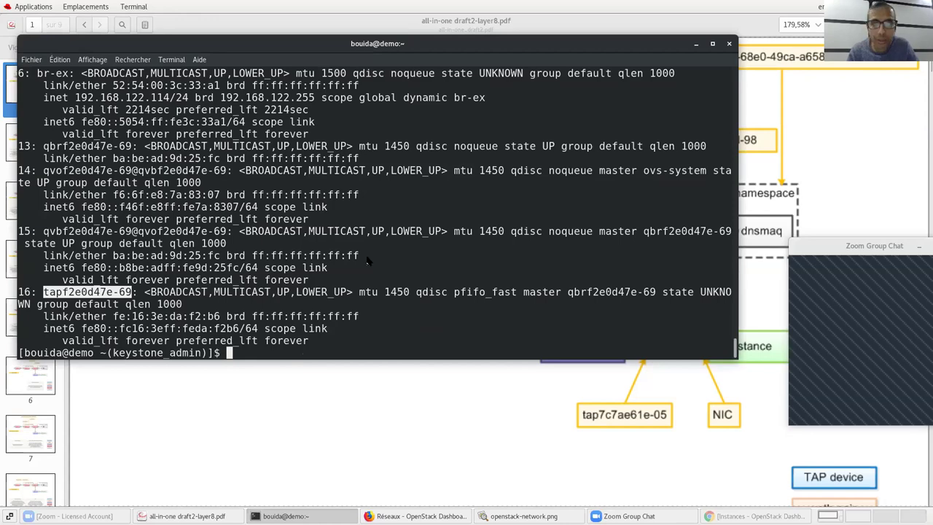
key(alt+Tab)
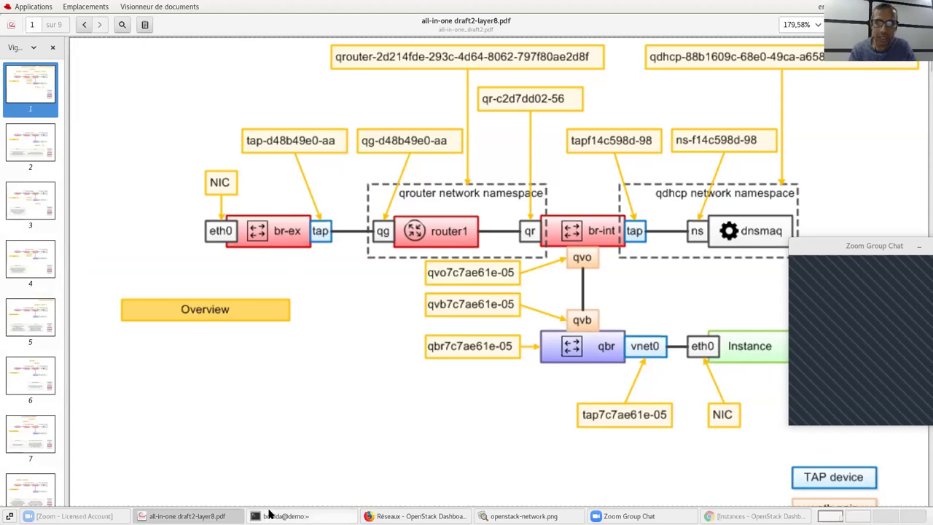
From cirros-demo's Actions menu, associate floating IP 192.168.122.209 with the instance.
click(718, 515)
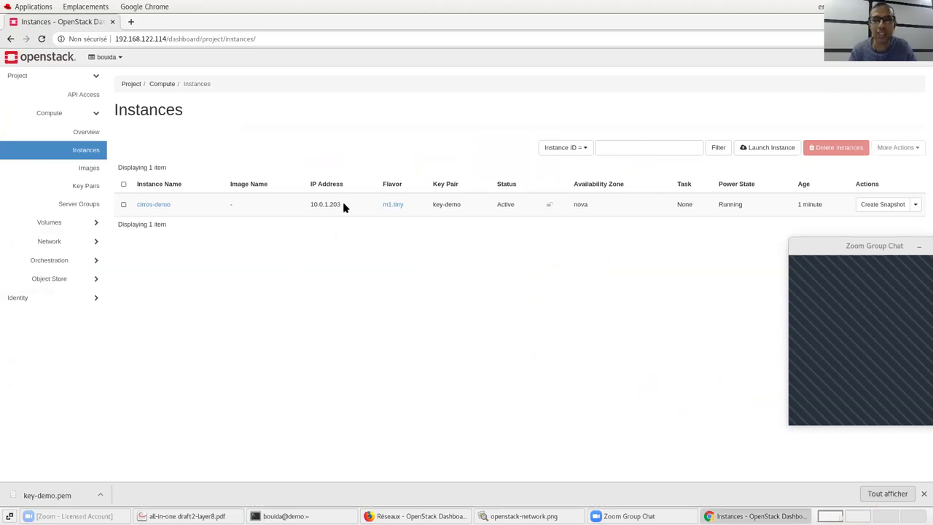
click(915, 205)
click(891, 220)
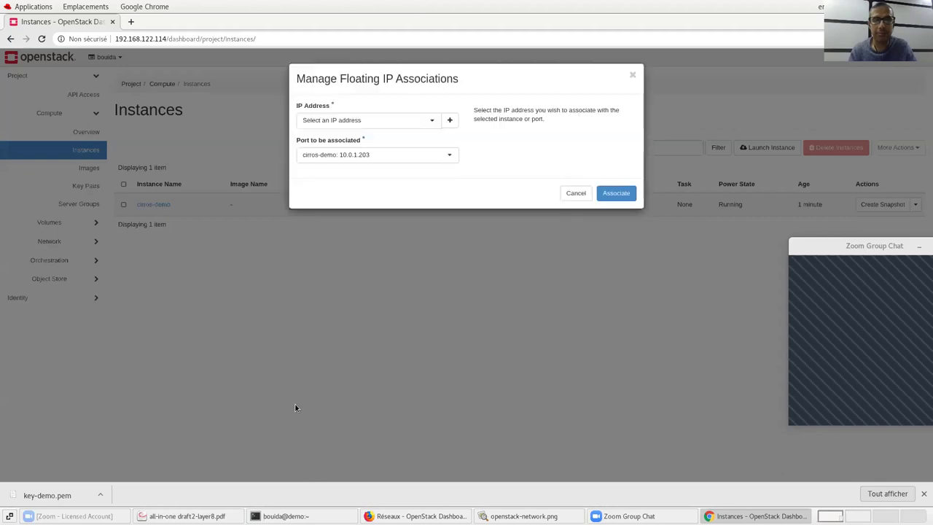
click(430, 122)
click(360, 153)
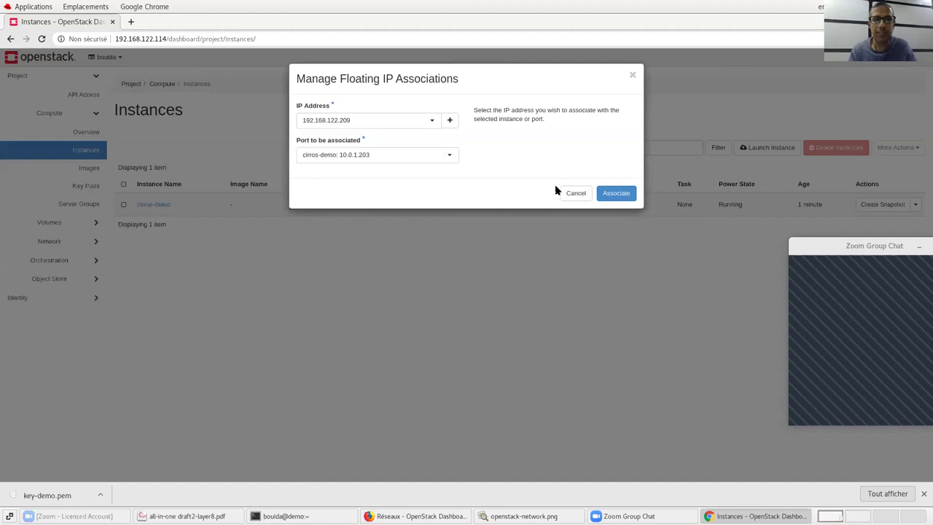
click(617, 194)
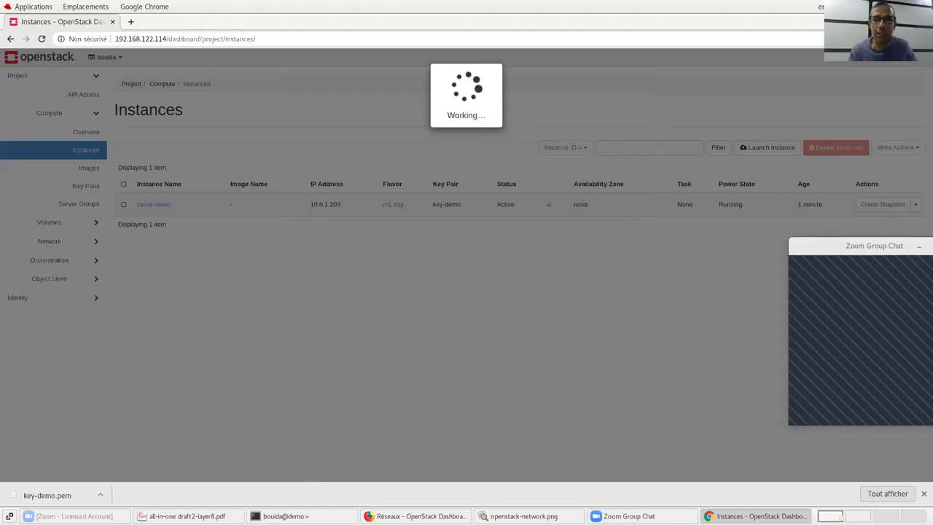
Rerun 'ip a s' to list the host's network interfaces again.
key(alt+Tab)
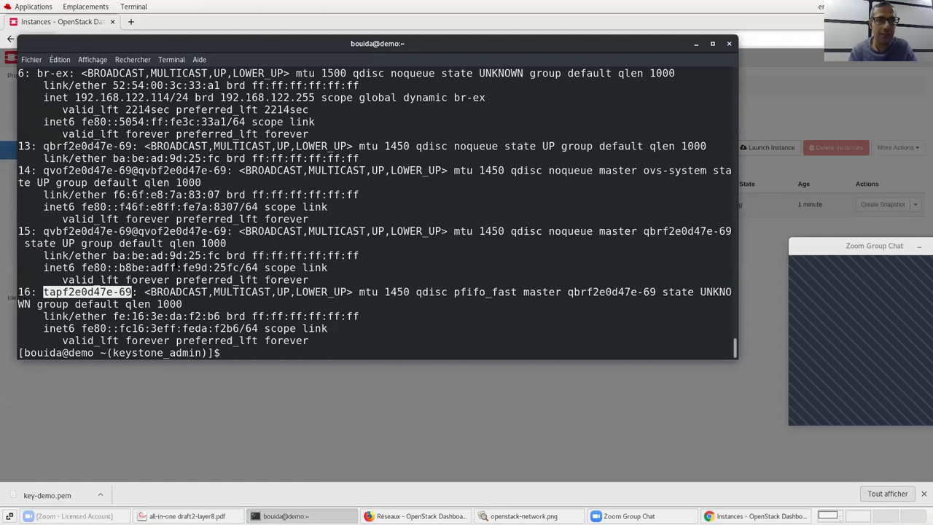
double_click(26, 292)
text(ip a s)
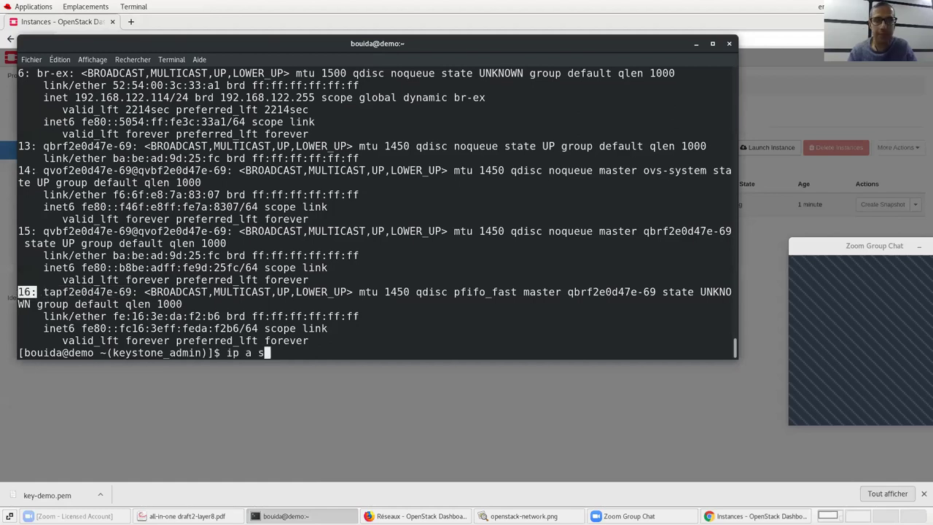
key(Return)
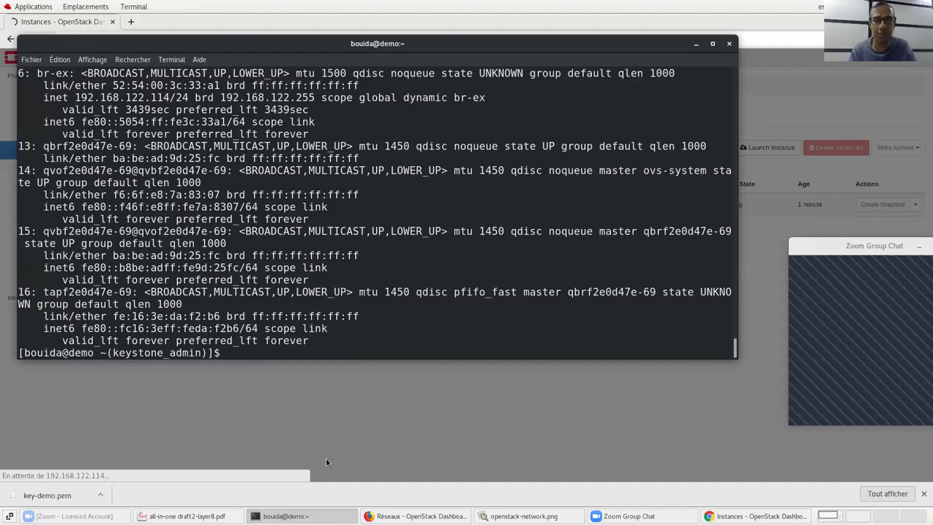
key(super+h)
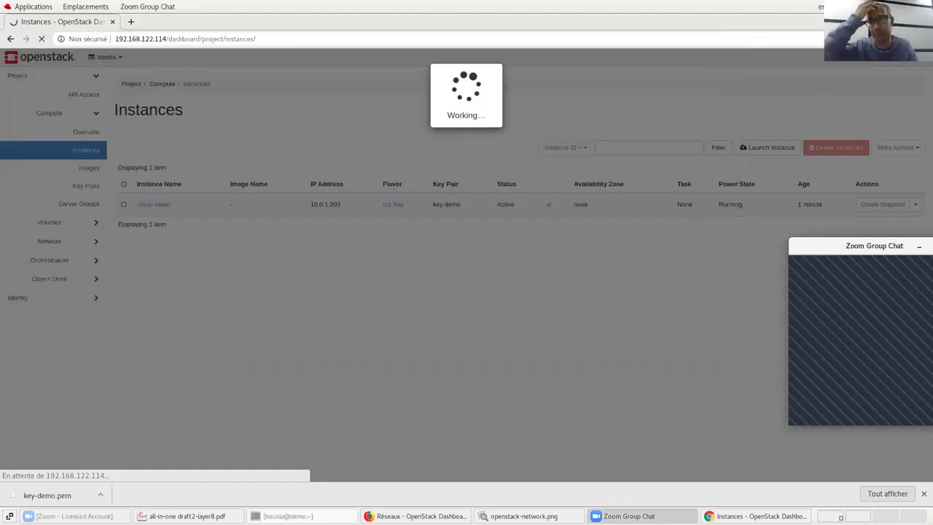
Run 'free -h' to check memory: 9,4G total, 79M available.
key(alt+Tab)
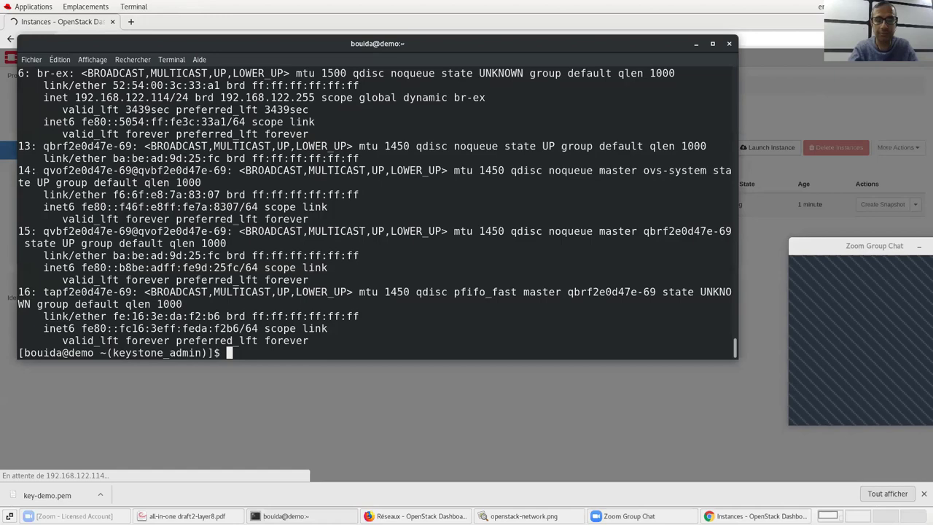
text(free -)
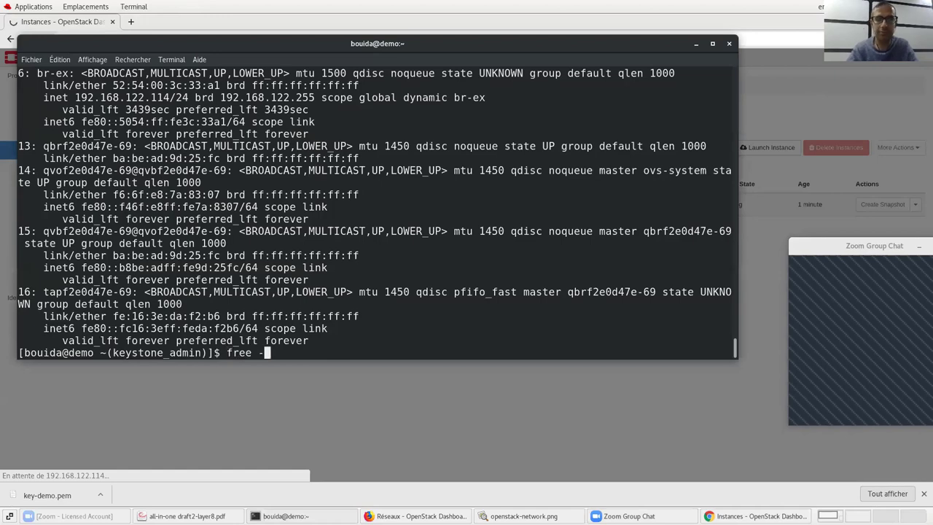
text(h)
key(Return)
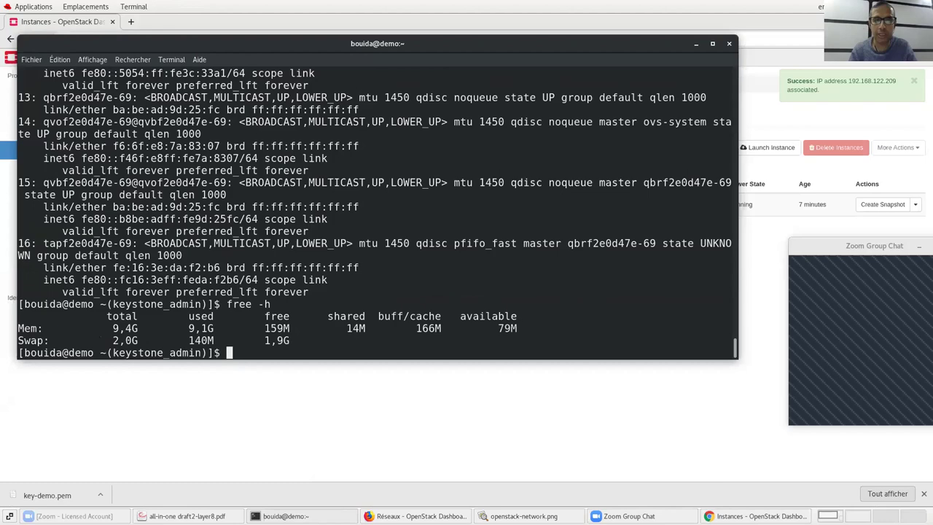
key(super+h)
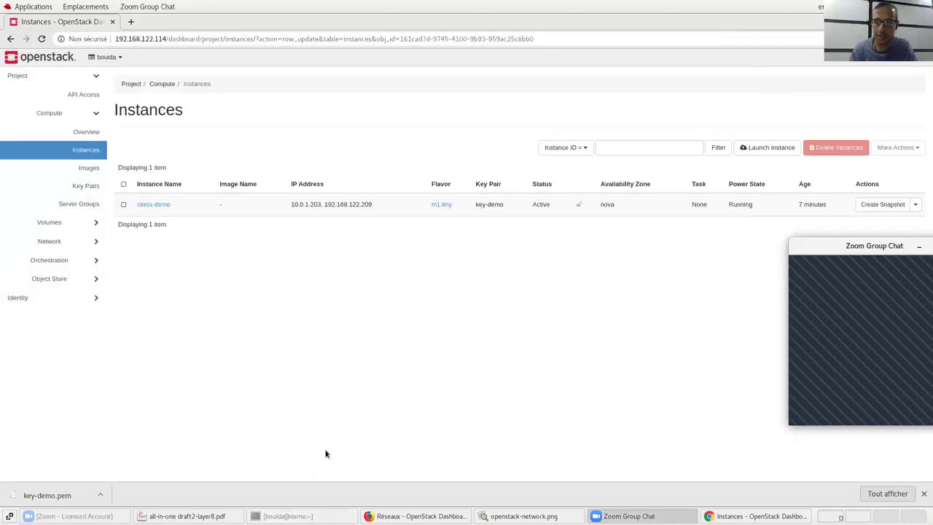
List the host's network interfaces with ip a s and scroll through the output.
key(alt+Tab)
text(ip a s)
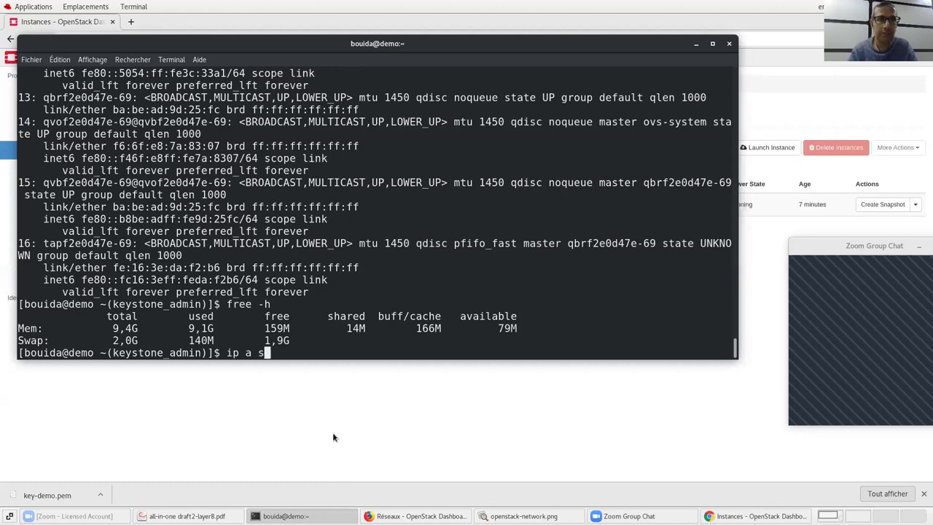
key(Return)
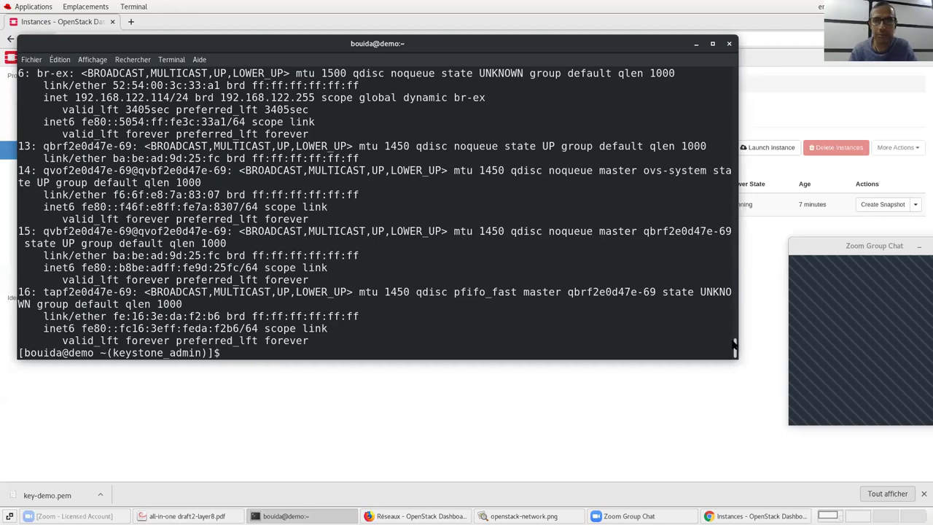
drag(734, 346, 736, 341)
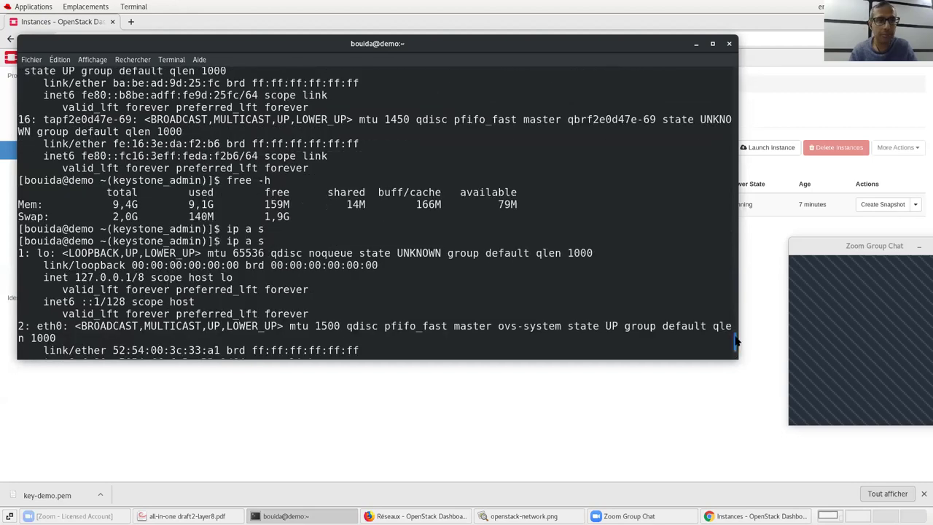
scroll(736, 341, down, 3)
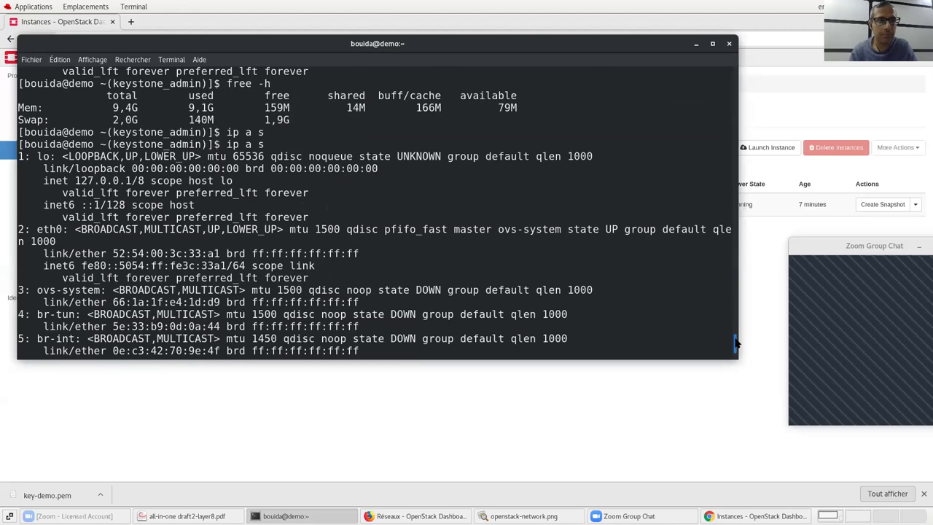
scroll(736, 343, down, 2)
scroll(736, 343, down, 2)
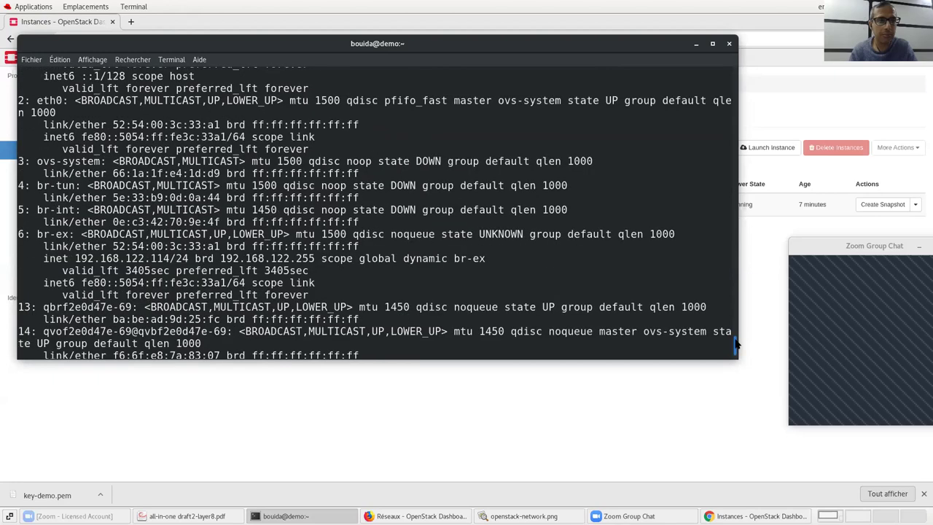
scroll(736, 344, down, 2)
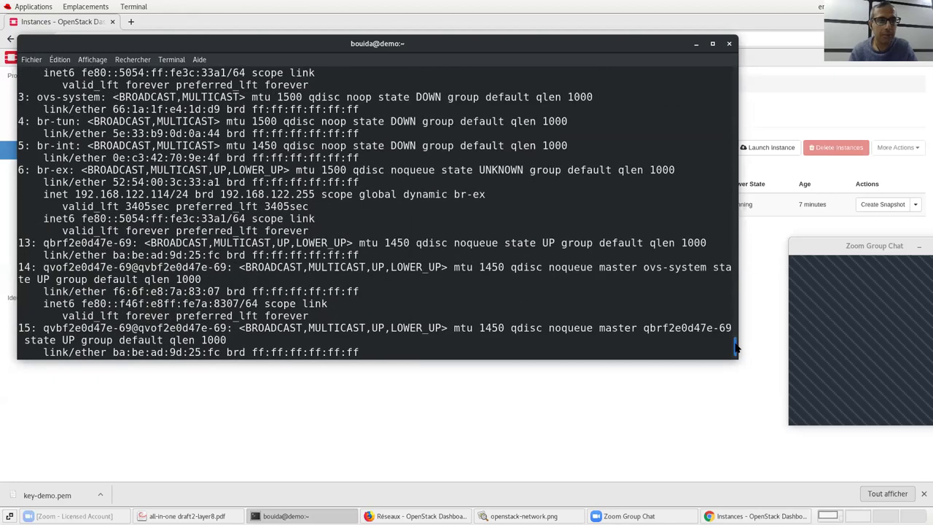
scroll(736, 343, down, 3)
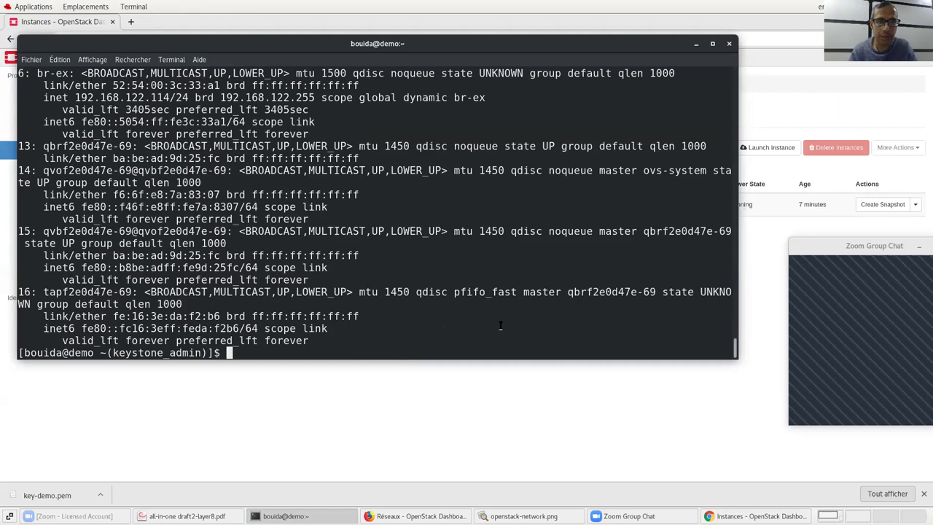
Rerun ip a s twice to show br-ex at 192.168.122.114/24 and the tapf2e0d47e-69 port.
text(ip a s)
key(Return)
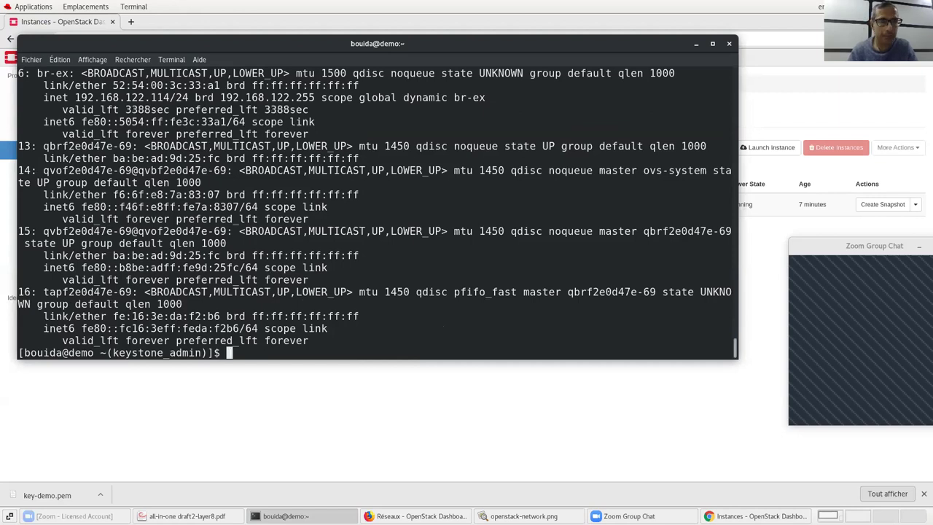
key(Up)
key(Return)
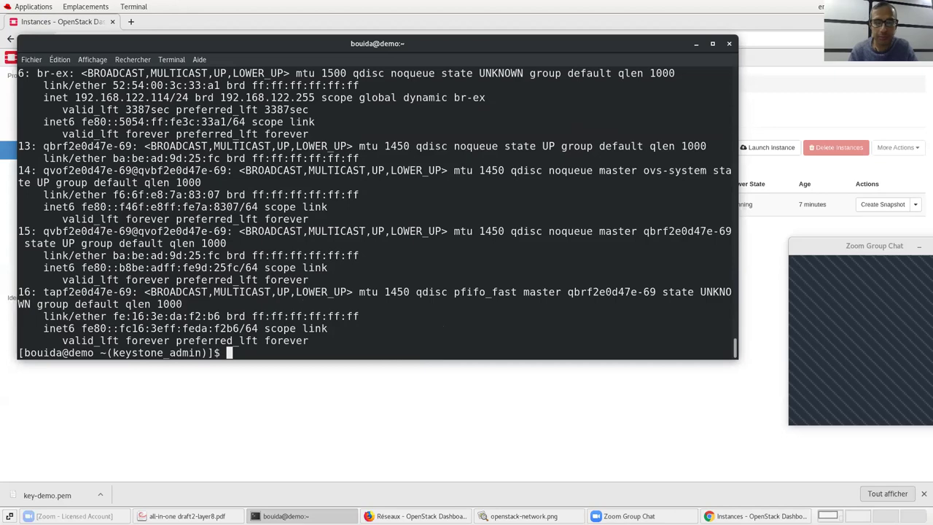
click(415, 516)
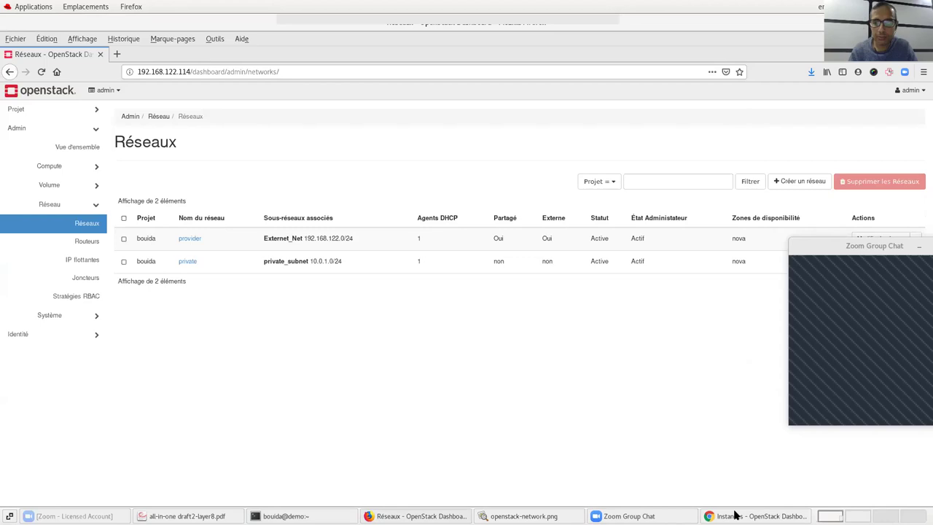
Read cirros-demo's floating IP 192.168.122.209 in Horizon, then begin typing a ping command in the terminal.
key(alt+Tab)
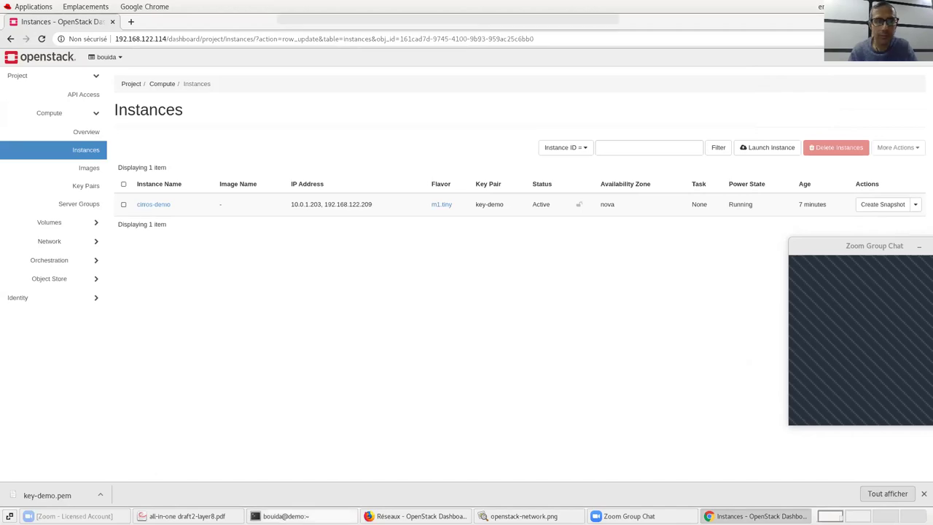
key(alt+Tab)
text(ping 192.168.1.)
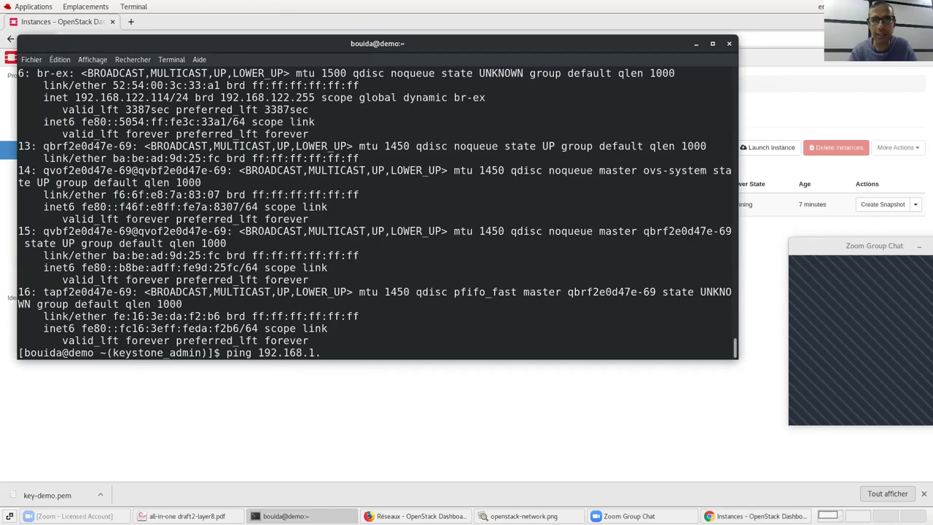
Ping floating IP 192.168.122.209 from the host with no packet loss, then rerun ip a s.
drag(440, 146, 471, 103)
key(BackSpace)
text(22.209)
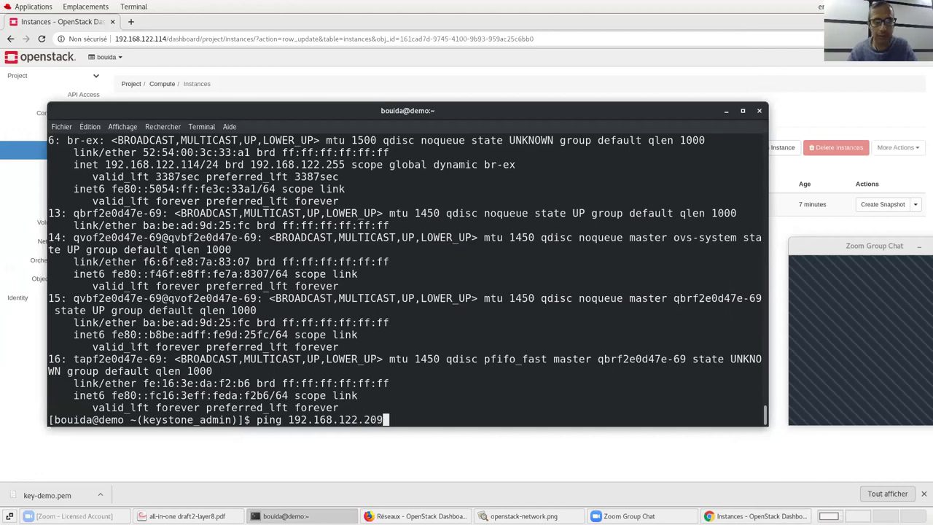
key(Return)
key(ctrl+c)
text(ip a s)
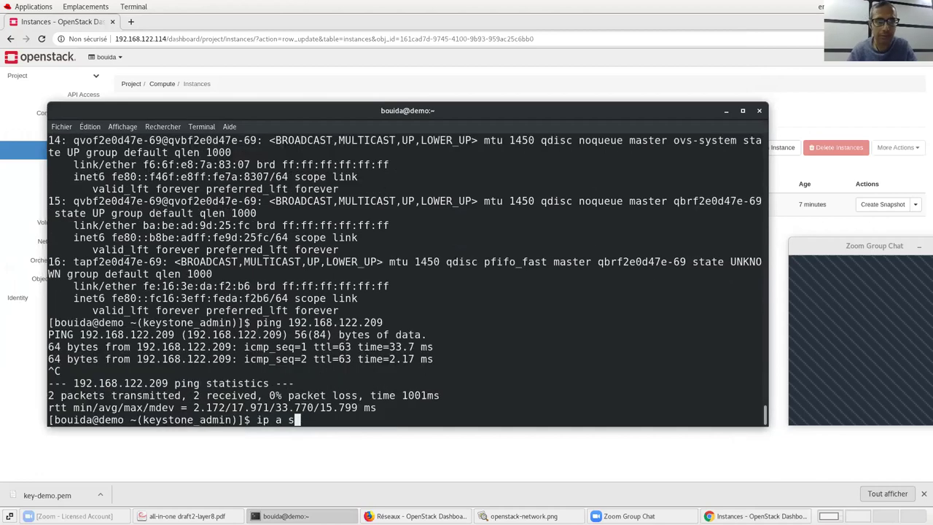
key(Return)
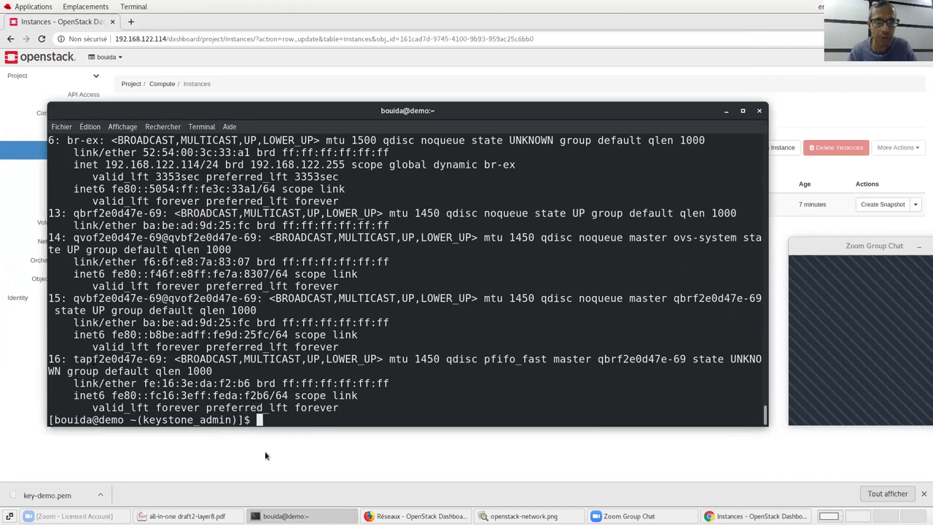
click(273, 445)
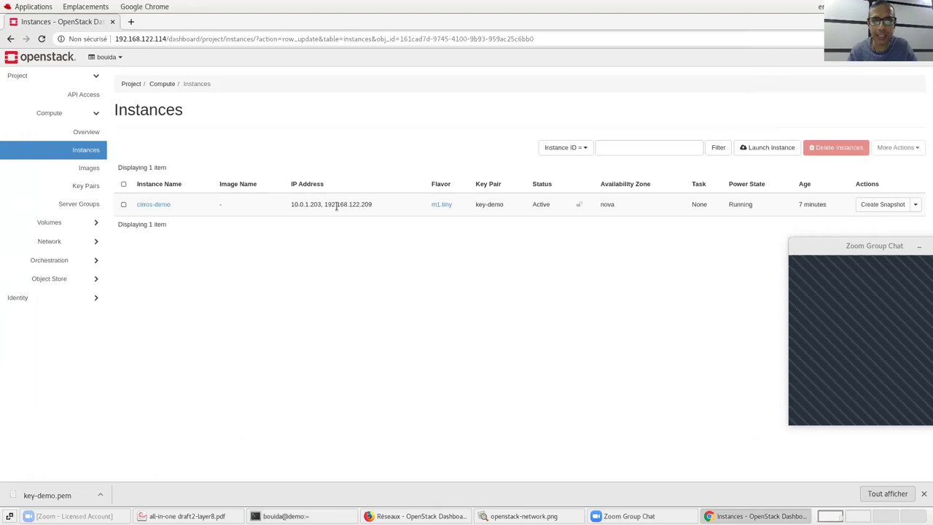
Highlight cirros-demo's floating address 192.168.122.209 in Horizon, then clear the terminal screen.
drag(337, 204, 372, 206)
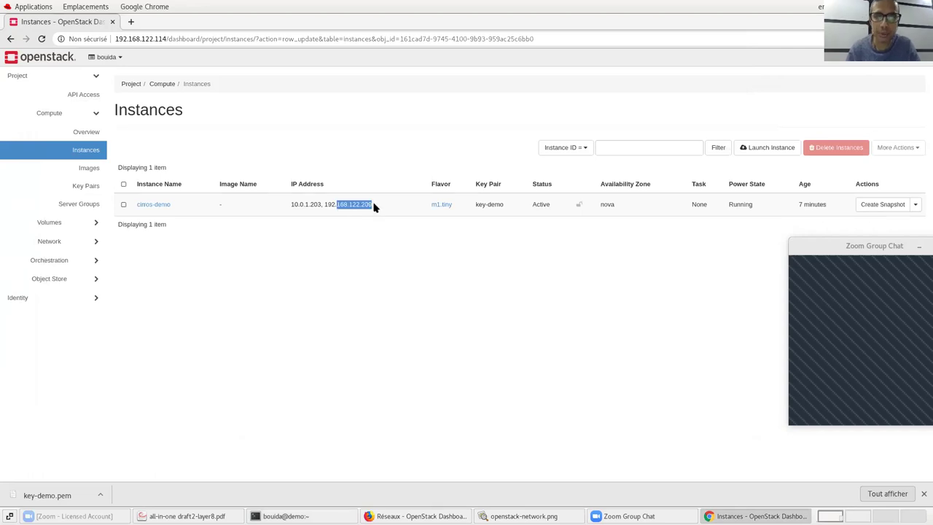
click(334, 205)
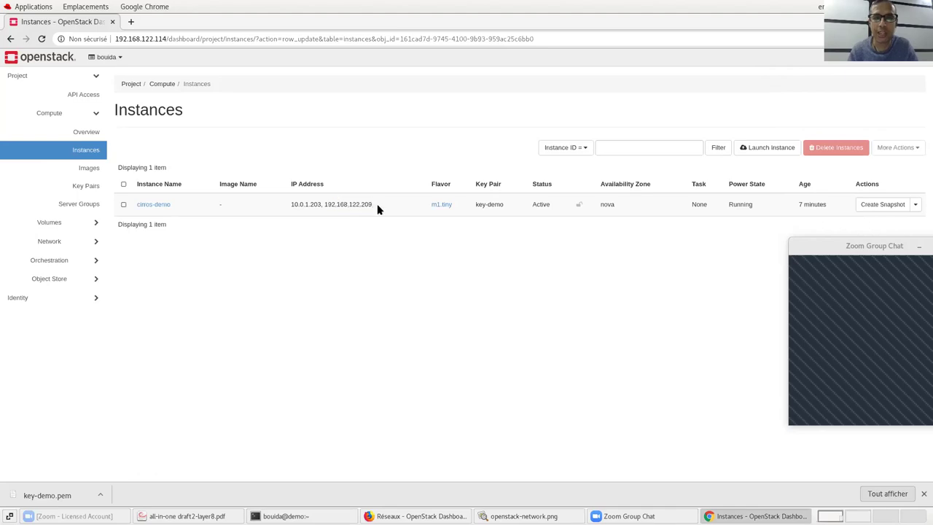
drag(377, 209, 337, 205)
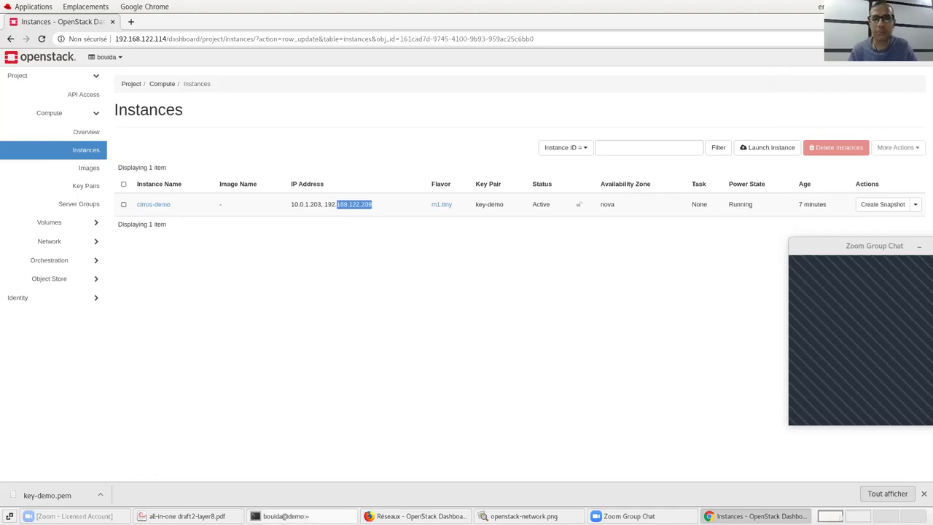
key(alt+Tab)
key(ctrl+l)
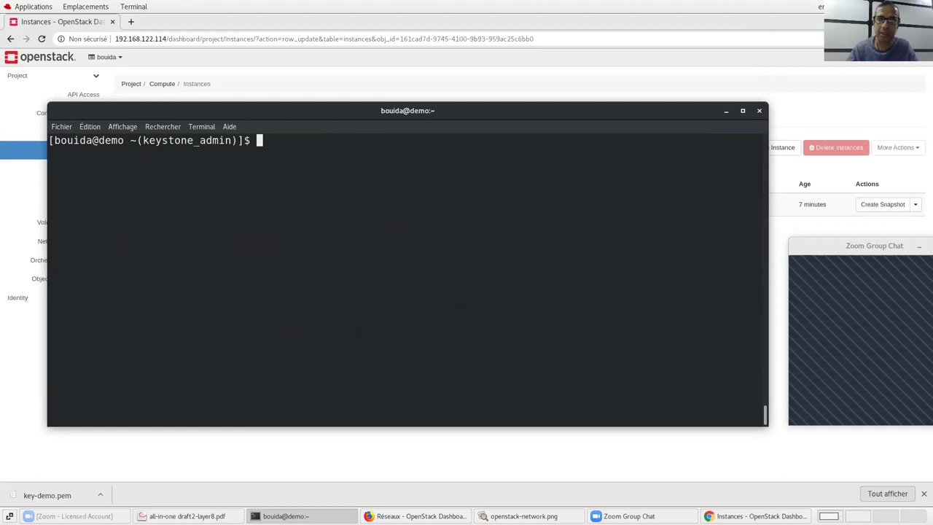
Run openstack network list and highlight the provider network name.
text(openstack )
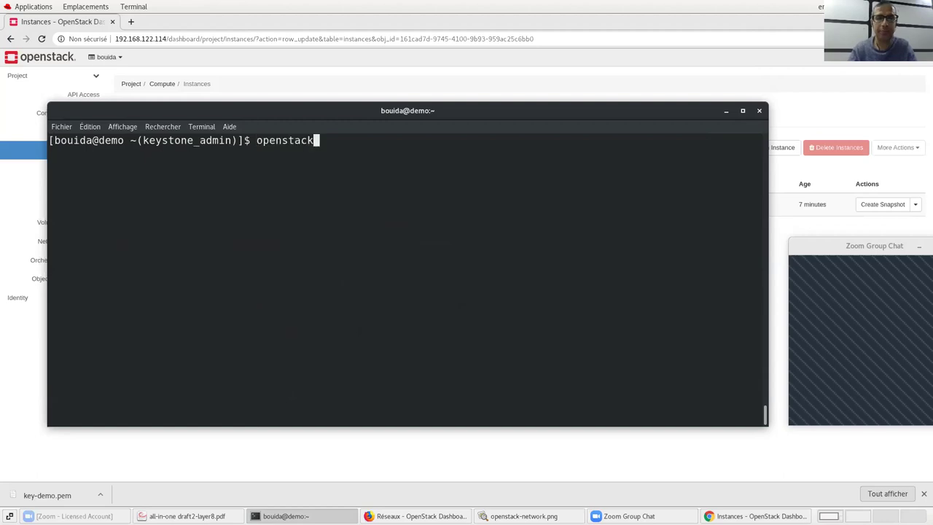
text(network )
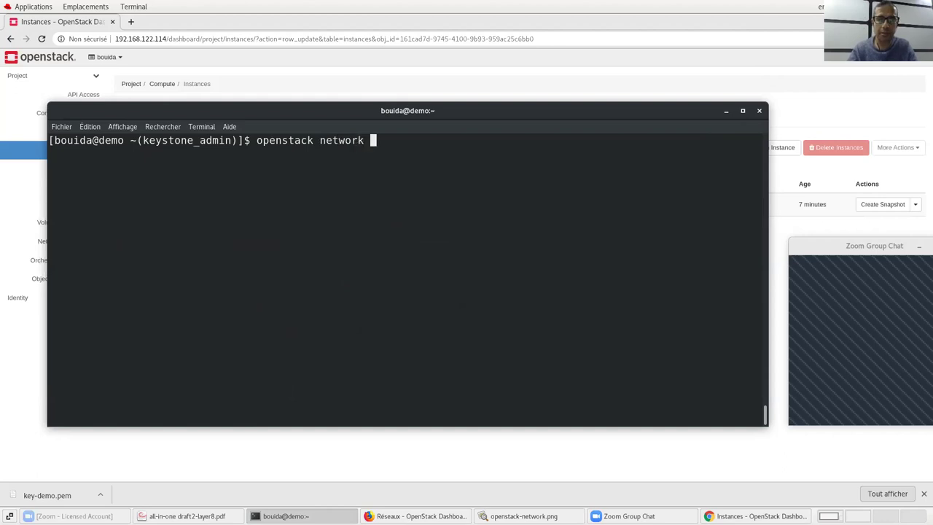
text(list)
key(Return)
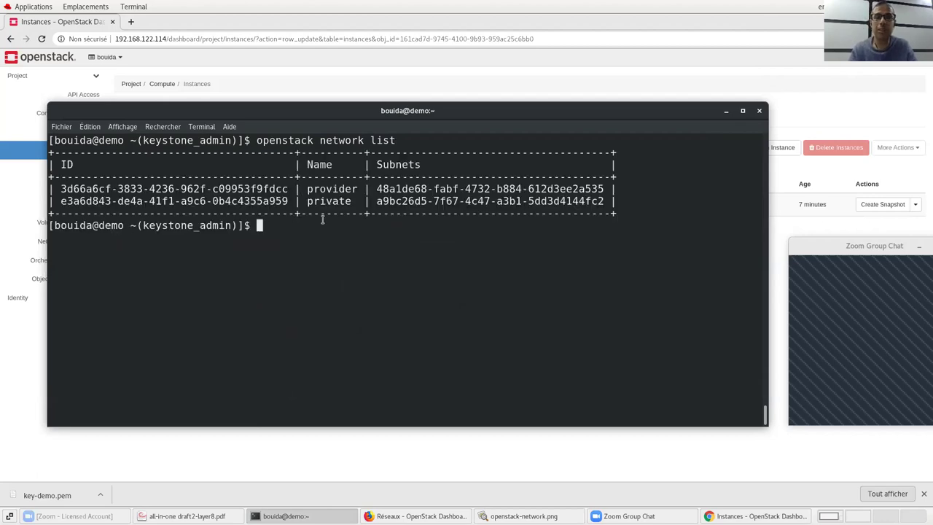
mouse_move(306, 190)
mouse_down()
mouse_move(353, 193)
mouse_move(306, 189)
mouse_up()
click(353, 200)
click(306, 190)
double_click(306, 190)
click(295, 236)
Ping 192.168.122.209 from inside the qrouter namespace, entering the sudo password.
key(Up)
key(Up)
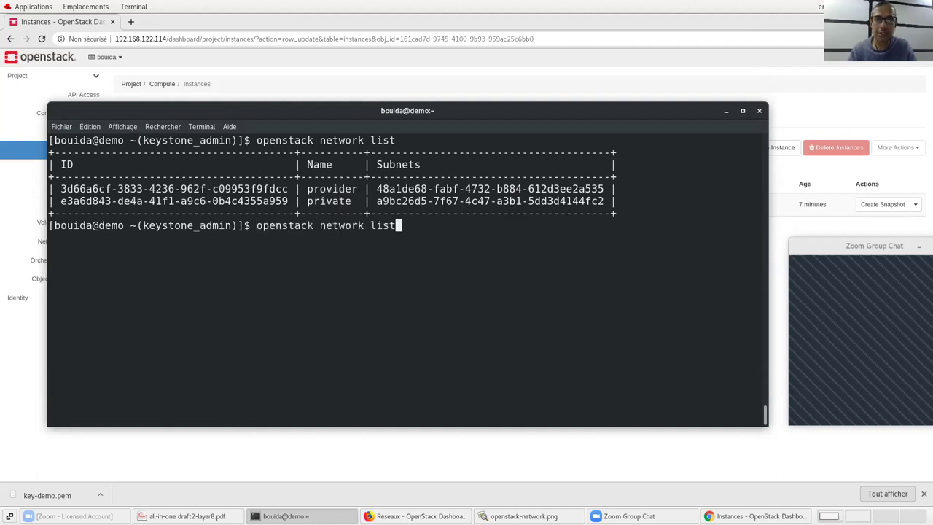
key(Up)
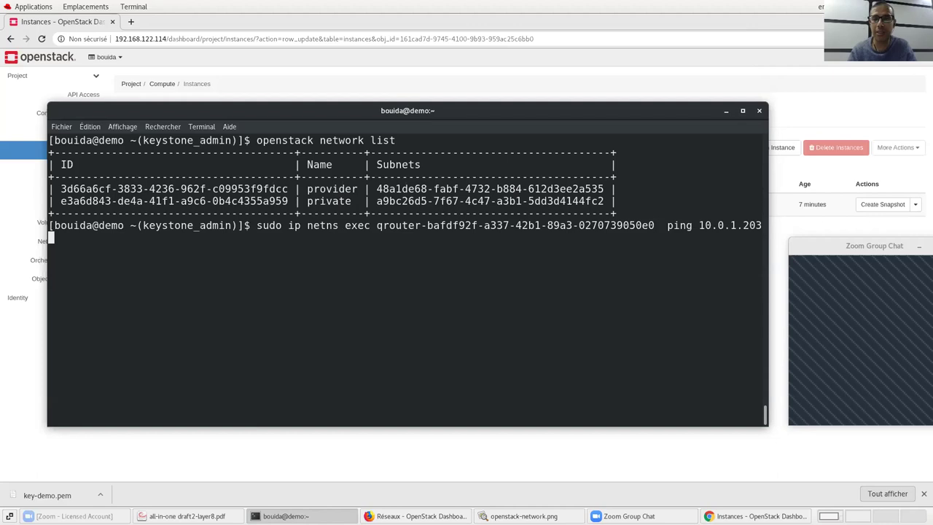
key(BackSpace)
key(BackSpace)
key(BackSpace)
key(BackSpace)
key(BackSpace)
key(BackSpace)
key(BackSpace)
key(BackSpace)
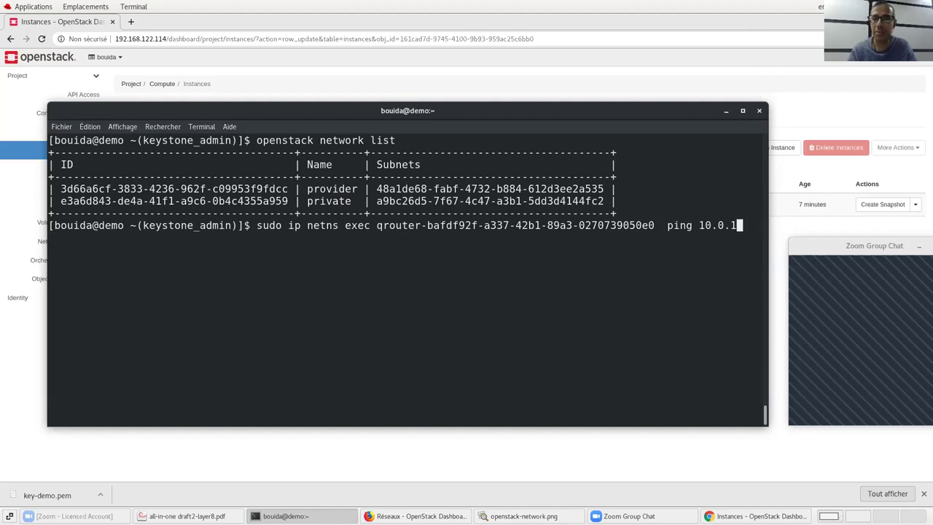
key(BackSpace)
text(92.16)
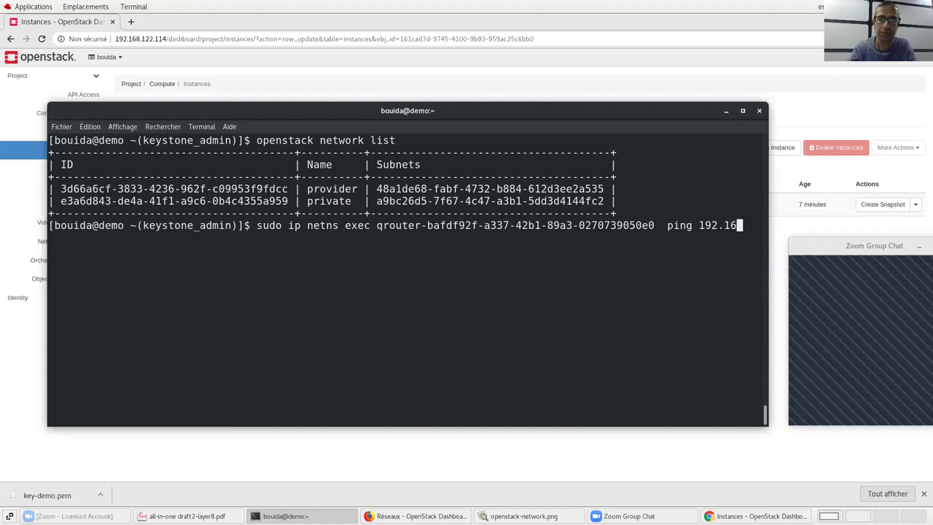
text(8.122.209)
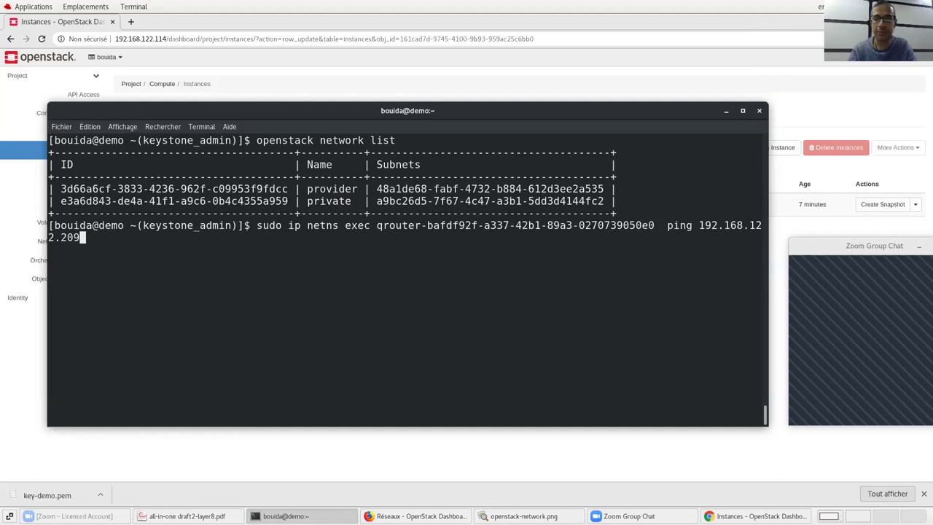
key(Return)
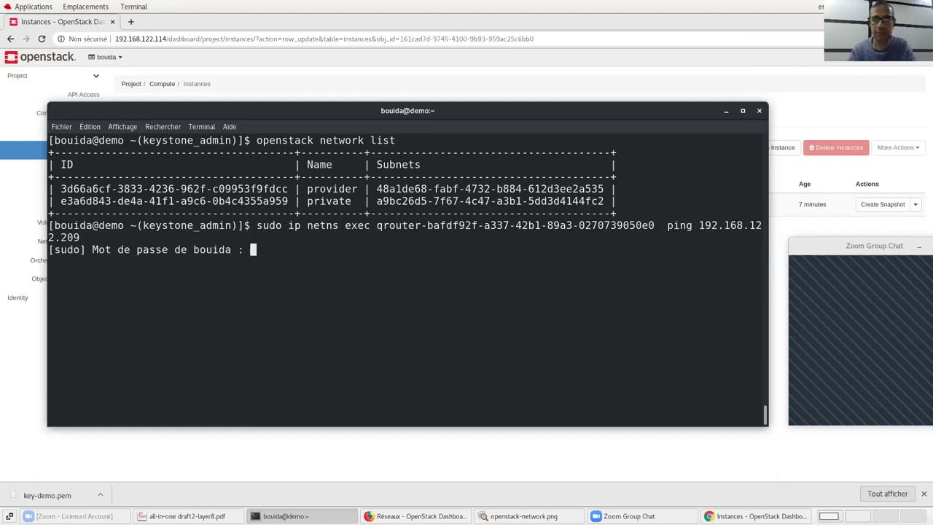
key(Return)
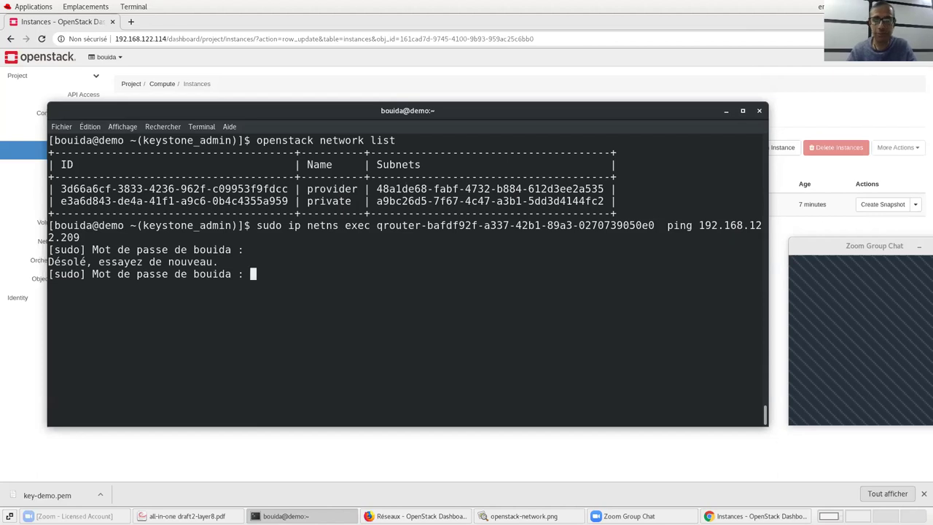
key(Return)
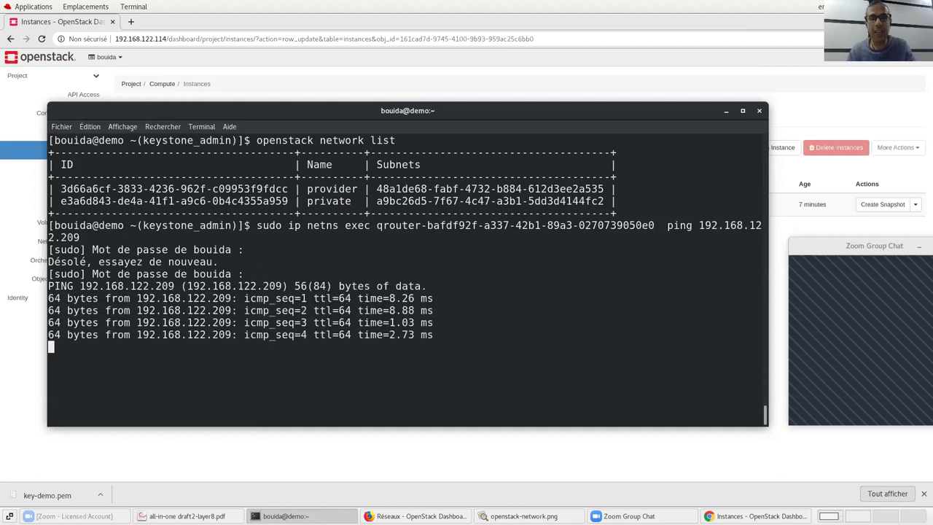
Stop the namespace ping at 4 sent, 4 received, 0% loss, and highlight qrouter in the command.
key(ctrl+c)
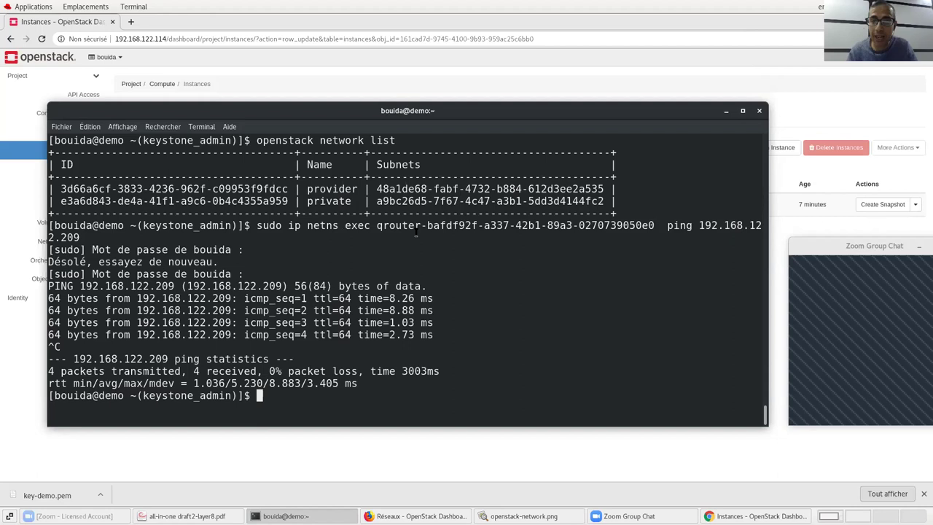
drag(376, 229, 423, 228)
click(421, 228)
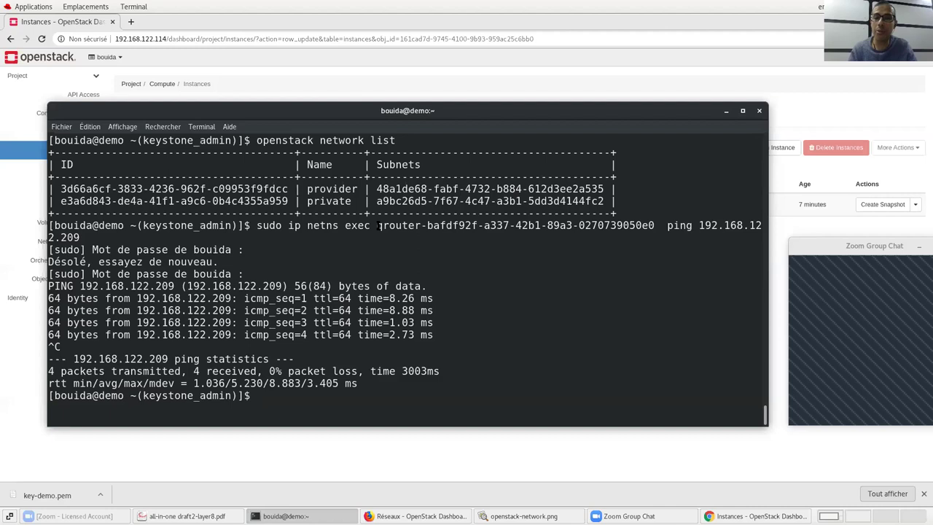
drag(378, 227, 418, 227)
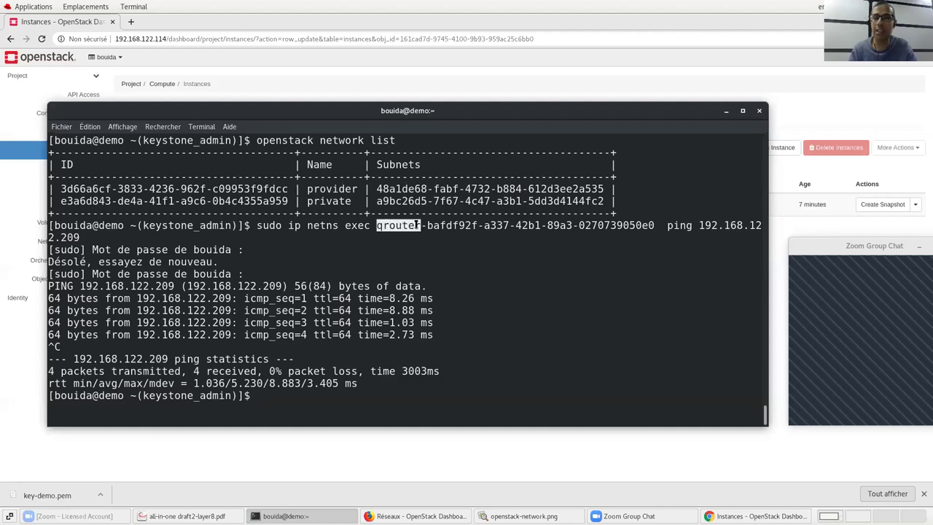
click(417, 227)
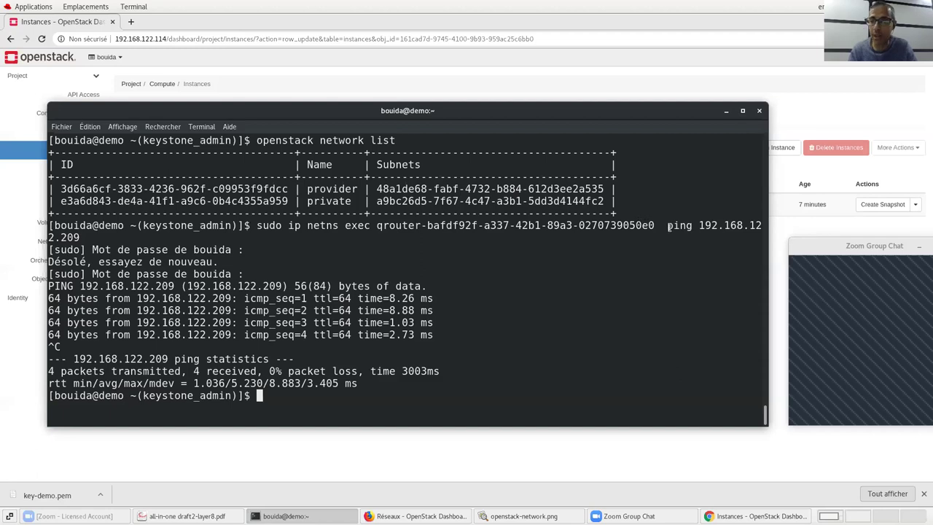
Highlight the ping and ip netns parts of the namespace ping command.
drag(668, 227, 696, 228)
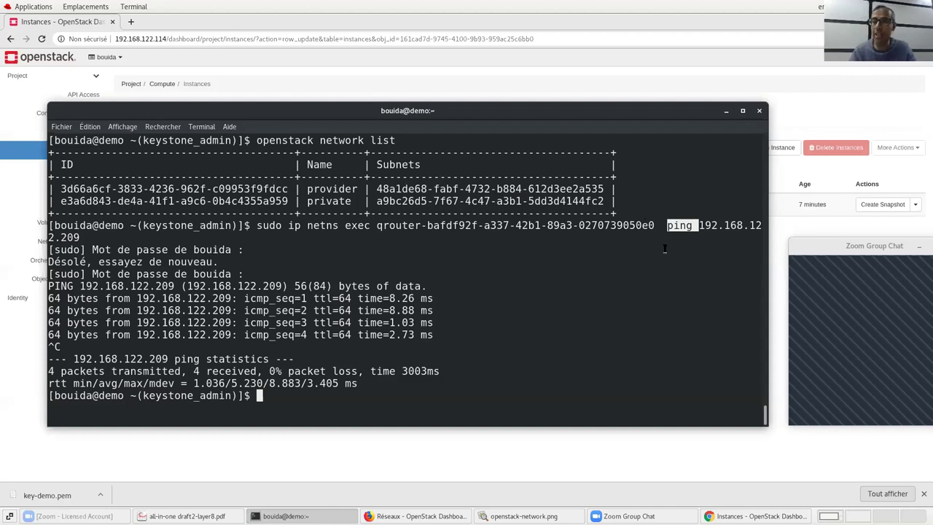
click(638, 220)
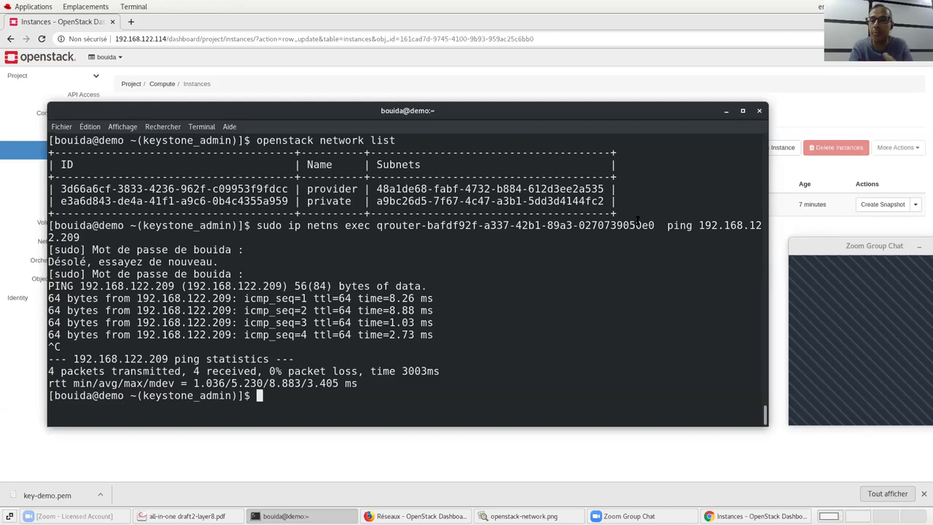
drag(661, 225, 683, 227)
click(684, 227)
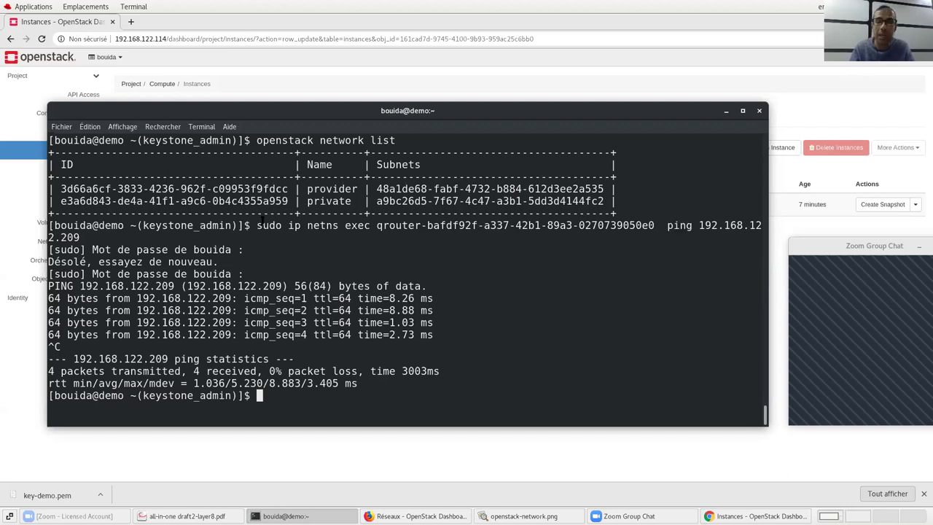
drag(289, 226, 336, 226)
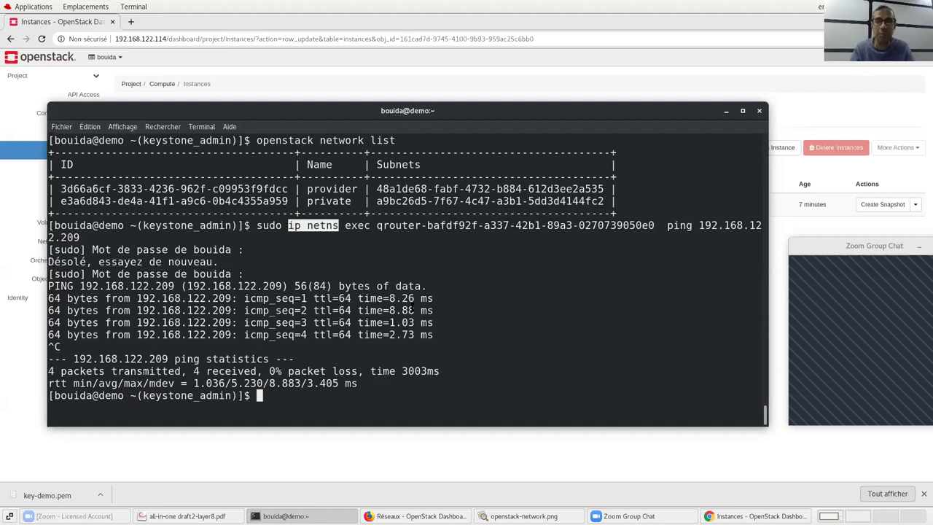
Run sudo ip netns exec qdhcp-<private network ID> ip a s to list the DHCP namespace's interfaces.
text(sudo ip n)
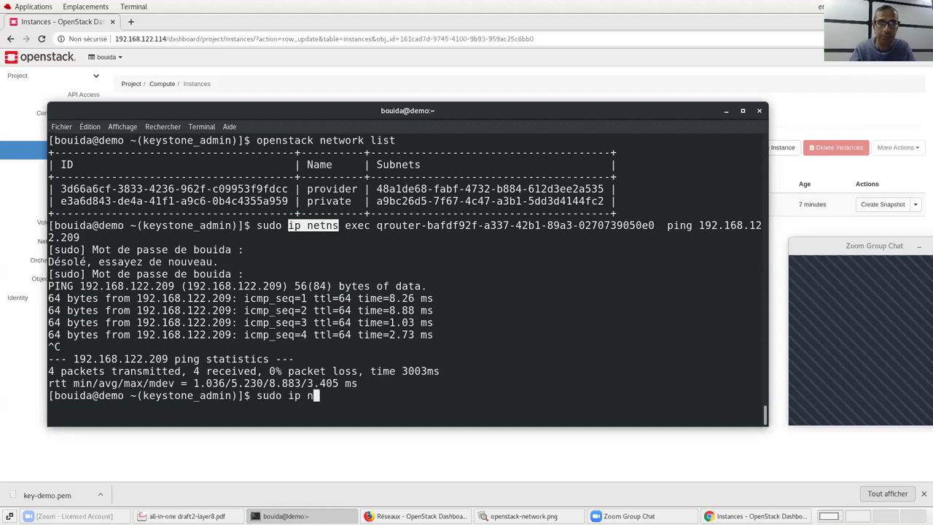
text(etss exec)
drag(376, 226, 389, 225)
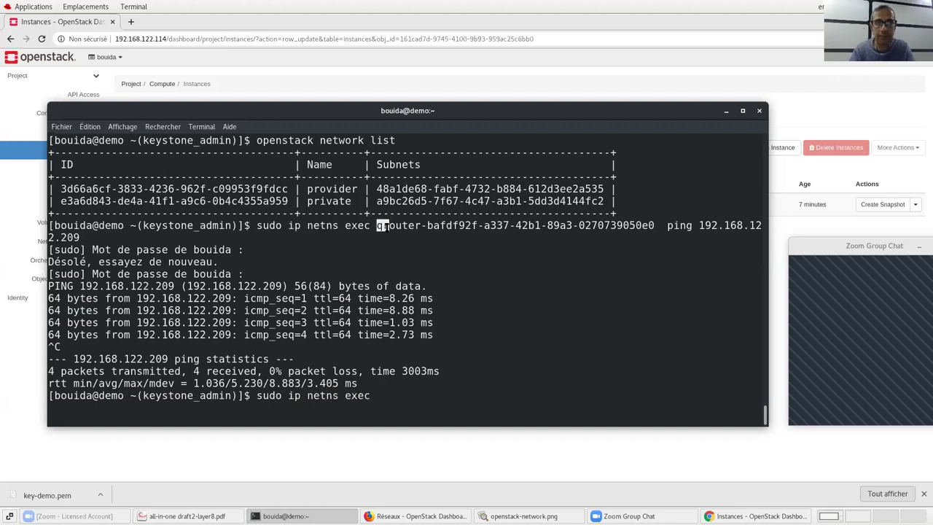
text(qdhcp-)
drag(285, 201, 63, 201)
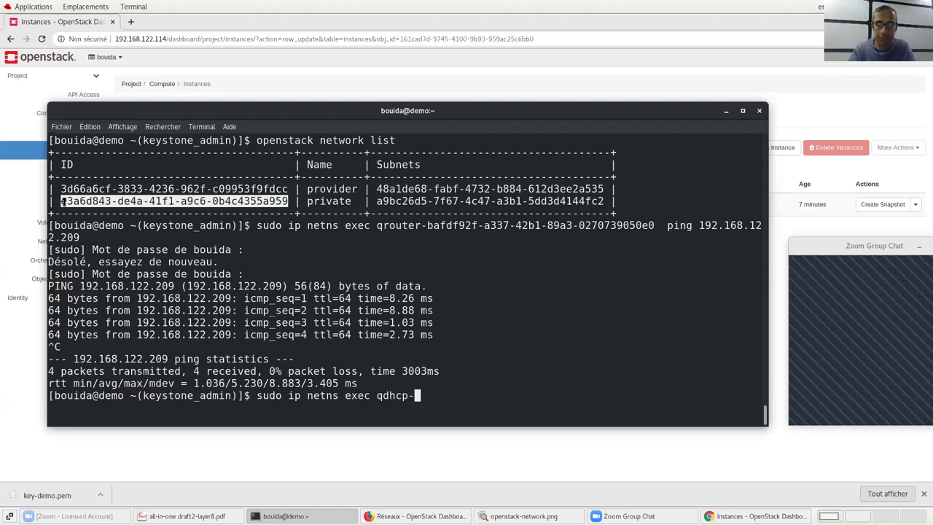
middle_click(62, 201)
text(ip a s)
key(Return)
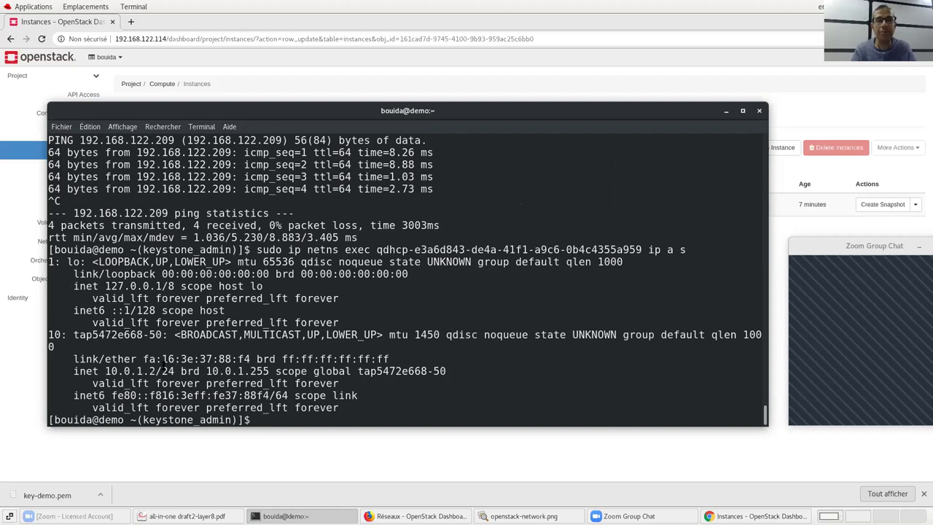
Highlight the 10.0.1.2 address and the tap5472e668-50 interface in the output.
drag(162, 371, 105, 370)
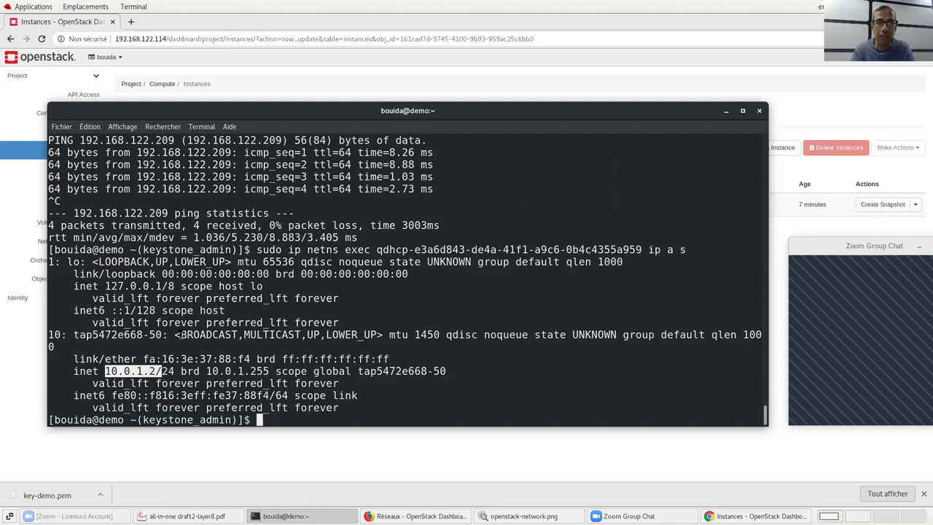
drag(158, 334, 73, 334)
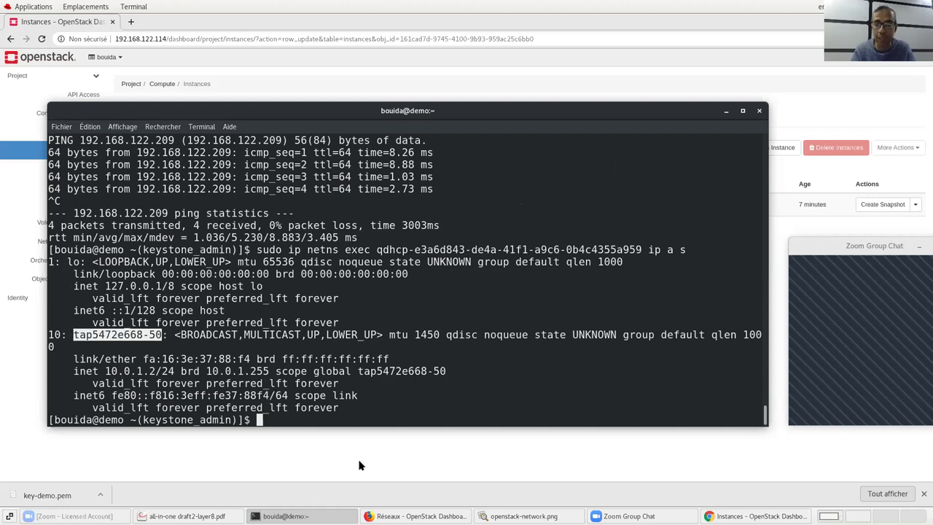
click(139, 335)
drag(74, 334, 161, 335)
Review the all-in-one network diagram PDF, then bring up the openstack-network.png diagram.
click(377, 513)
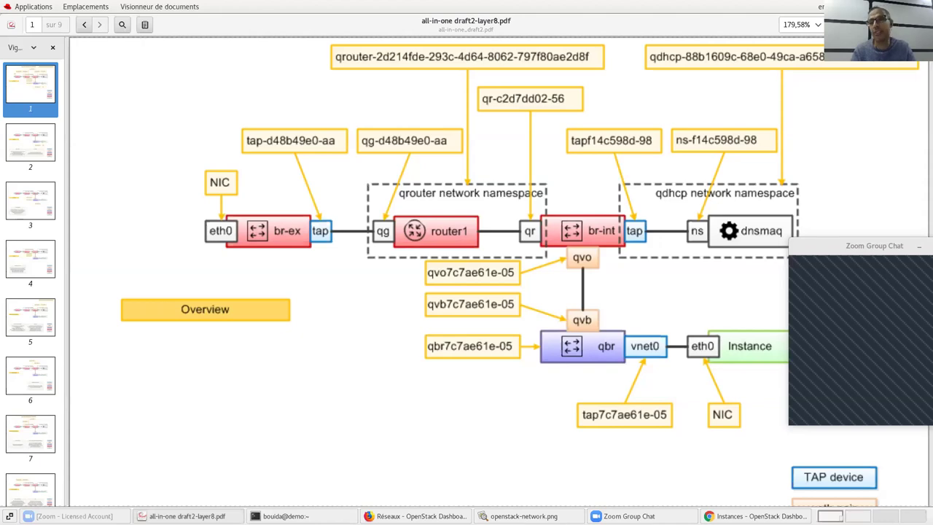
key(super+h)
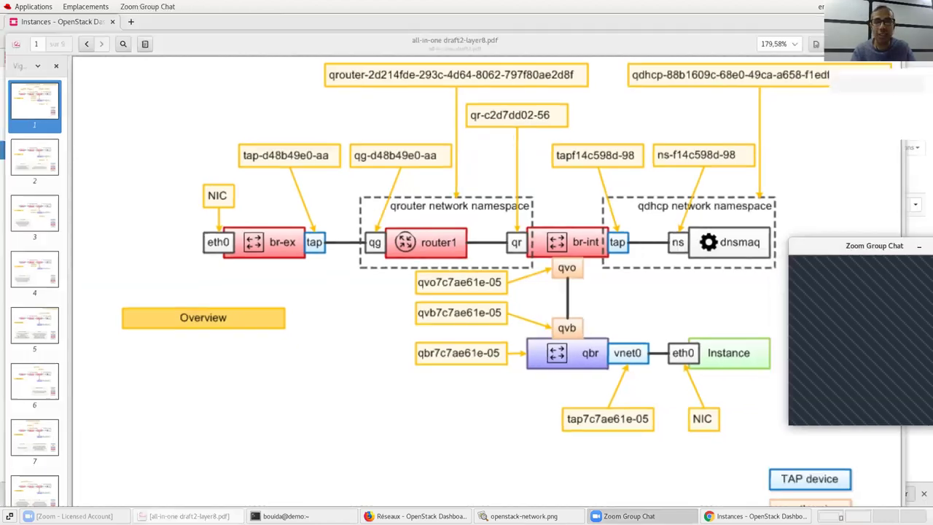
click(313, 408)
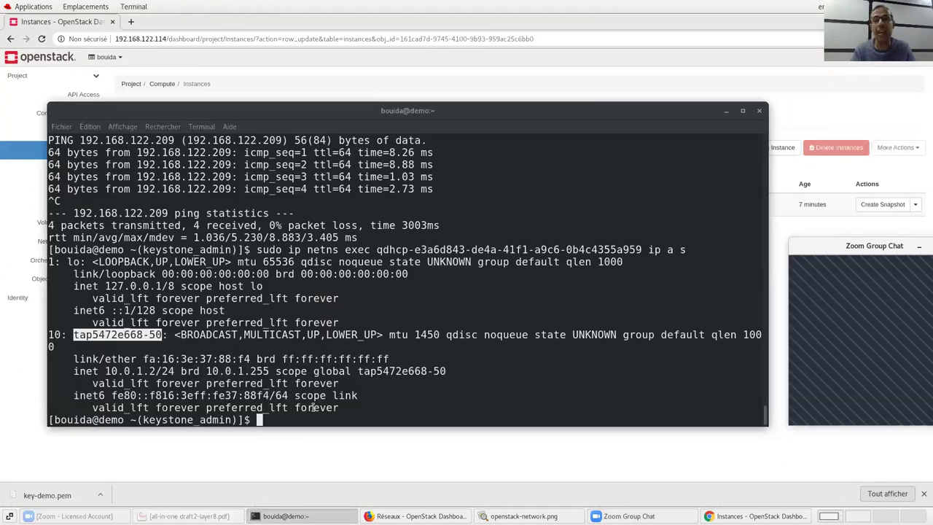
click(314, 408)
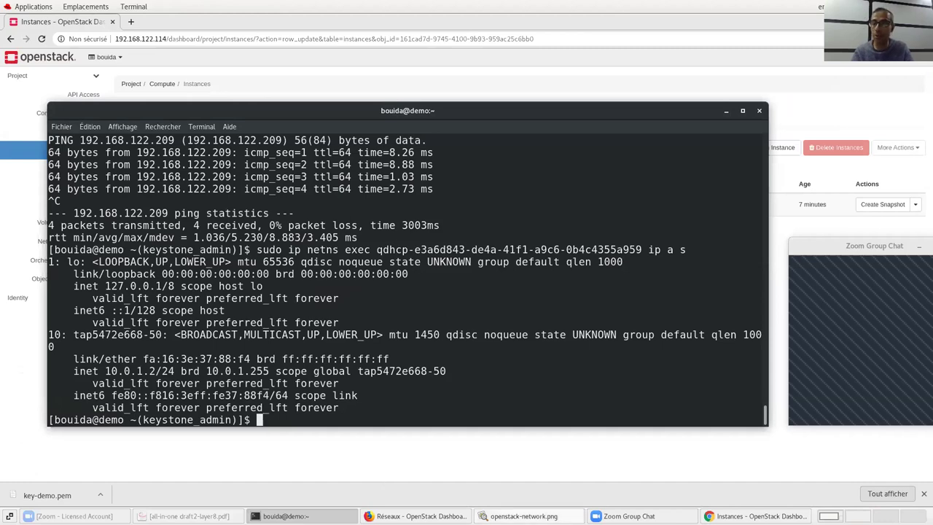
click(517, 516)
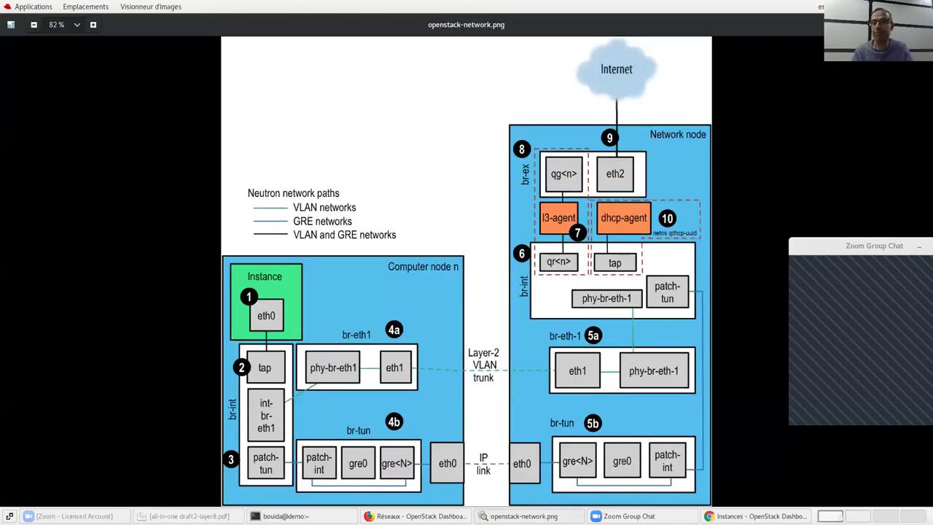
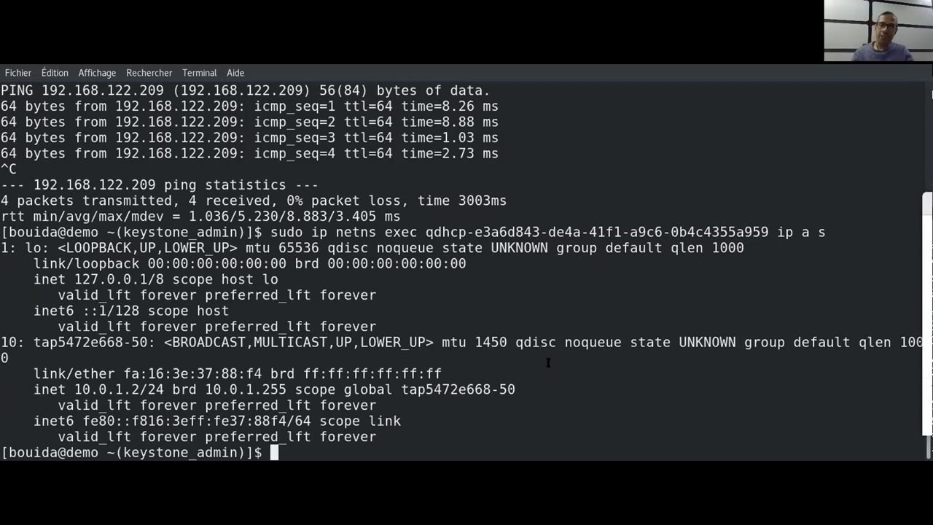
Clear the terminal to a fresh keystone_admin prompt, then switch to the terminal with the lvs output.
key(ctrl+l)
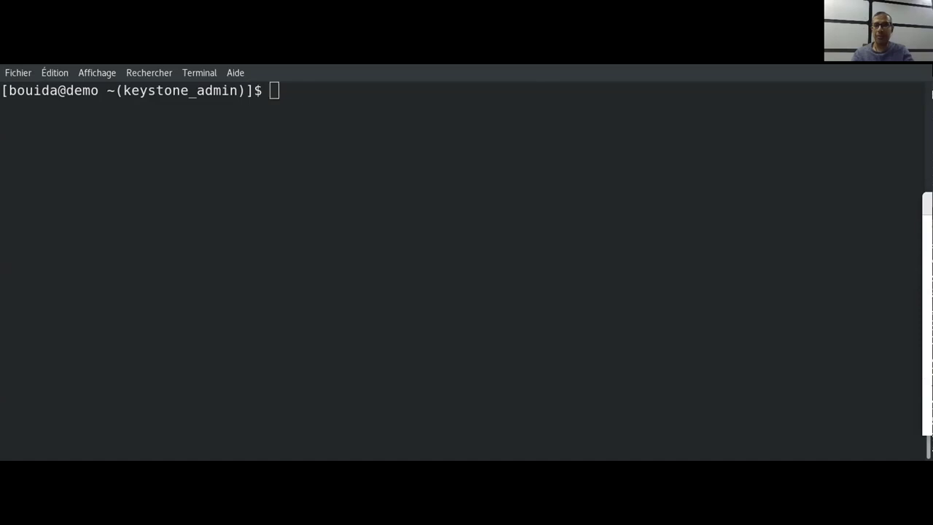
key(alt+Tab)
Highlight the cinder-volumes-pool name, its <9,79g size, and the 1,00g volume-528b930 row in the lvs output.
click(505, 258)
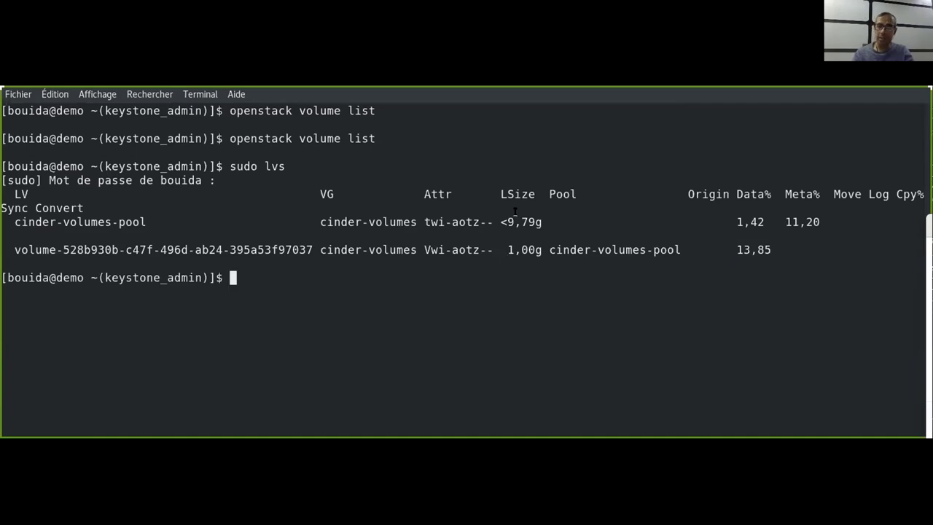
drag(508, 222, 531, 222)
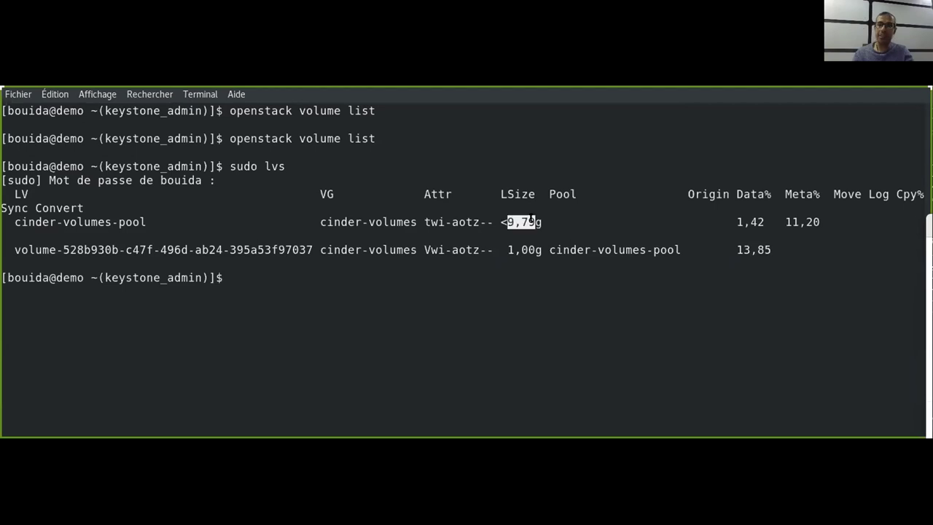
click(504, 250)
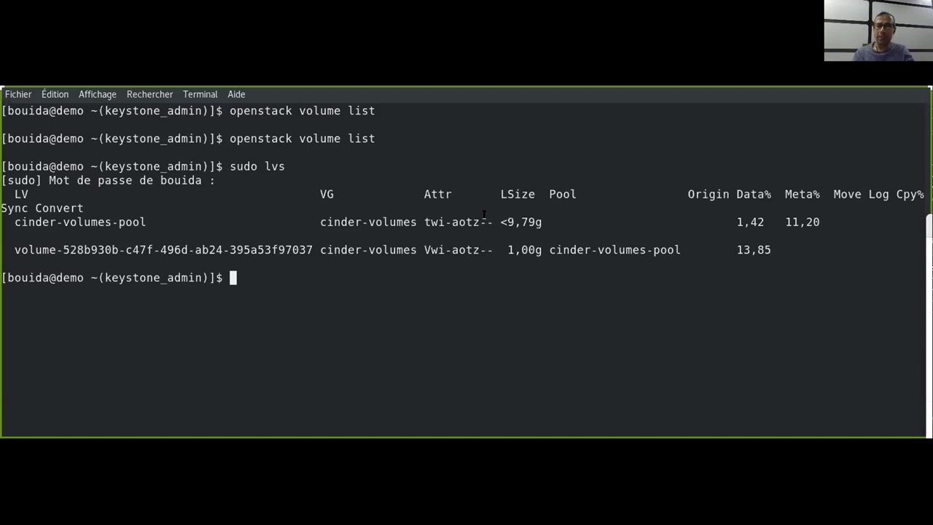
drag(109, 218, 189, 222)
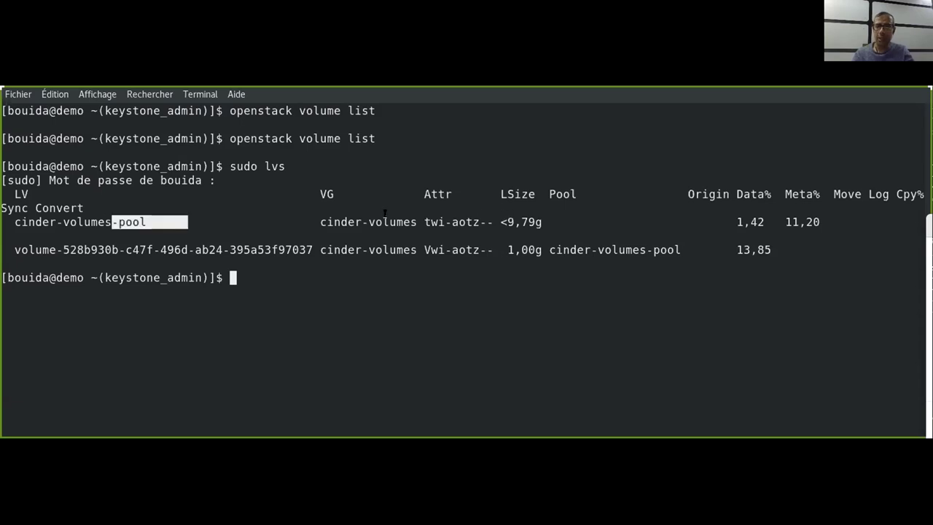
click(408, 216)
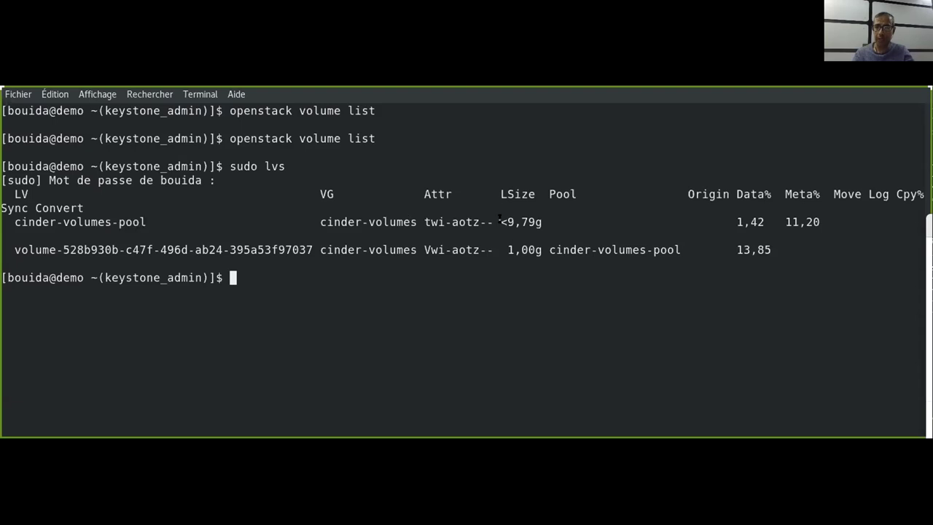
drag(499, 219, 526, 219)
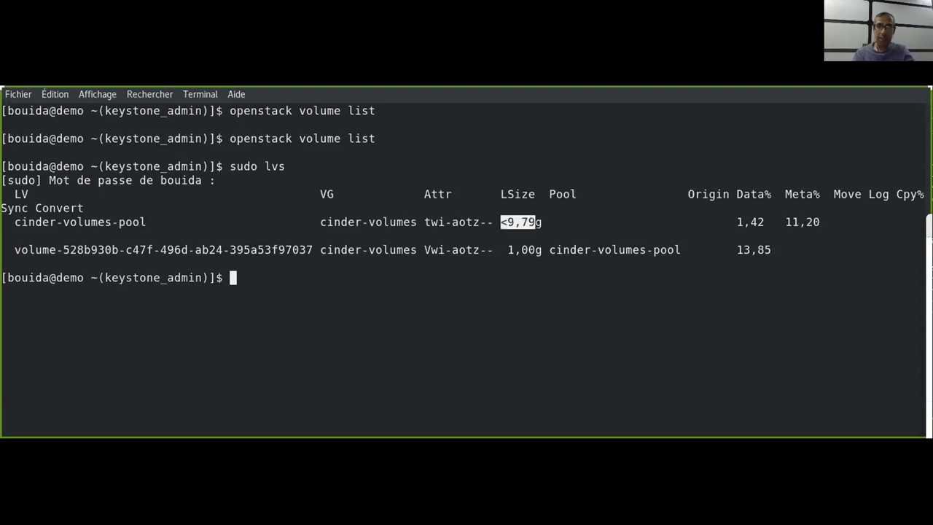
drag(14, 249, 543, 249)
triple_click(543, 248)
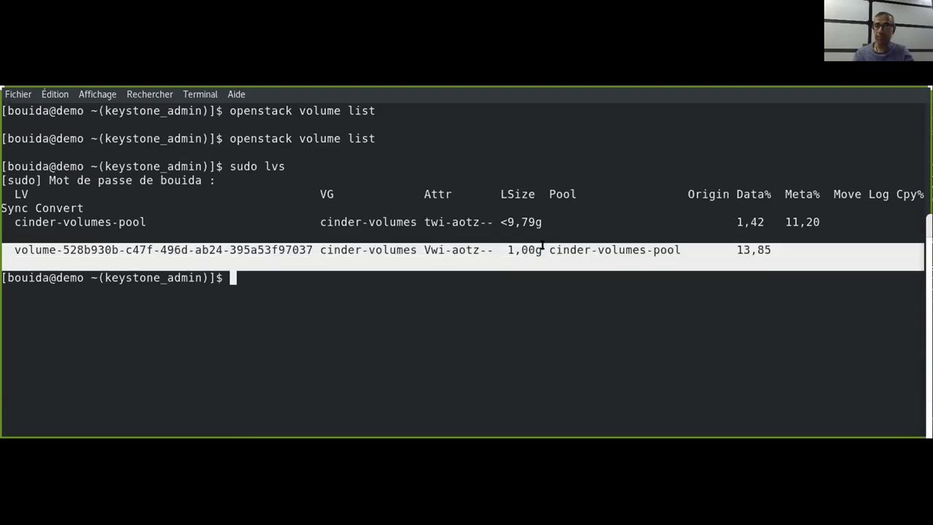
click(543, 250)
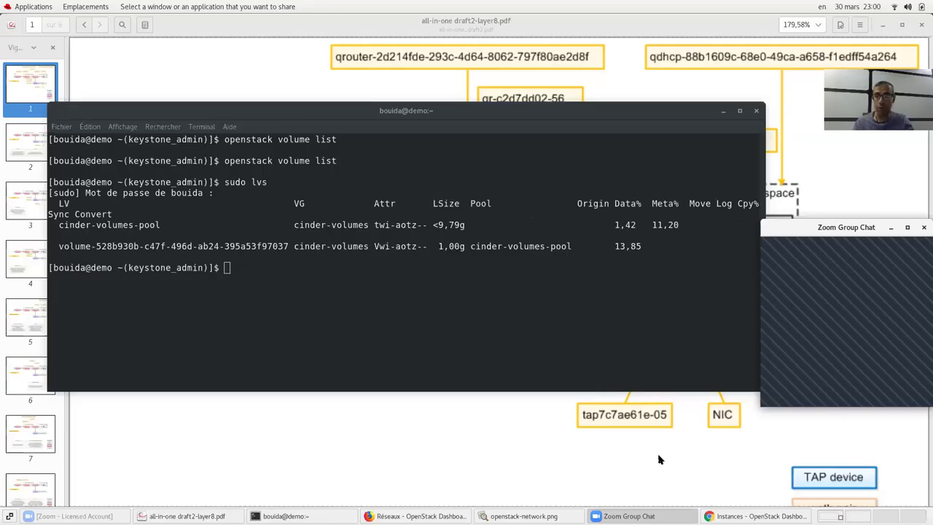
In Horizon, collapse Compute and open the project's Volumes list showing the 1GiB volume.
key(alt+Tab)
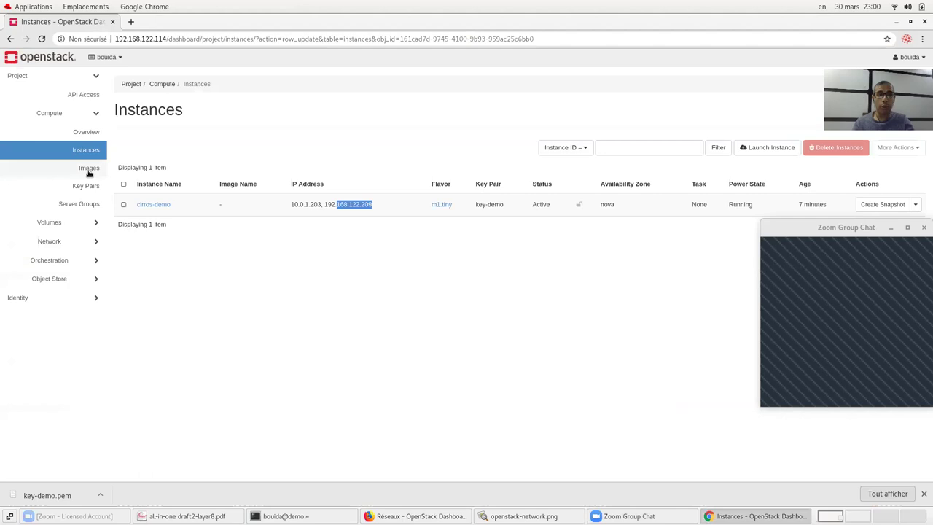
click(94, 115)
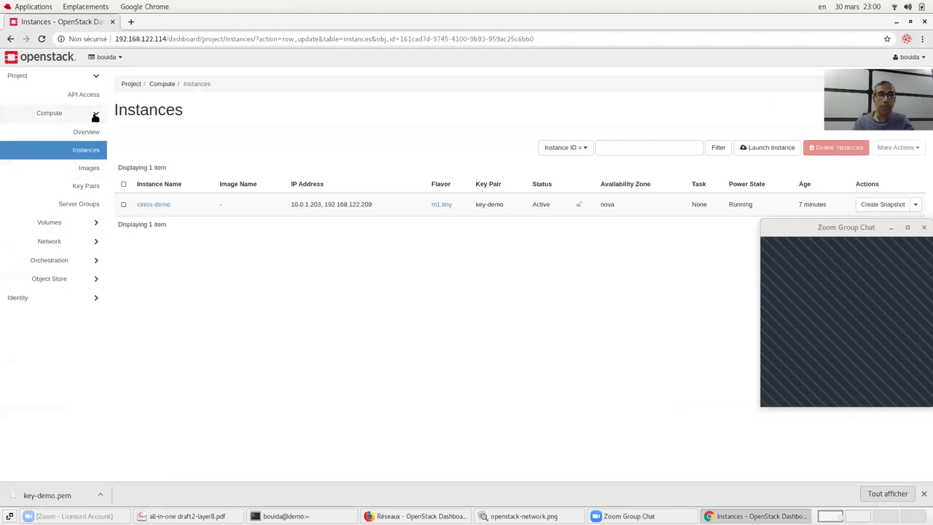
click(91, 137)
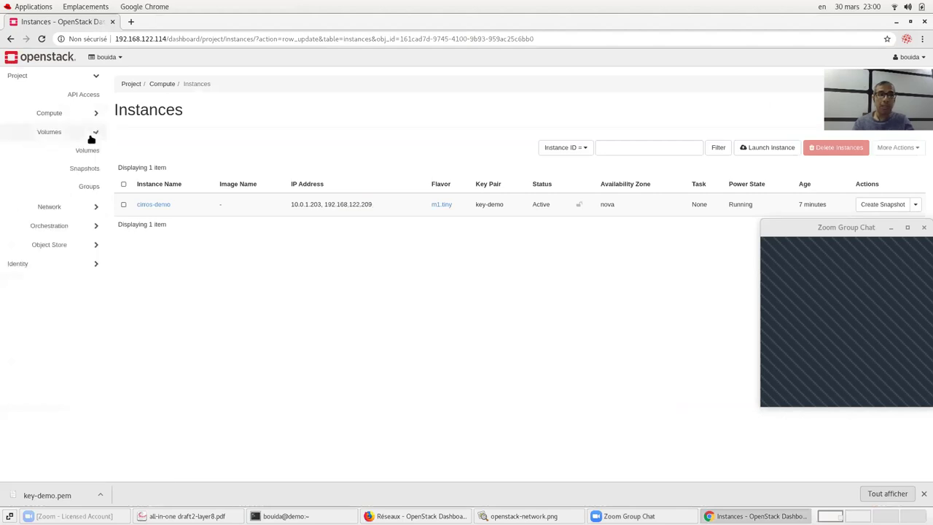
click(87, 152)
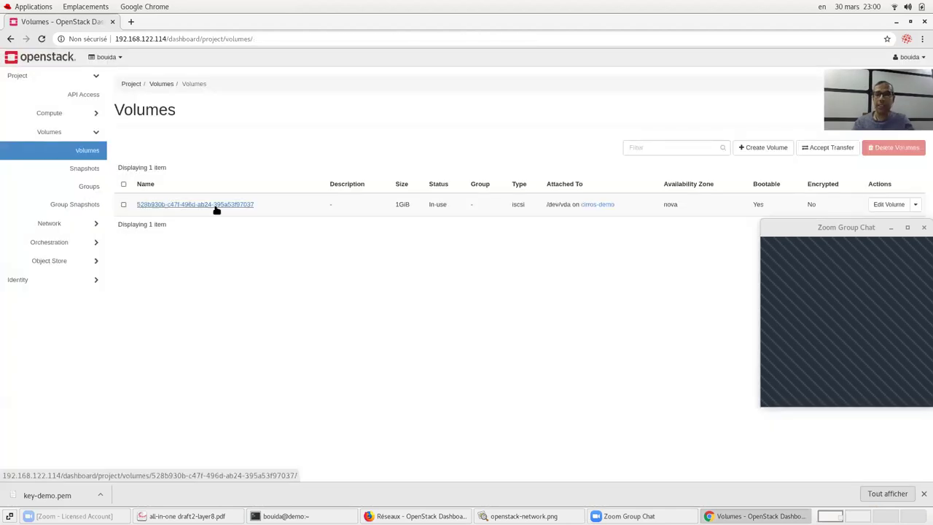
Open the Create Volume form, cancel it, and return to the terminal.
click(765, 148)
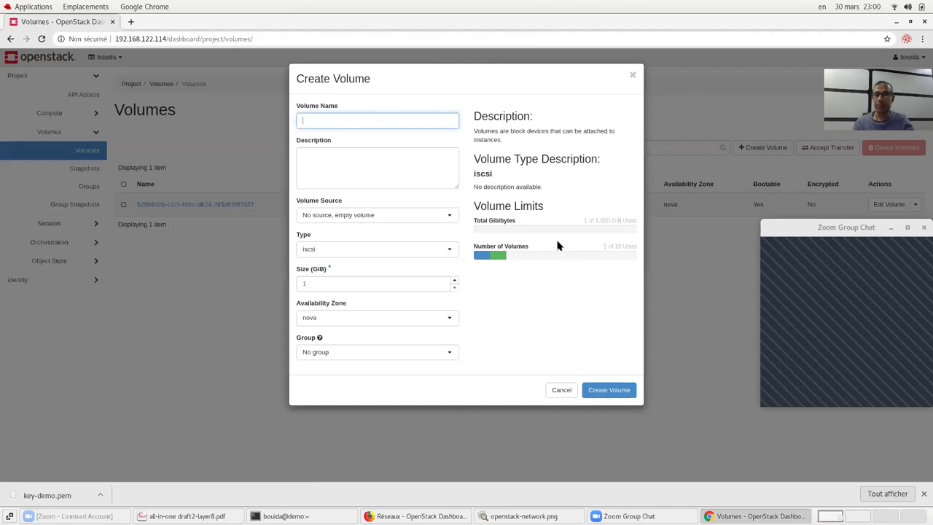
click(559, 390)
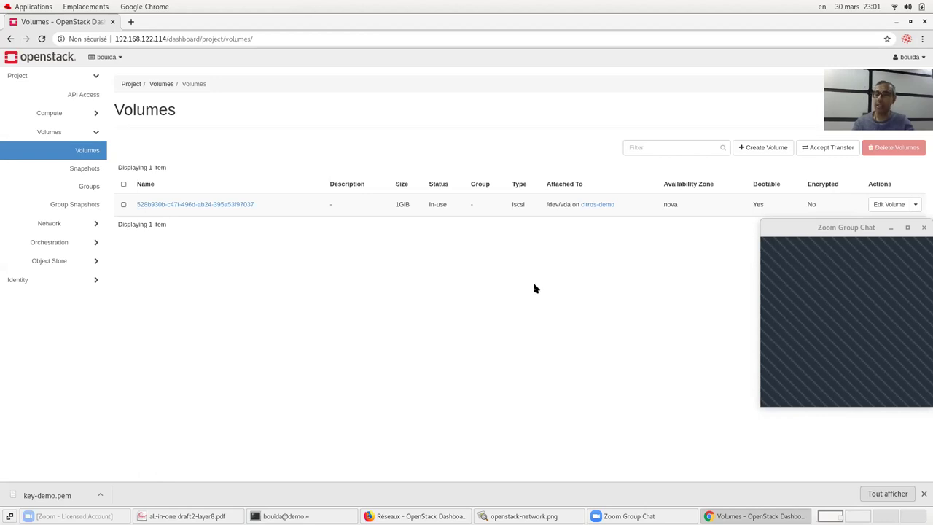
click(285, 516)
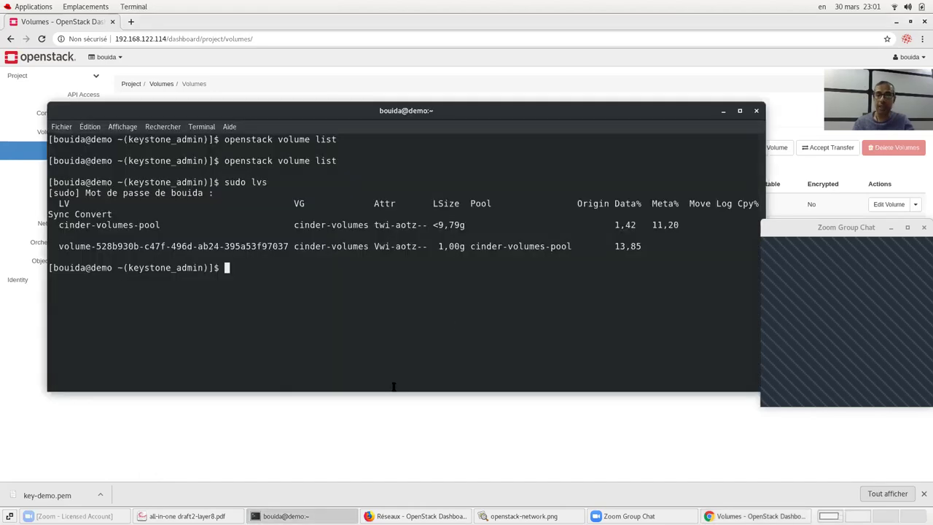
Launch sudo targetcli, correcting the 'targetci' typo, and list the configuration tree with ls.
text(sudo tar)
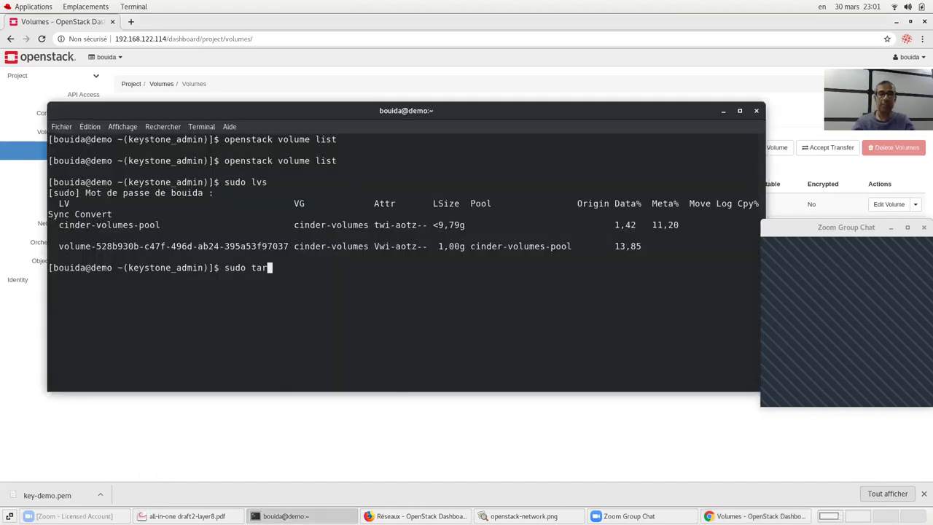
text(getc)
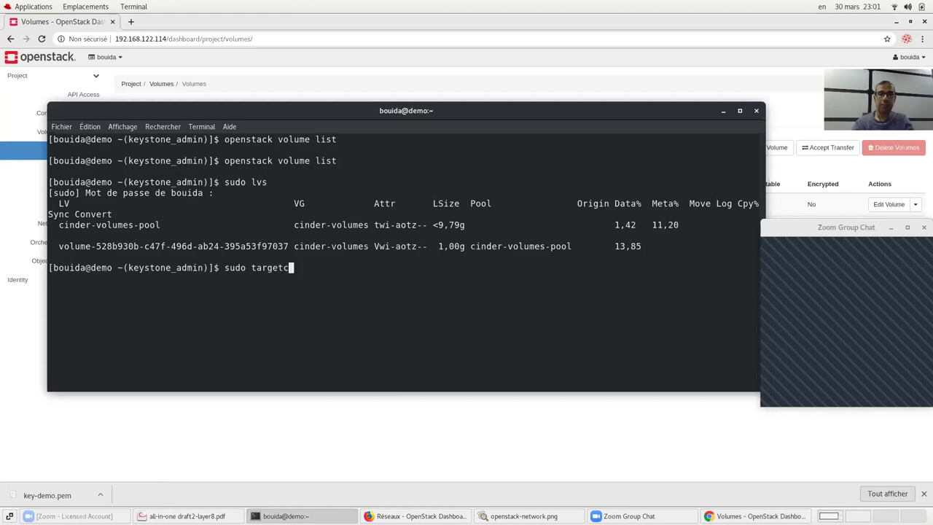
key(Tab)
key(Tab)
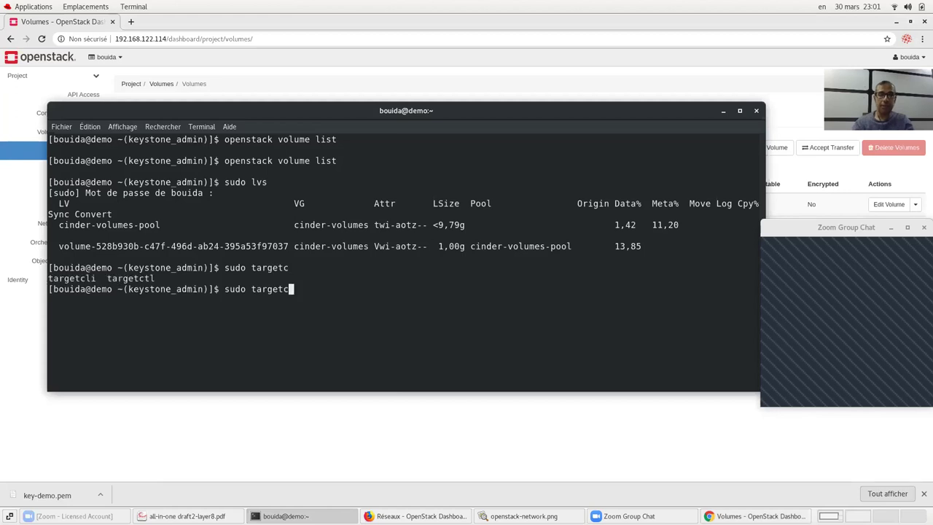
text(i)
key(Return)
key(Up)
key(BackSpace)
text(li)
key(Return)
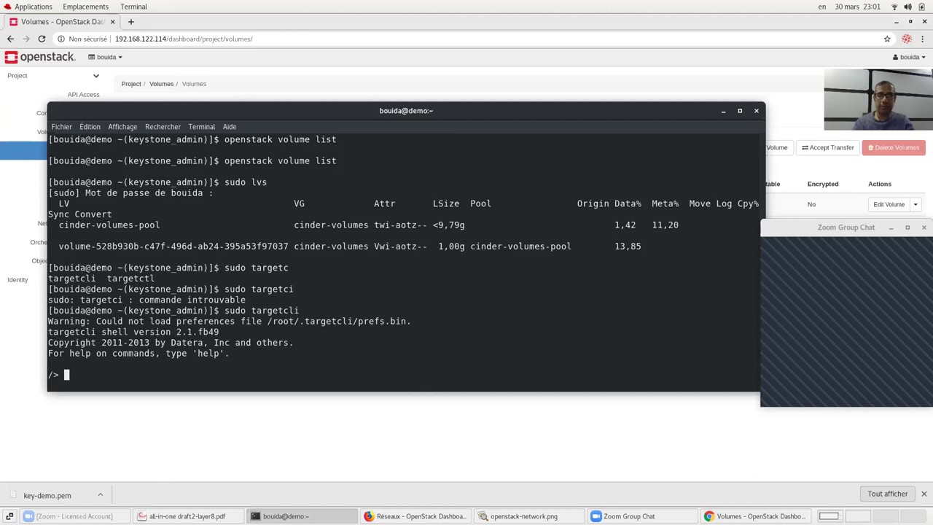
text(ls)
key(Return)
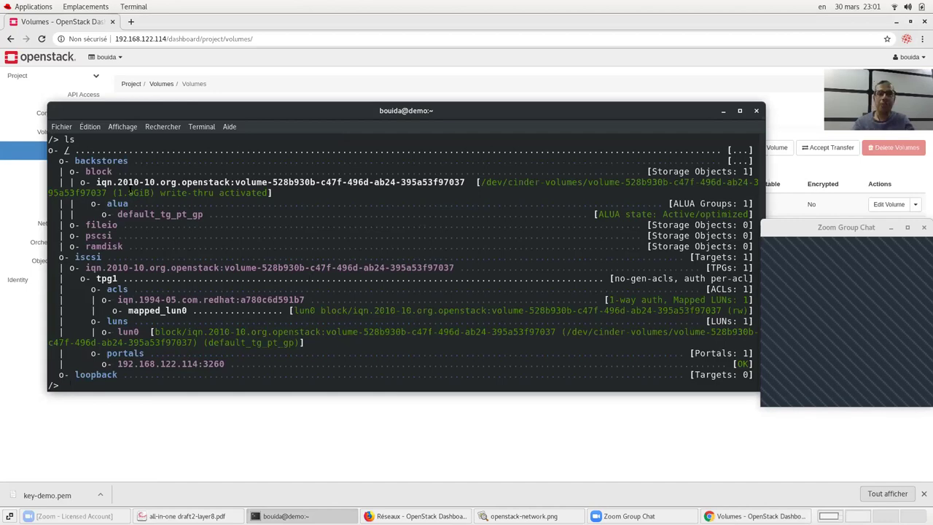
Highlight the iqn name, the volume-5 device path under /dev/cinder-volumes/, and the ACL and mapped_lun0 lines.
drag(96, 182, 273, 181)
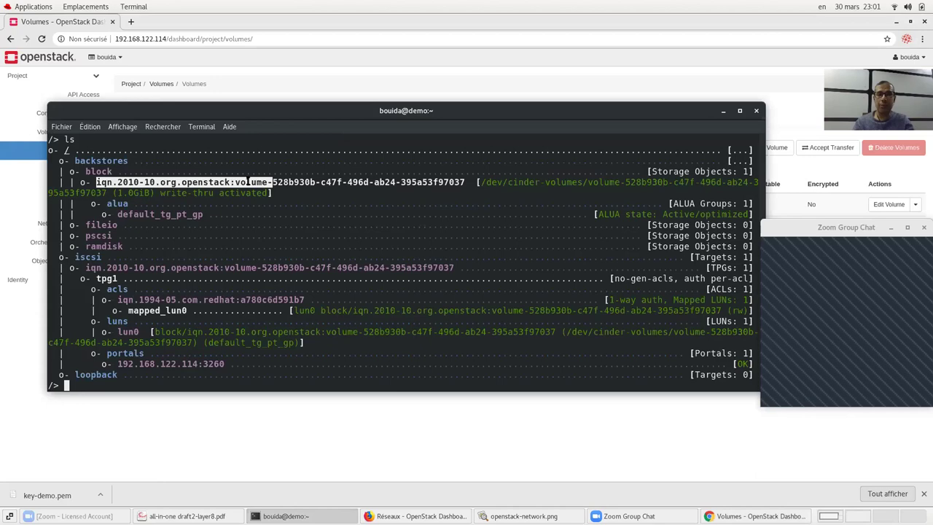
click(241, 182)
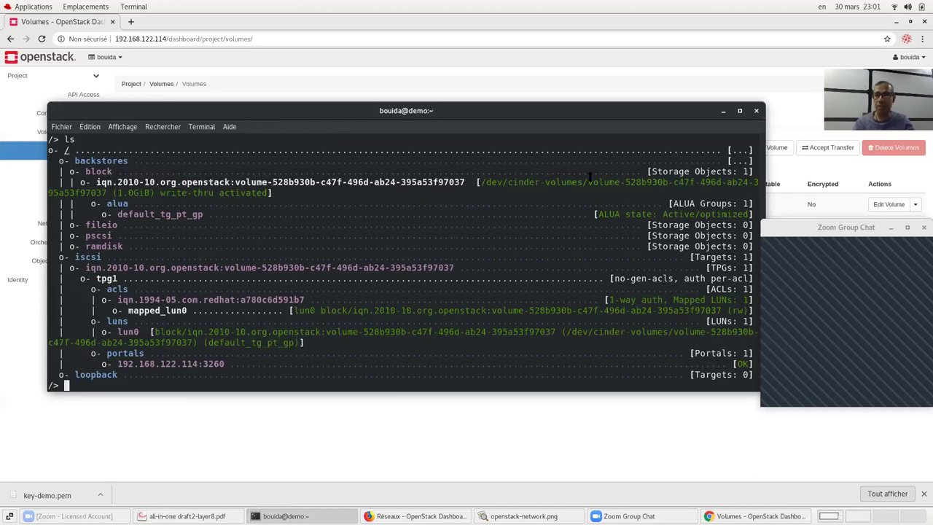
drag(589, 181, 630, 182)
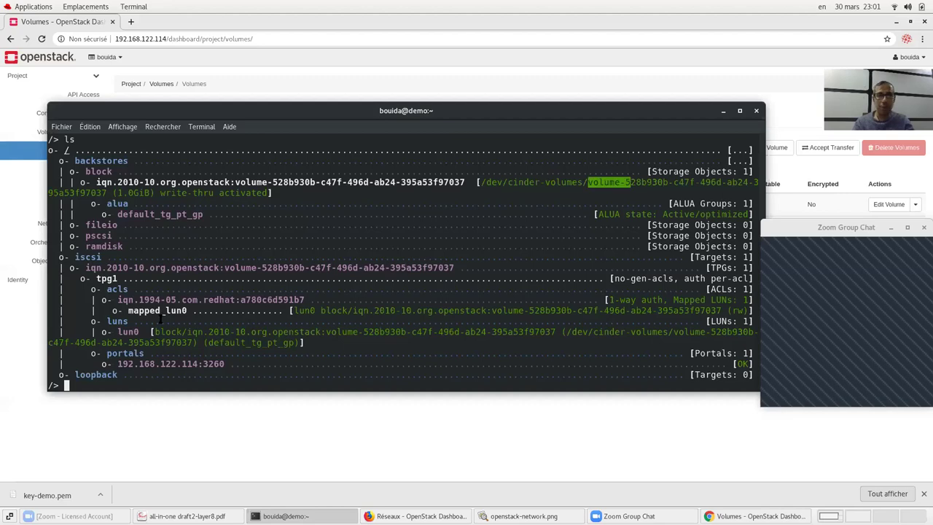
drag(304, 299, 293, 321)
click(293, 328)
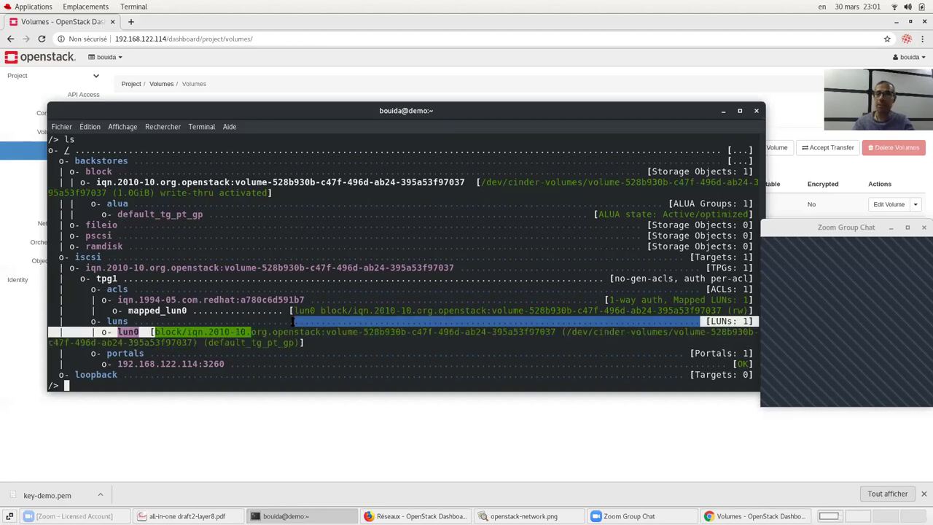
click(315, 295)
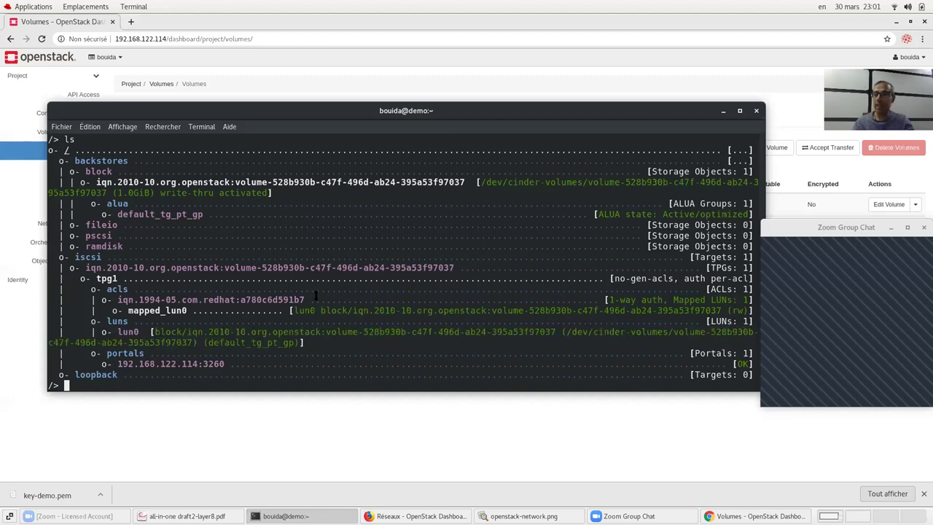
double_click(315, 295)
triple_click(315, 295)
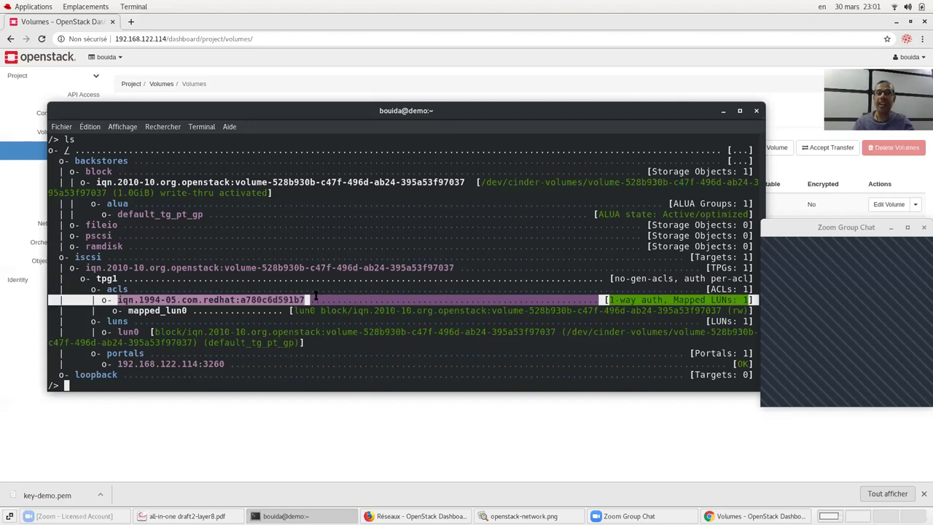
click(315, 295)
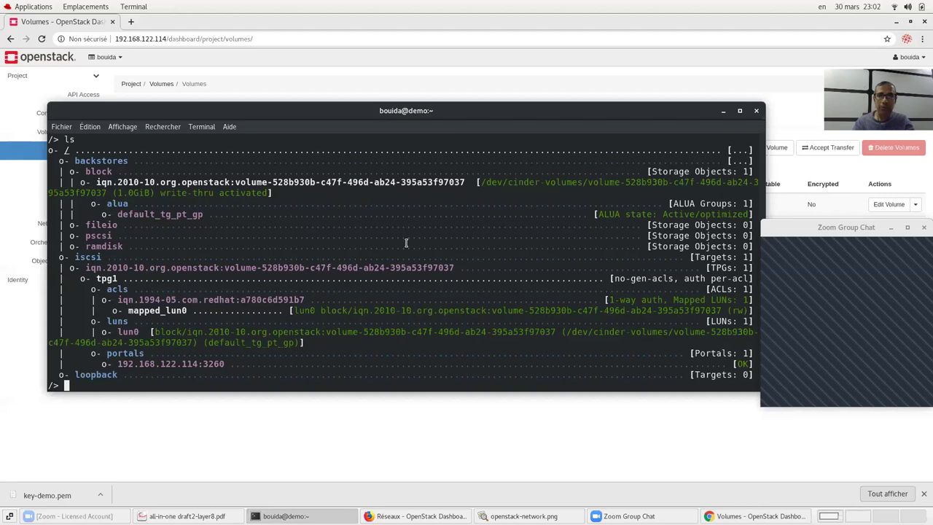
drag(657, 177, 603, 181)
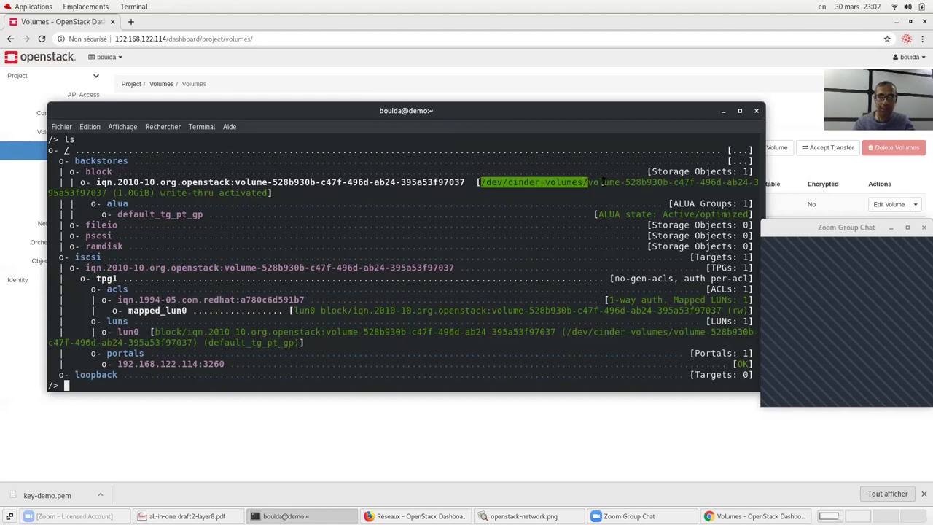
Exit targetcli, saving the config to /etc/target/saveconfig.json, and type ls at the shell prompt.
text(exit)
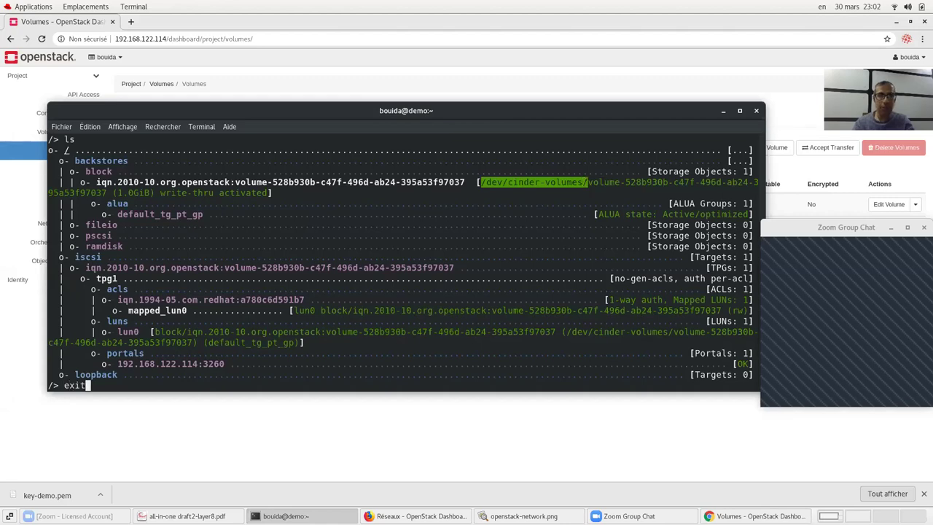
key(Return)
text(ls)
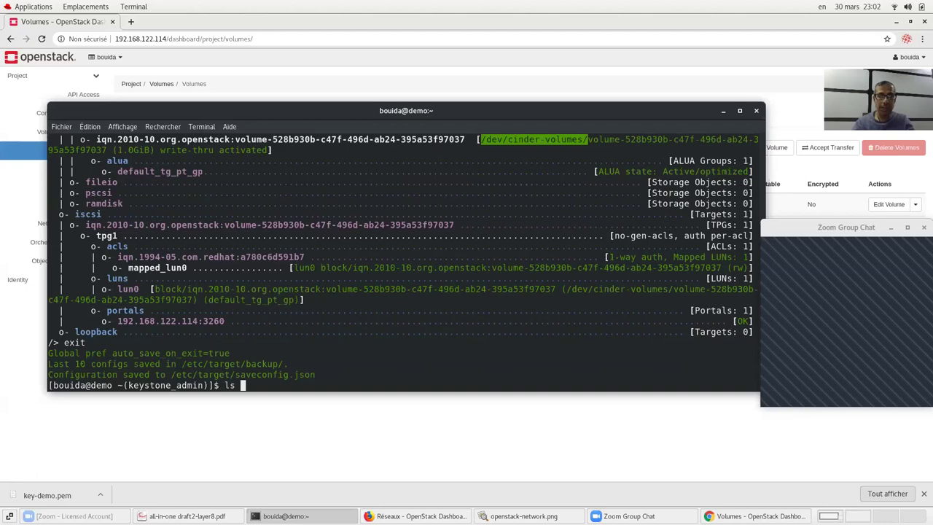